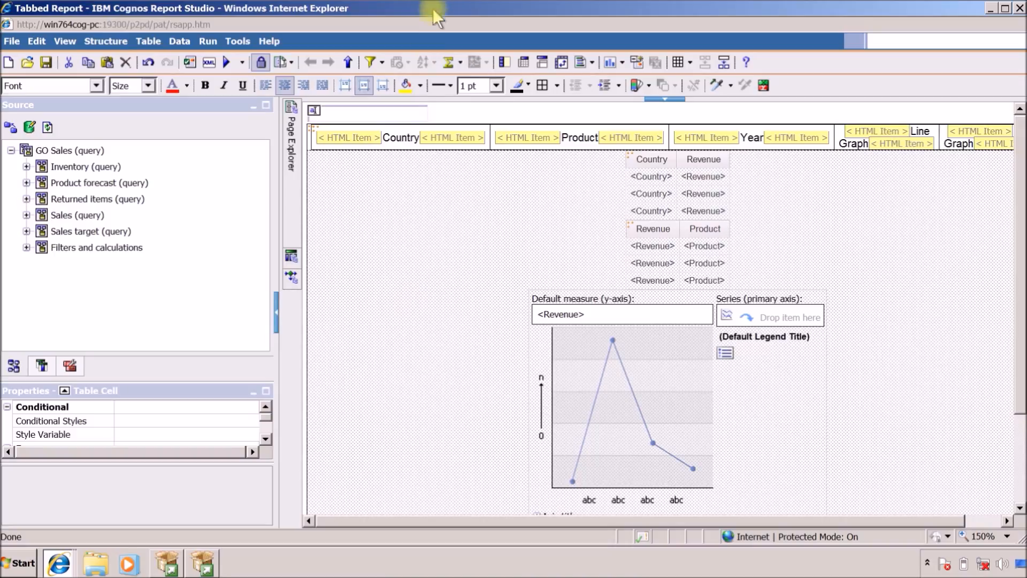
Compare the tab header layouts of Tabbed Report and Tabbed Report_1 in their Report Studio windows.
click(364, 142)
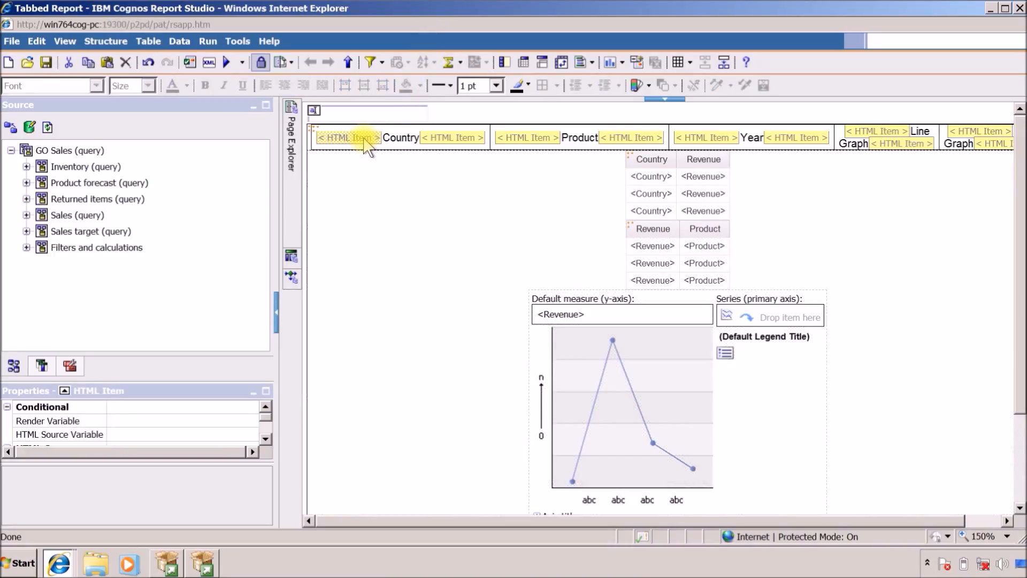
click(59, 563)
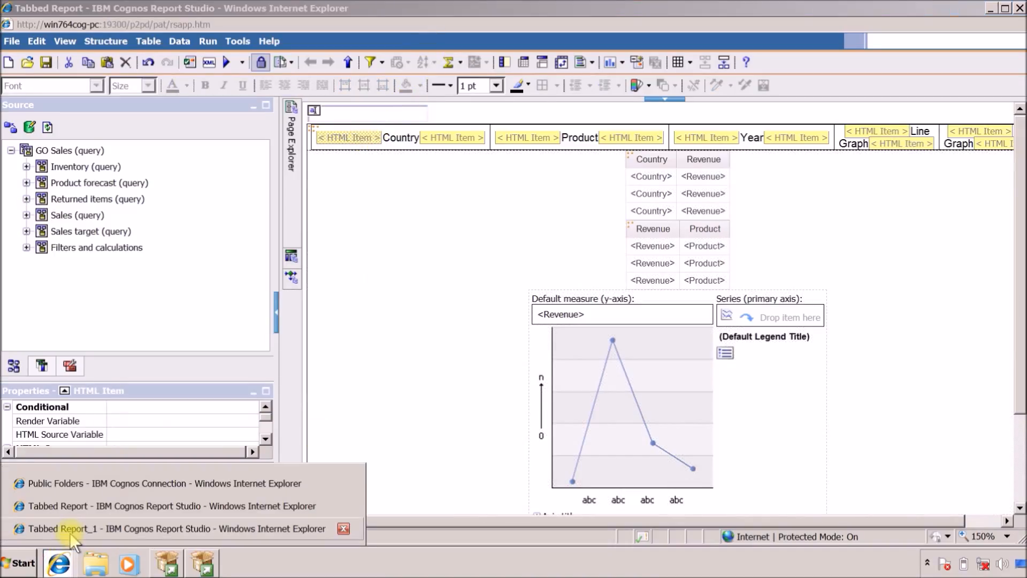
click(69, 531)
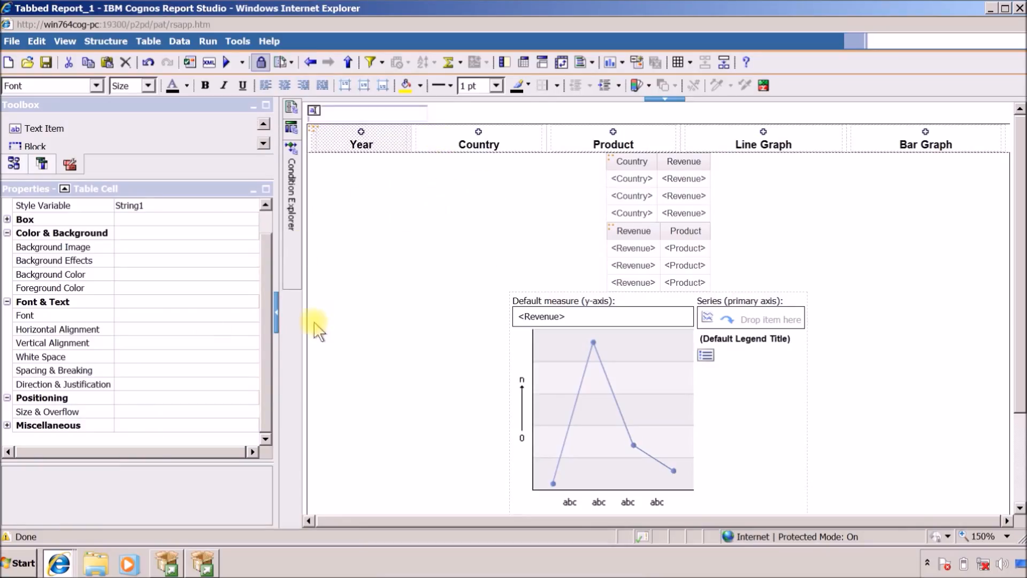
click(65, 567)
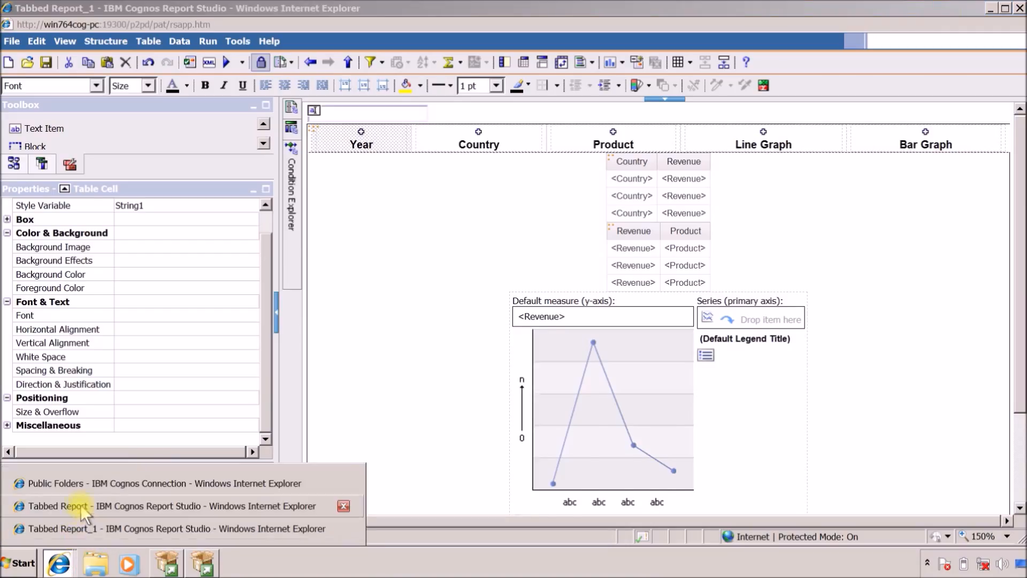
click(81, 526)
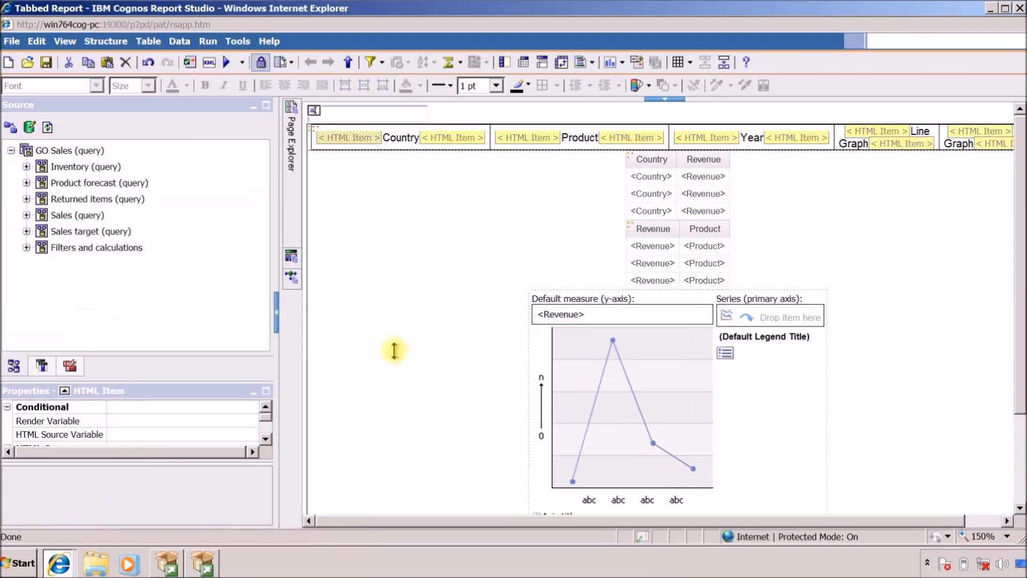
Run Tabbed Report in a maximized viewer window and display its Product and Year tabs.
click(228, 61)
double_click(323, 117)
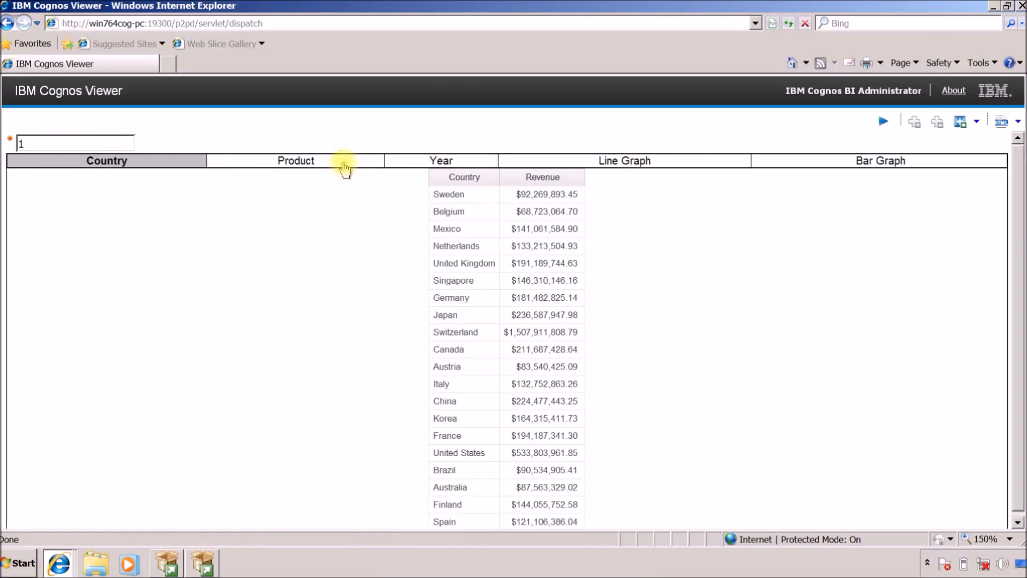
click(300, 170)
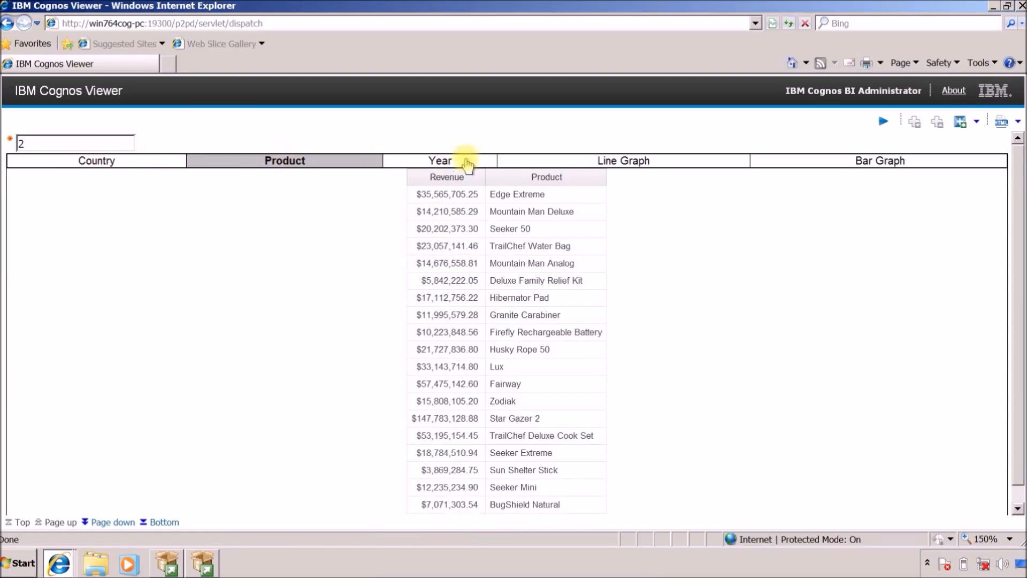
click(466, 163)
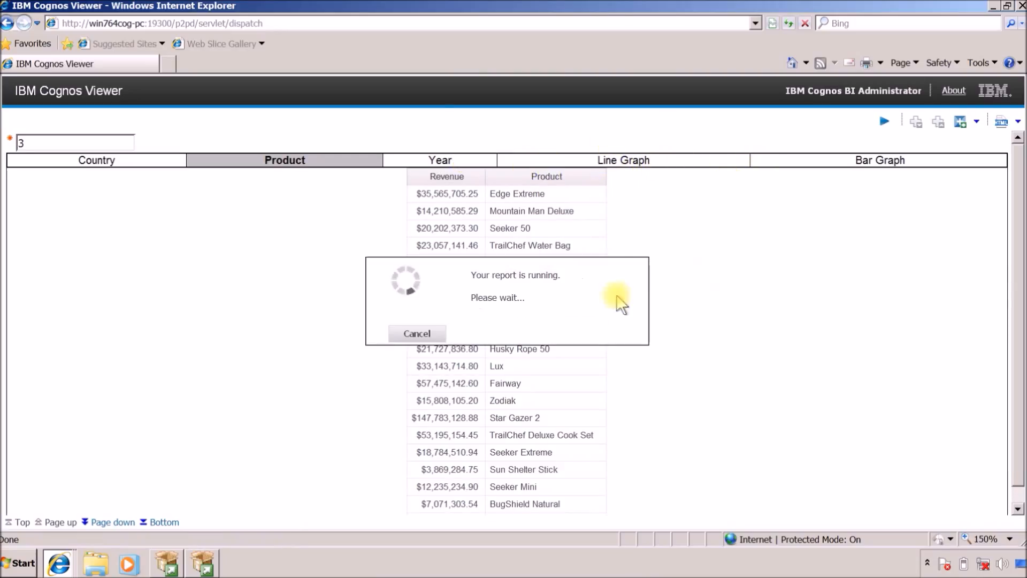
Switch to Tabbed Report_1 in Report Studio and run it in a maximized viewer window.
mouse_move(60, 572)
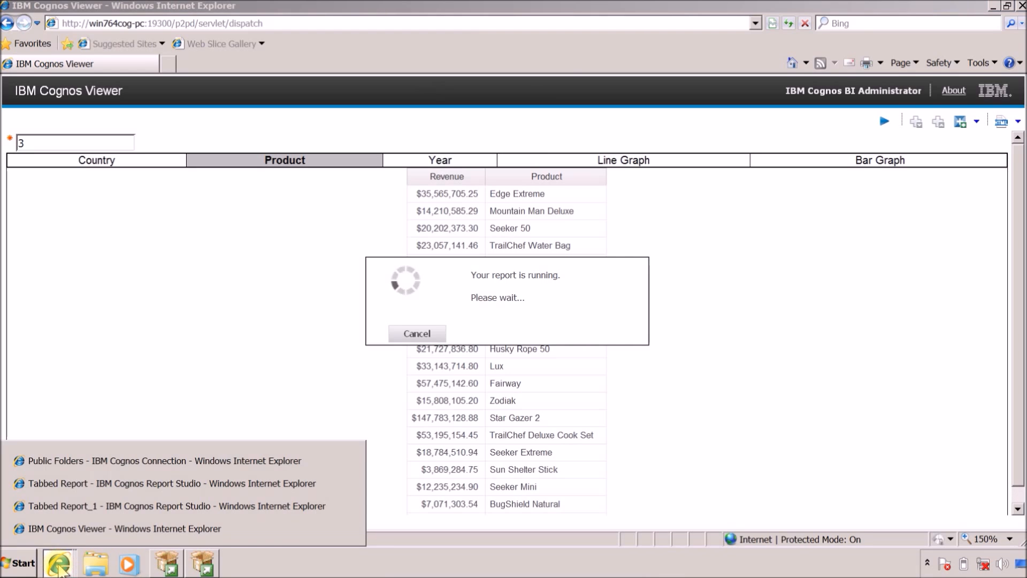
click(81, 506)
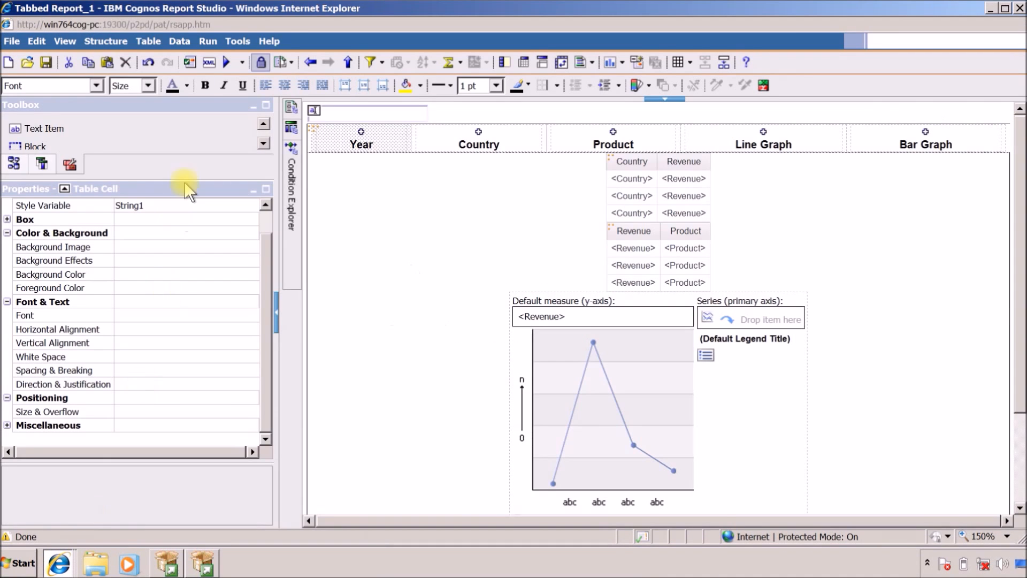
click(227, 63)
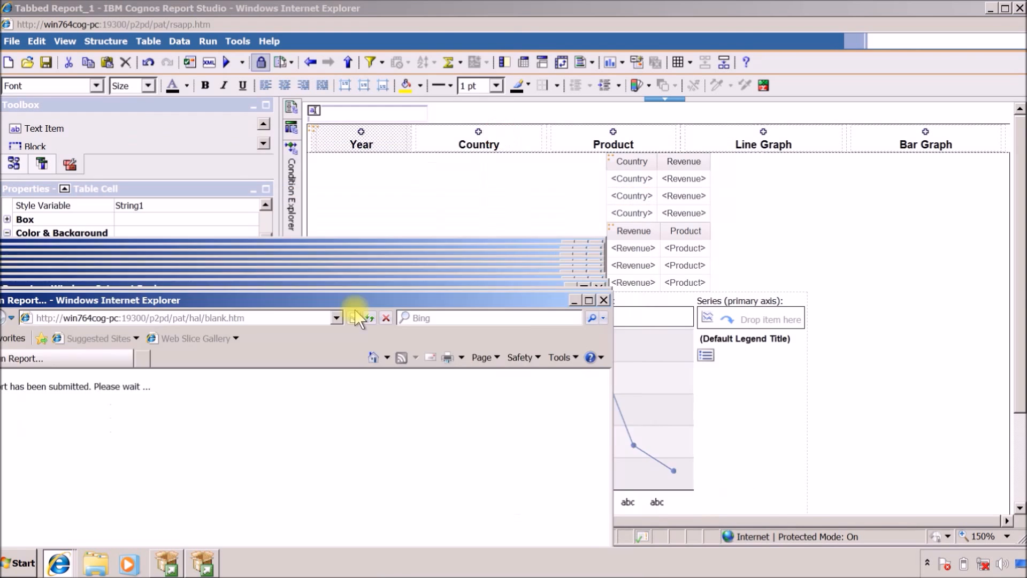
double_click(555, 108)
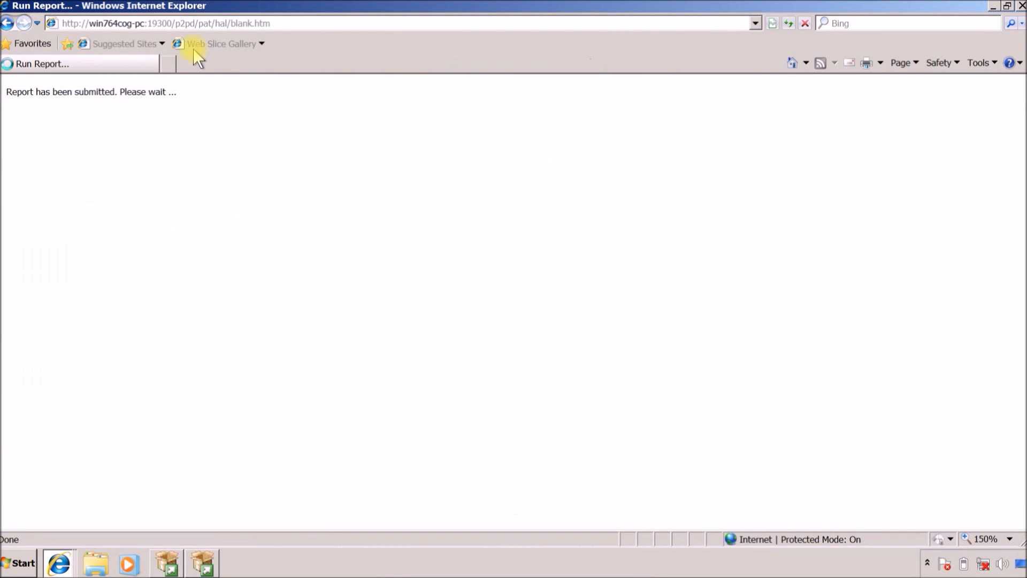
Compare the tab header styling of the Tabbed Report and Tabbed Report_1 outputs by alternating between their viewer windows.
click(58, 561)
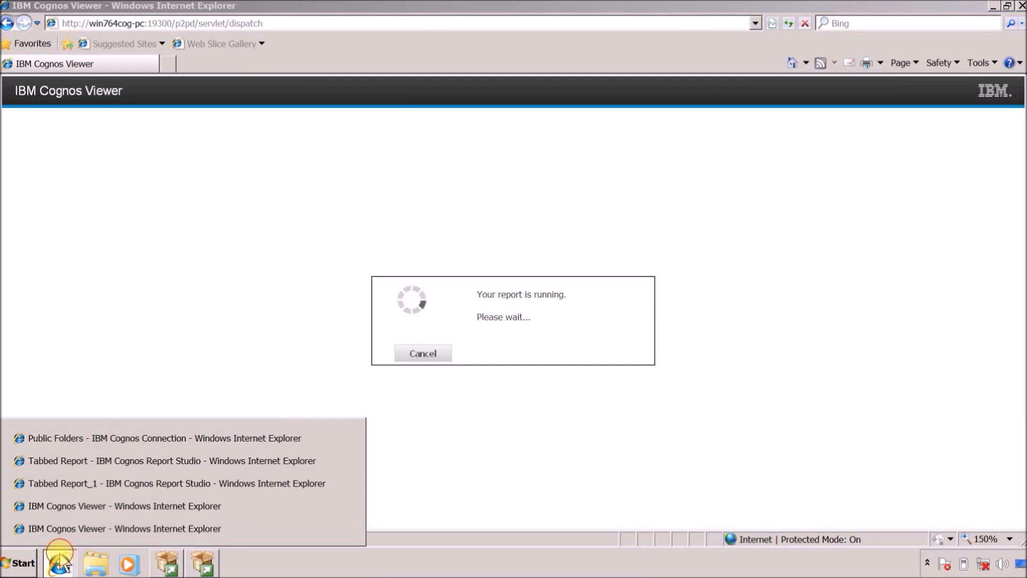
click(91, 506)
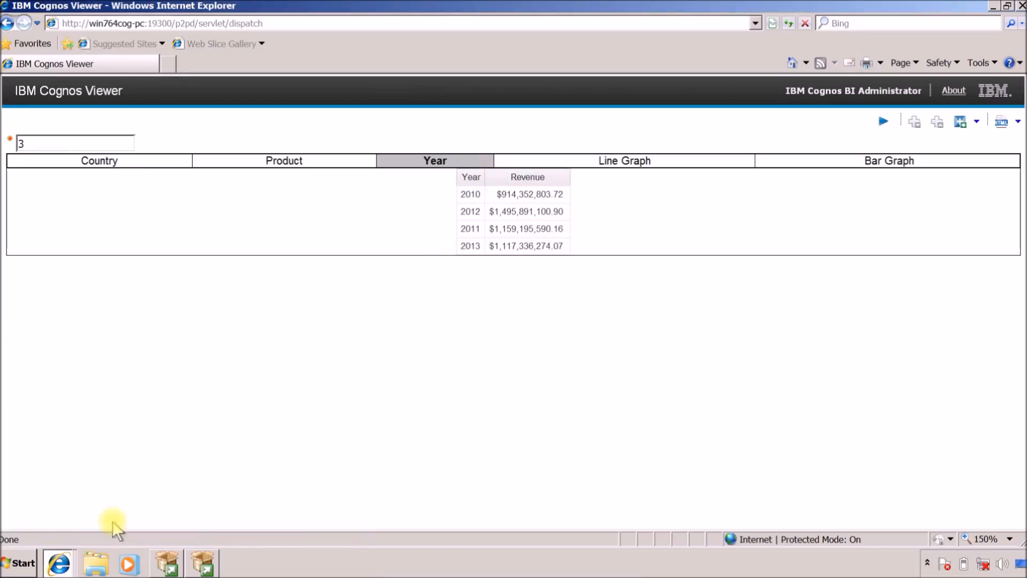
click(60, 562)
click(93, 528)
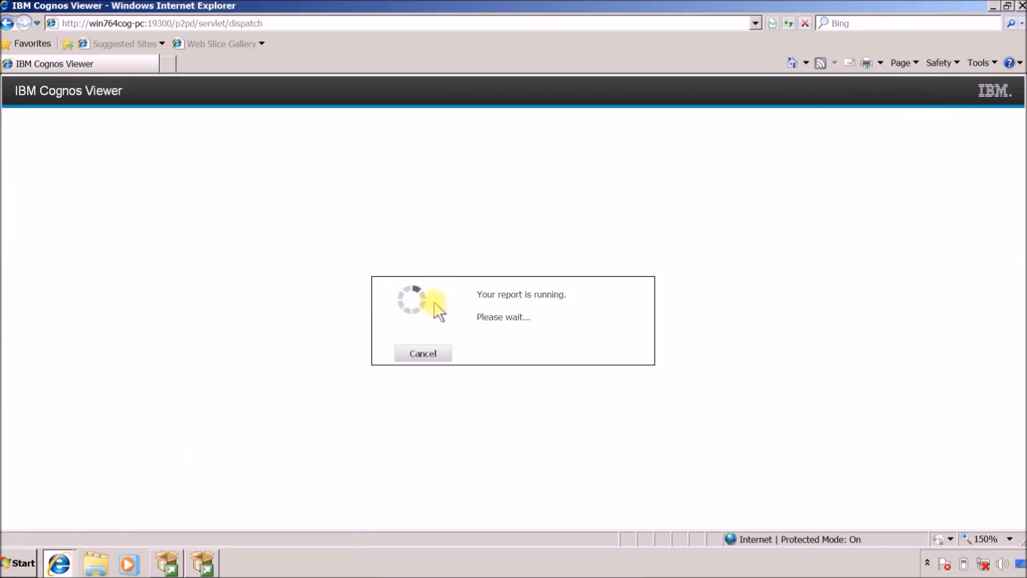
click(58, 562)
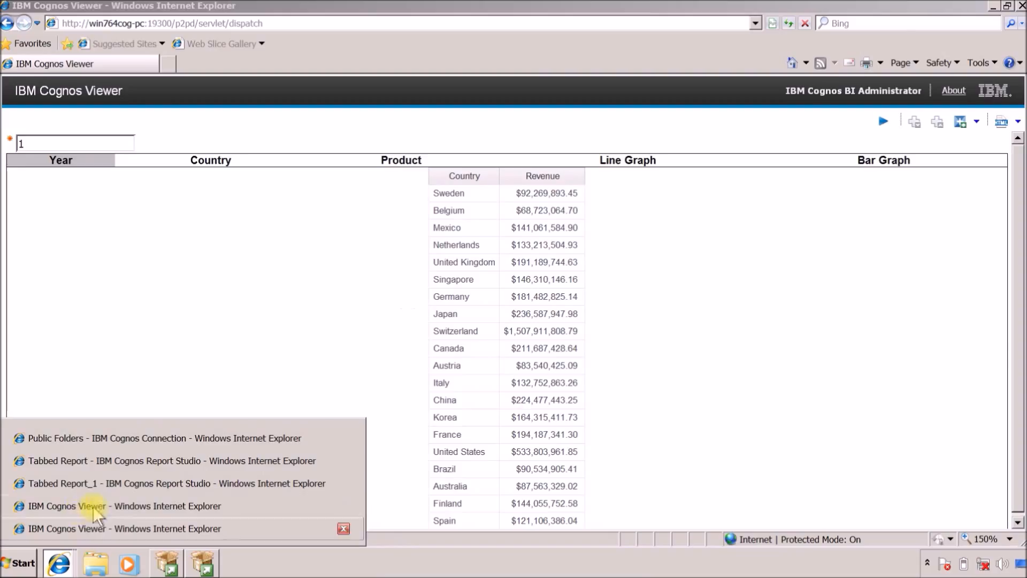
click(160, 291)
click(59, 562)
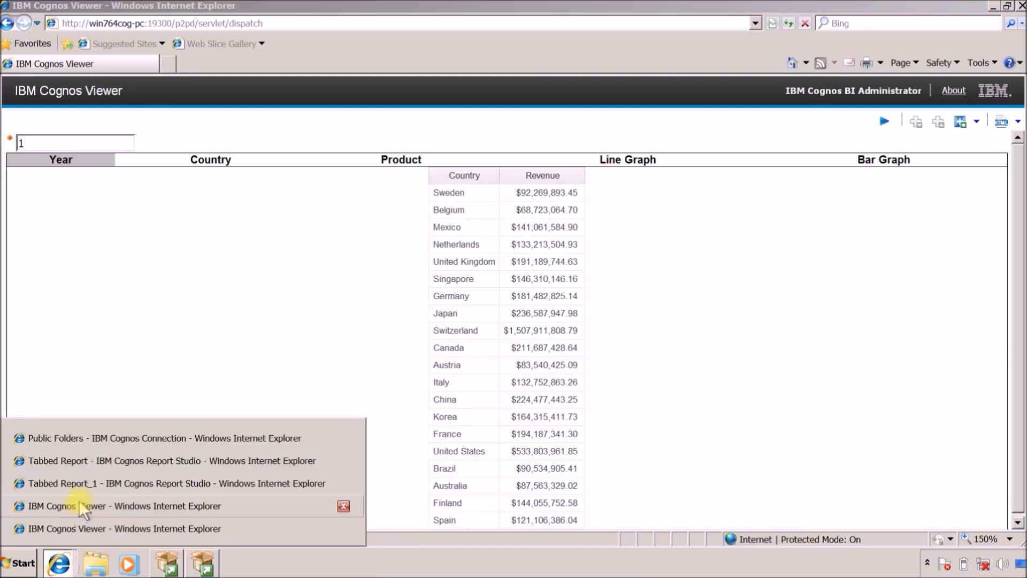
click(91, 506)
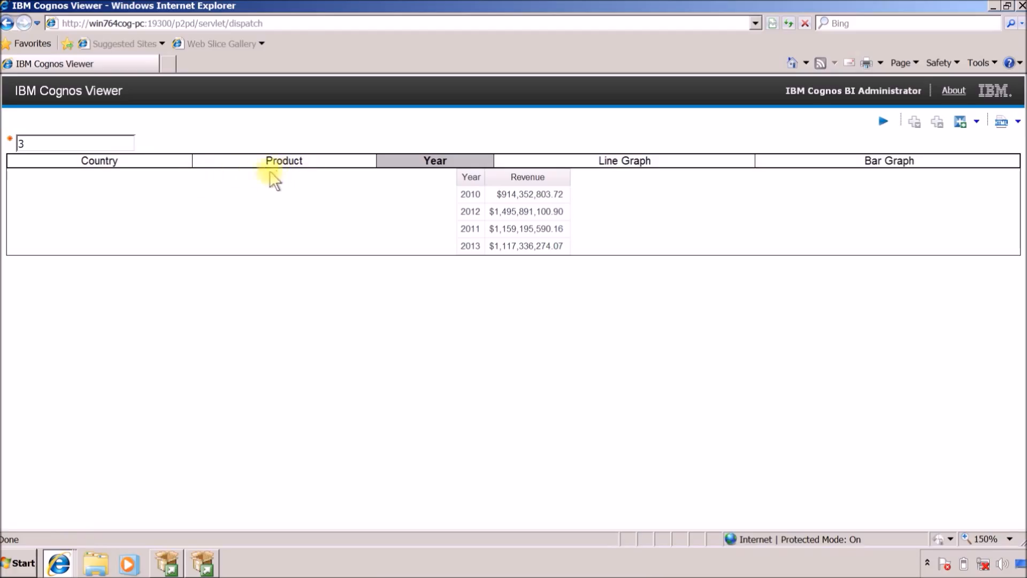
click(59, 563)
click(339, 527)
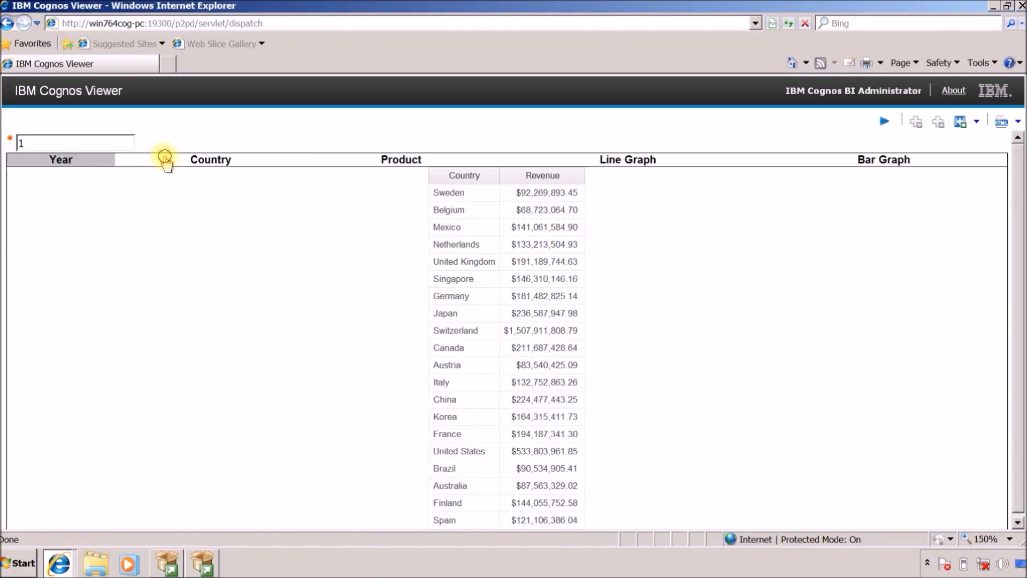
Go through the Country, Product, Line Graph and Bar Graph tabs in the Tabbed Report_1 output.
click(166, 158)
click(360, 169)
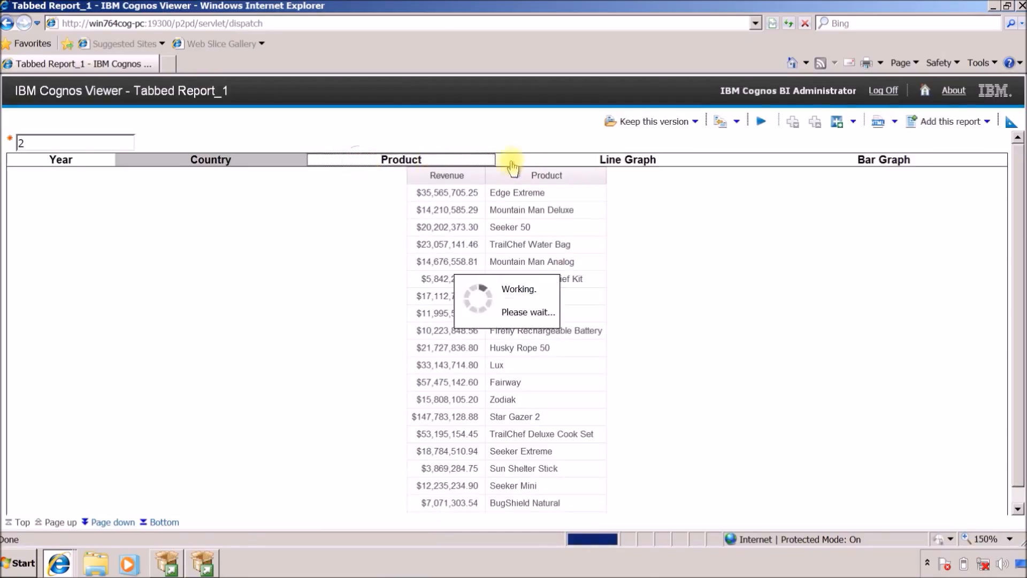
click(556, 159)
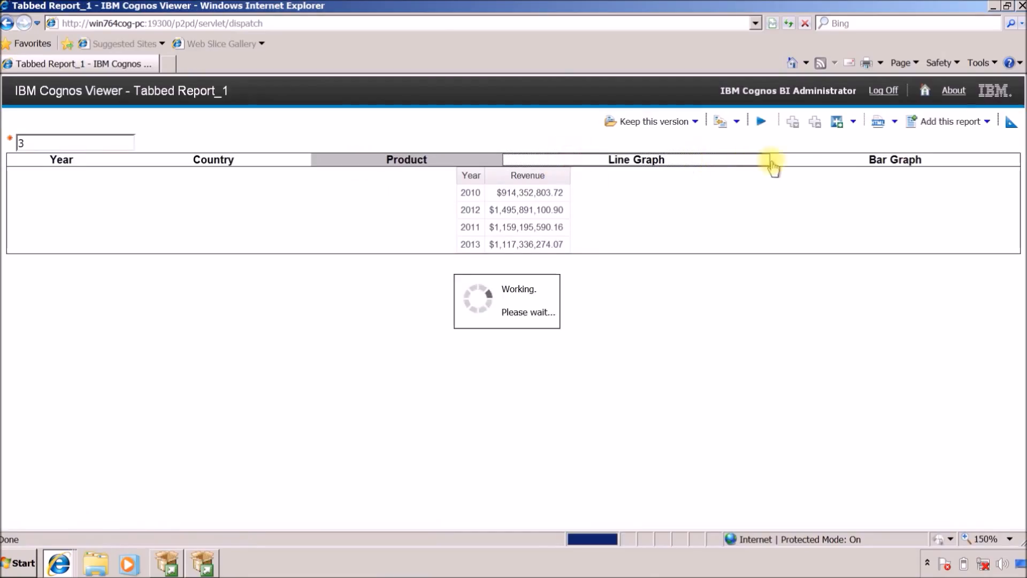
click(813, 161)
Return to the Tabbed Report output and display its Line Graph and Bar Graph tabs.
click(59, 563)
click(94, 506)
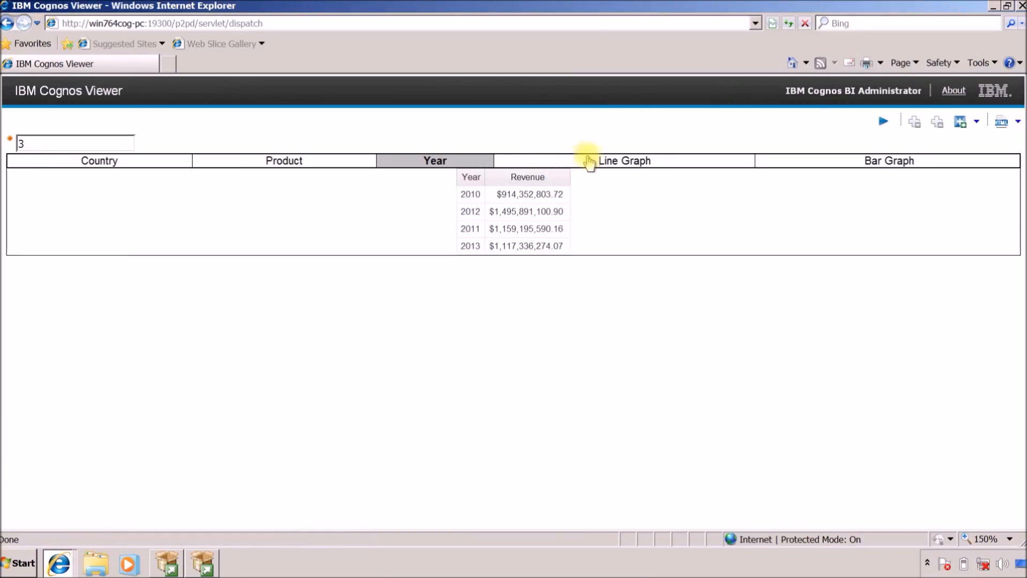
click(587, 158)
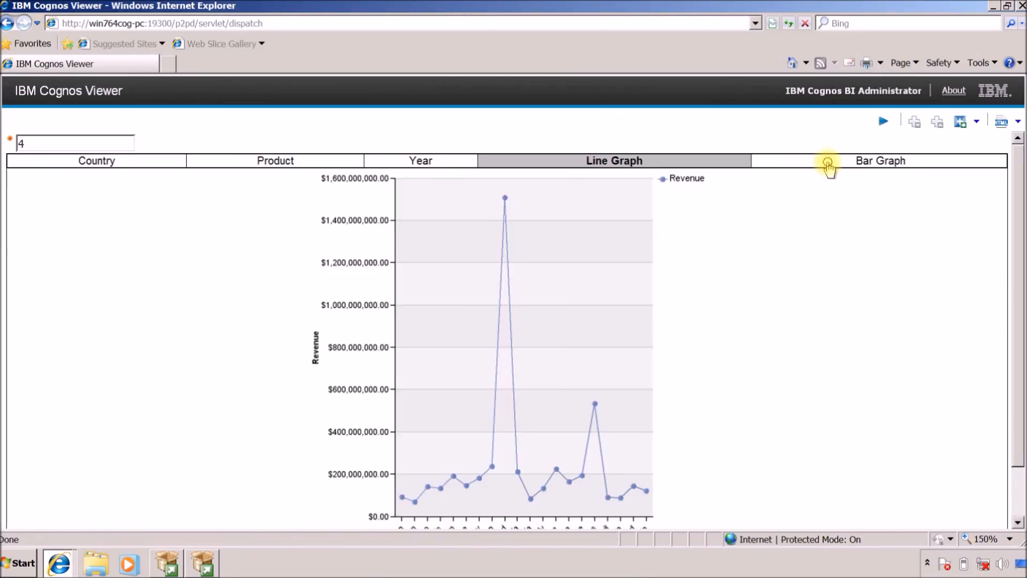
click(828, 167)
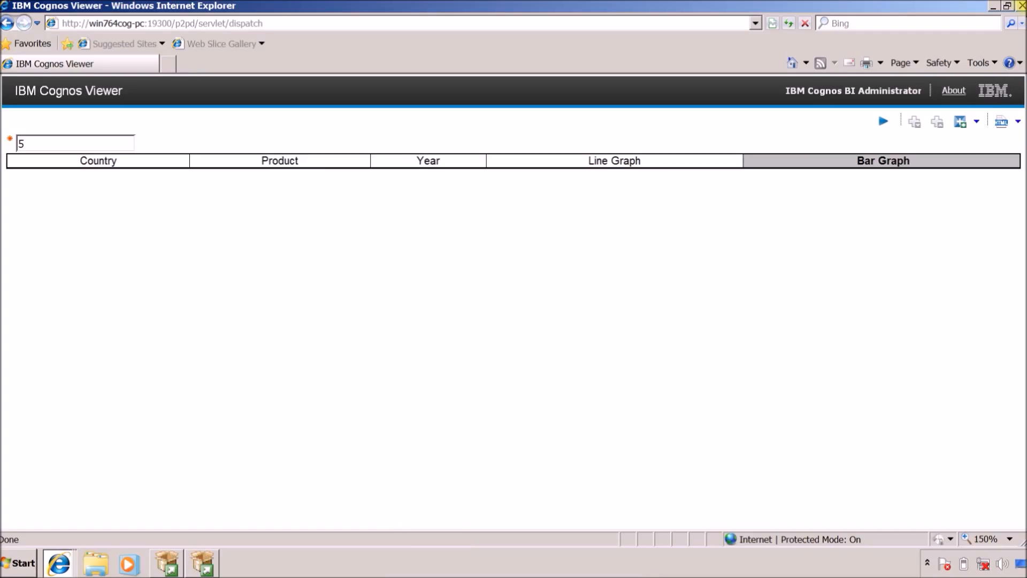
Close both report output windows and the Tabbed Report_1 Report Studio window, leaving Tabbed Report open for editing.
click(1021, 6)
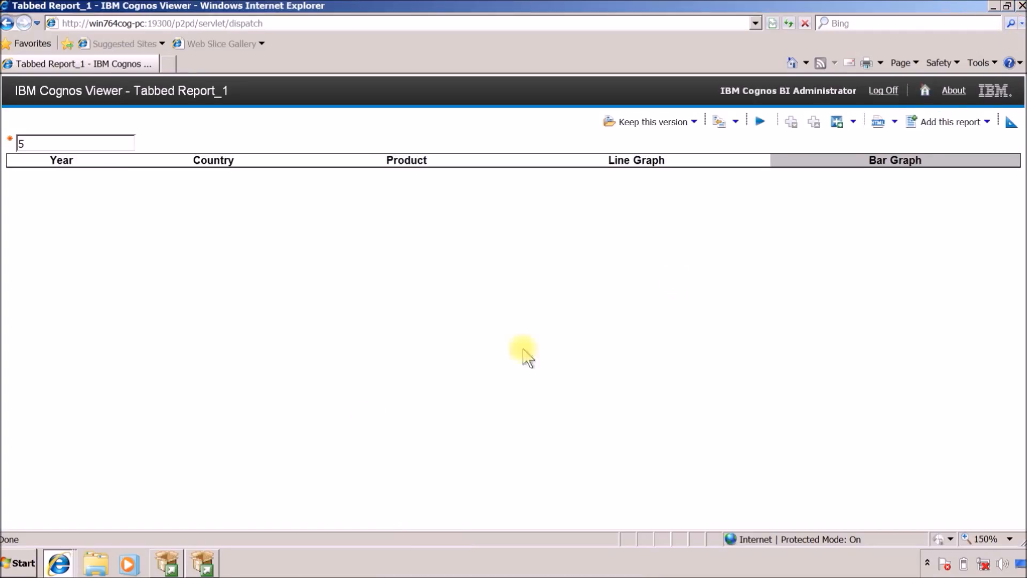
mouse_move(58, 563)
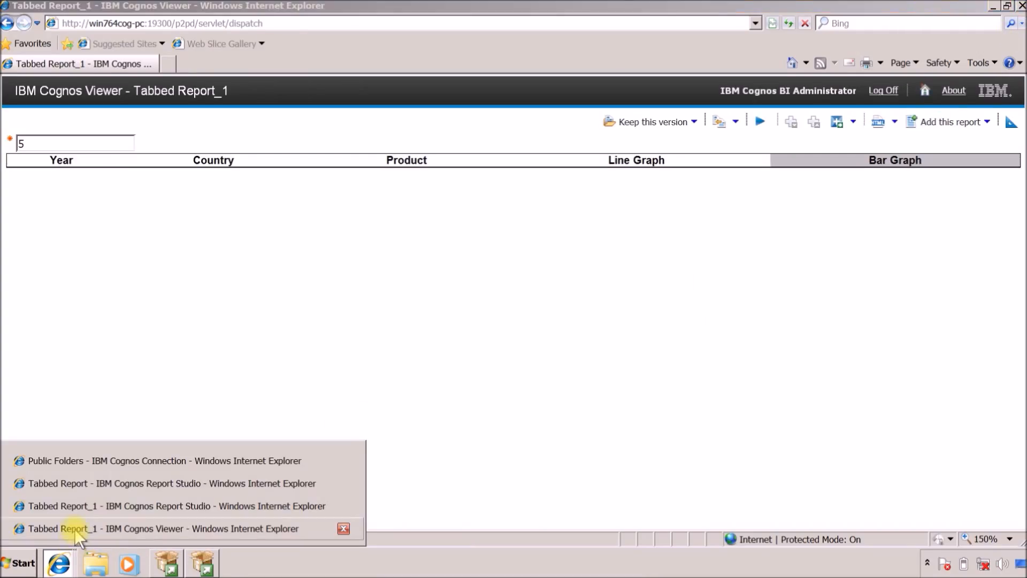
click(75, 528)
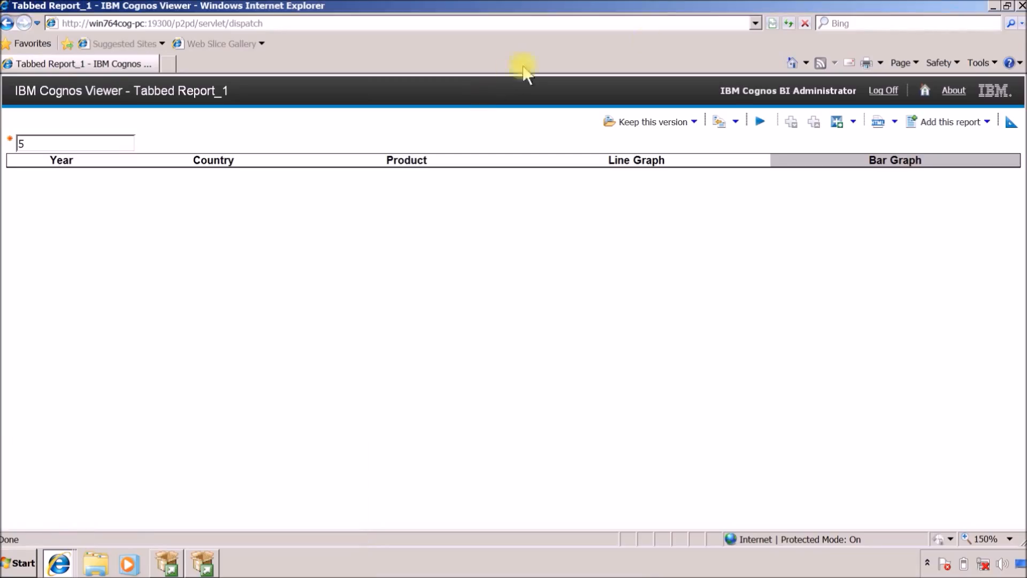
click(1021, 6)
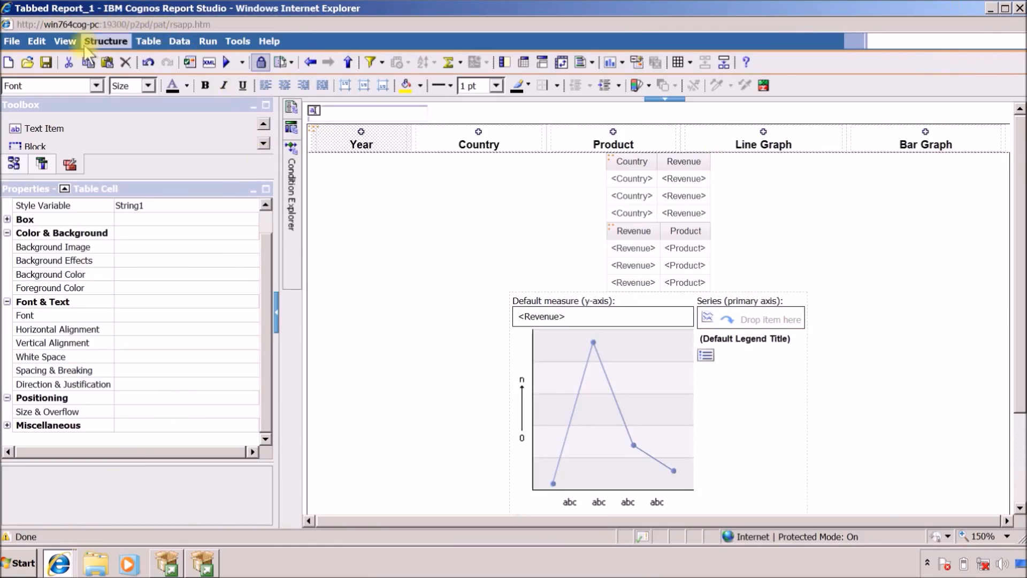
click(1021, 9)
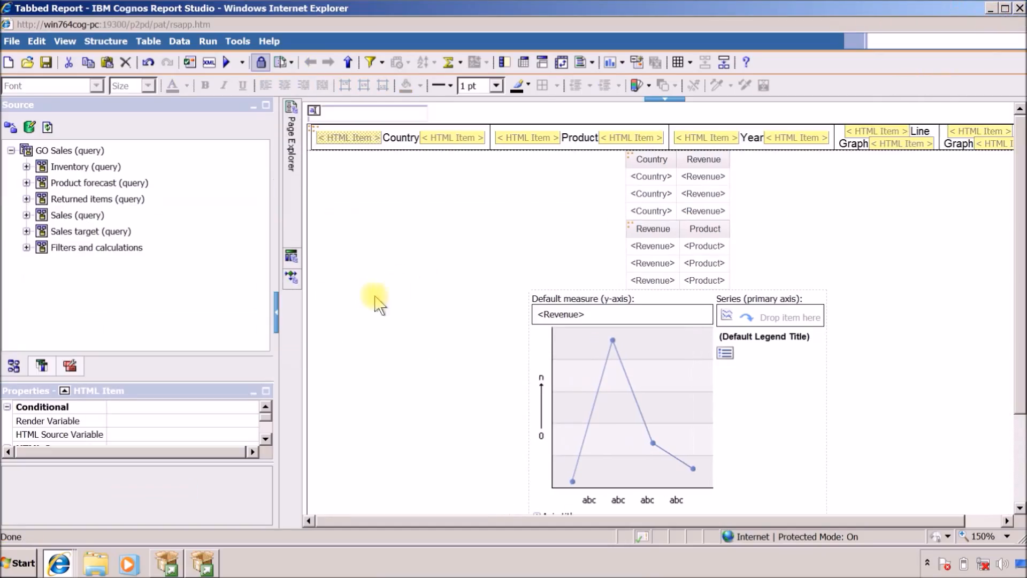
Copy all the code from the HTML item after the Bar Graph label, leaving the item unchanged.
click(399, 298)
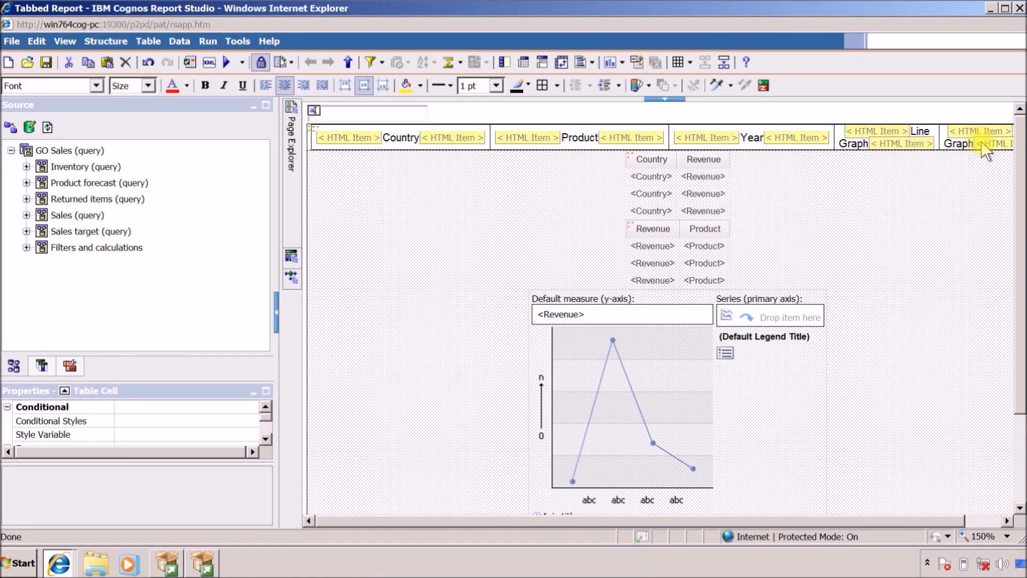
scroll(967, 513, right, 2)
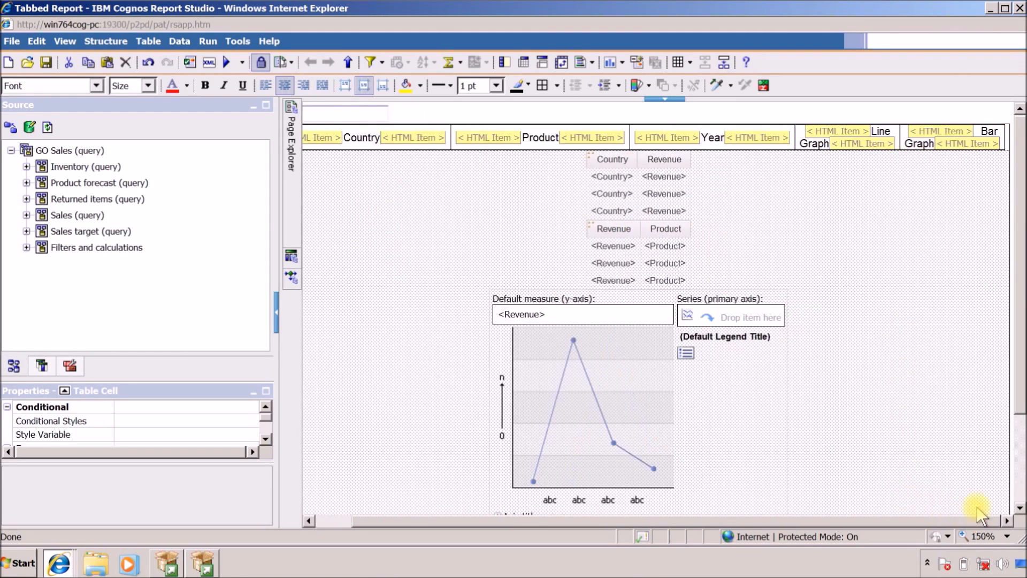
double_click(958, 145)
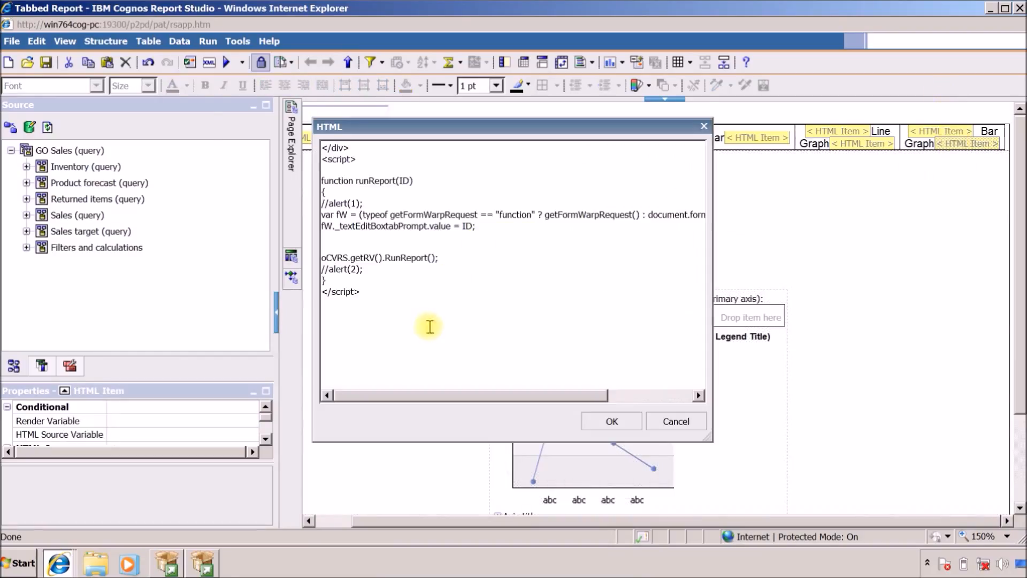
key(ctrl+a)
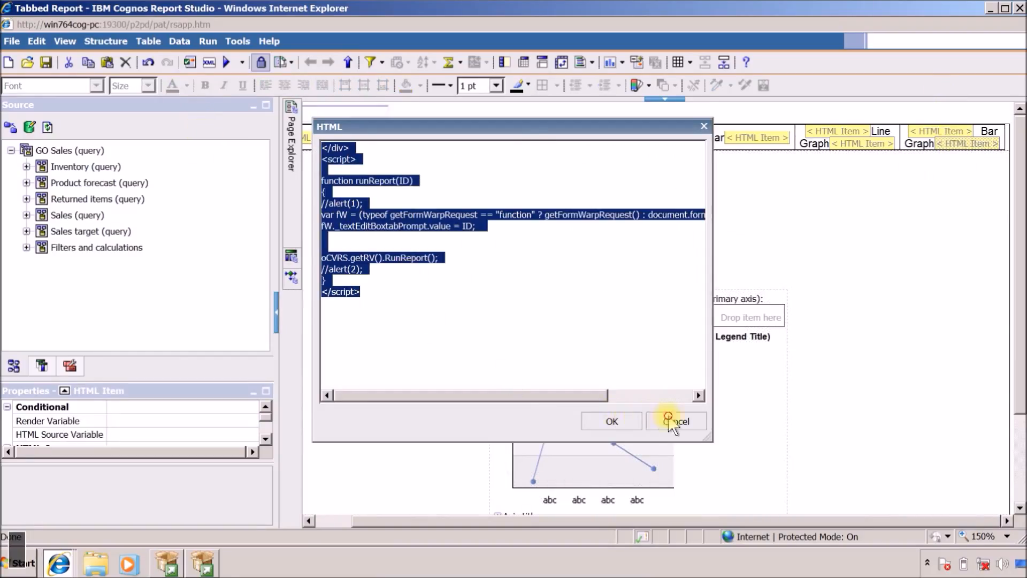
click(673, 420)
Open Notepad and paste the copied runReport script into a new document.
key(super+r)
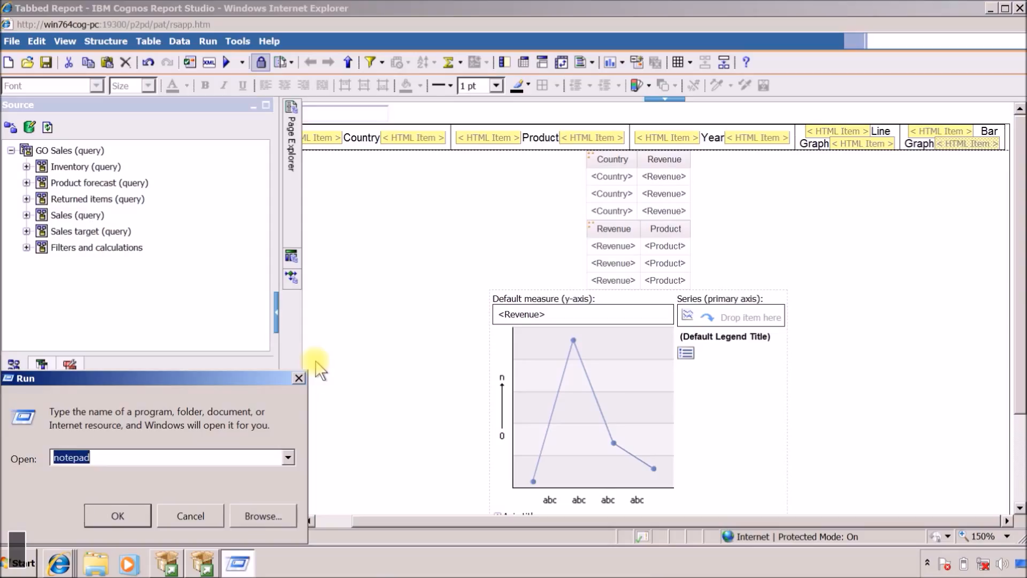
key(Return)
key(ctrl+v)
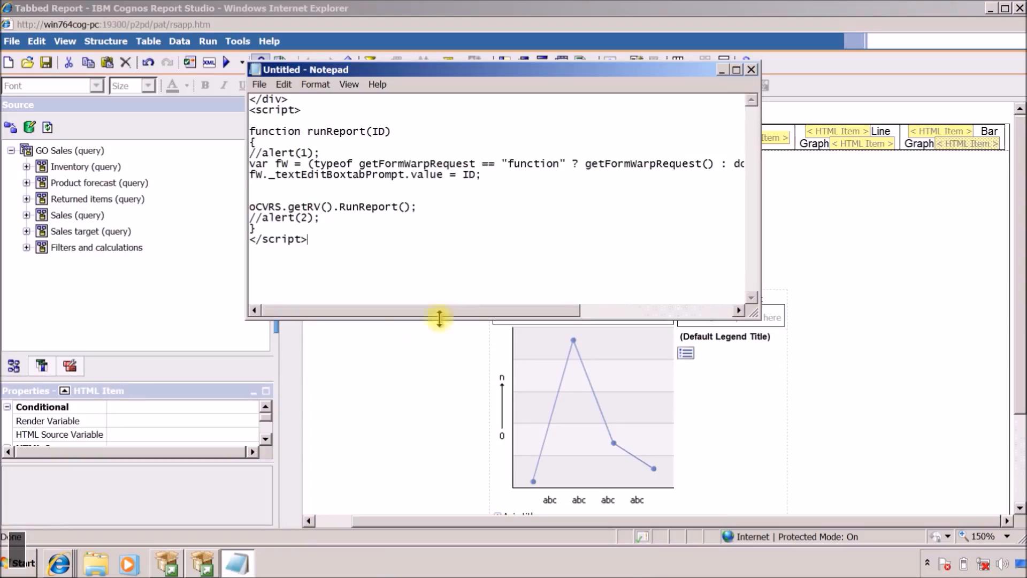
Minimize the Notepad script, add a new page to Tabbed Report's report pages, and delete Page1.
click(721, 70)
drag(444, 523, 342, 523)
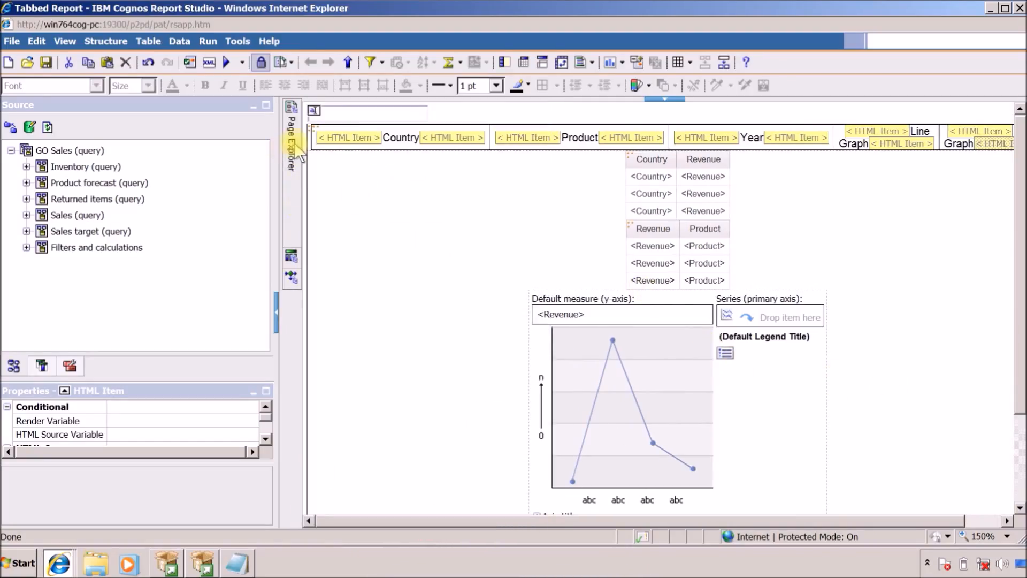
mouse_move(294, 142)
click(347, 129)
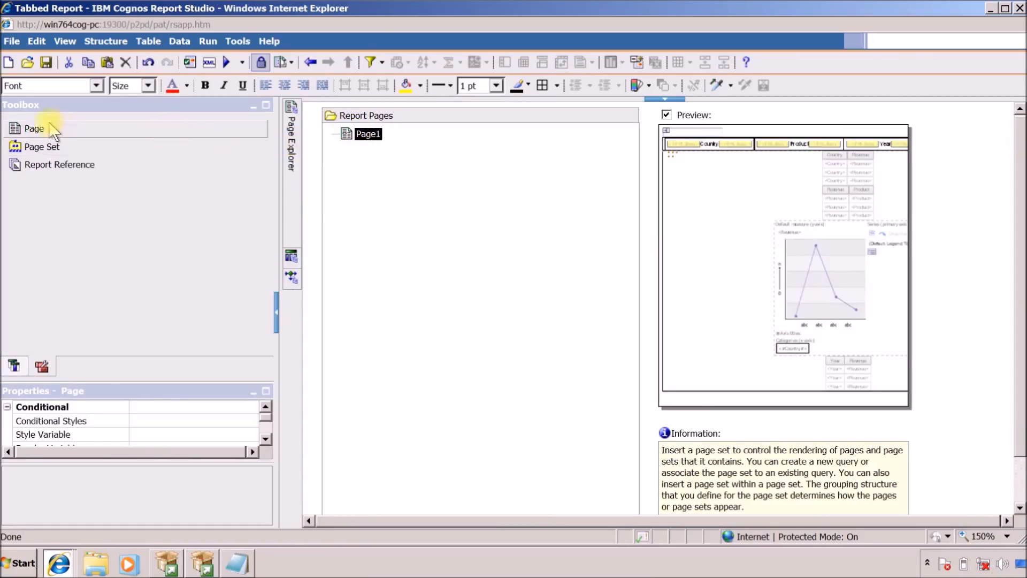
click(37, 128)
drag(325, 208, 374, 155)
click(367, 133)
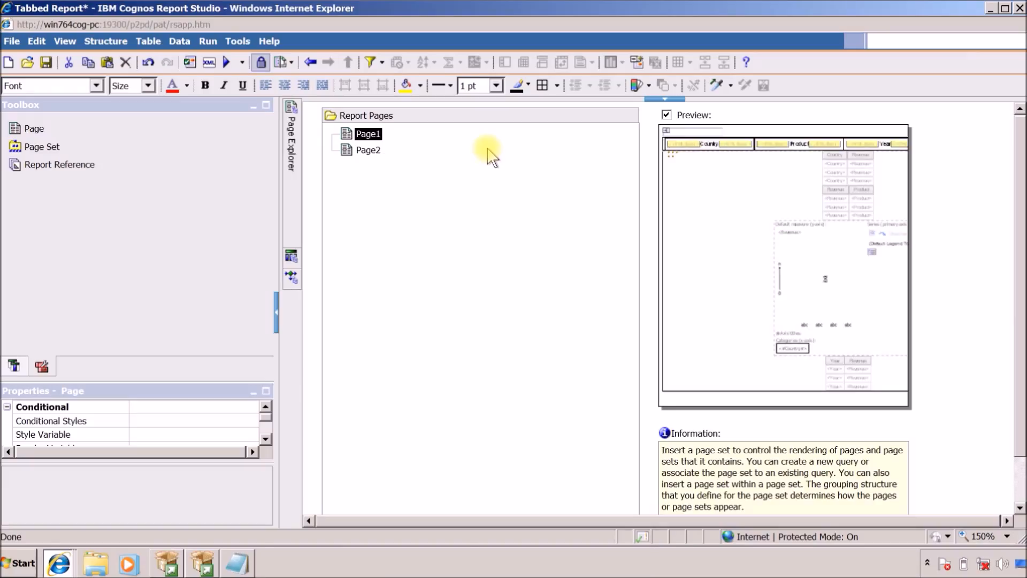
key(Delete)
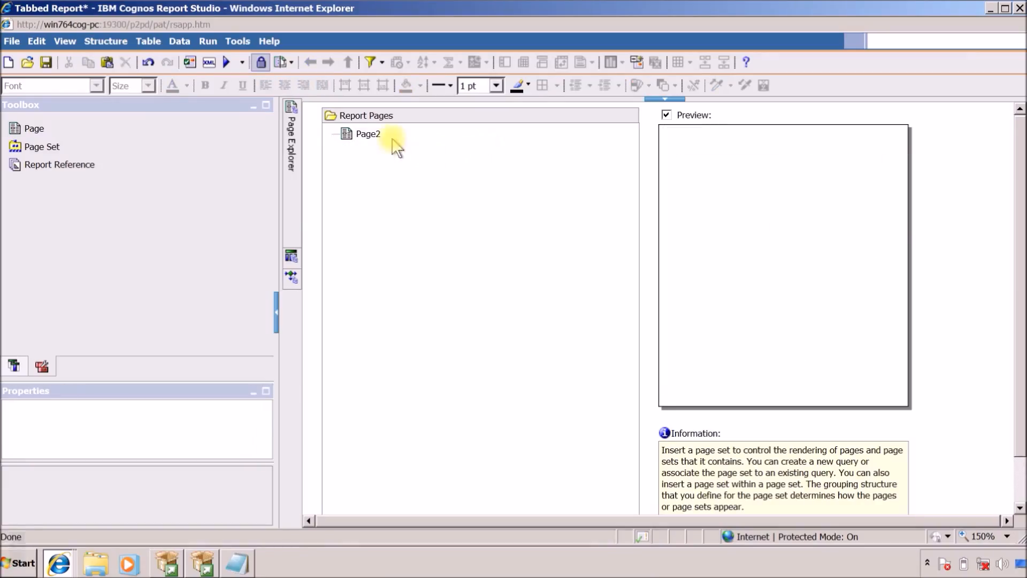
Delete the String1 variable from the report's condition variables.
click(360, 135)
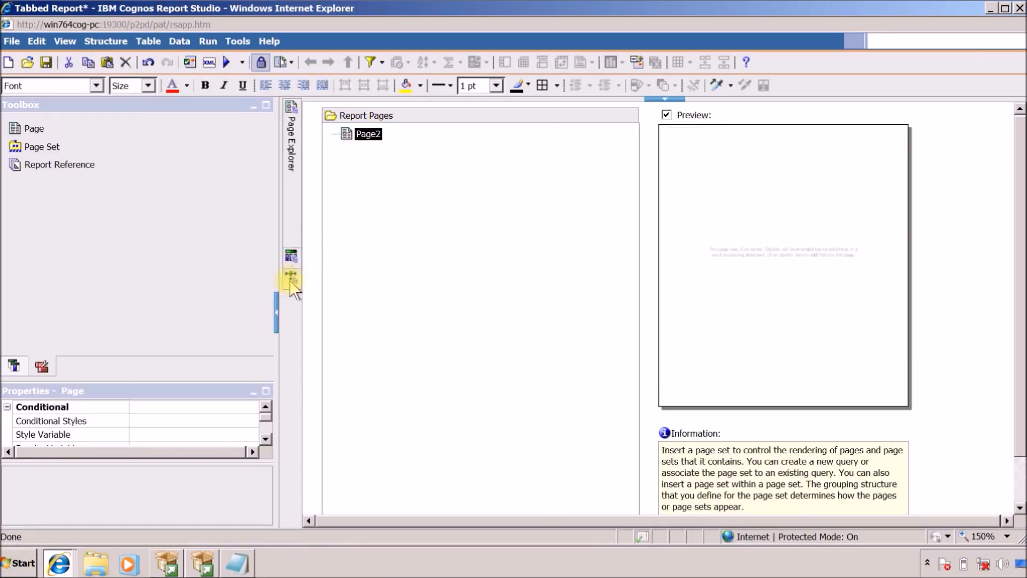
mouse_move(289, 280)
click(351, 128)
click(341, 137)
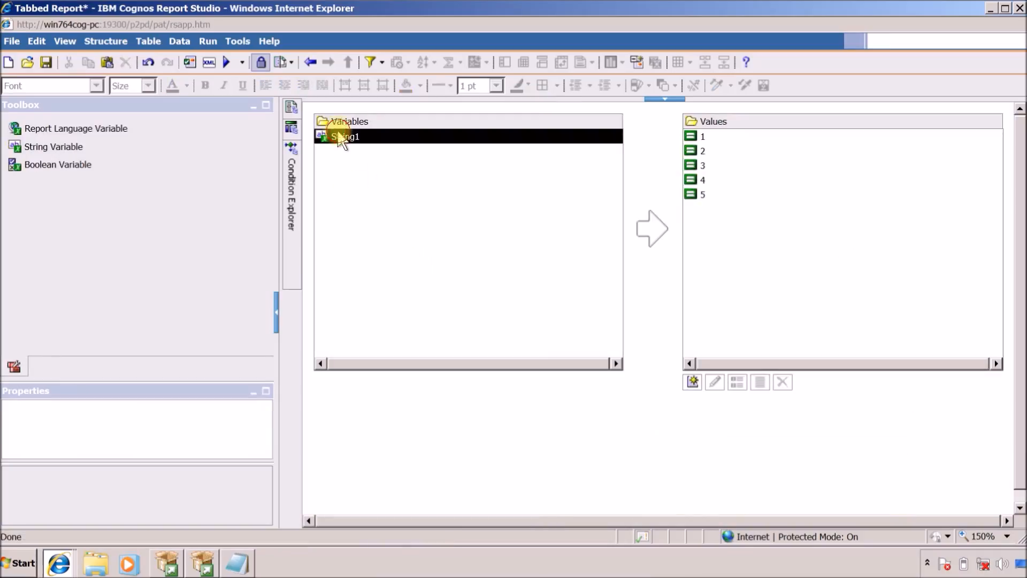
key(Delete)
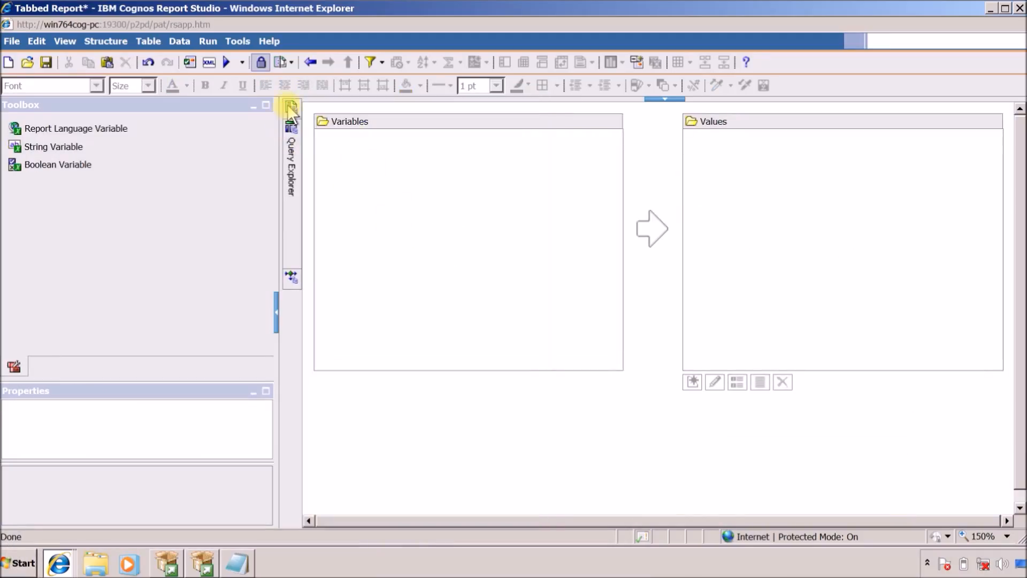
Open the blank Page2 and insert a table with 1 column and 1 row, keeping its width maximized.
mouse_move(292, 109)
click(358, 138)
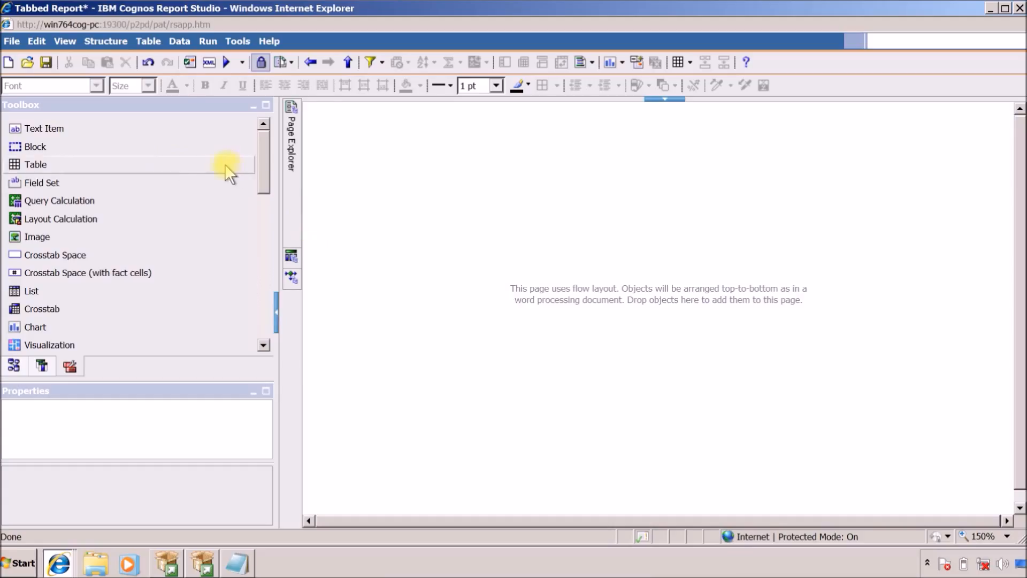
drag(45, 156, 420, 173)
click(562, 246)
drag(562, 247, 497, 252)
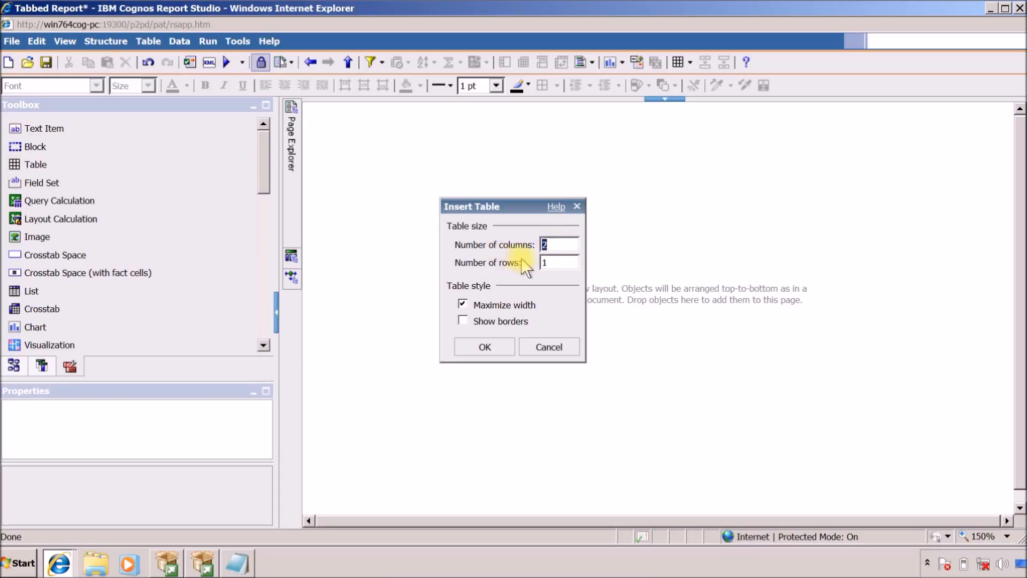
text(1)
drag(561, 262, 484, 262)
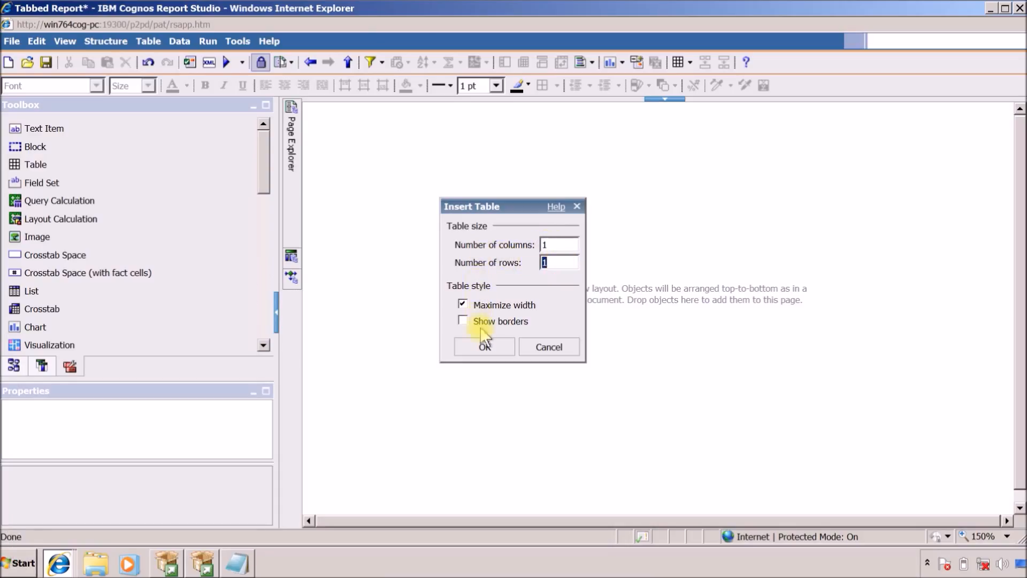
click(488, 342)
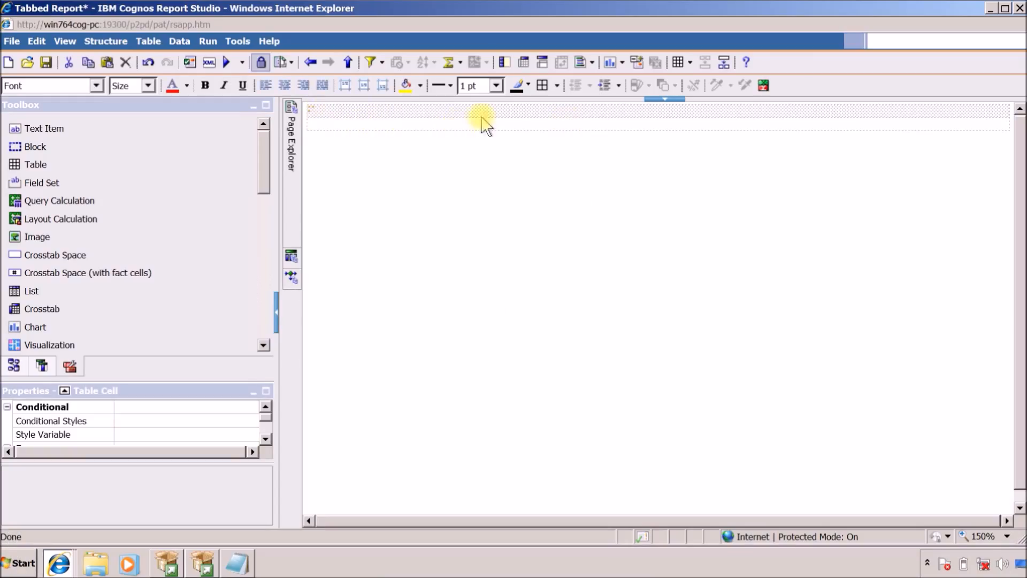
Insert a nested table with 5 columns and 1 row inside the existing table's cell.
drag(34, 165, 384, 112)
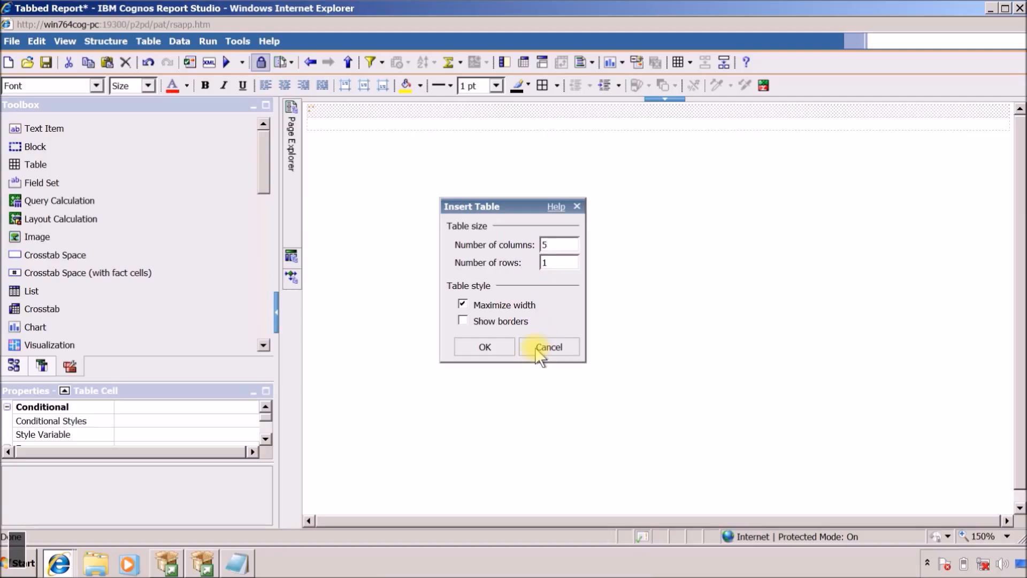
click(486, 347)
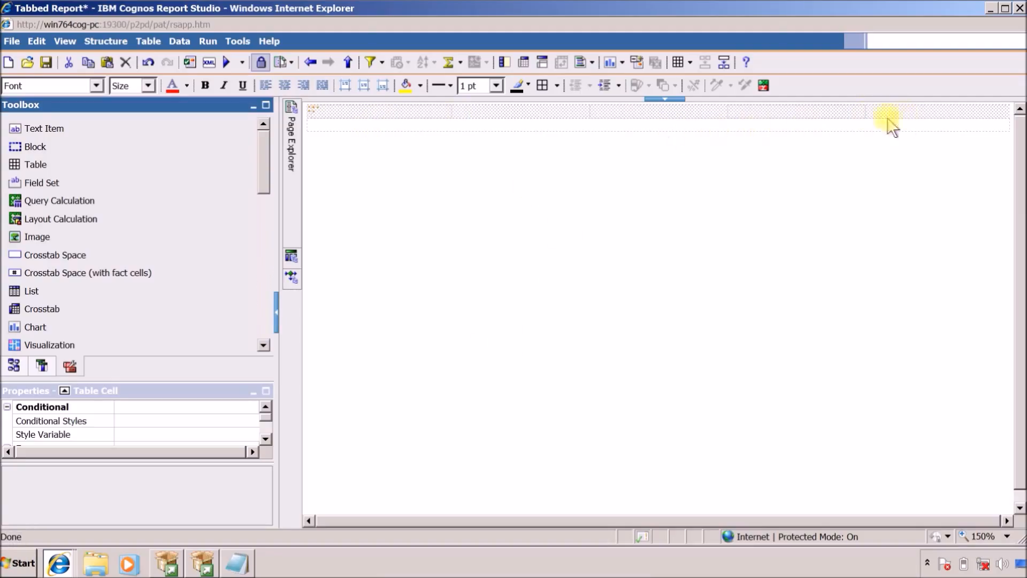
click(413, 122)
click(523, 117)
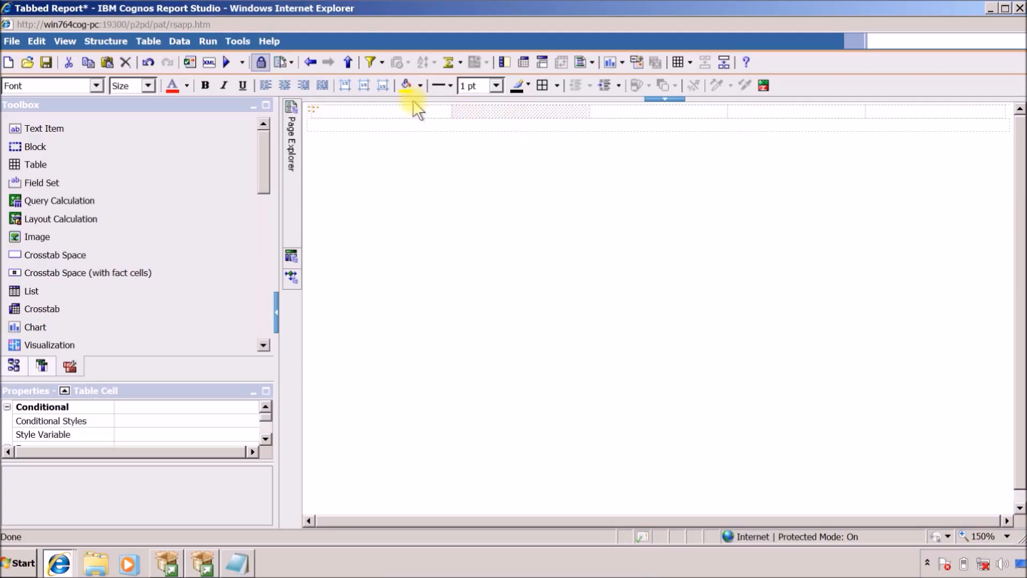
click(407, 113)
click(497, 119)
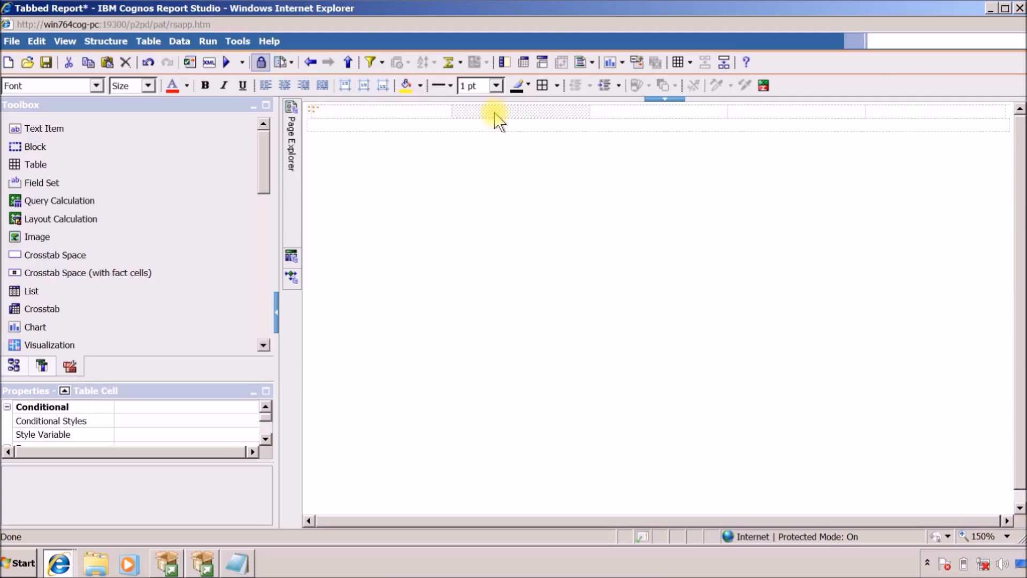
click(630, 121)
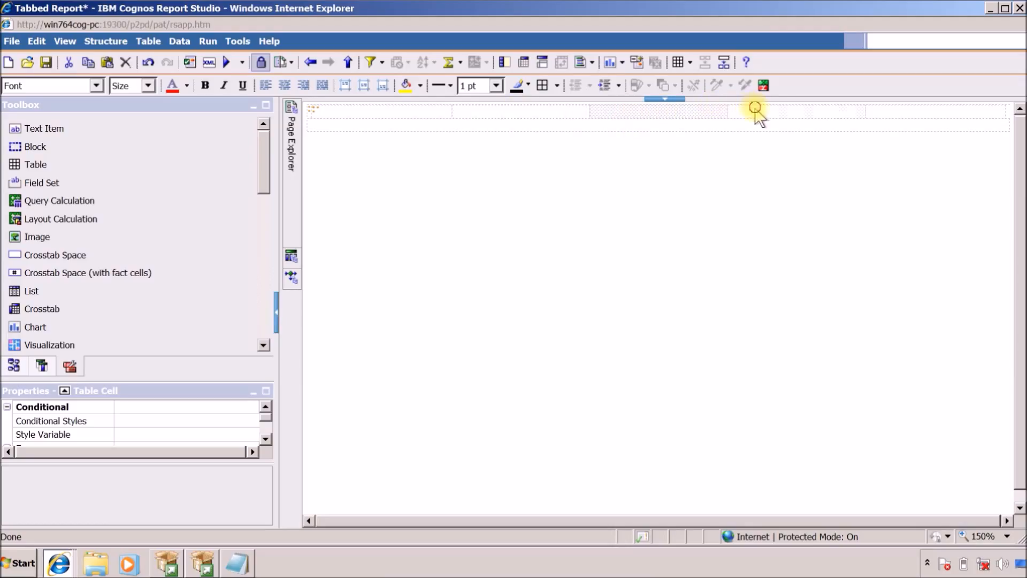
click(830, 123)
click(900, 122)
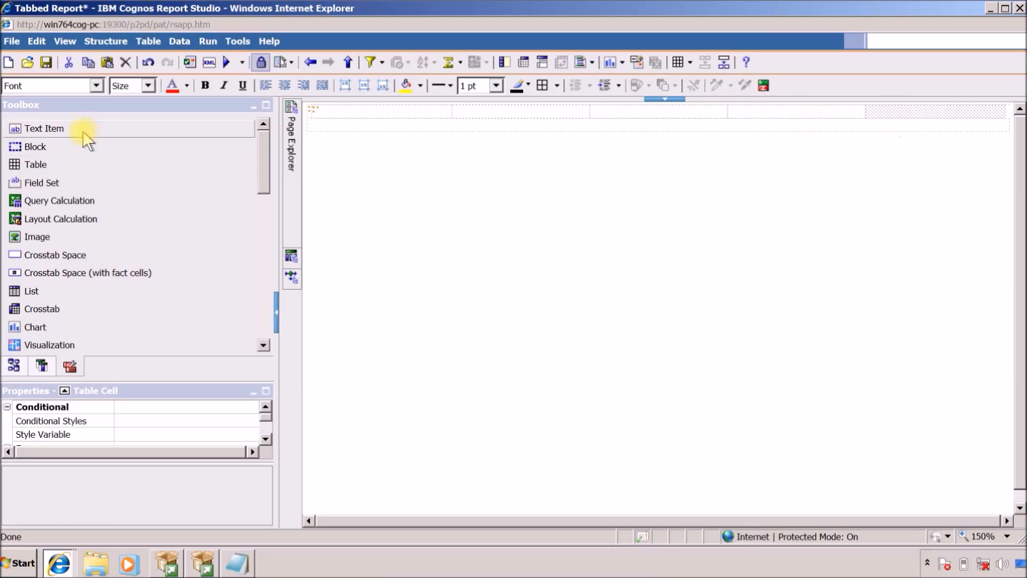
Add the text items Country and Product to the first and second cells of the nested table.
mouse_move(62, 128)
mouse_down()
mouse_move(265, 142)
mouse_move(334, 110)
mouse_up()
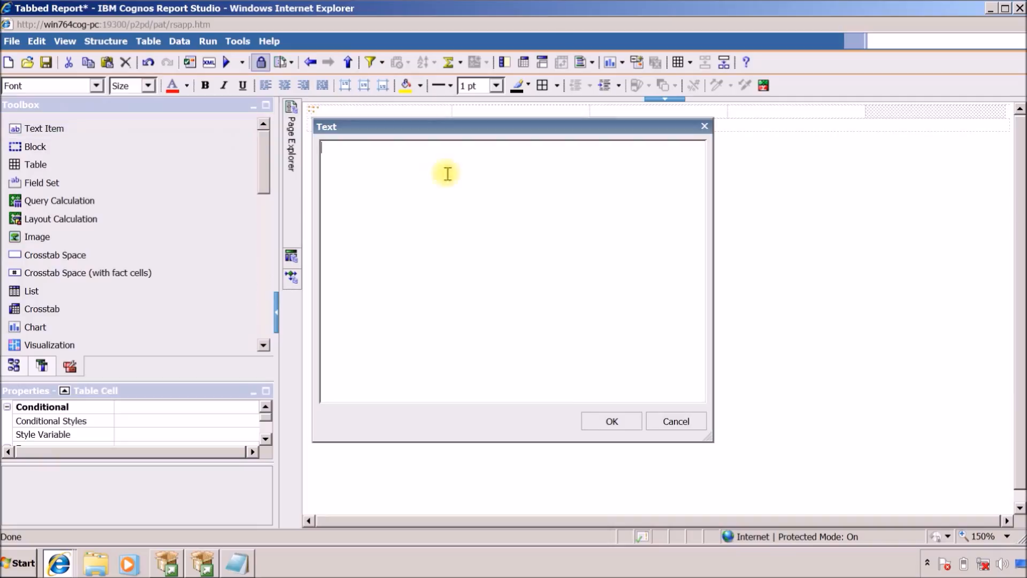
text(Cou)
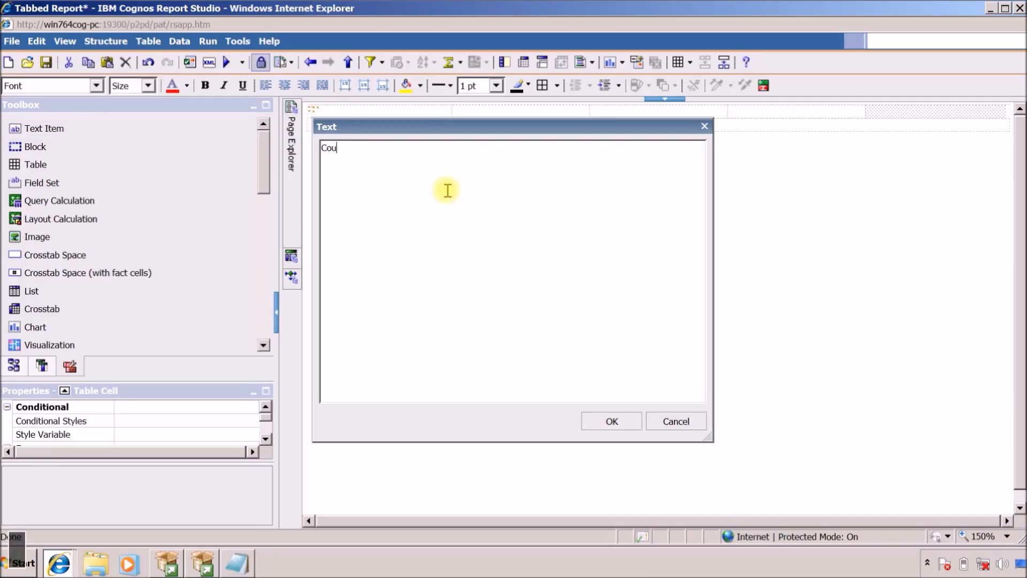
text(ntry)
click(611, 421)
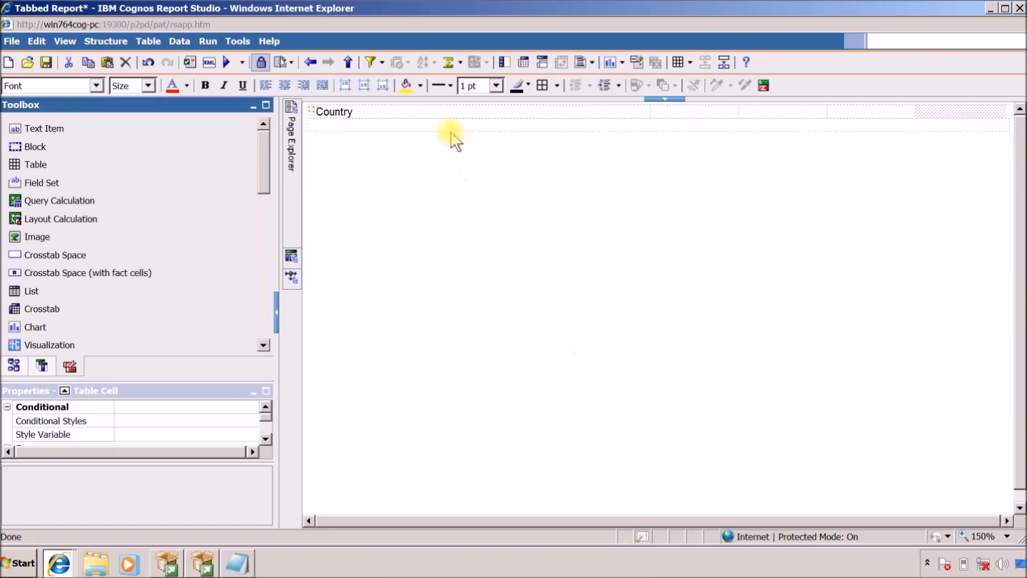
drag(69, 131, 657, 112)
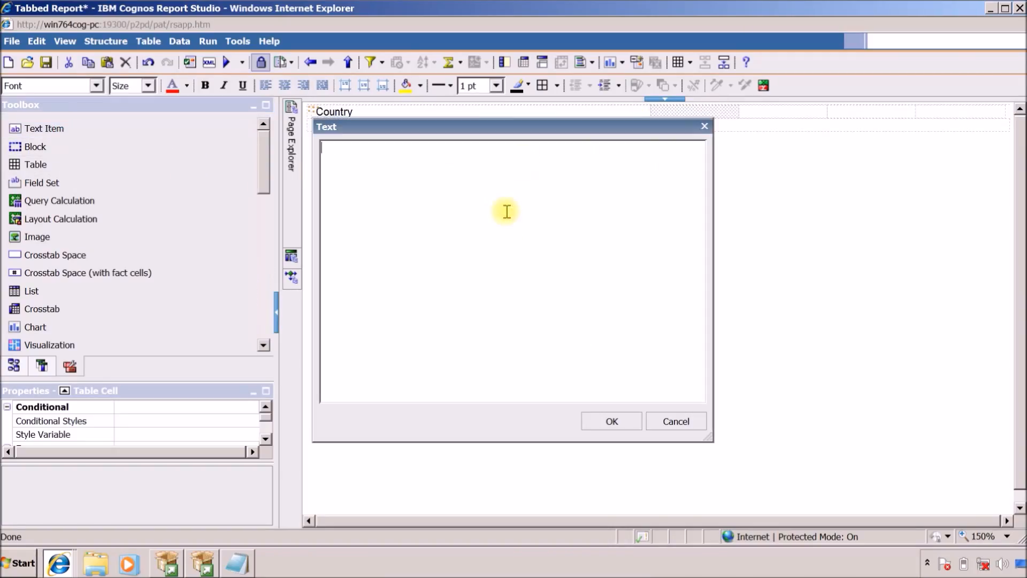
text(Pr)
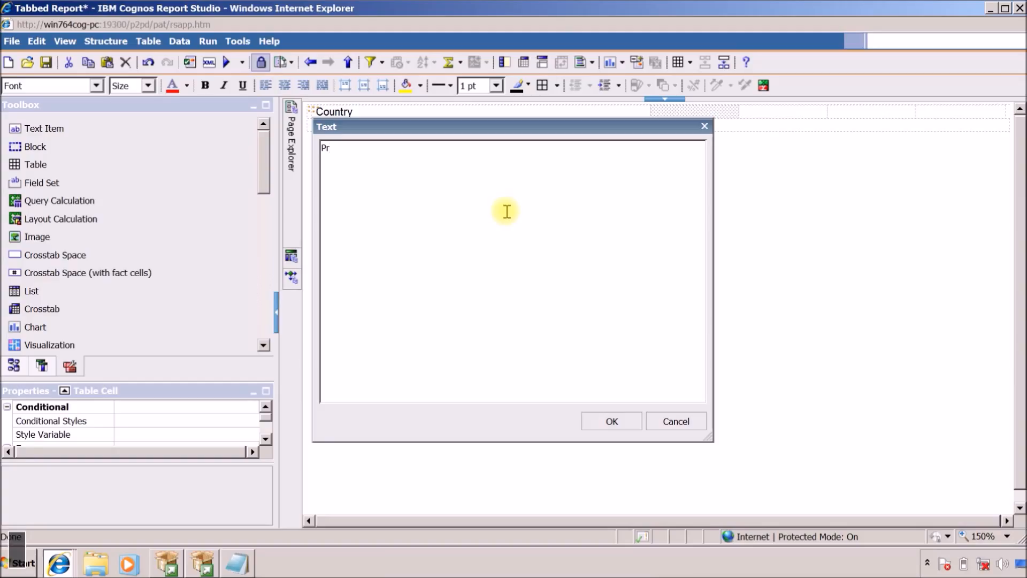
text(oduct)
click(620, 419)
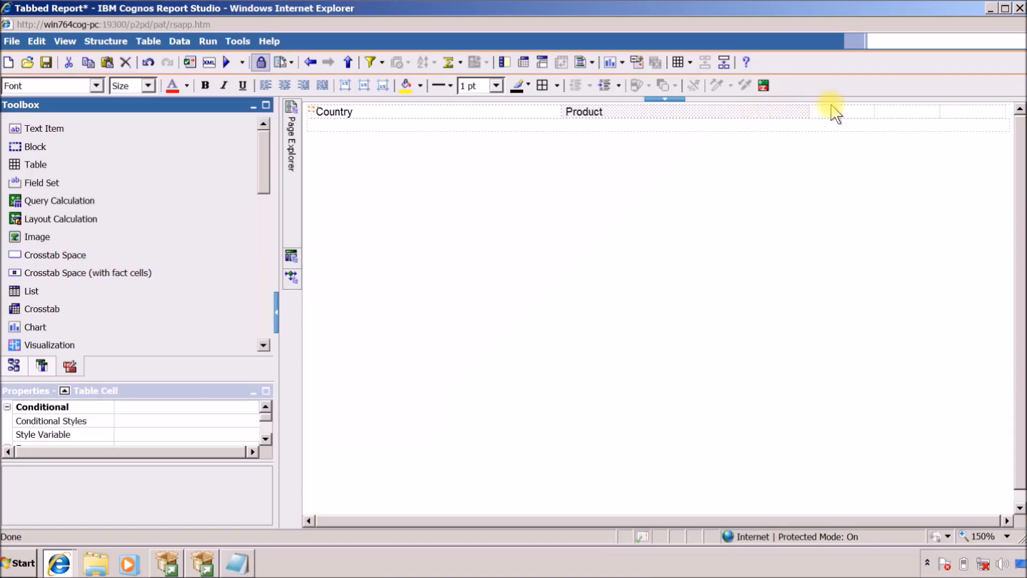
Add the text items Year and Line Graph to the third and fourth cells of the nested table.
drag(23, 131, 822, 111)
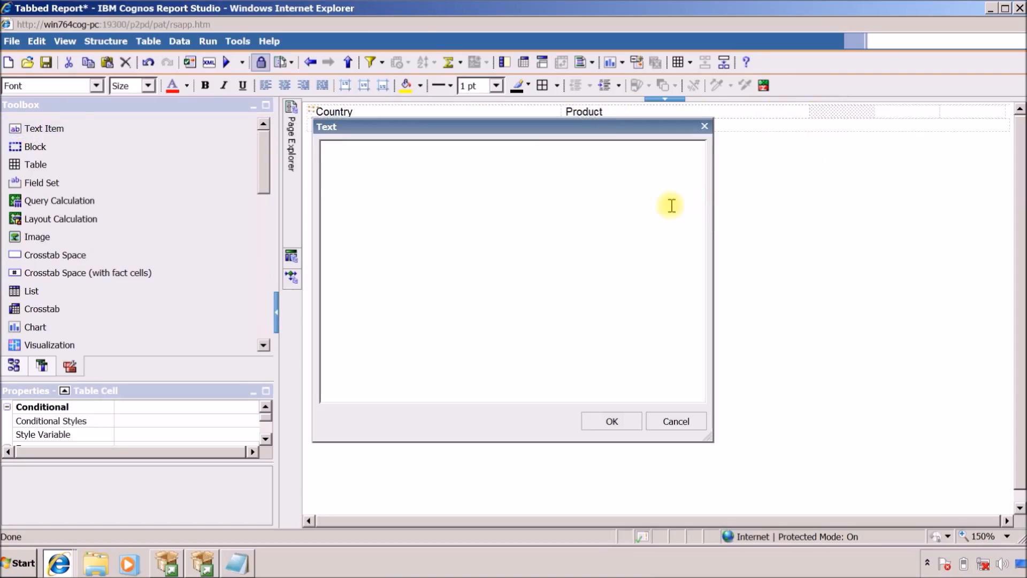
text(Year)
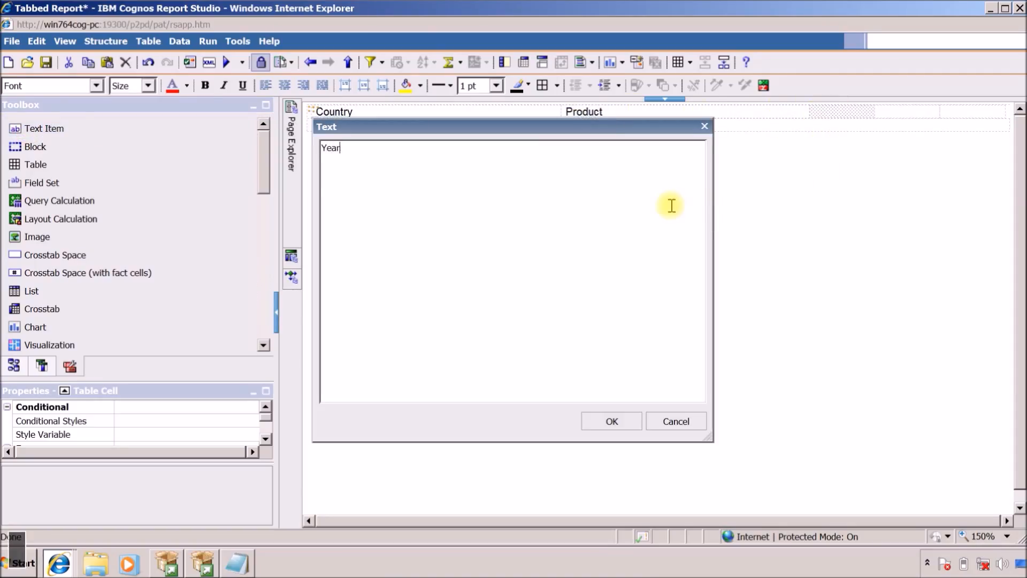
click(612, 421)
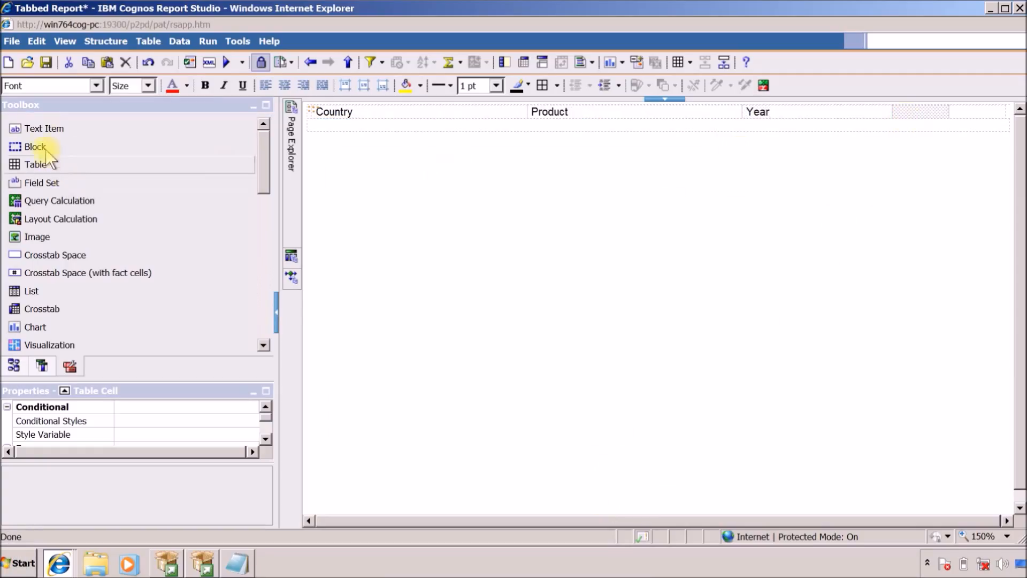
drag(49, 138, 920, 111)
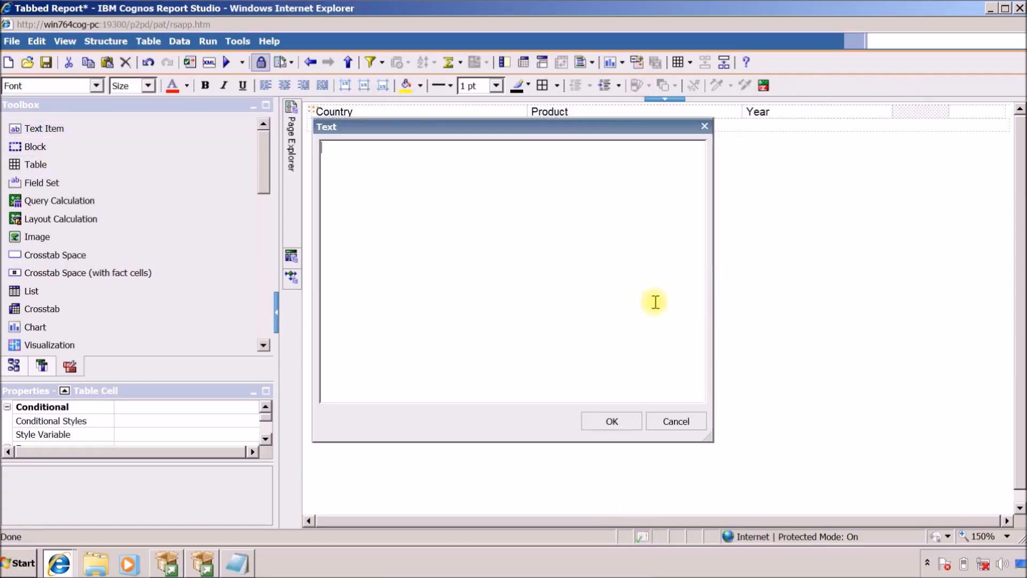
text(Line Graph)
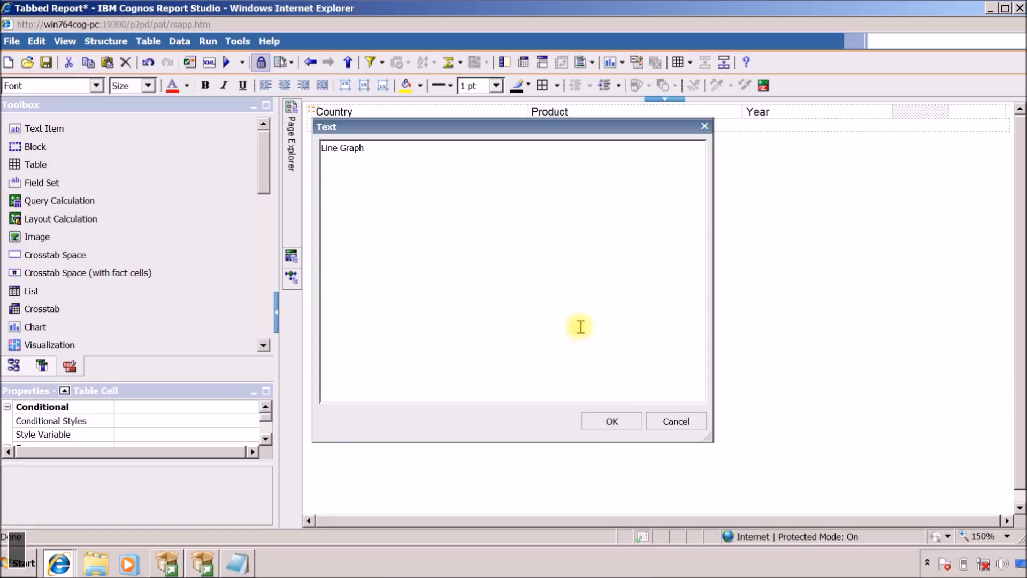
click(594, 423)
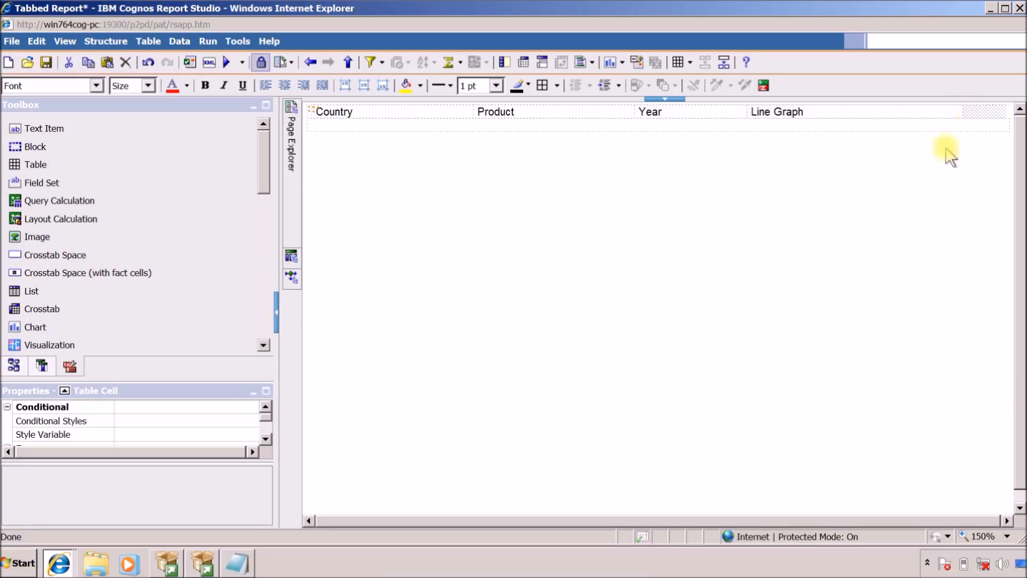
Add the text item Bar Graph to the fifth cell of the nested table.
drag(953, 120, 971, 120)
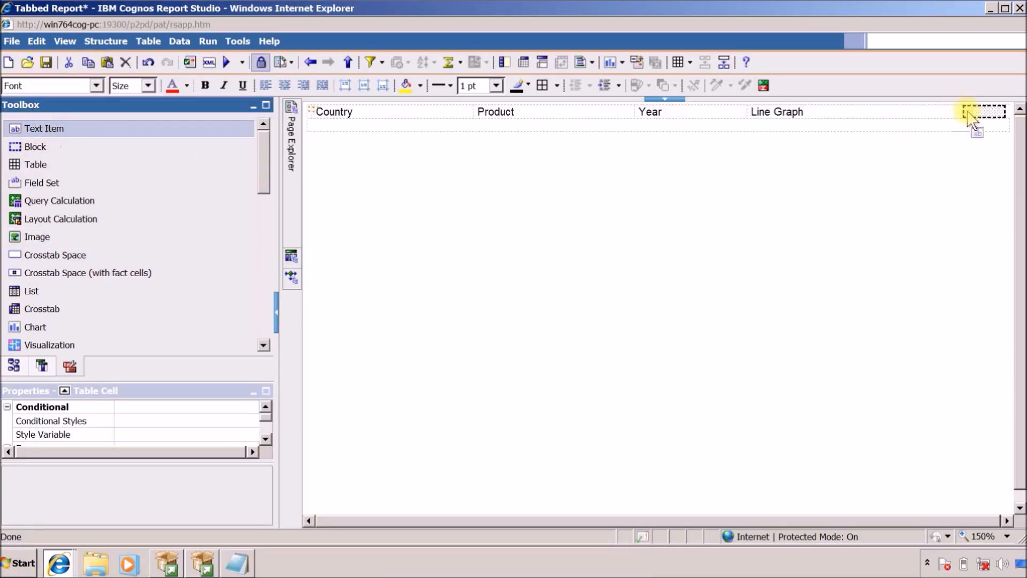
drag(959, 159, 959, 159)
text(Bar Graph)
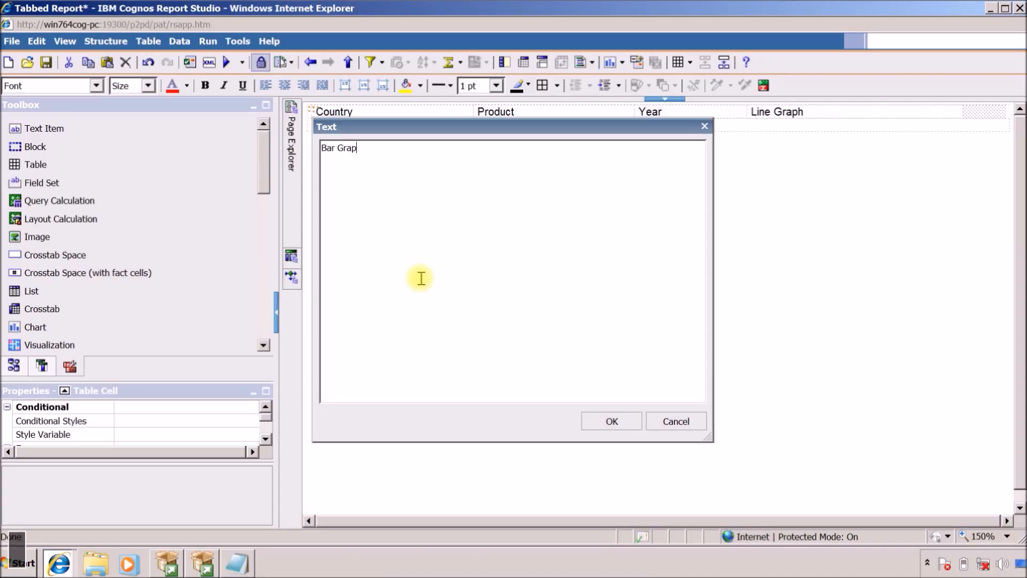
click(613, 422)
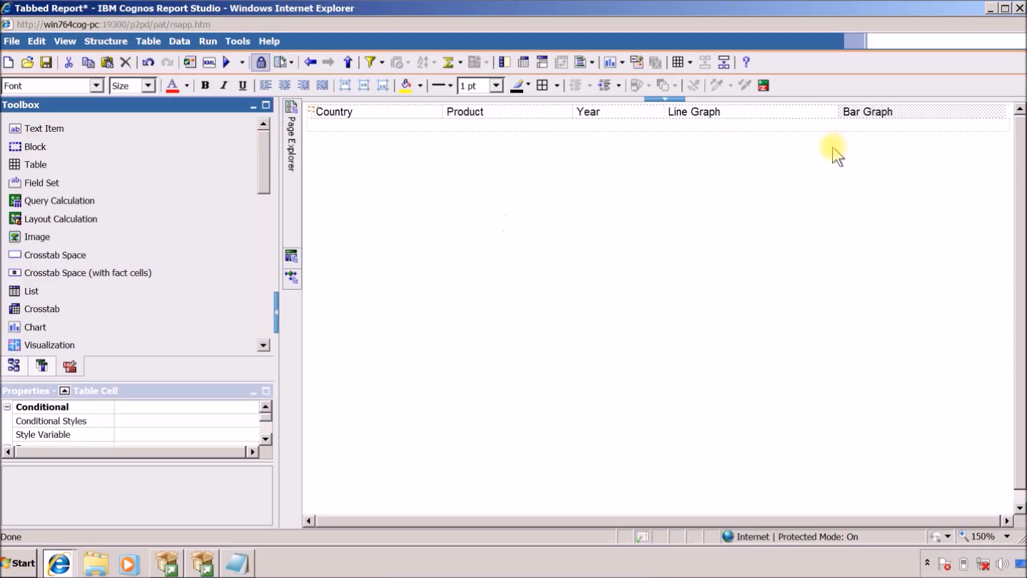
Centre the text in the nested five-column table and make it bold.
click(377, 115)
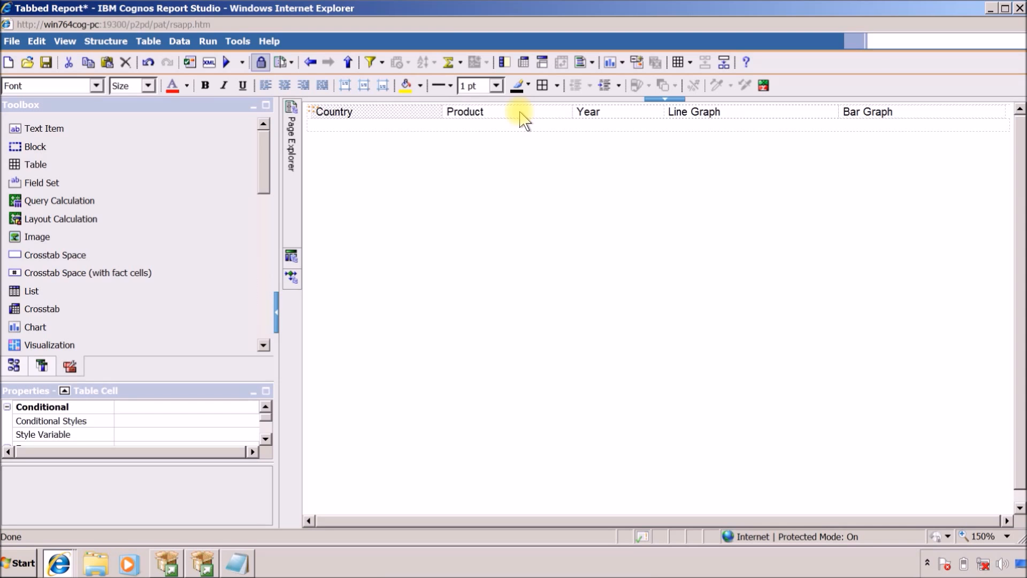
click(768, 119)
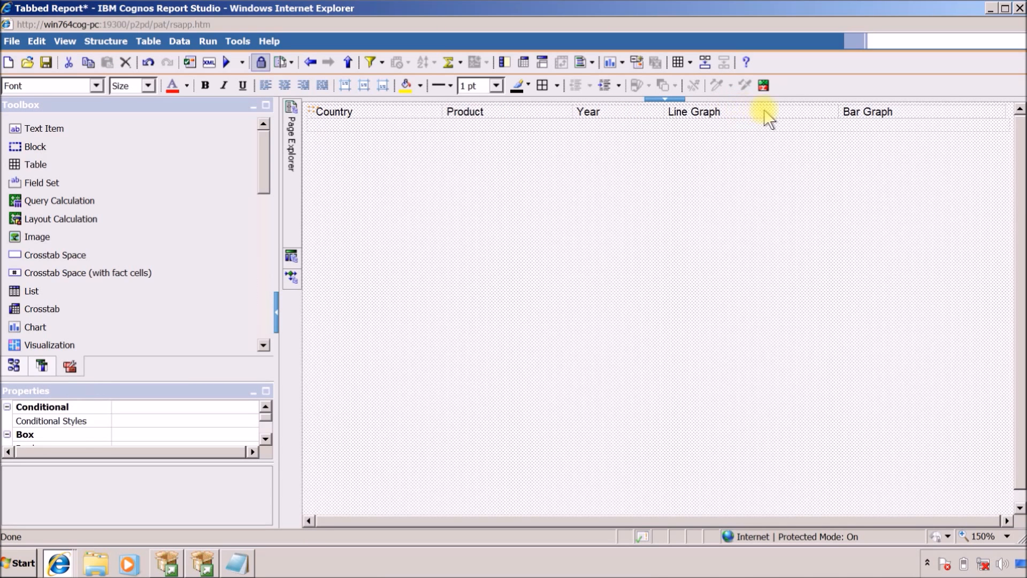
mouse_move(374, 111)
mouse_down()
mouse_move(465, 126)
mouse_move(748, 110)
mouse_move(912, 114)
mouse_up()
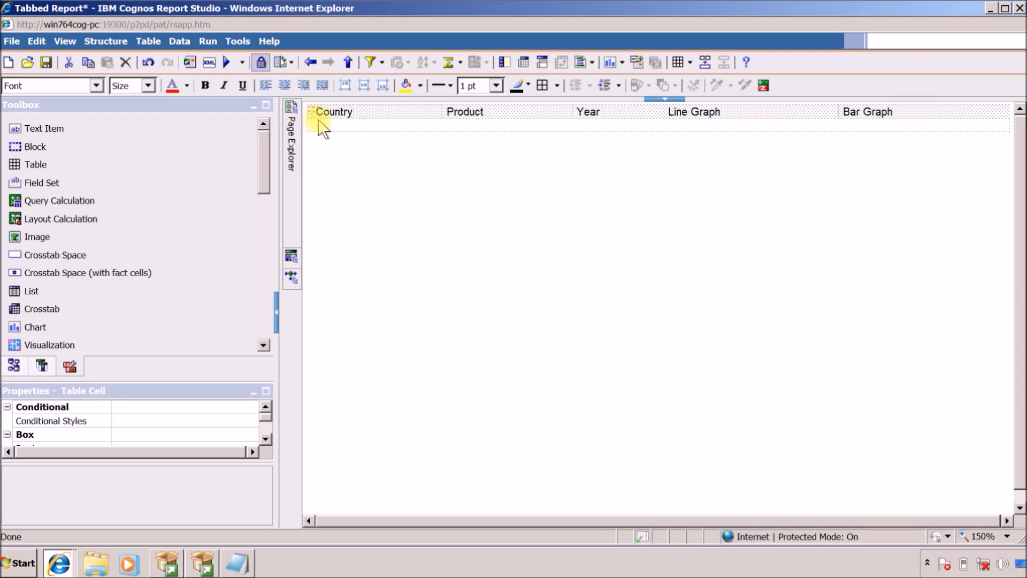
click(355, 158)
click(355, 115)
click(316, 115)
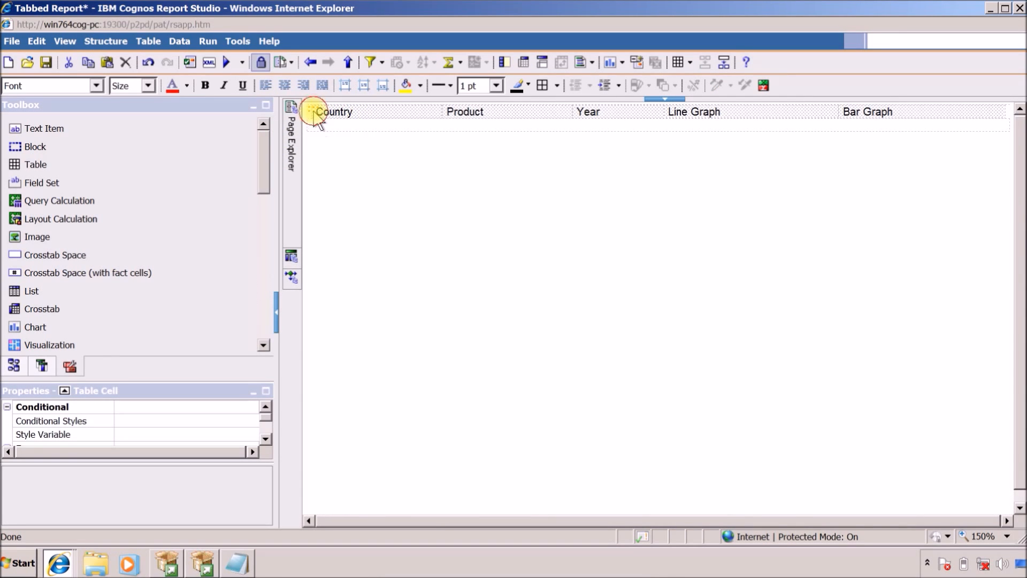
click(285, 87)
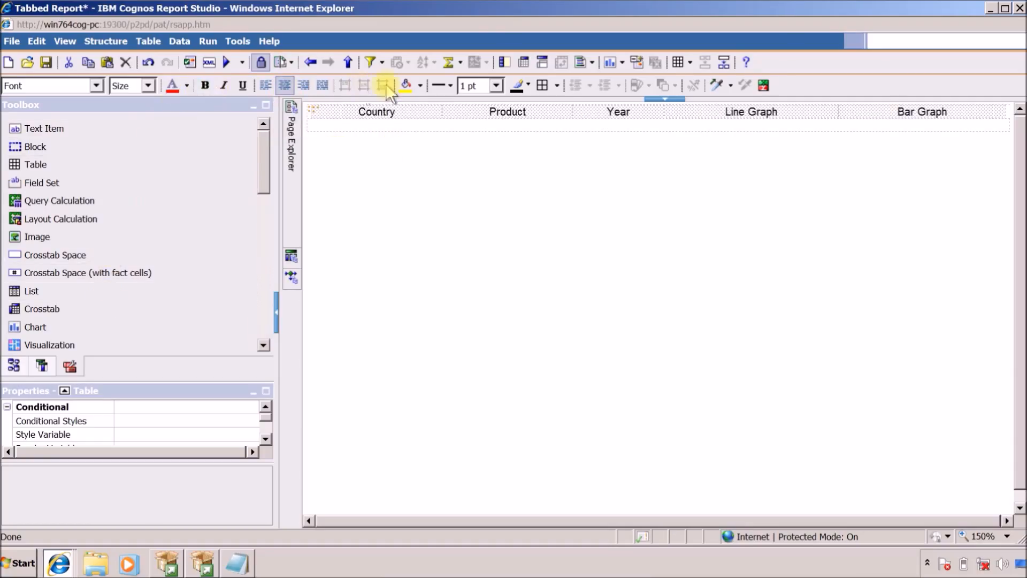
click(207, 85)
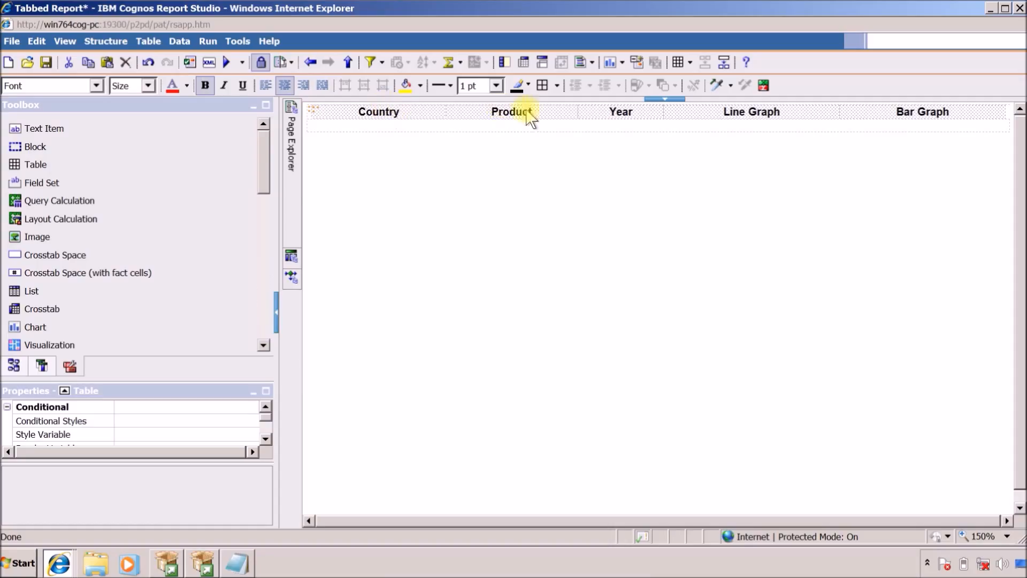
Open the report's list of queries and add a new query to it.
click(292, 257)
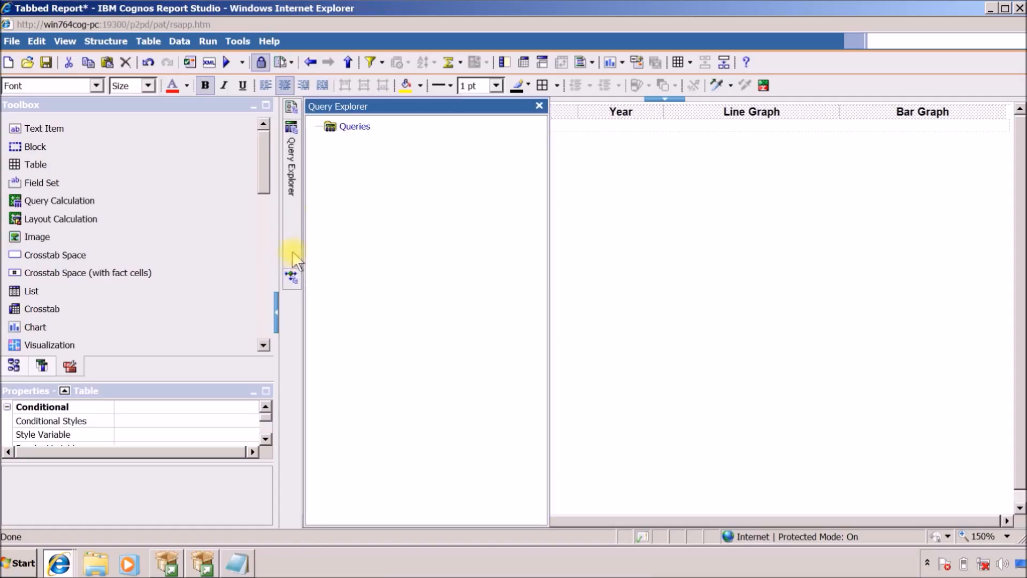
click(347, 128)
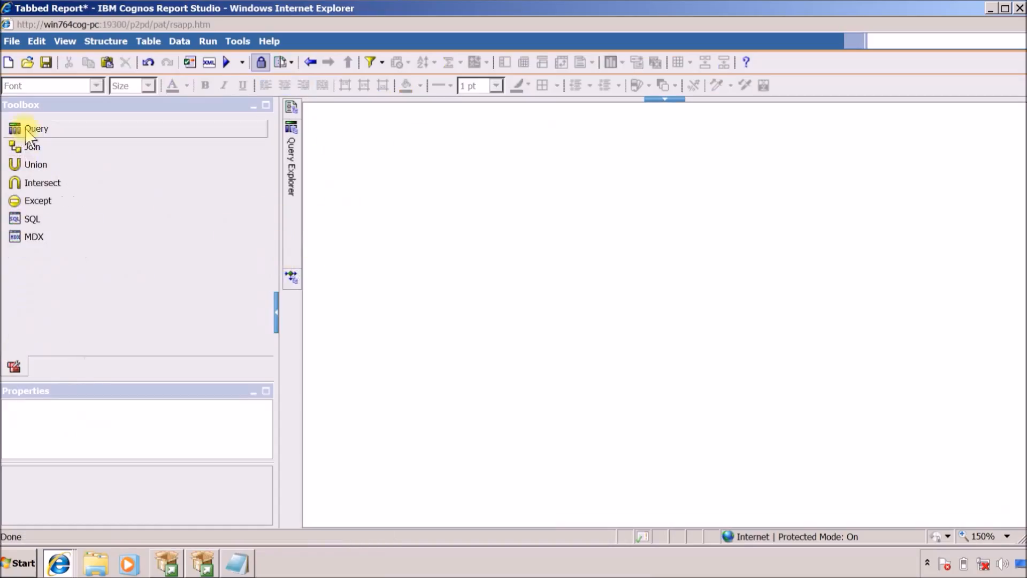
click(35, 129)
drag(484, 171, 485, 172)
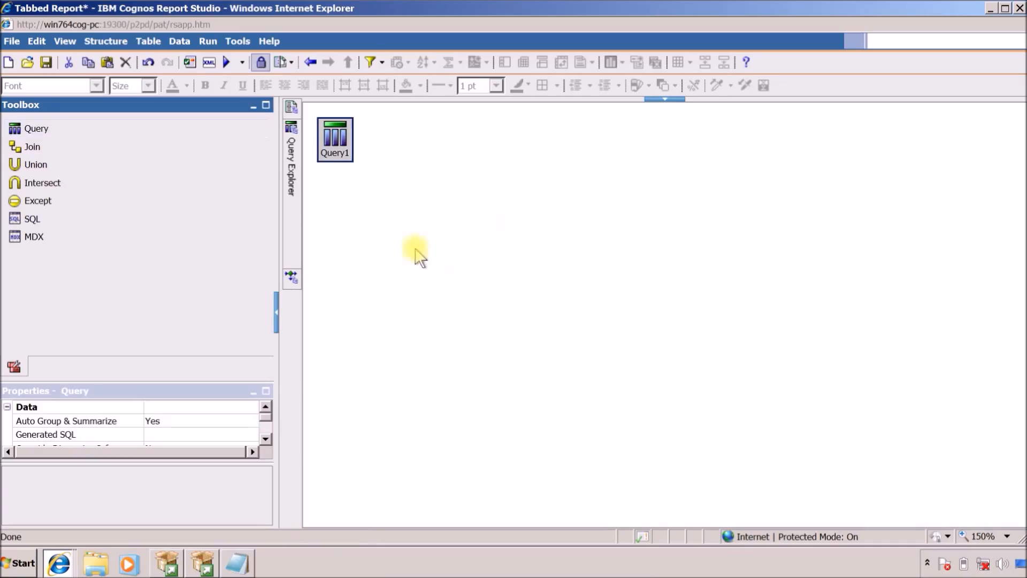
Rename the new query as Q_Country.
click(266, 391)
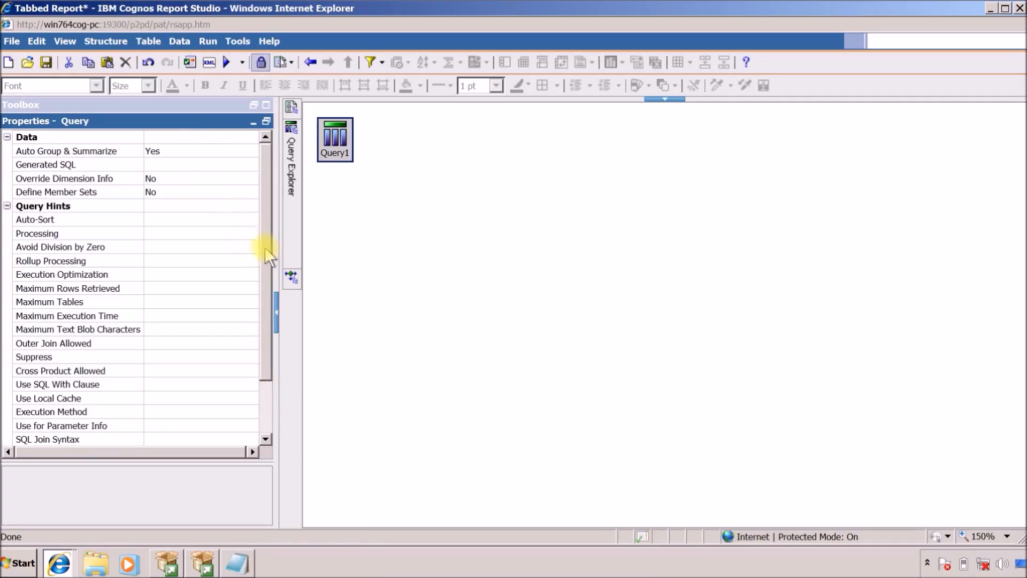
drag(265, 247, 269, 387)
click(230, 423)
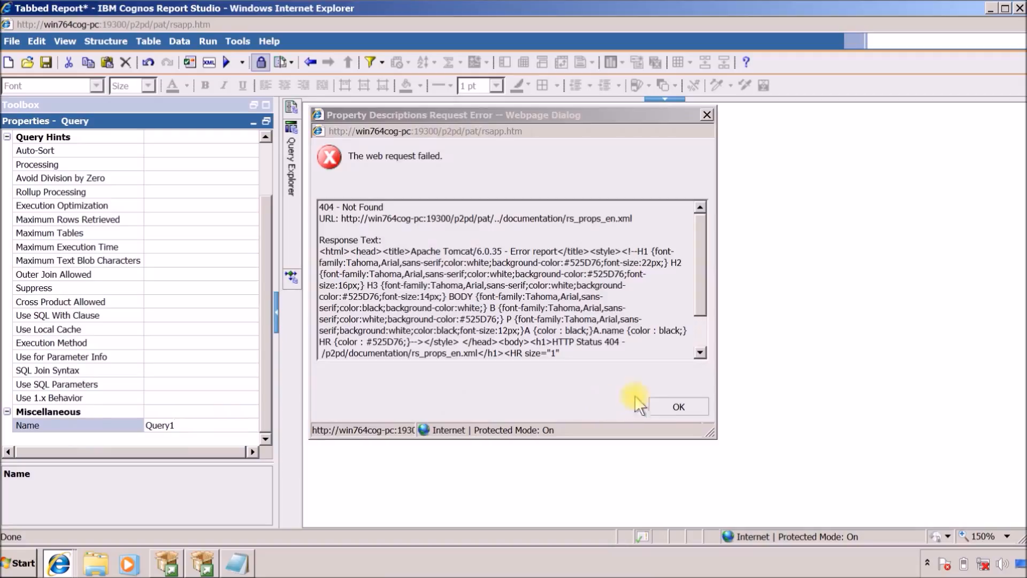
click(678, 406)
click(111, 421)
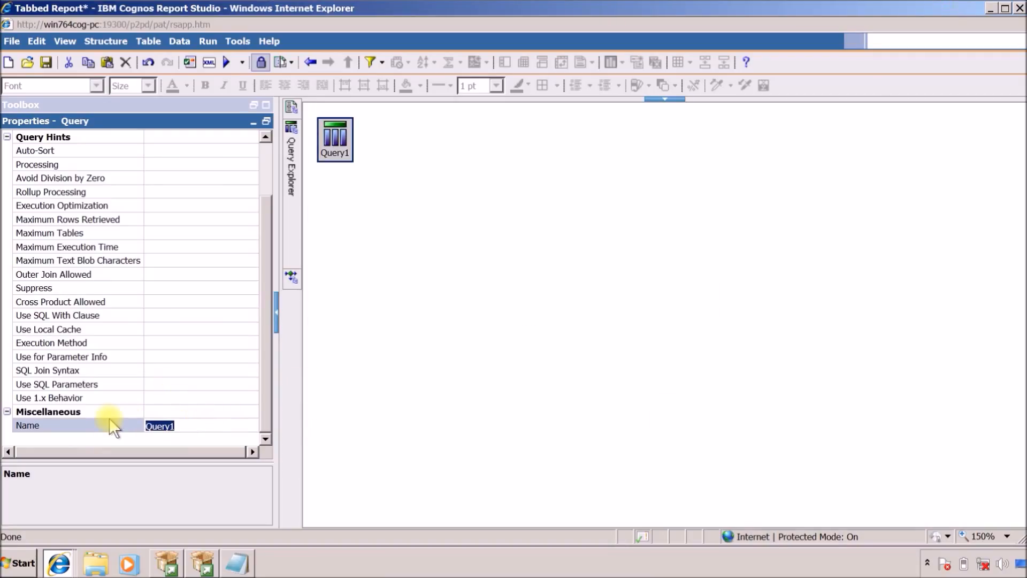
text(Q_C)
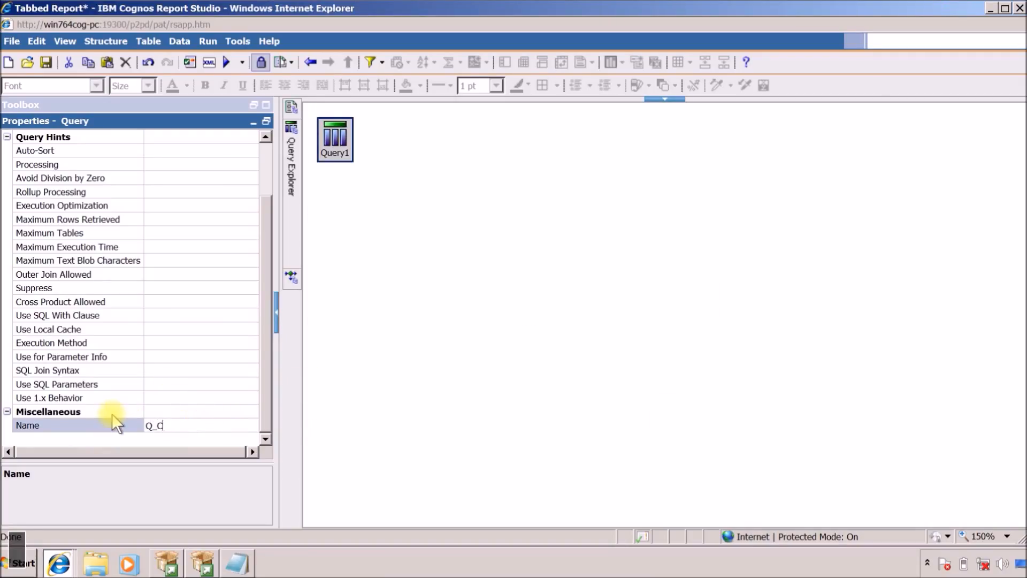
text(ountry)
key(Return)
Add a second query below Q_Country and name it Q_Product.
click(248, 122)
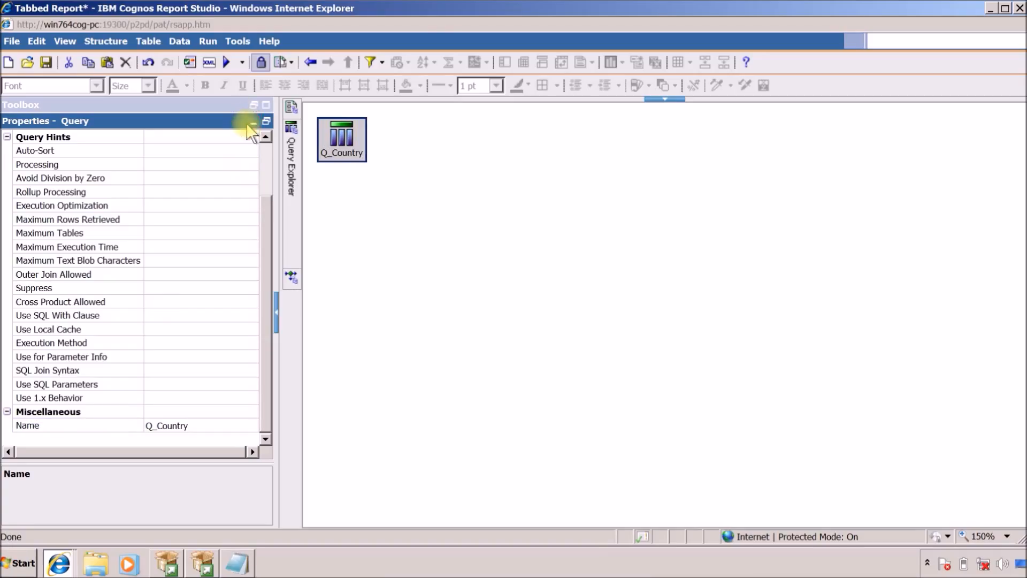
drag(69, 130, 336, 221)
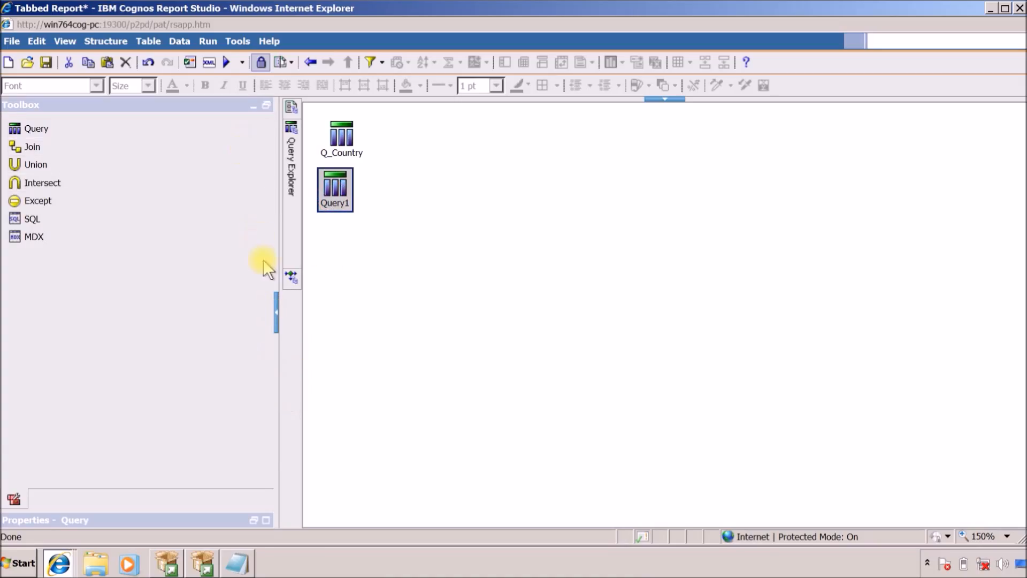
click(265, 521)
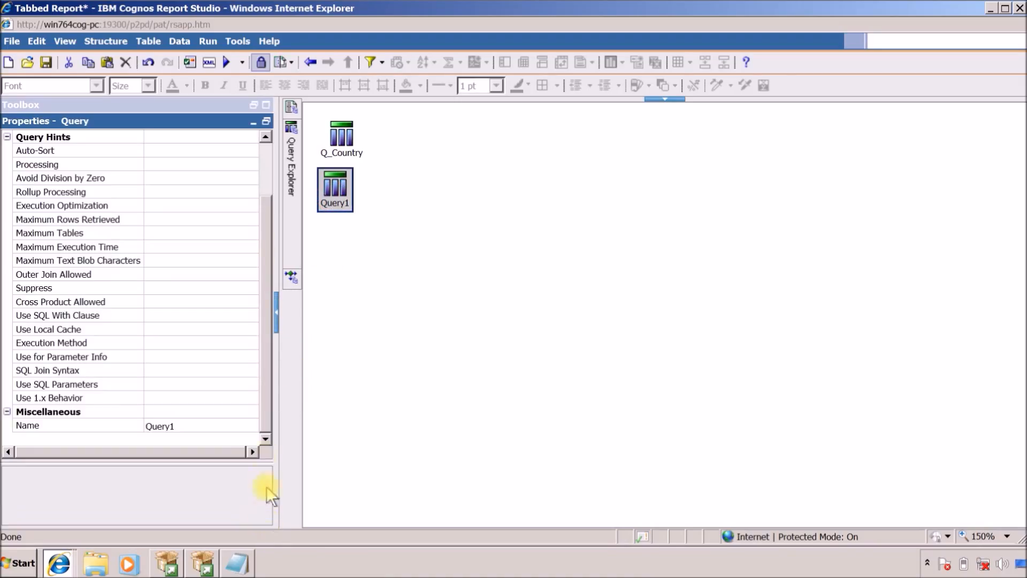
click(214, 426)
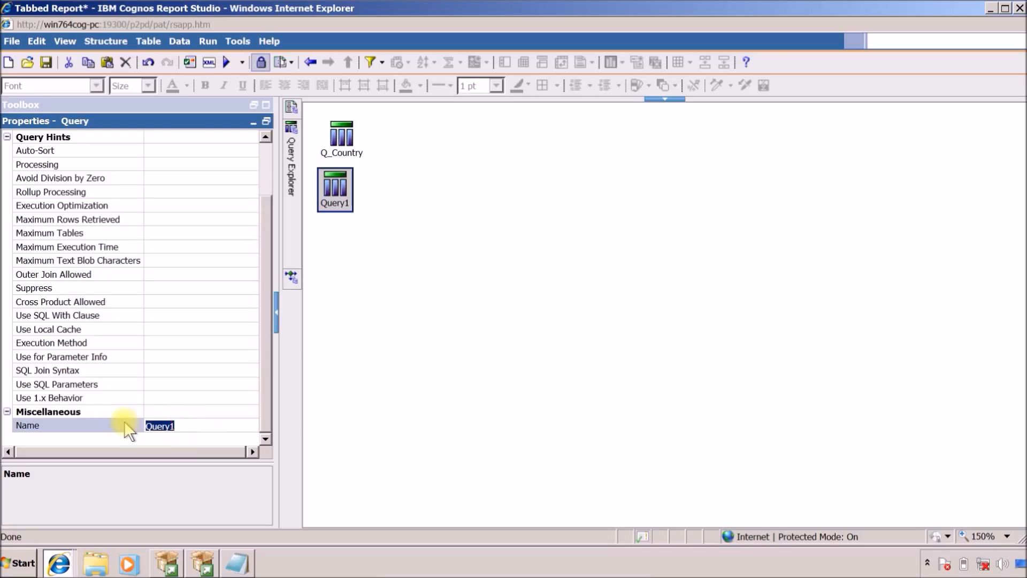
text(Q_Product)
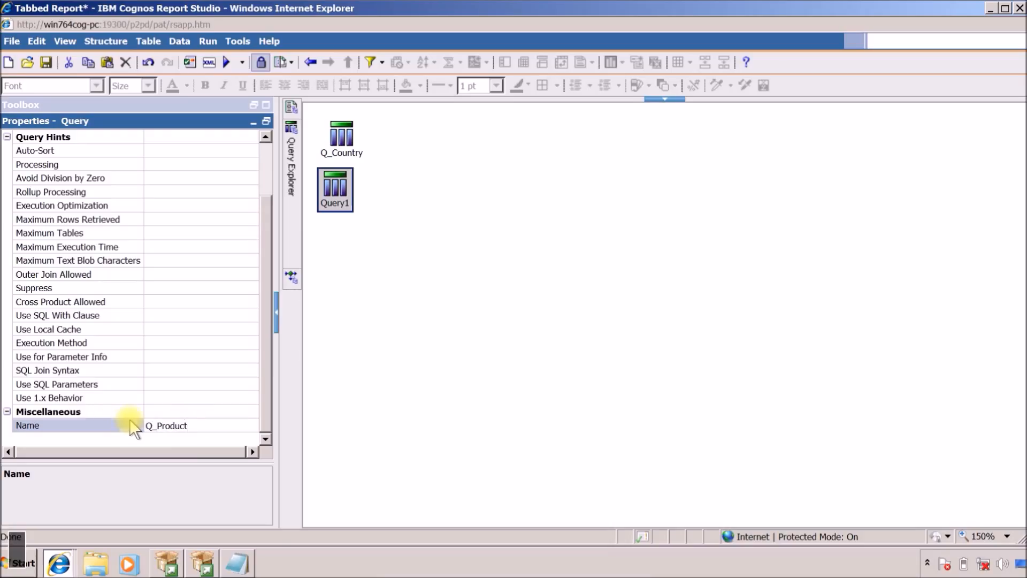
key(Return)
Add three more queries below Q_Product.
click(255, 124)
drag(45, 129, 401, 250)
drag(35, 132, 420, 315)
drag(29, 140, 393, 359)
Rename the third query, directly below Q_Product, as Q_Year.
click(329, 236)
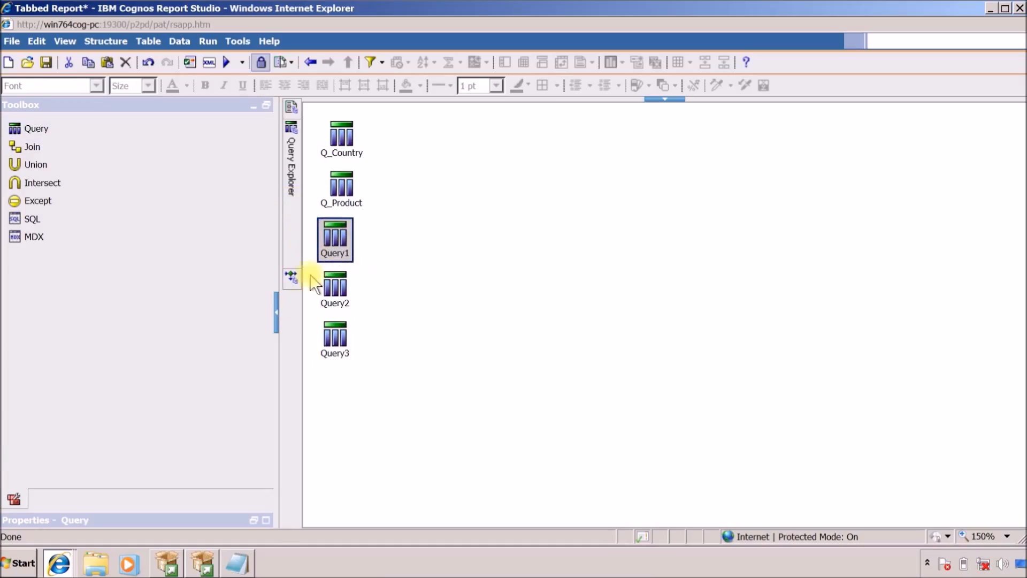
click(267, 520)
click(234, 426)
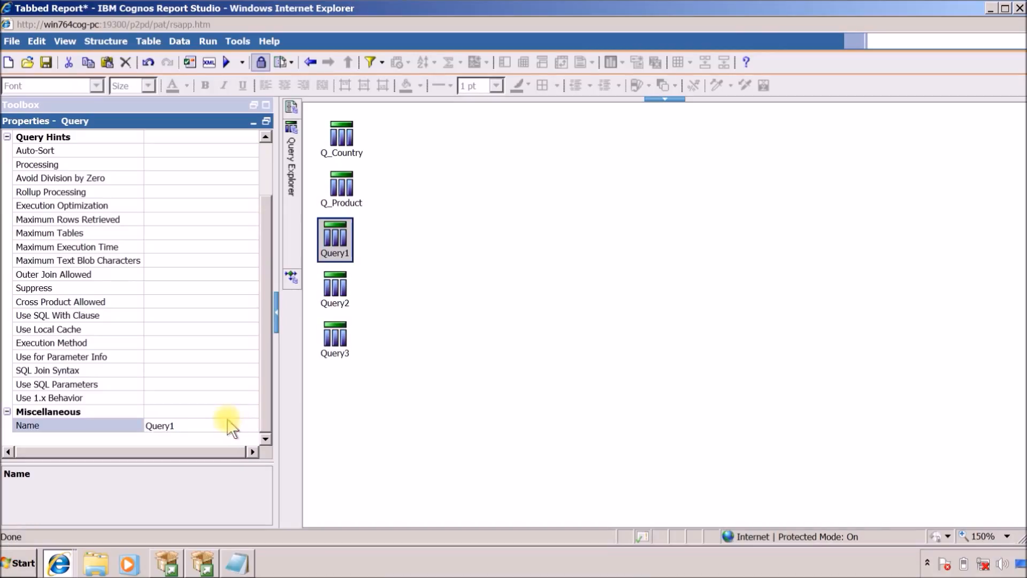
text(Q)
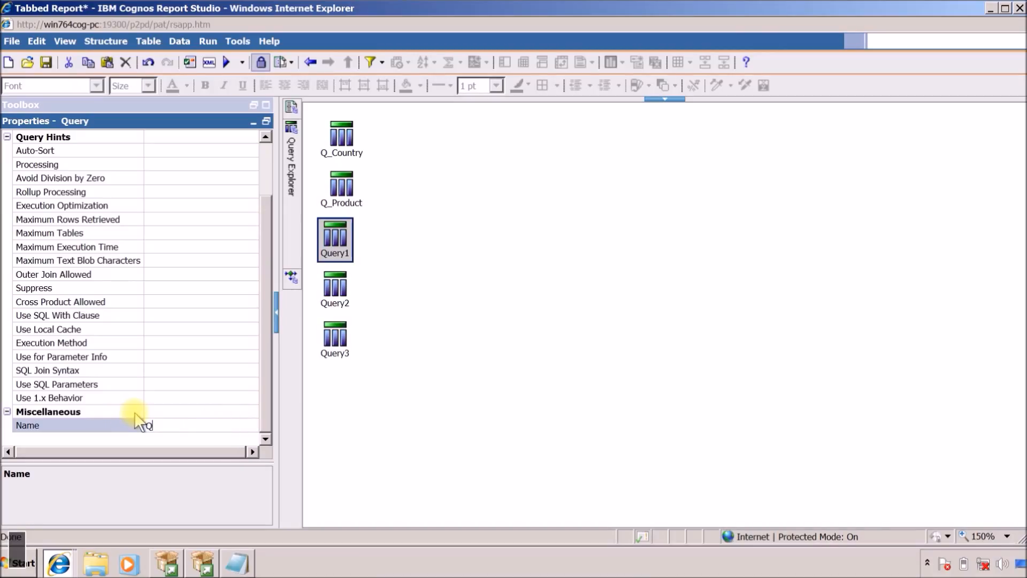
text(_Year)
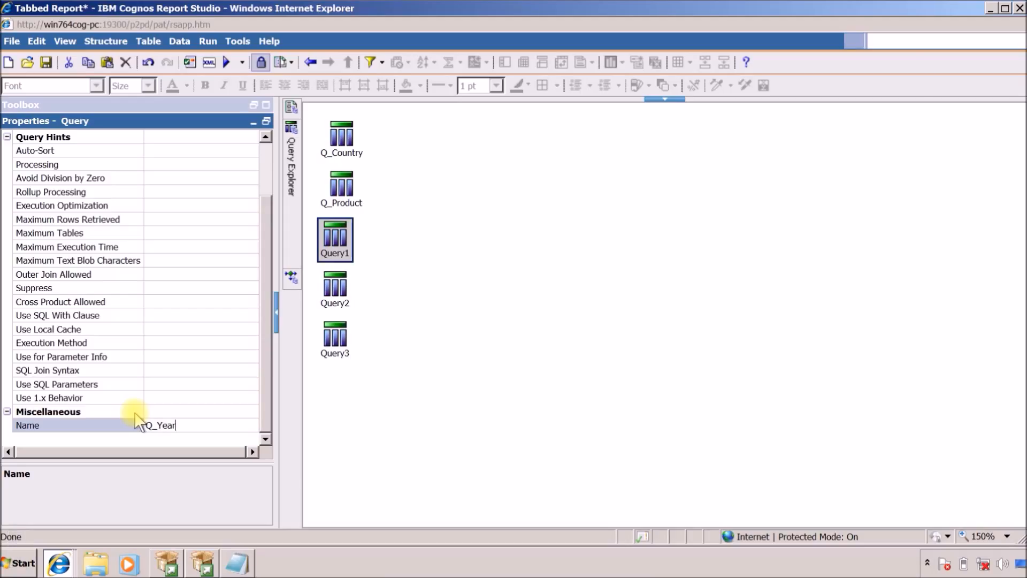
Rename the fourth query, directly below Q_Year, as Q_Line_Graph.
click(335, 289)
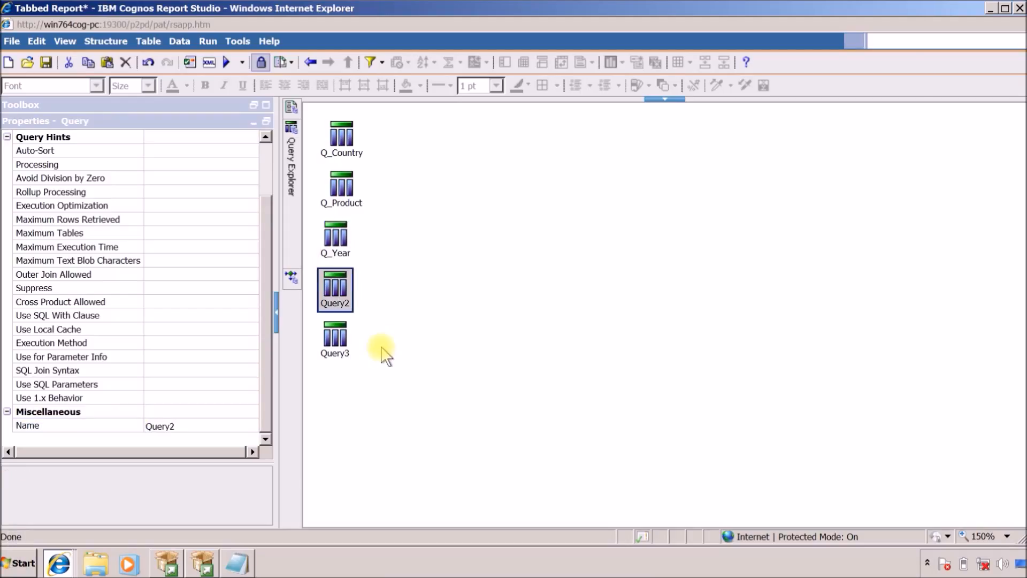
click(208, 413)
click(209, 427)
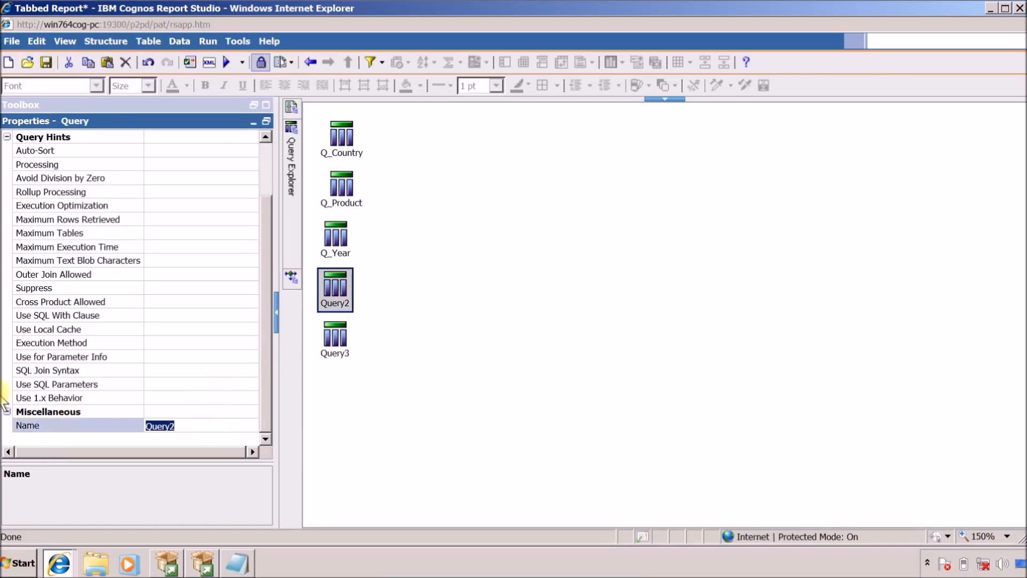
text(Q_)
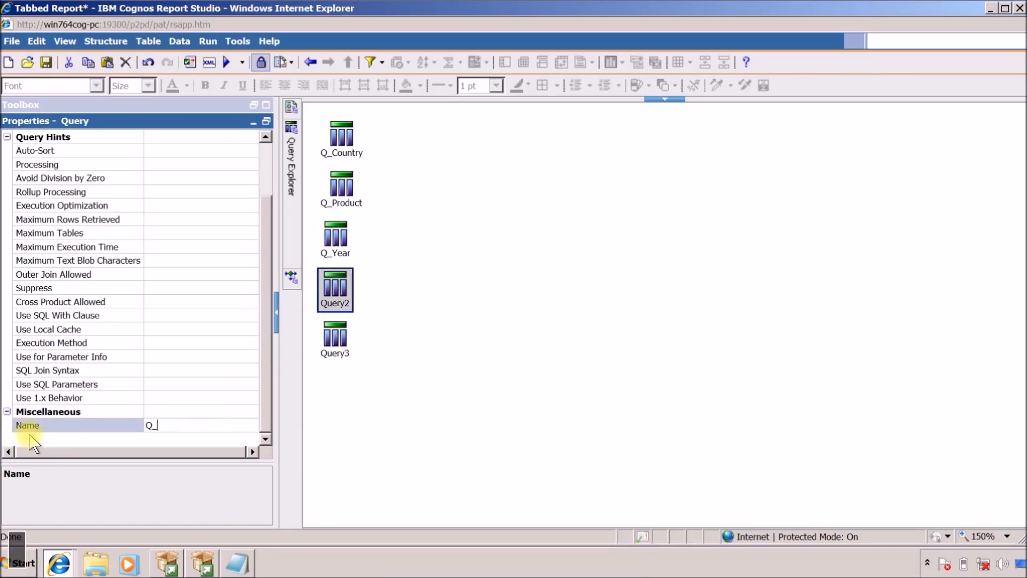
text(Line_Graph)
Rename the fifth query, directly below Q_Line_Graph, as Q_Bar_Graph.
click(339, 338)
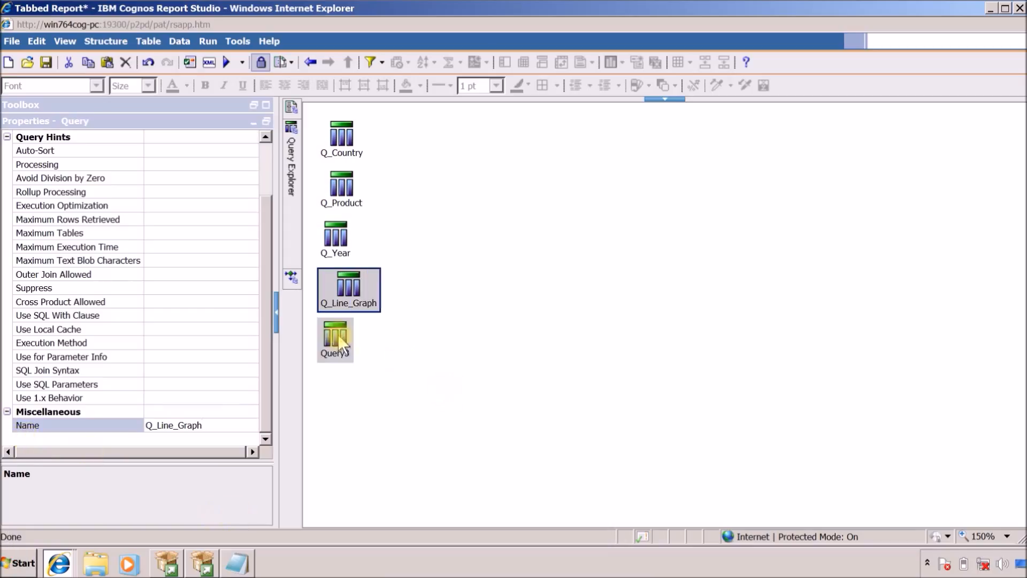
click(218, 417)
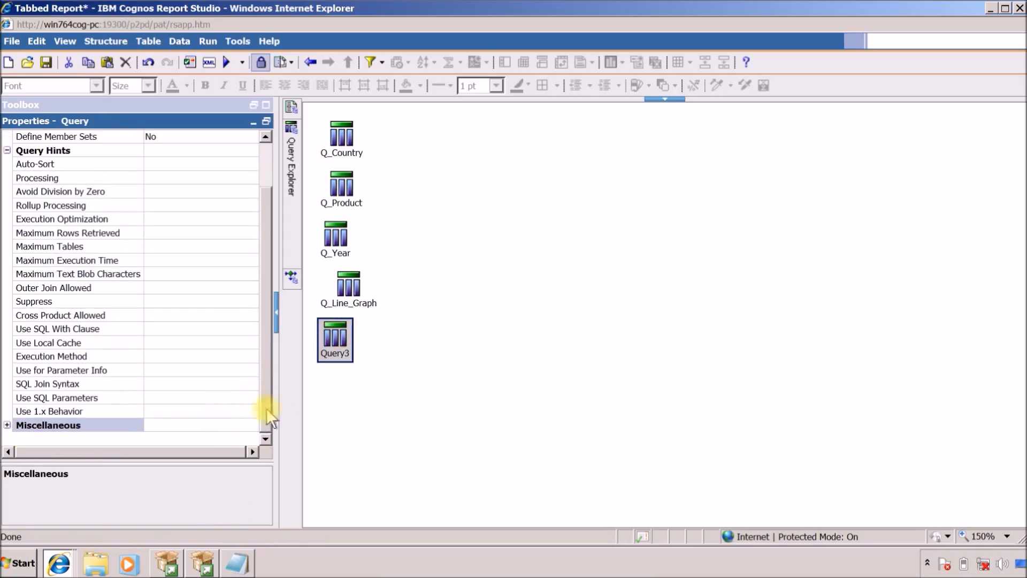
click(345, 372)
click(329, 338)
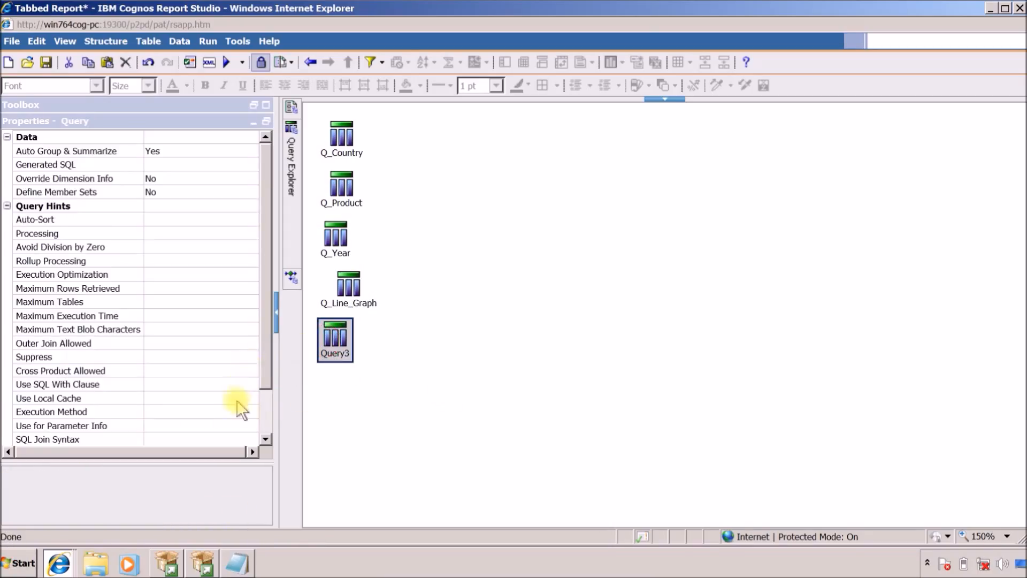
scroll(236, 407, down, 2)
click(239, 427)
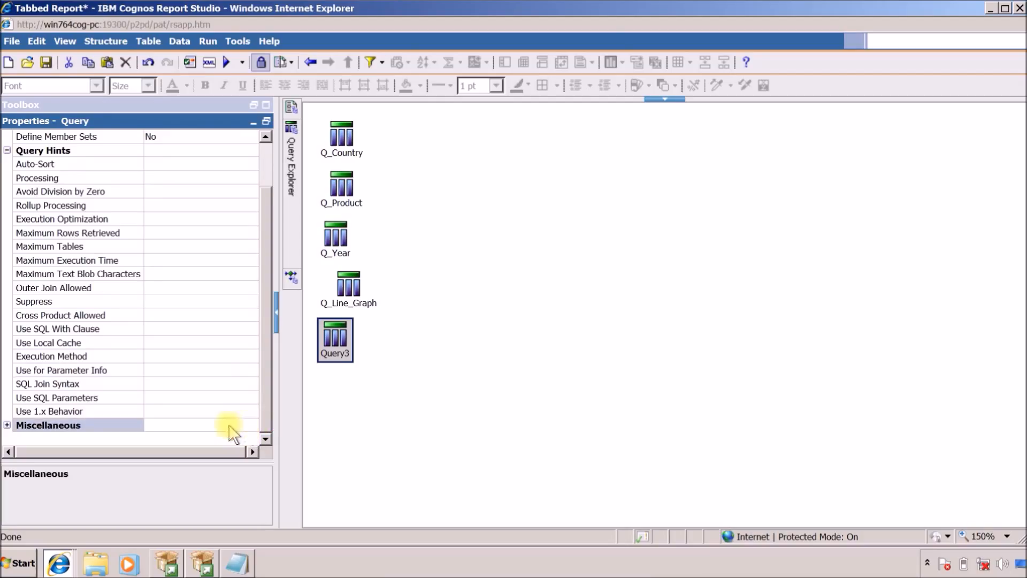
click(8, 425)
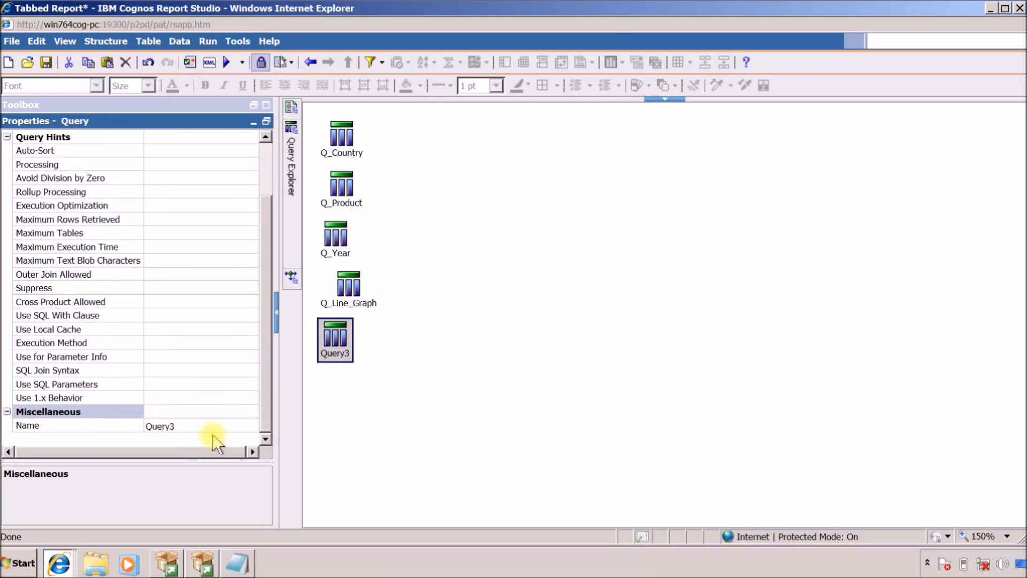
click(212, 423)
double_click(212, 423)
text(Q)
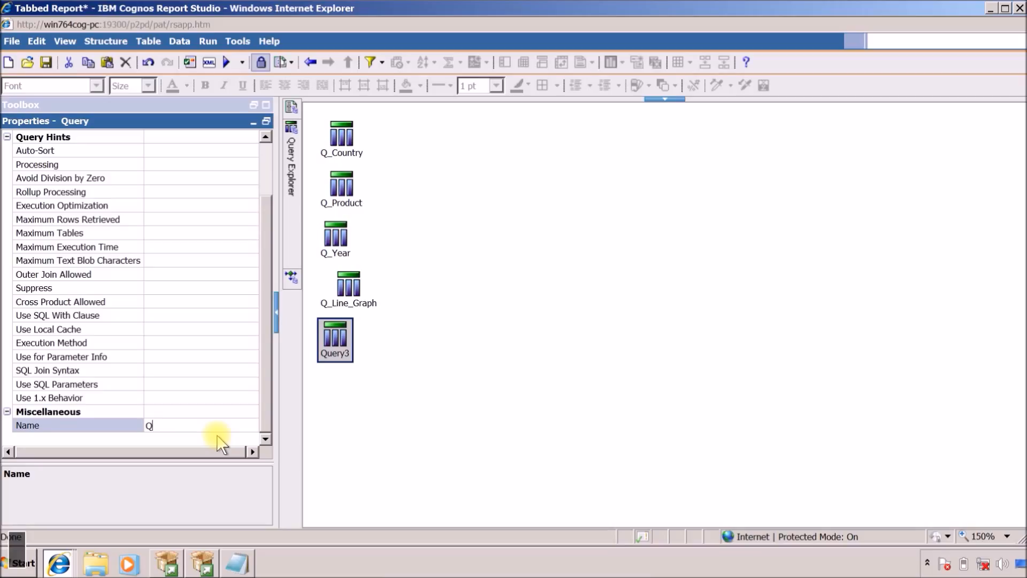
text(_)
key(Return)
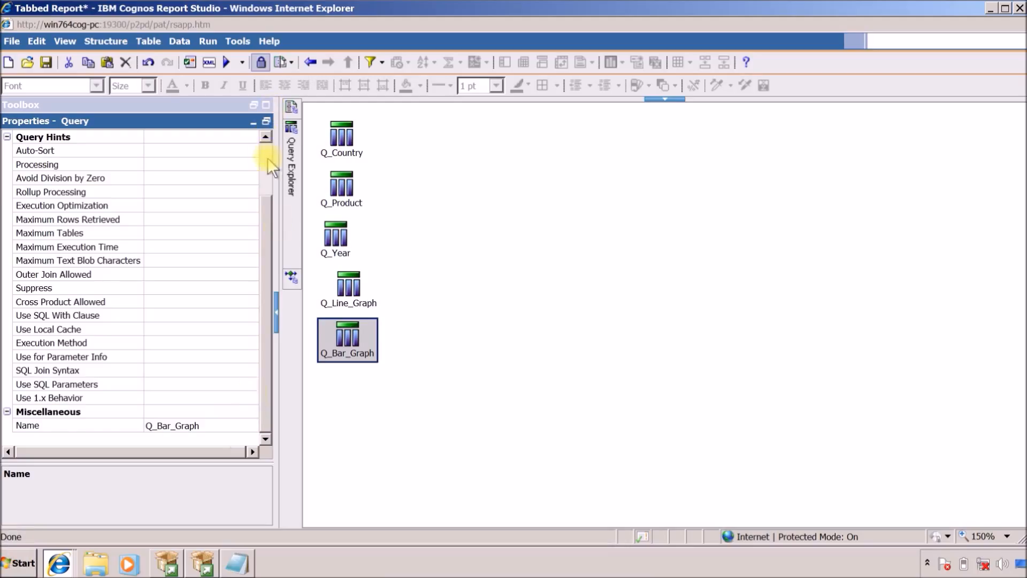
Open the Q_Country query and add Revenue from the Sales subject of Sales (query) as a data item.
scroll(268, 159, up, 2)
double_click(328, 141)
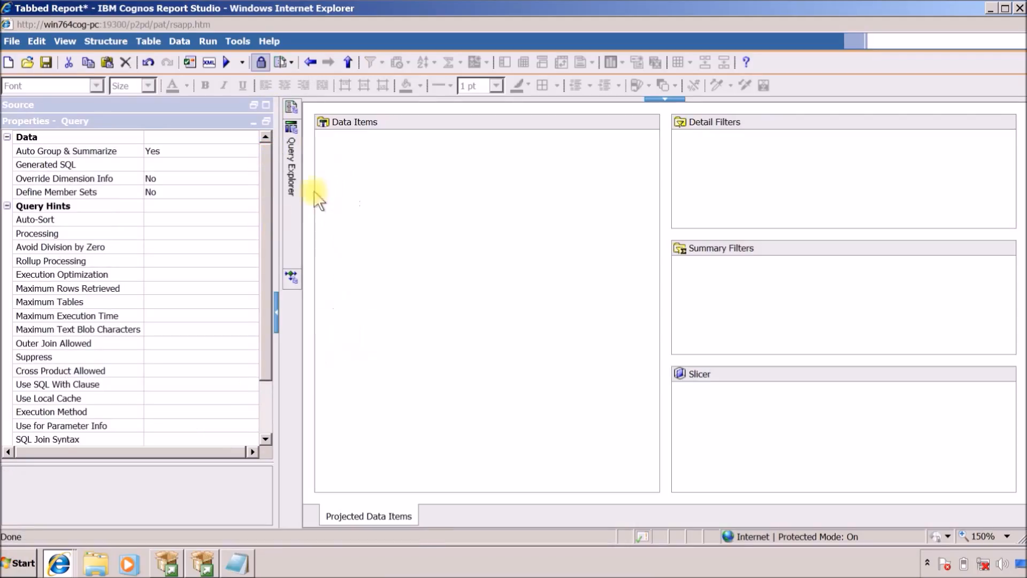
click(264, 122)
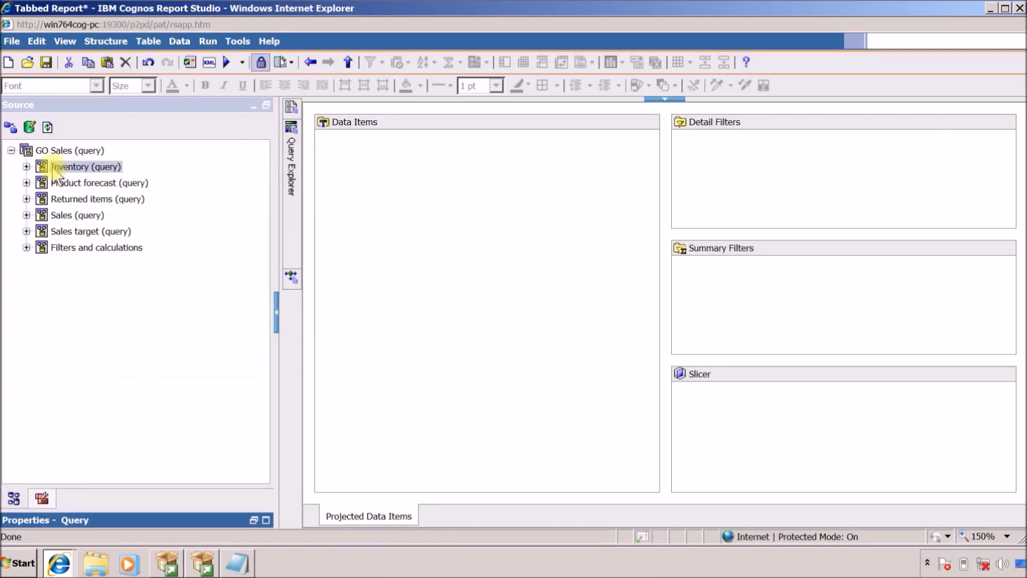
click(26, 215)
click(42, 231)
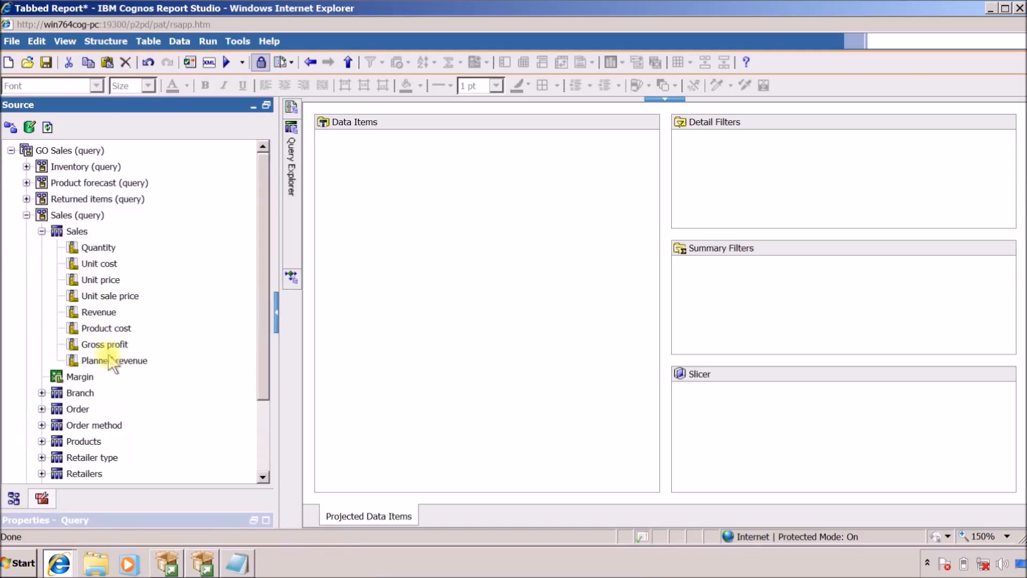
click(99, 312)
drag(275, 308, 353, 161)
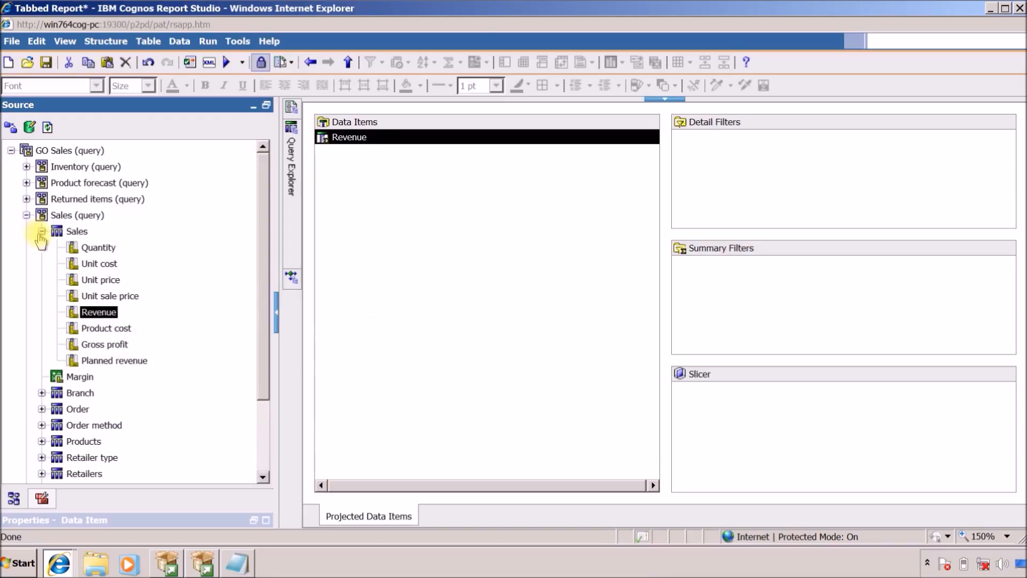
Add Country from the Branch subject of Sales (query) to Q_Country's data items.
click(42, 231)
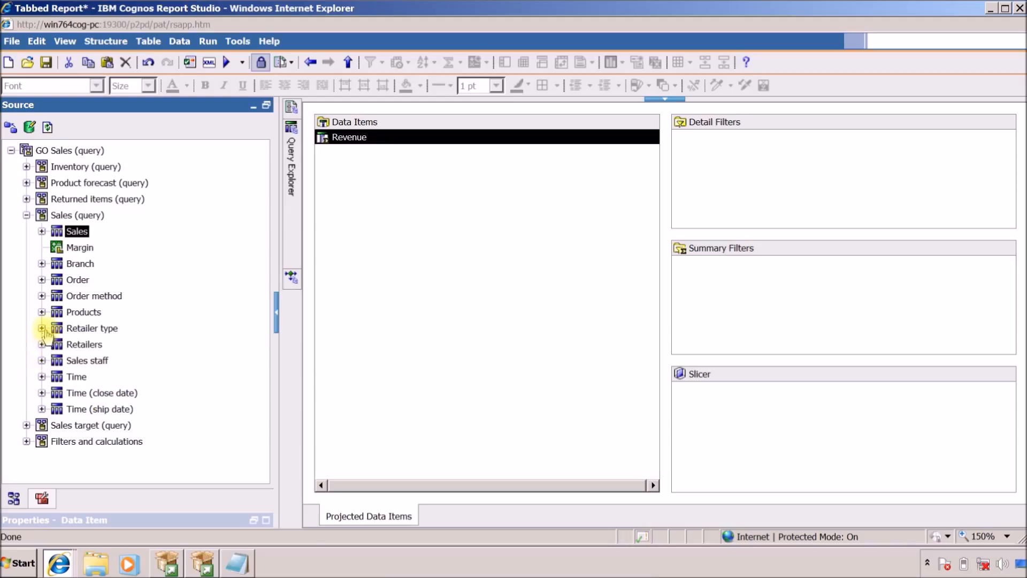
click(41, 263)
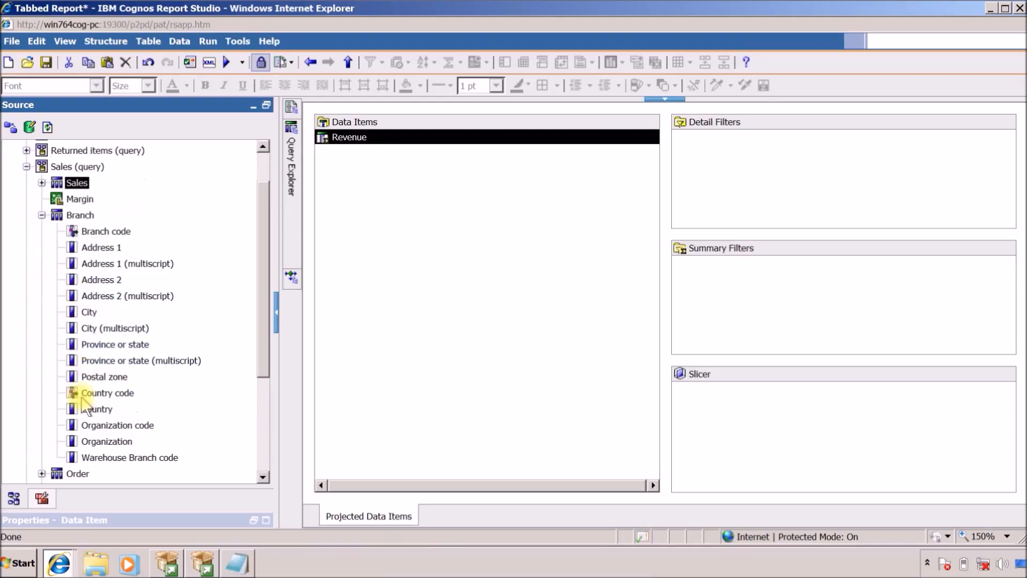
drag(102, 414, 420, 275)
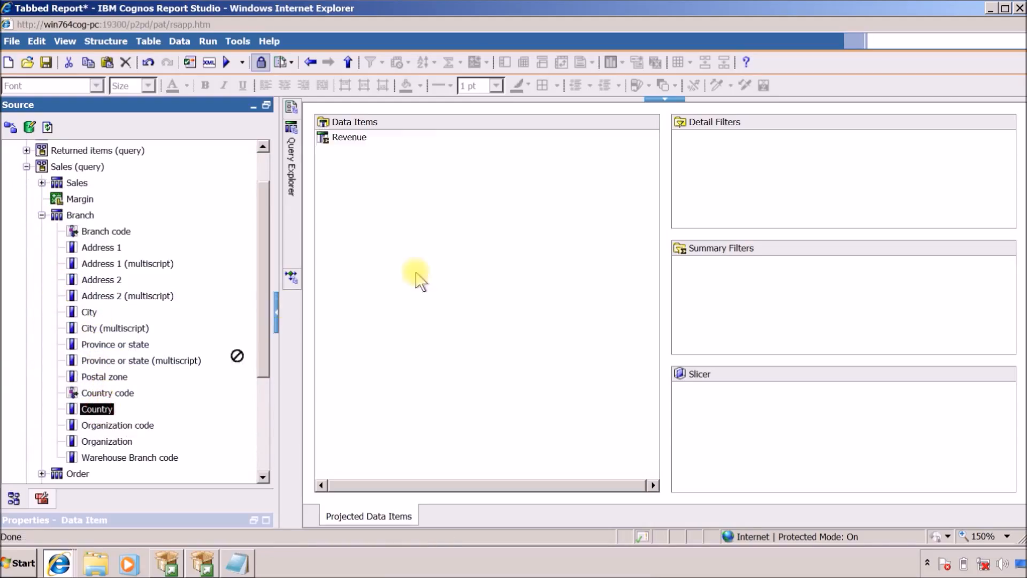
Open the Q_Product query and add Revenue from Sales and Product from Products as data items.
mouse_move(298, 167)
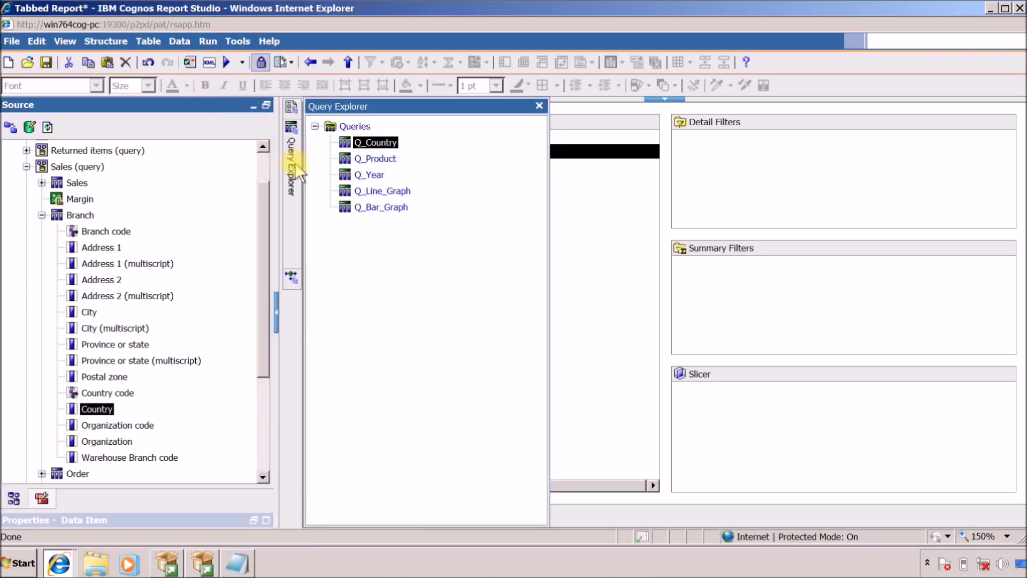
click(360, 156)
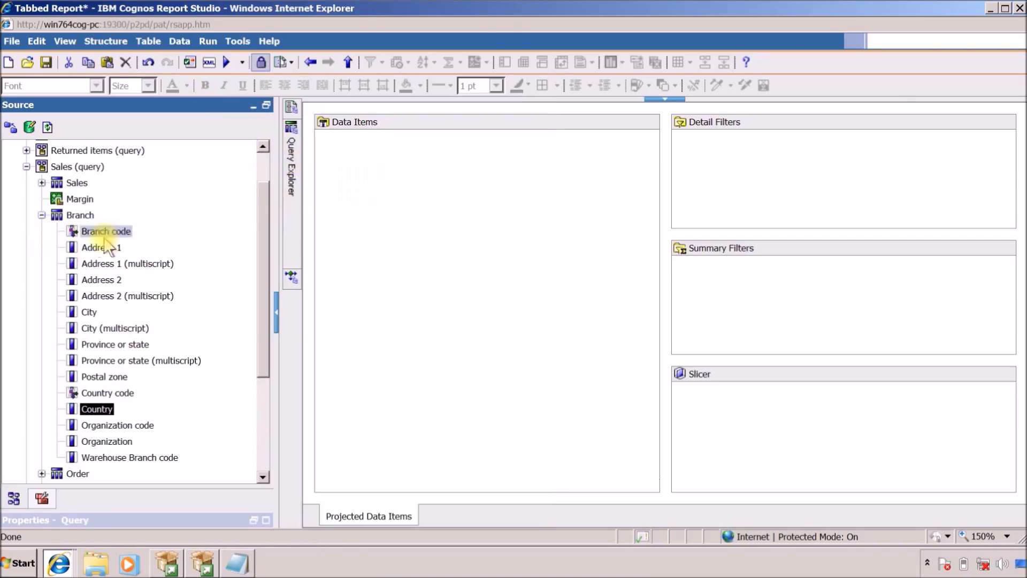
double_click(97, 263)
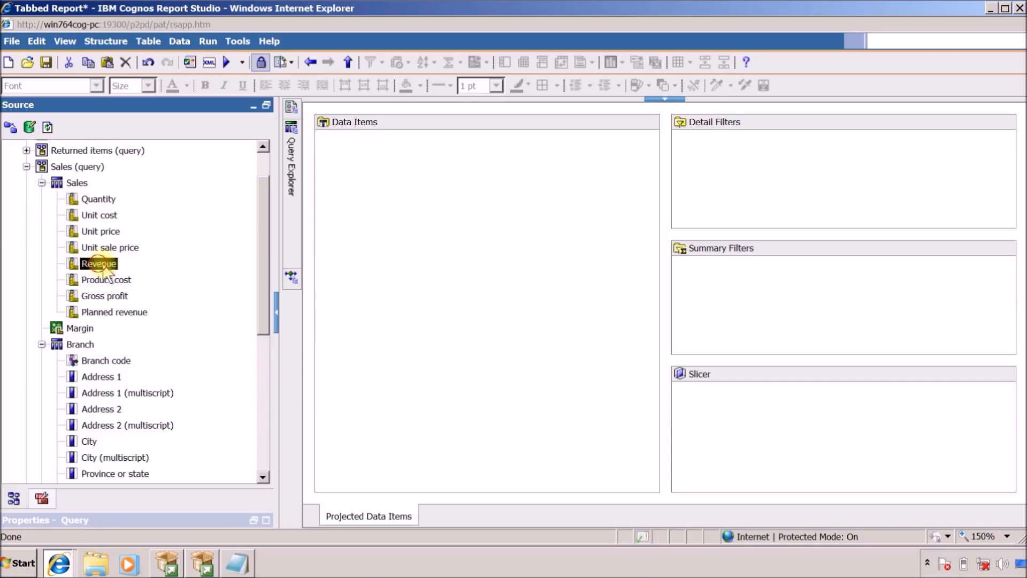
click(42, 183)
click(42, 214)
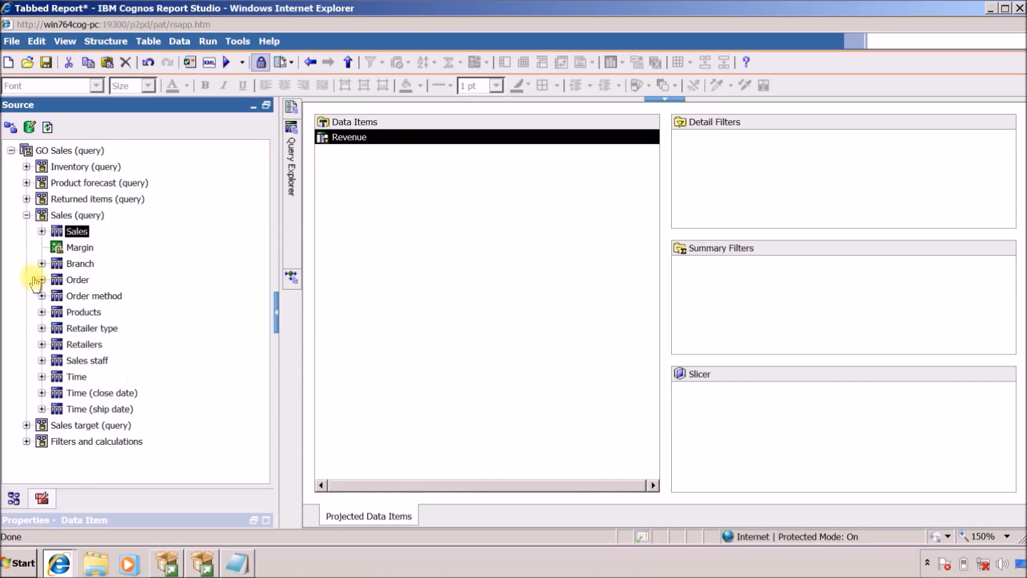
click(42, 311)
drag(94, 281, 377, 234)
click(42, 183)
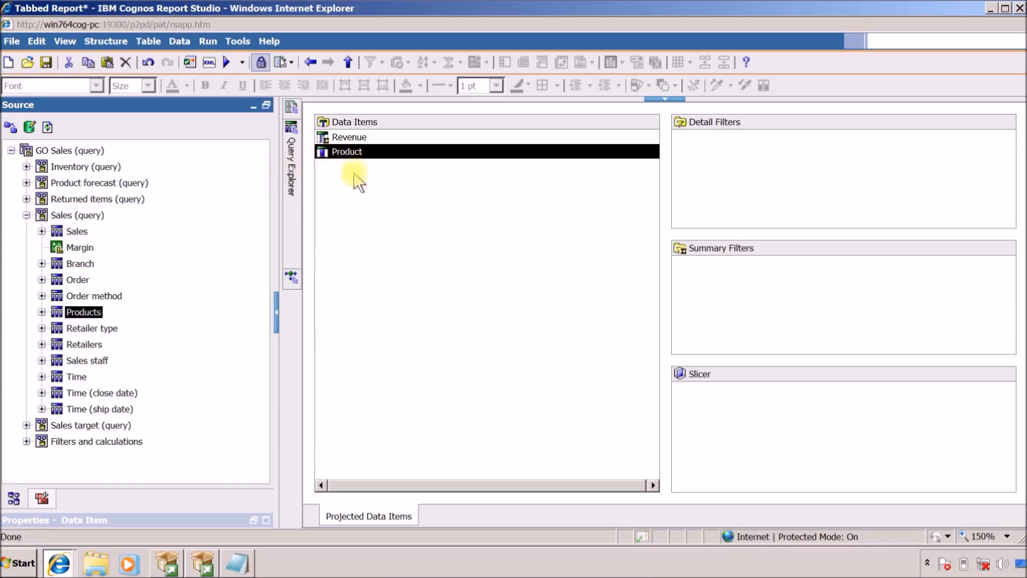
Open the Q_Year query and add Revenue from Sales and Year from Time as data items.
click(286, 175)
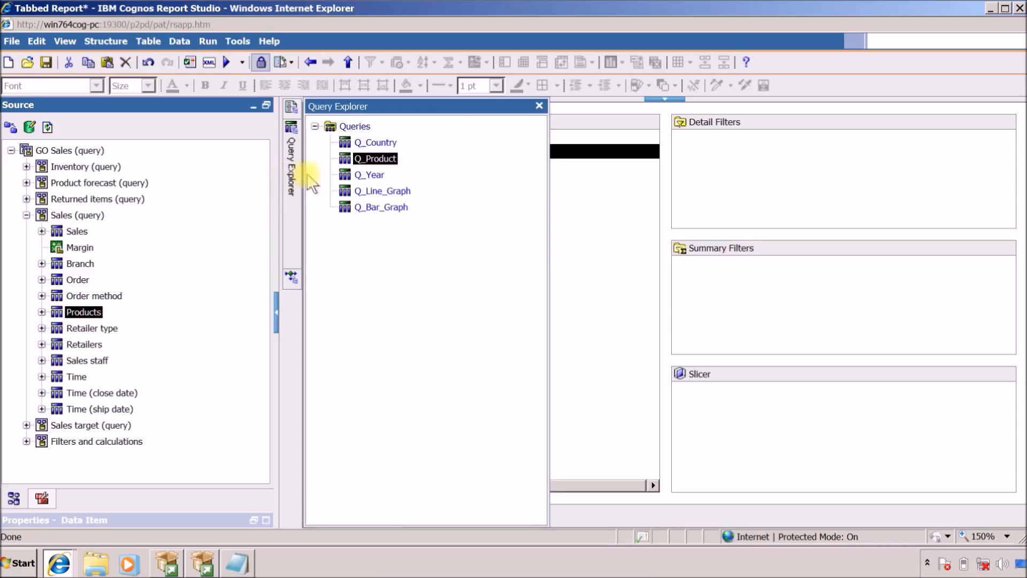
click(368, 175)
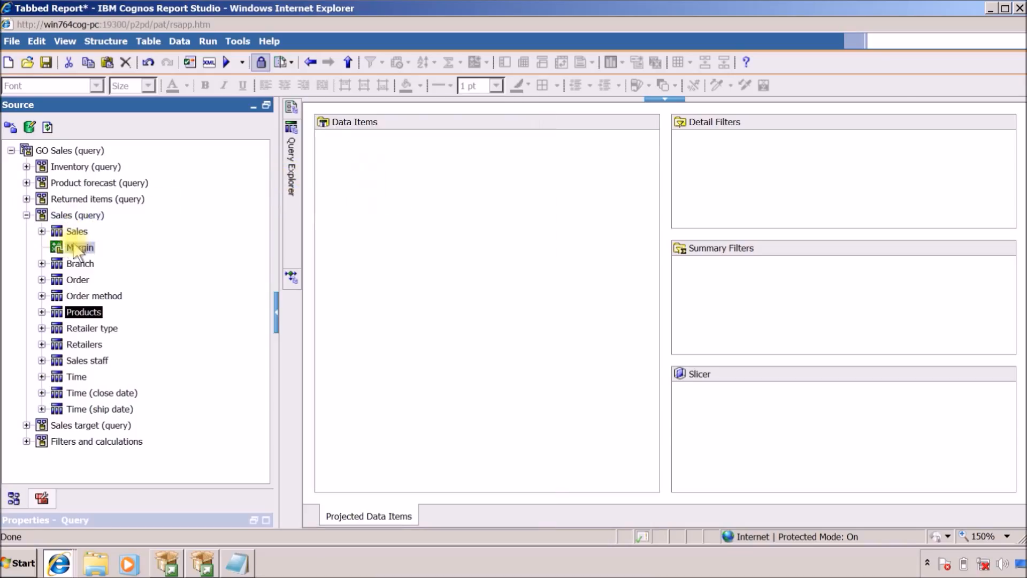
click(42, 231)
drag(102, 313, 348, 264)
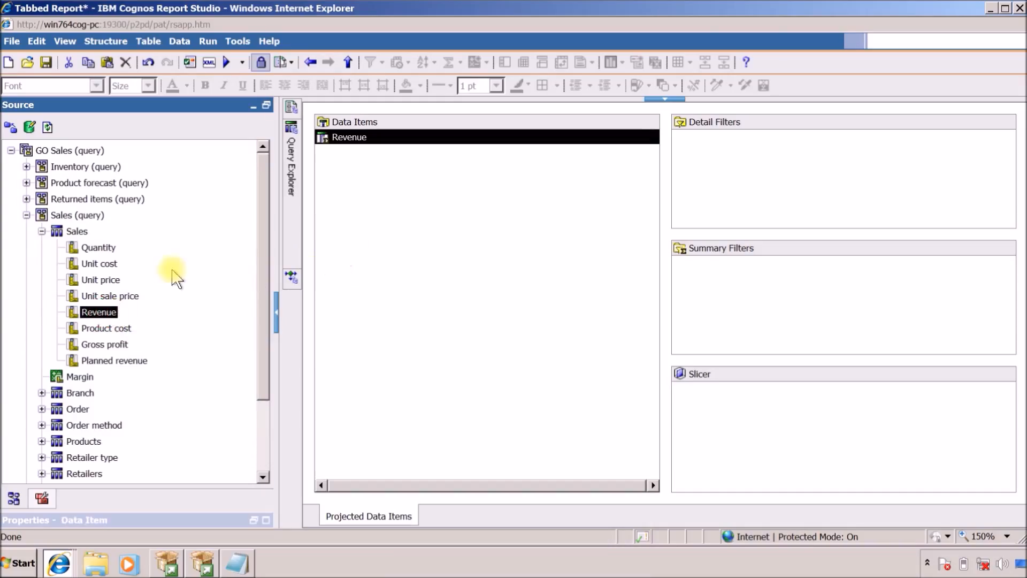
click(42, 231)
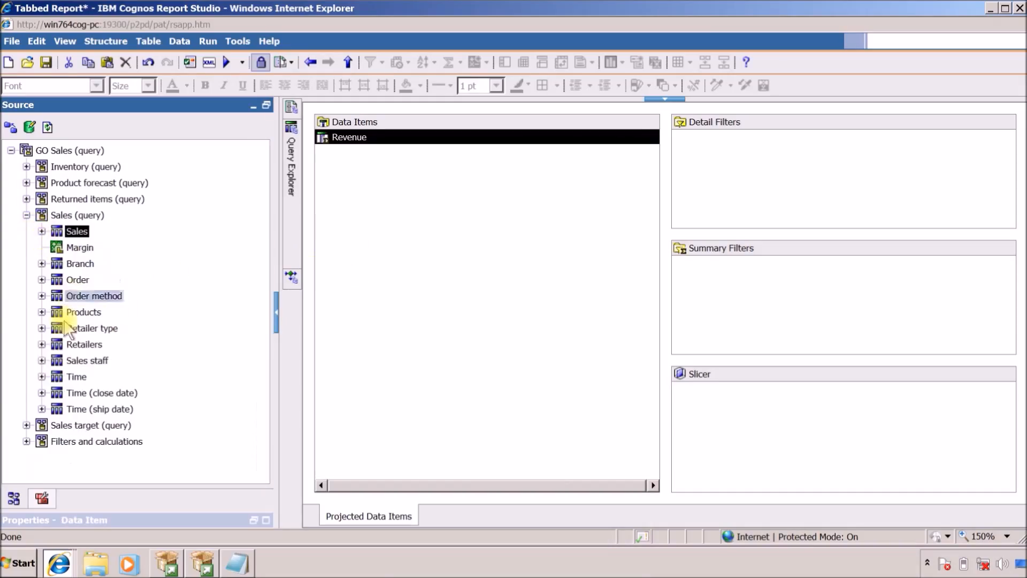
click(42, 377)
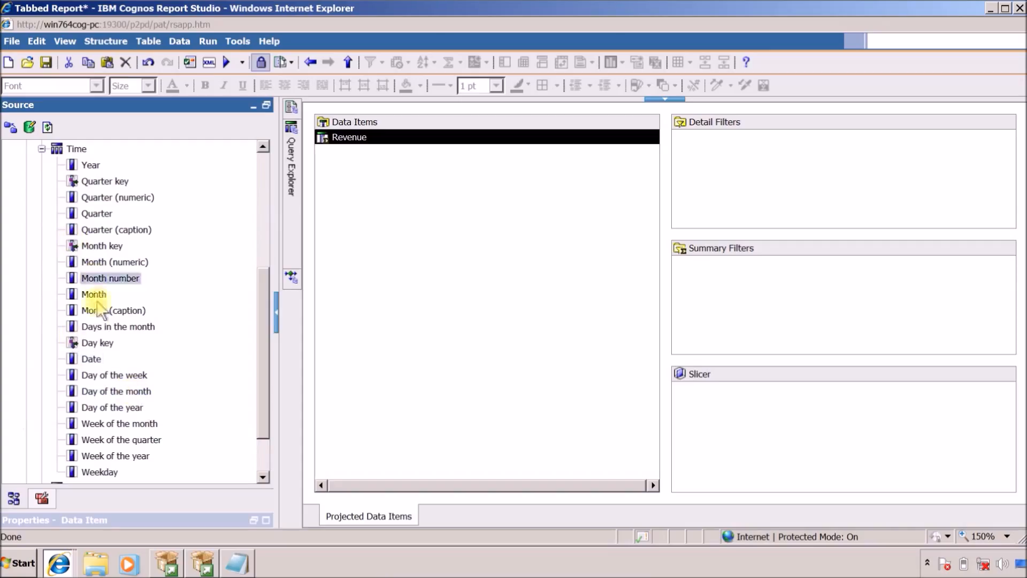
drag(86, 165, 408, 243)
click(43, 150)
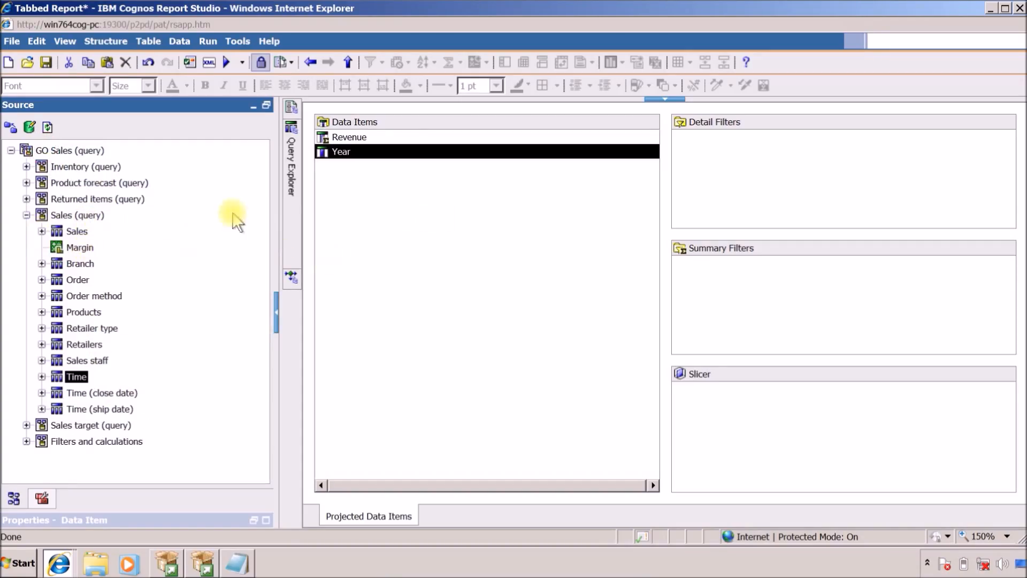
mouse_move(289, 219)
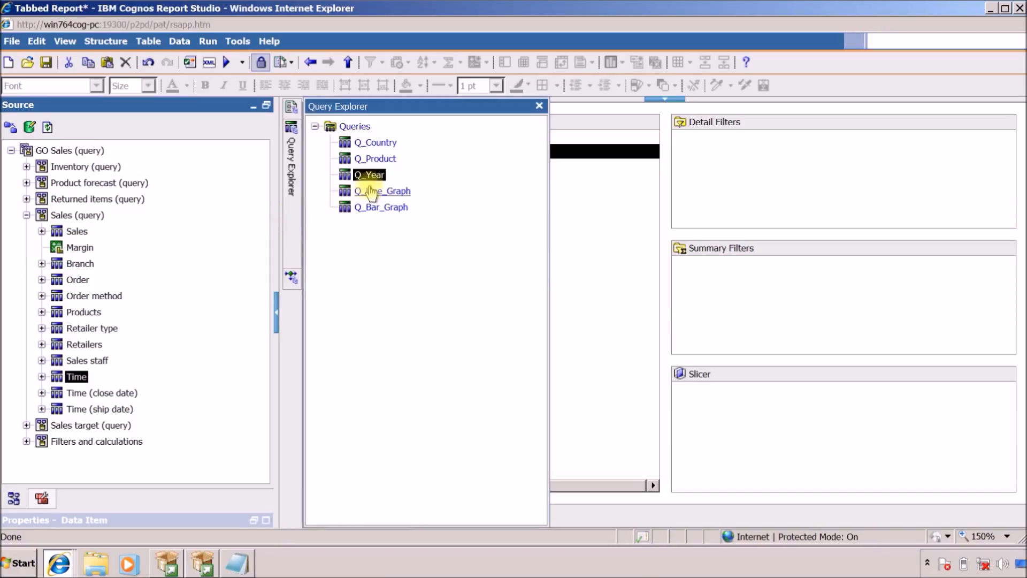
click(371, 194)
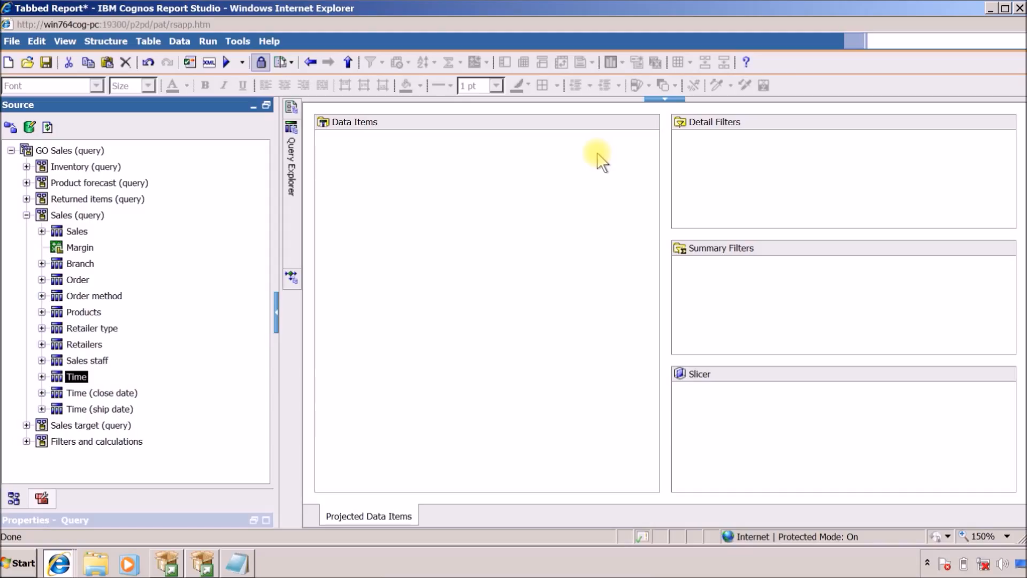
mouse_move(297, 153)
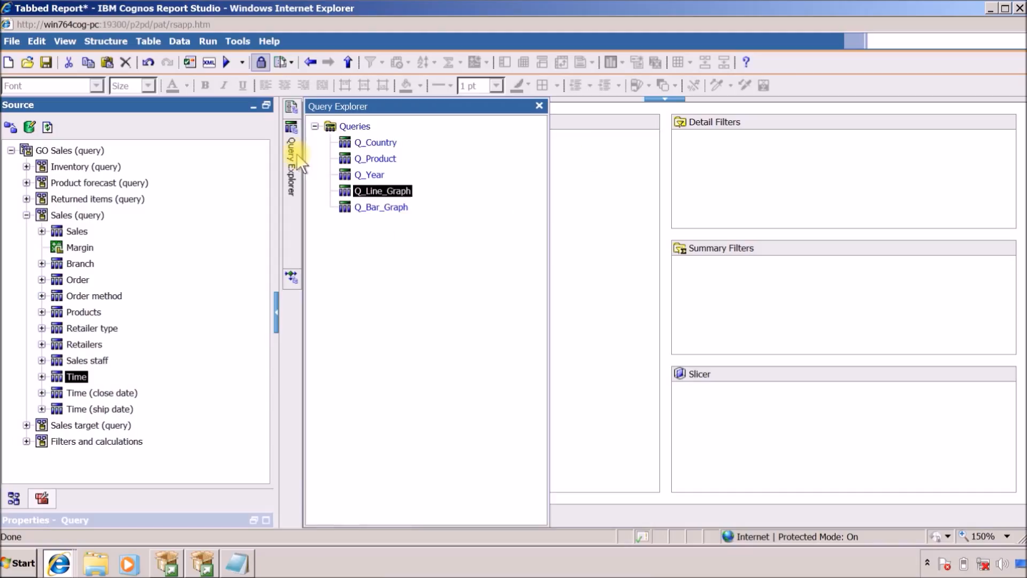
click(382, 191)
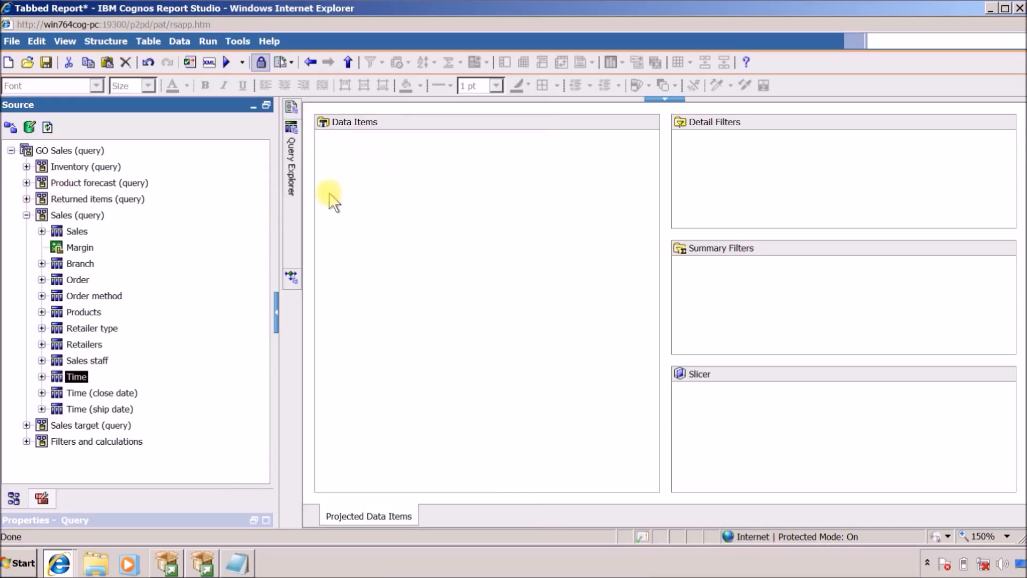
mouse_move(296, 142)
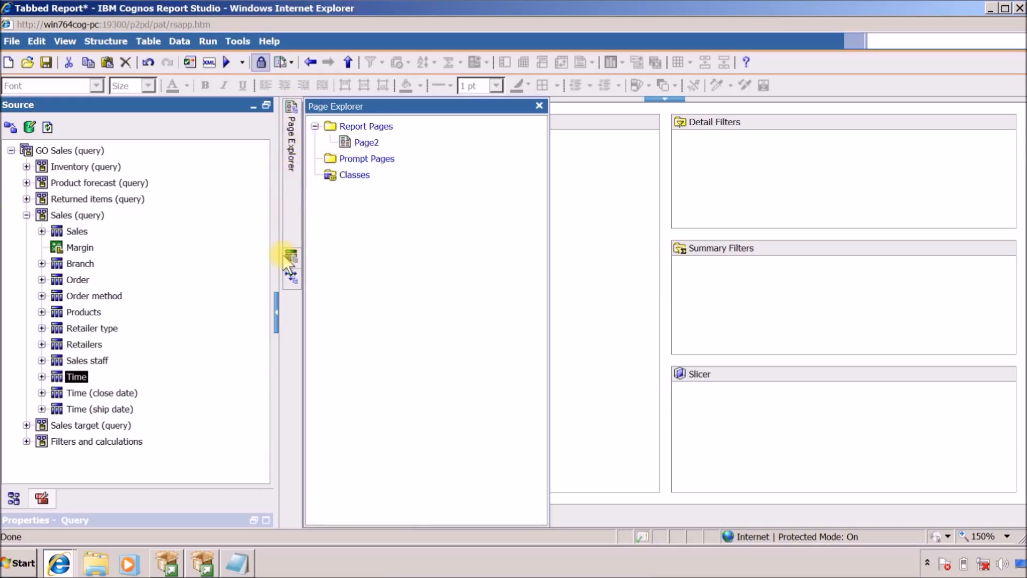
Delete the Q_Line_Graph and Q_Bar_Graph queries from the report's set of queries.
mouse_move(294, 257)
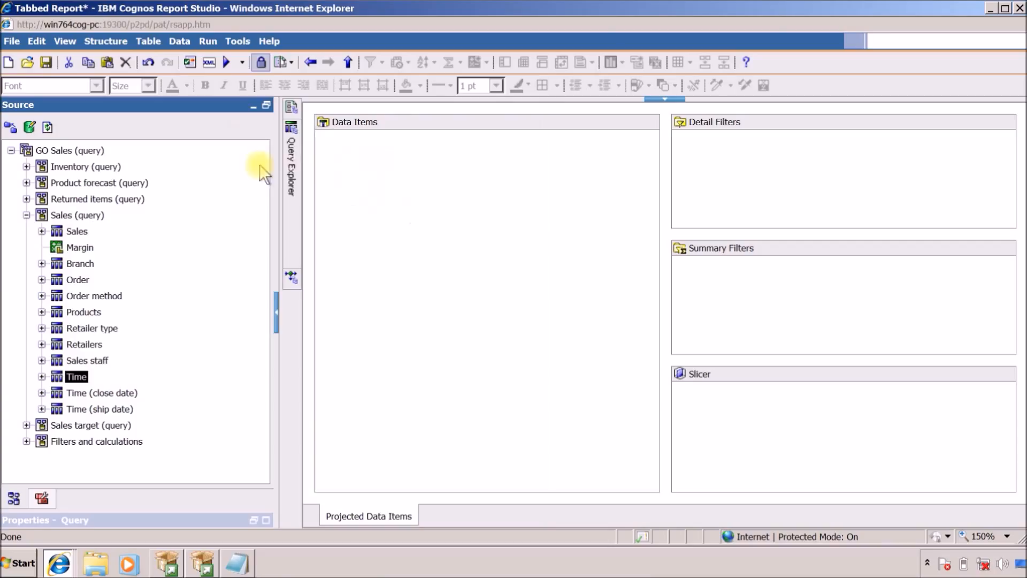
click(351, 126)
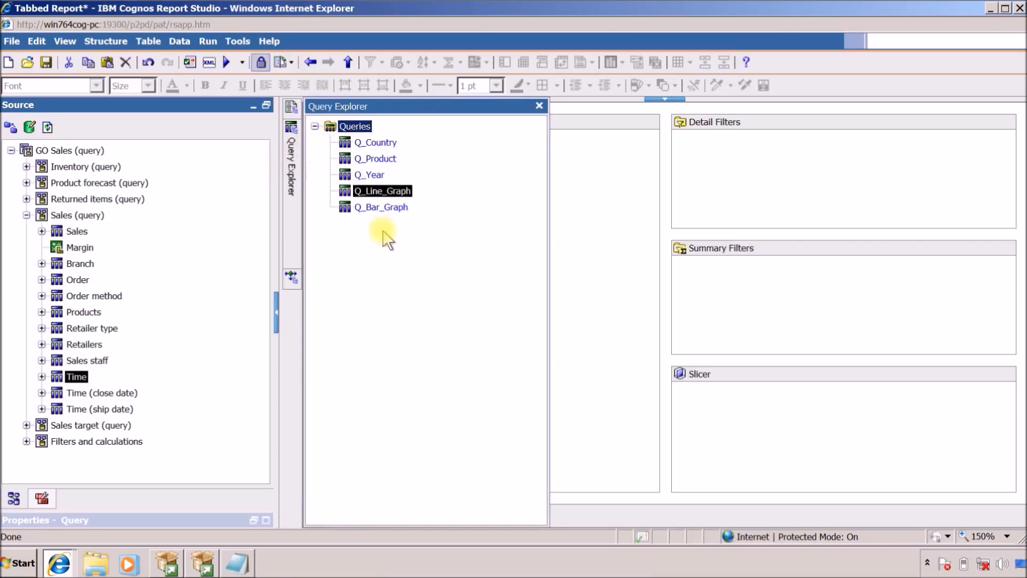
click(348, 286)
click(349, 336)
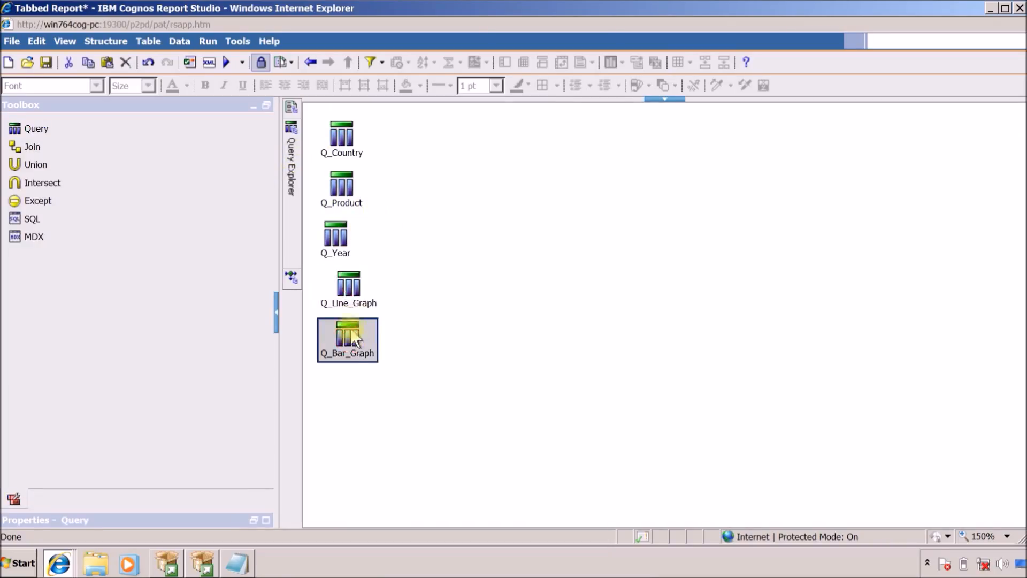
click(353, 298)
key(Delete)
click(354, 293)
key(Delete)
Open Page2 and insert Q_Country, Q_Product and Q_Year as lists stacked in the area below the tab header table.
mouse_move(291, 107)
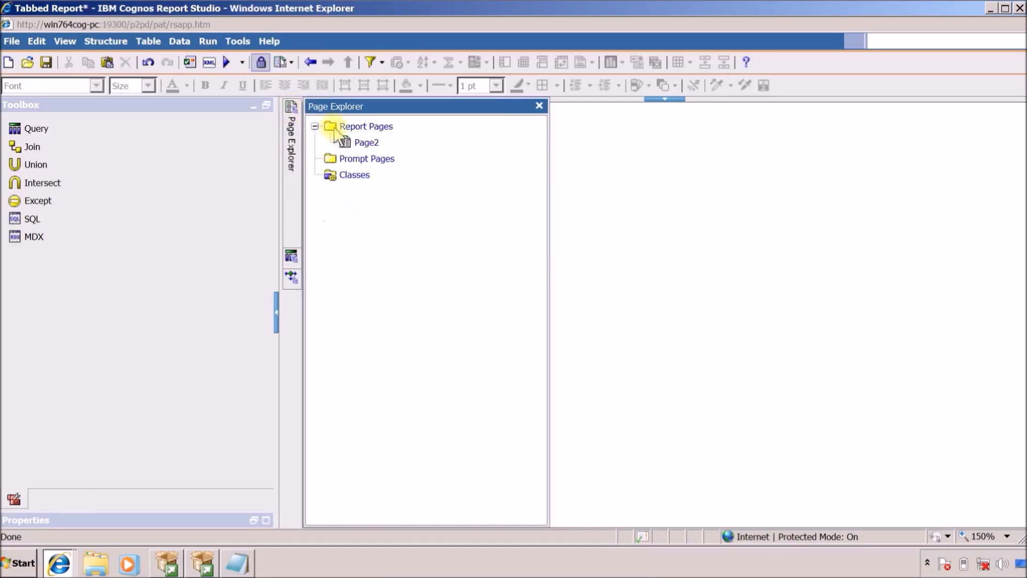
click(364, 140)
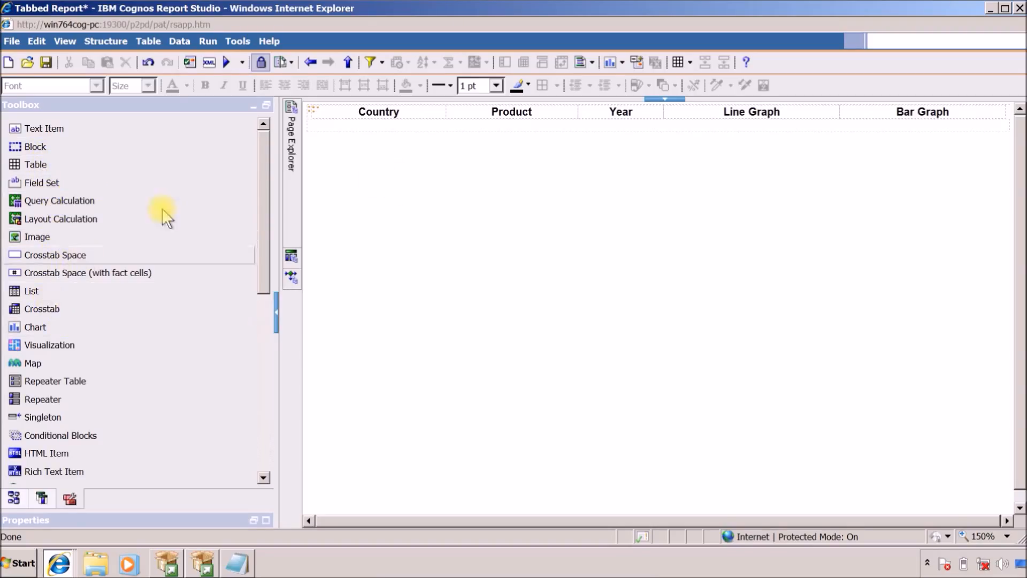
click(42, 498)
drag(54, 128, 316, 129)
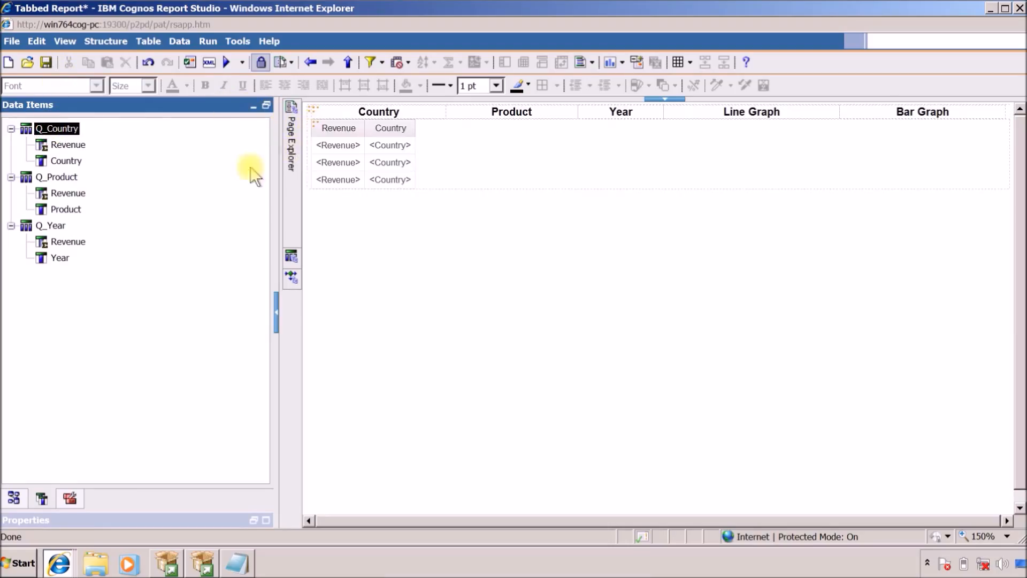
drag(59, 176, 493, 156)
drag(54, 225, 500, 230)
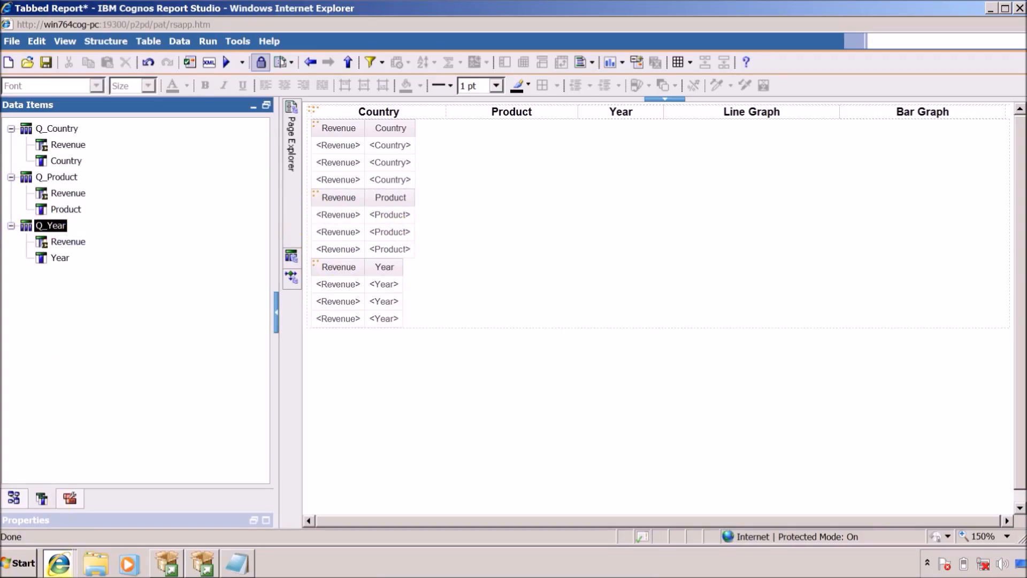
Insert a chart in the area below the three lists and name it LC_Country_Revenue.
click(68, 498)
scroll(59, 311, down, 2)
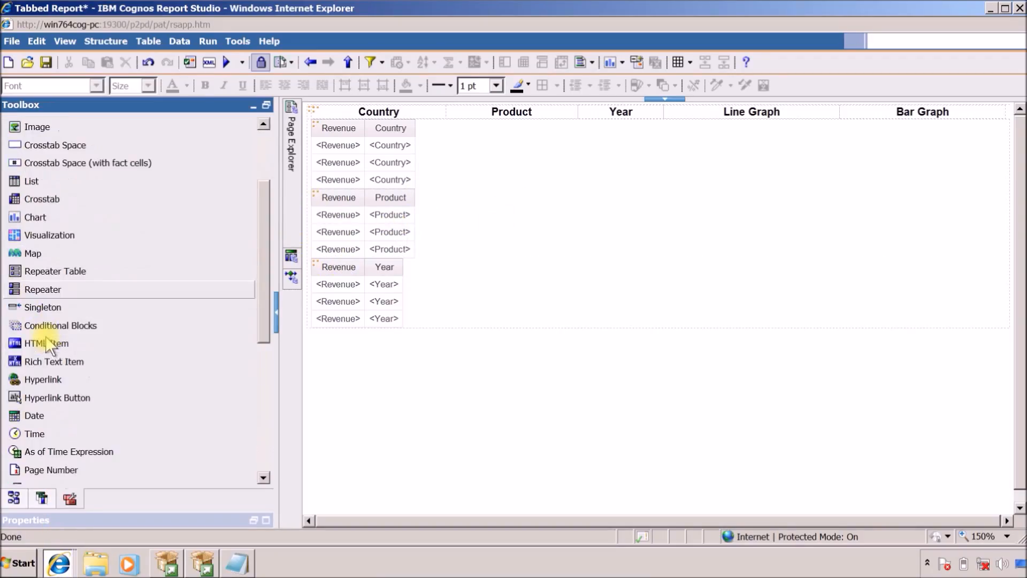
scroll(56, 300, down, 2)
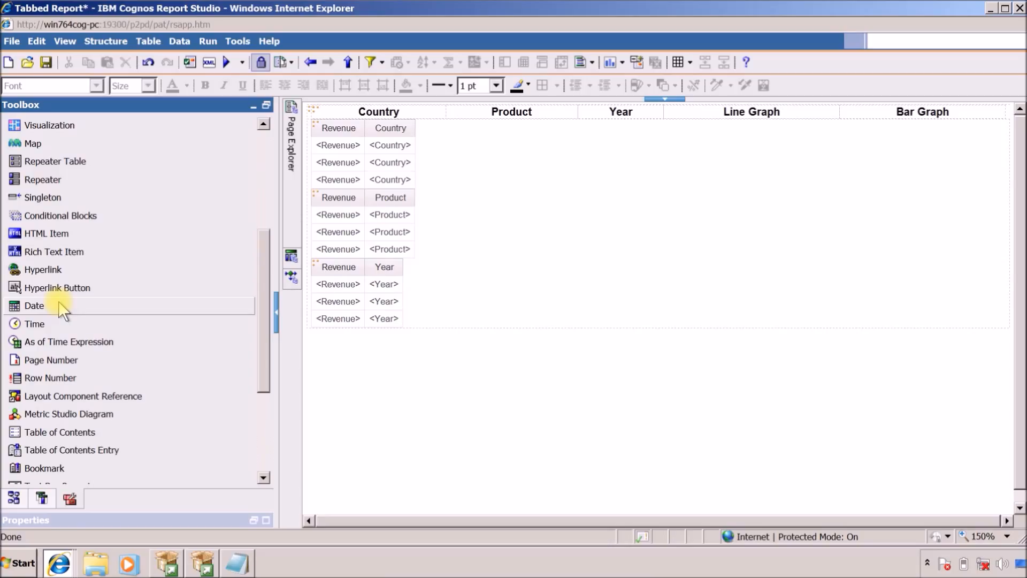
scroll(59, 301, up, 1)
drag(33, 165, 502, 298)
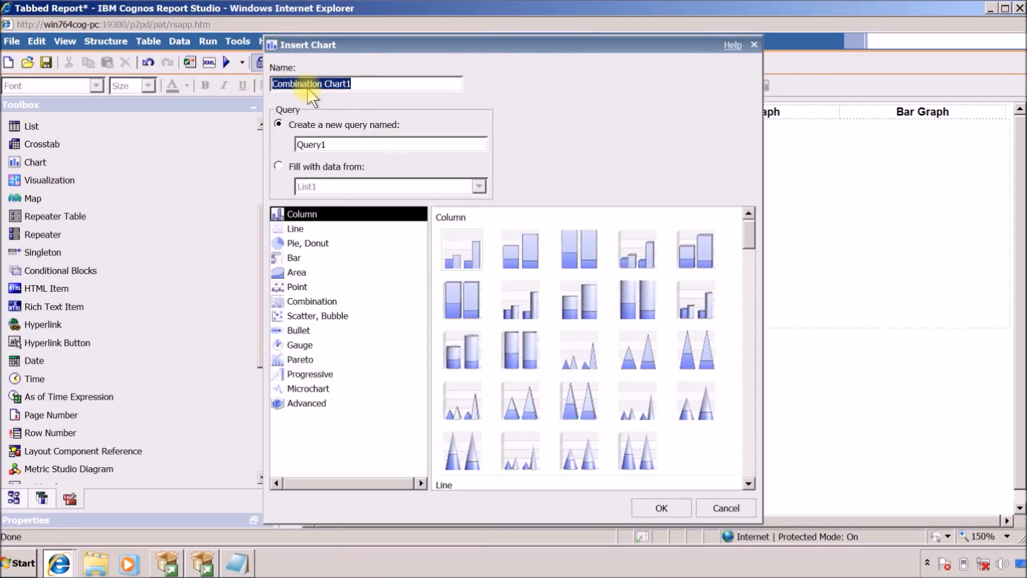
text(LC_)
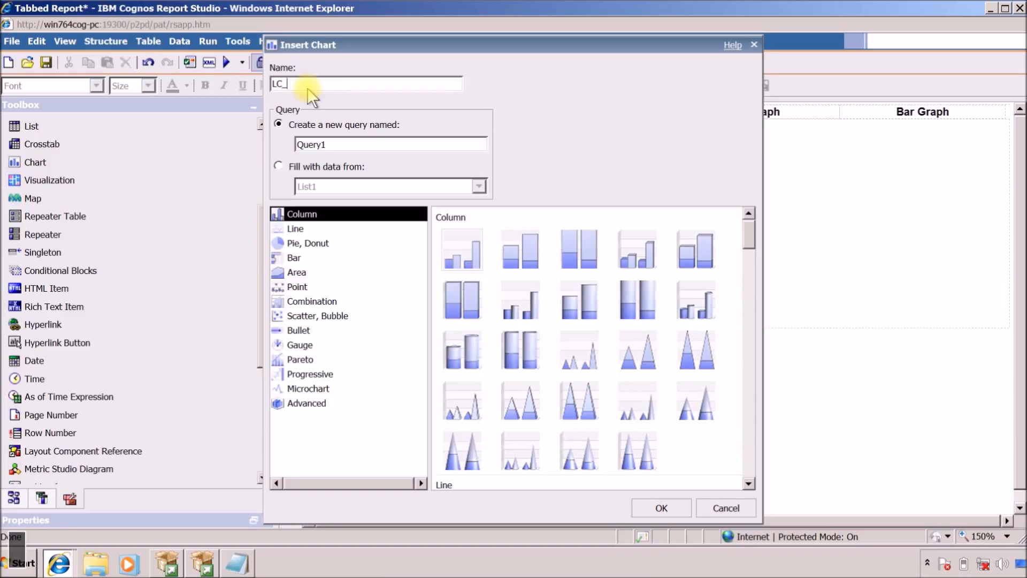
text(Country_Revenue)
Make the chart a line chart with circle markers and fill it with data from List1.
click(320, 228)
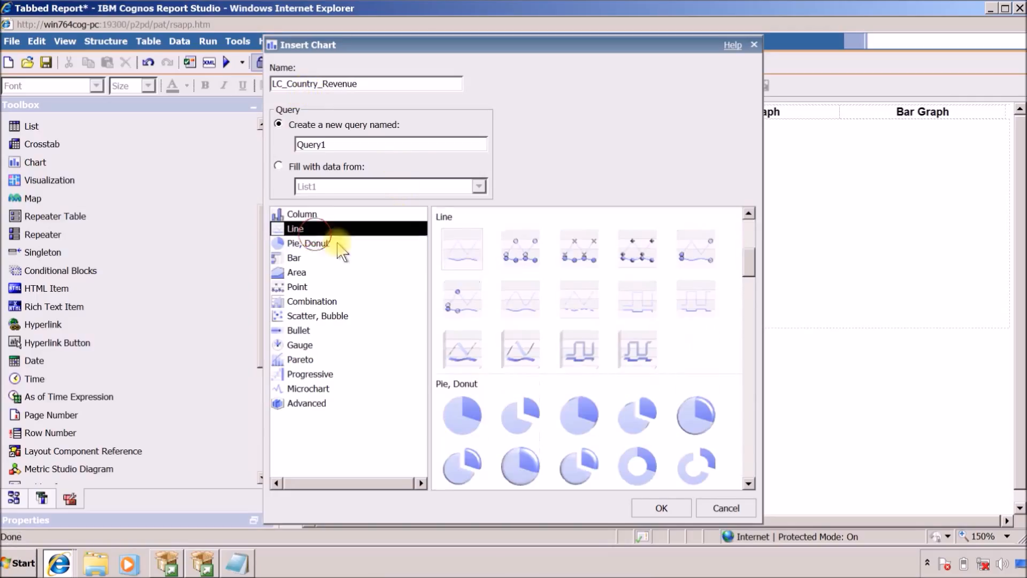
click(509, 252)
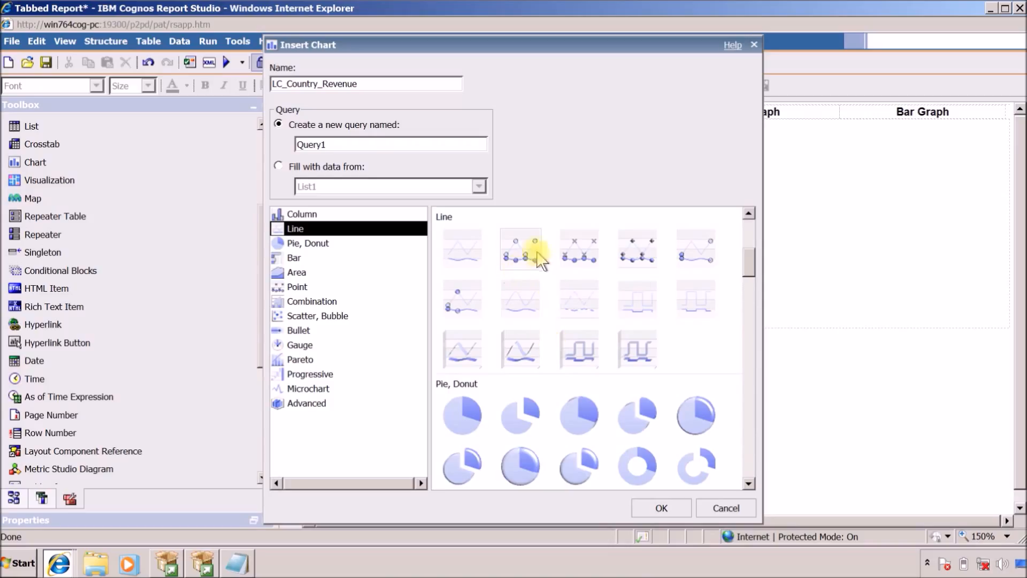
click(279, 165)
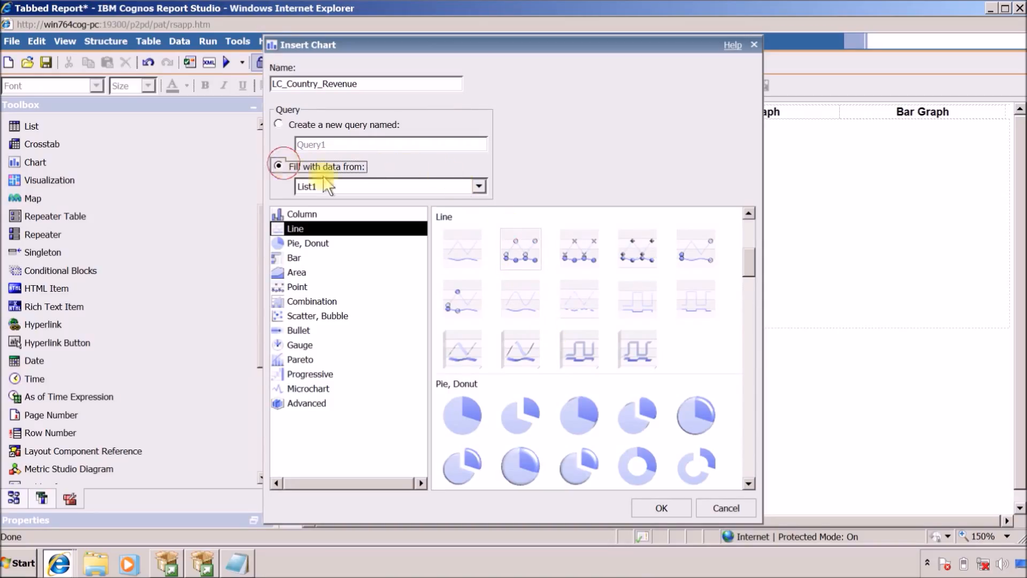
click(478, 186)
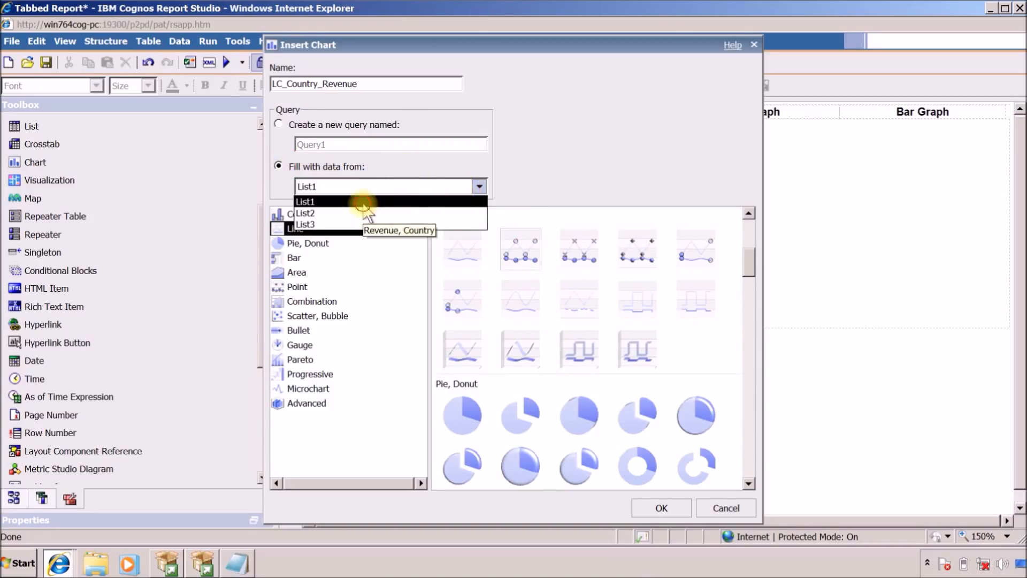
click(431, 201)
click(662, 508)
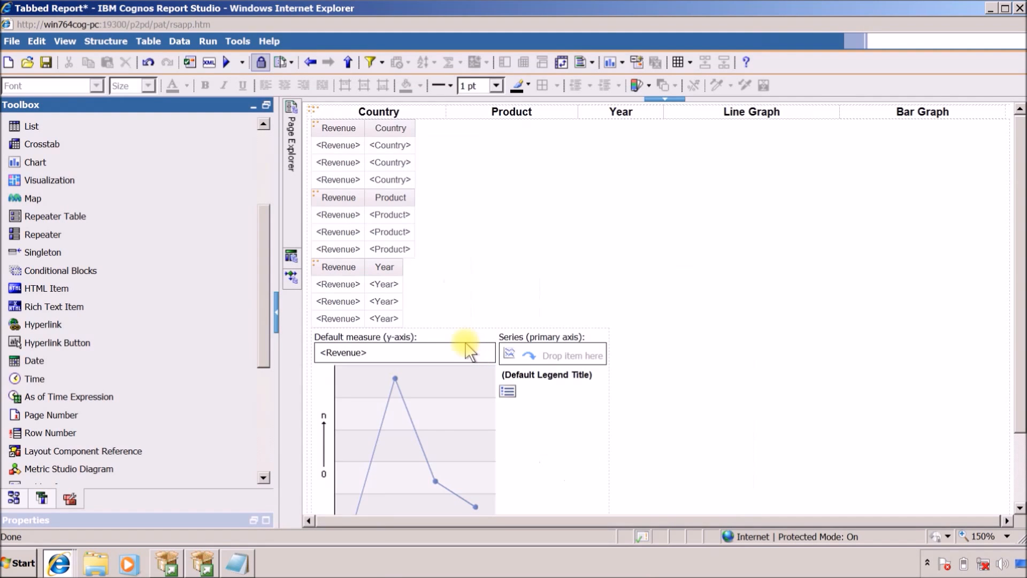
Insert a column chart named BC_Year_Revenue beside the line chart, filled with data from List3.
click(676, 409)
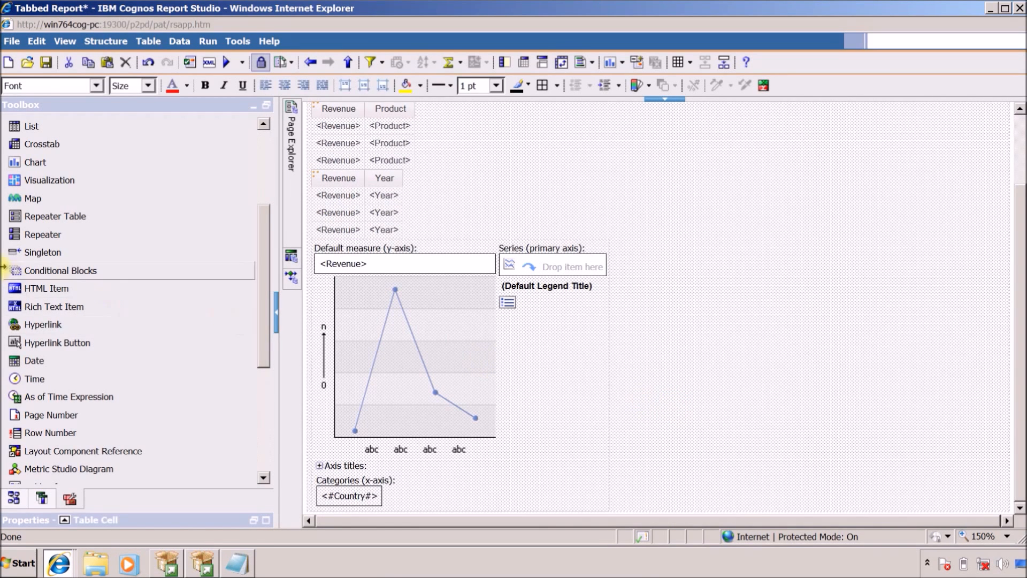
drag(35, 162, 672, 378)
double_click(363, 81)
shift+click(275, 82)
text(BC)
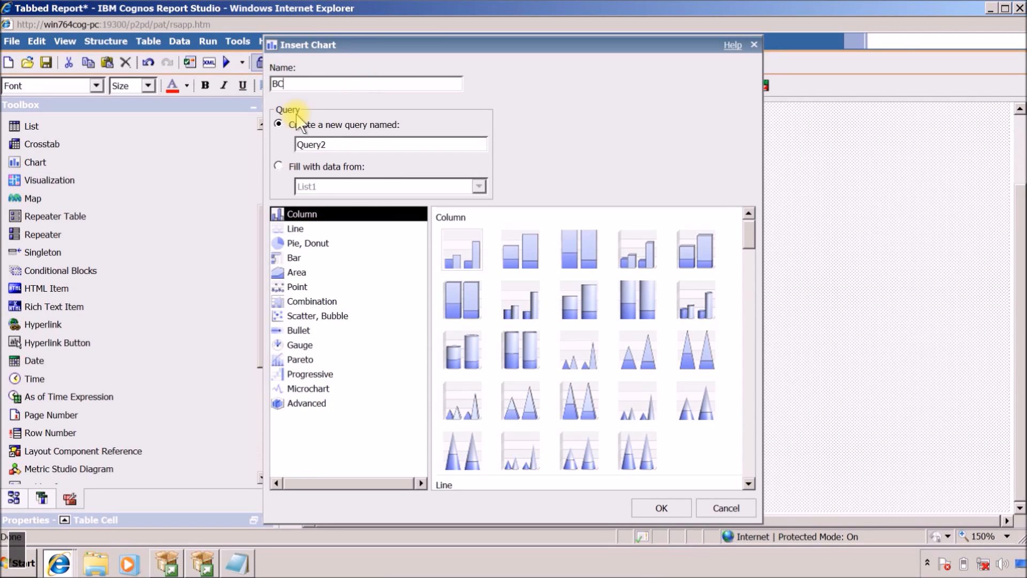
text(_Year_Revenue)
click(279, 166)
click(407, 186)
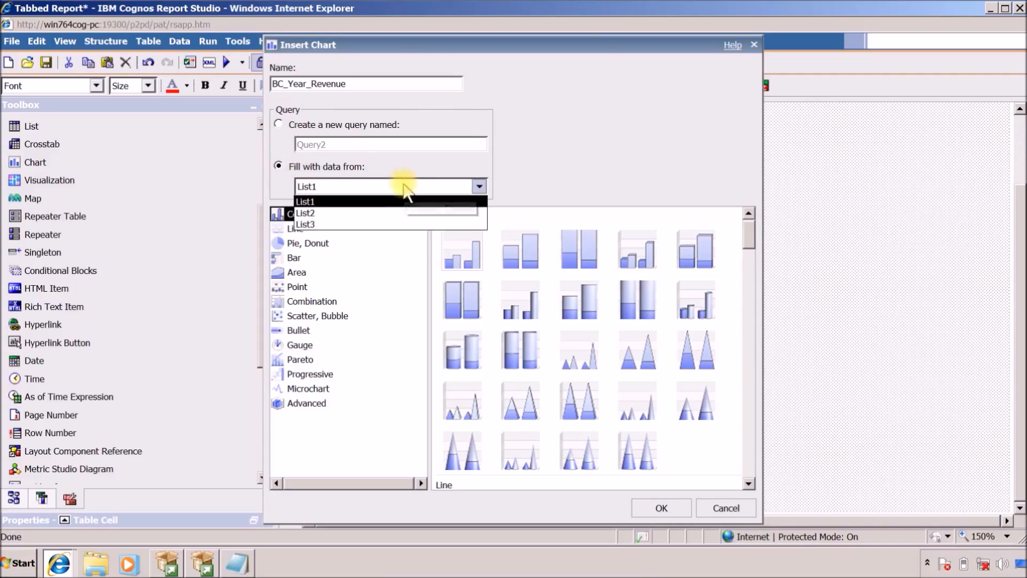
click(332, 224)
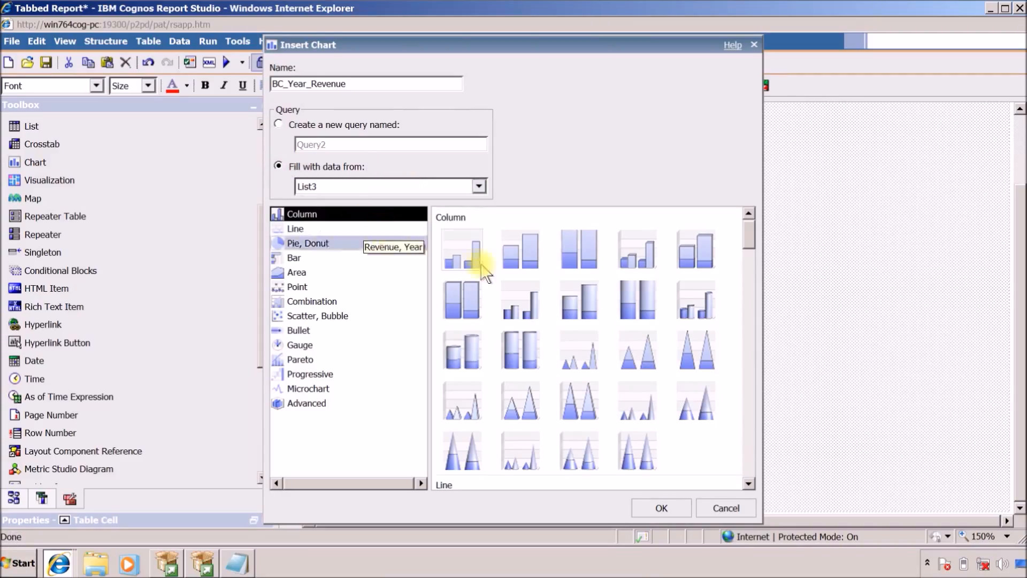
click(668, 510)
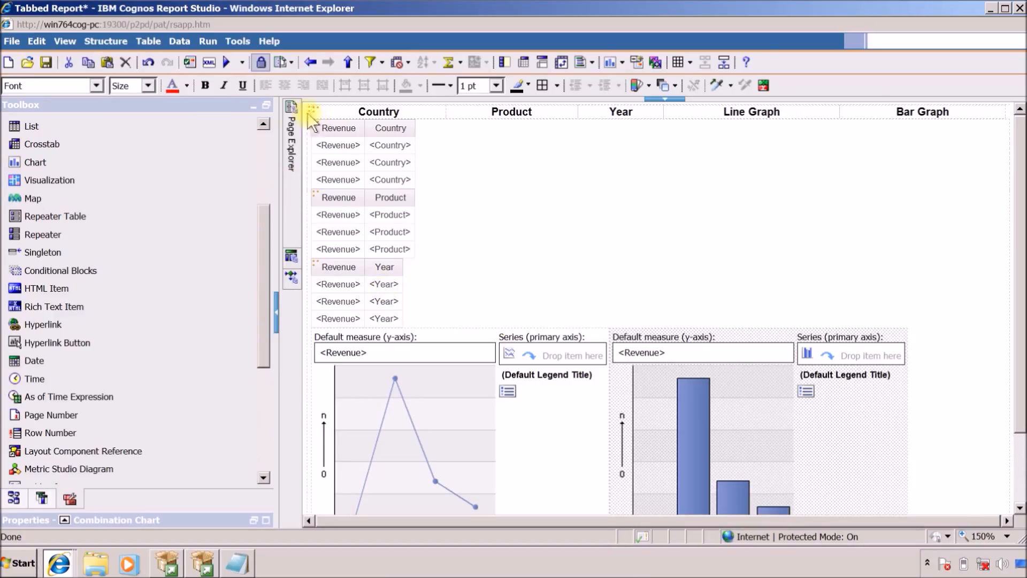
Insert a text box prompt above the tab header table with a new parameter named p_Tab.
scroll(123, 381, down, 4)
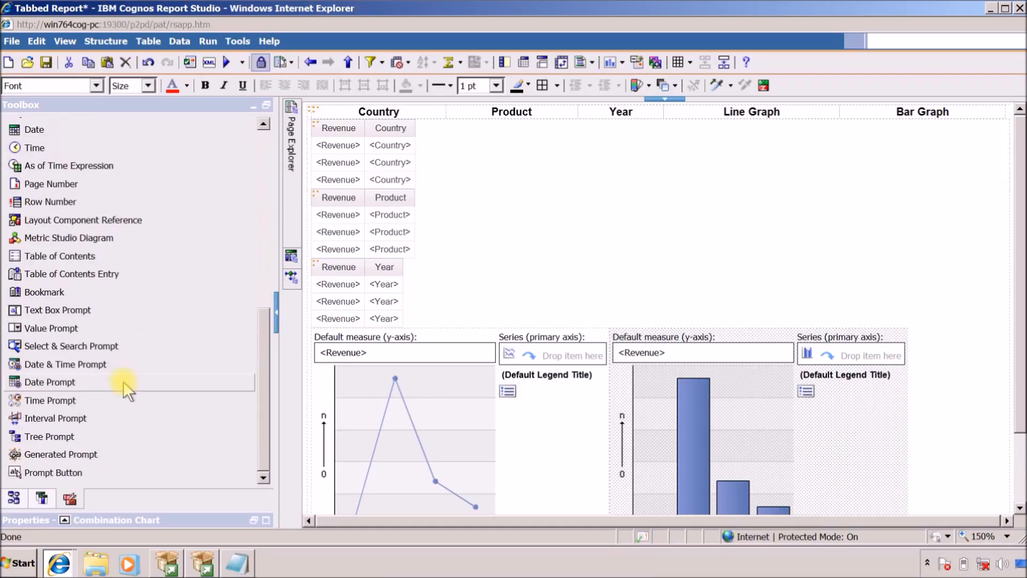
scroll(30, 436, up, 1)
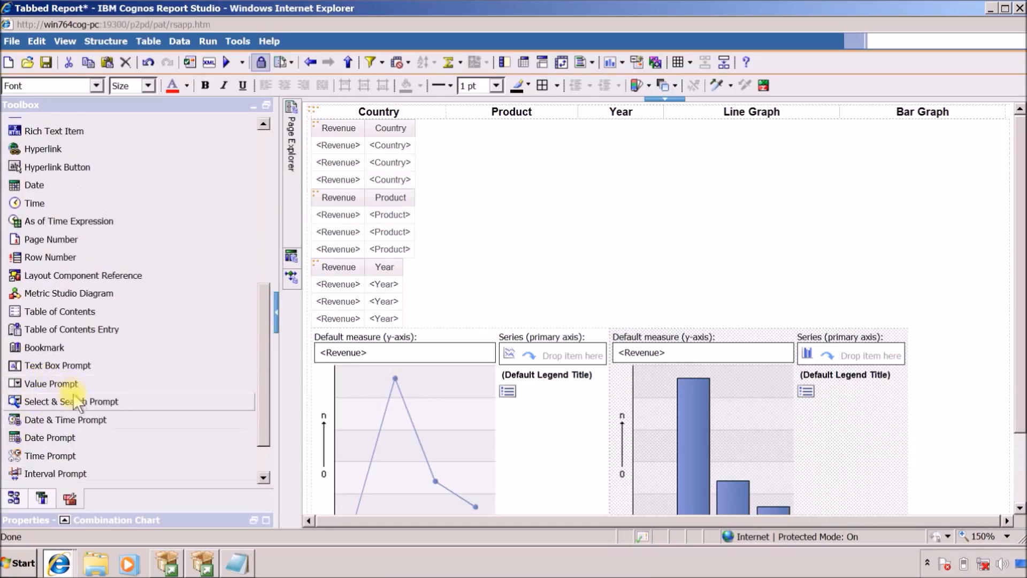
drag(64, 365, 353, 216)
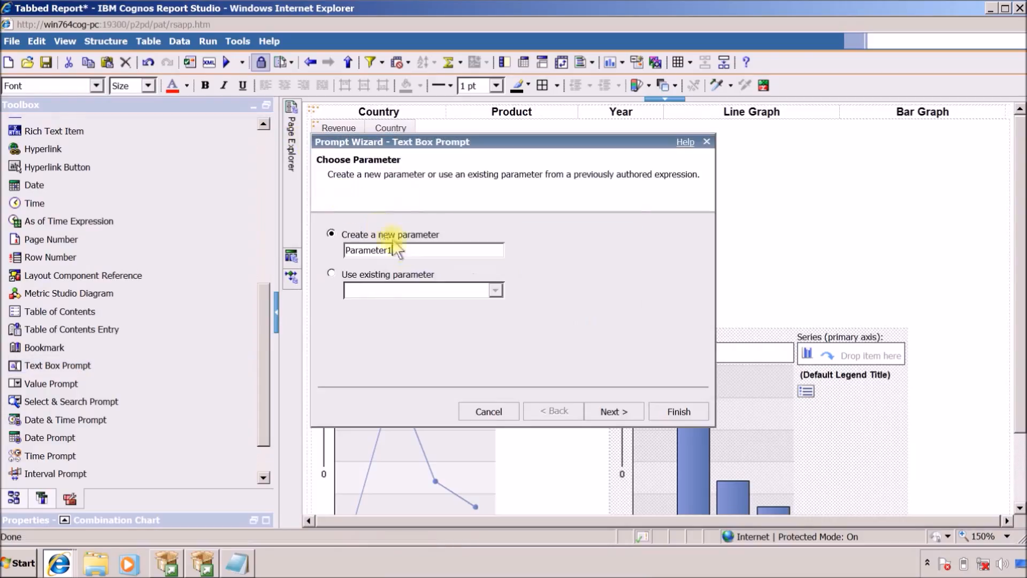
double_click(437, 248)
text(p_Tab)
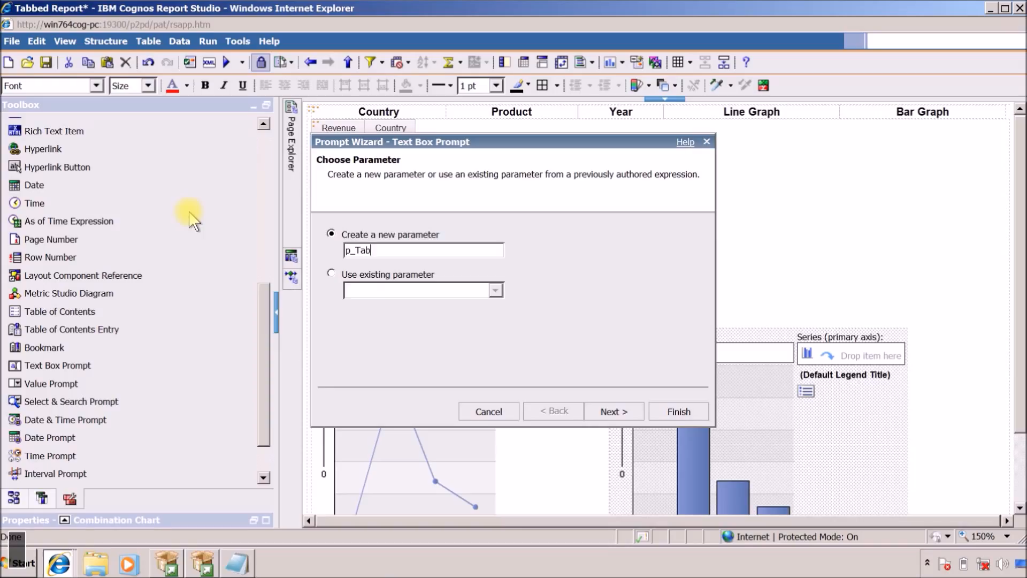
click(602, 412)
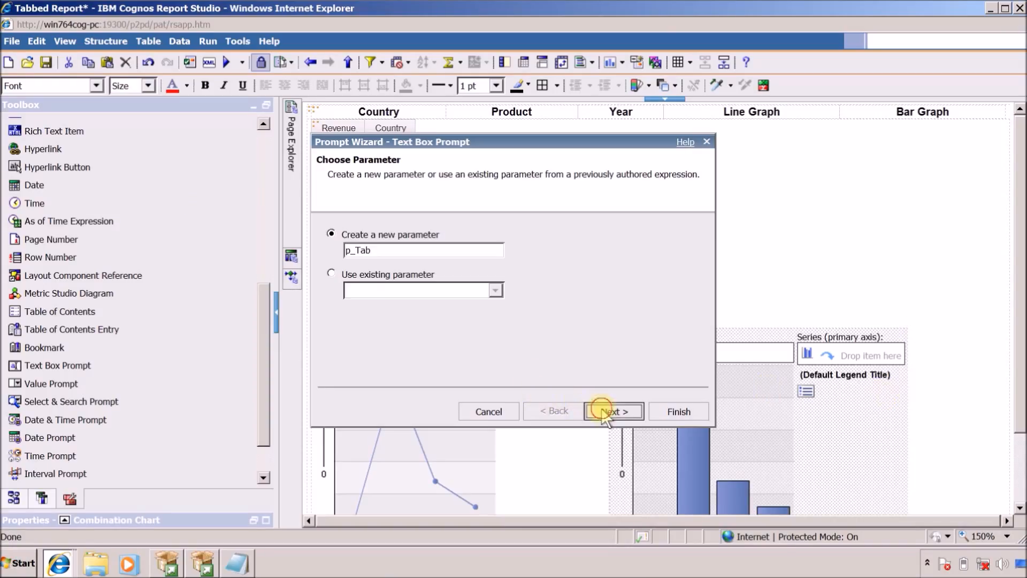
click(679, 411)
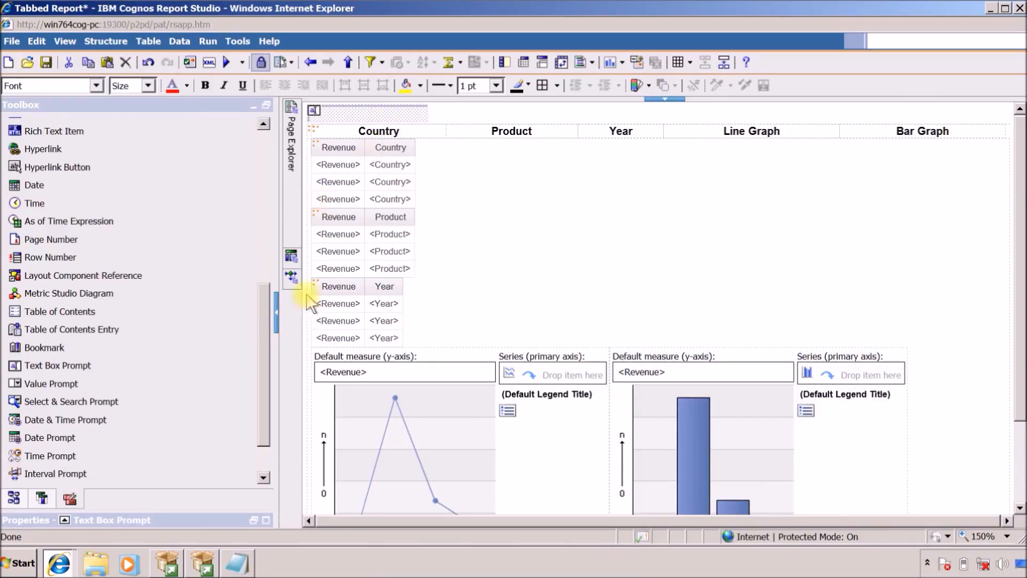
Add 1 as the default selection of the p_Tab text box prompt.
click(268, 148)
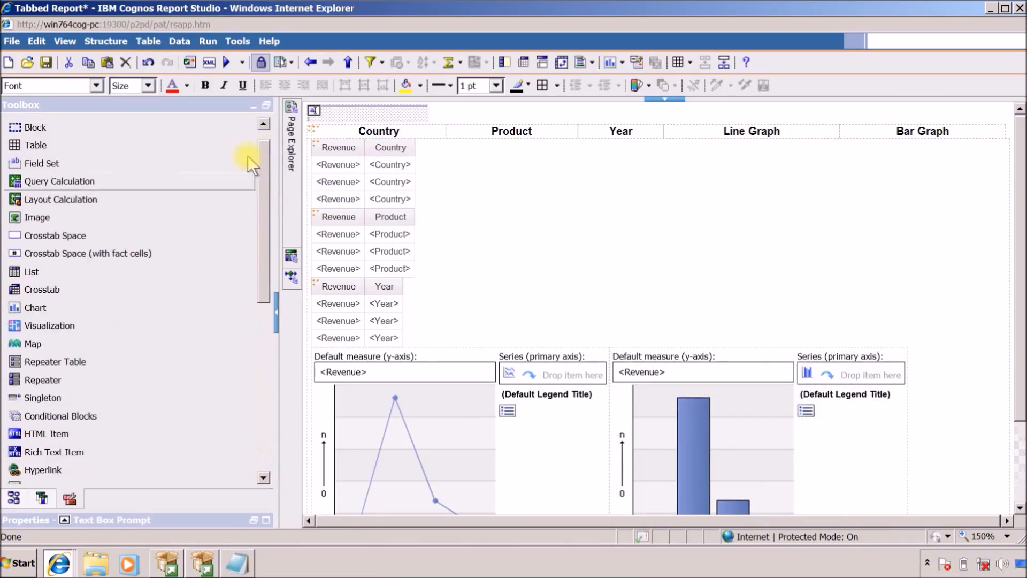
click(265, 519)
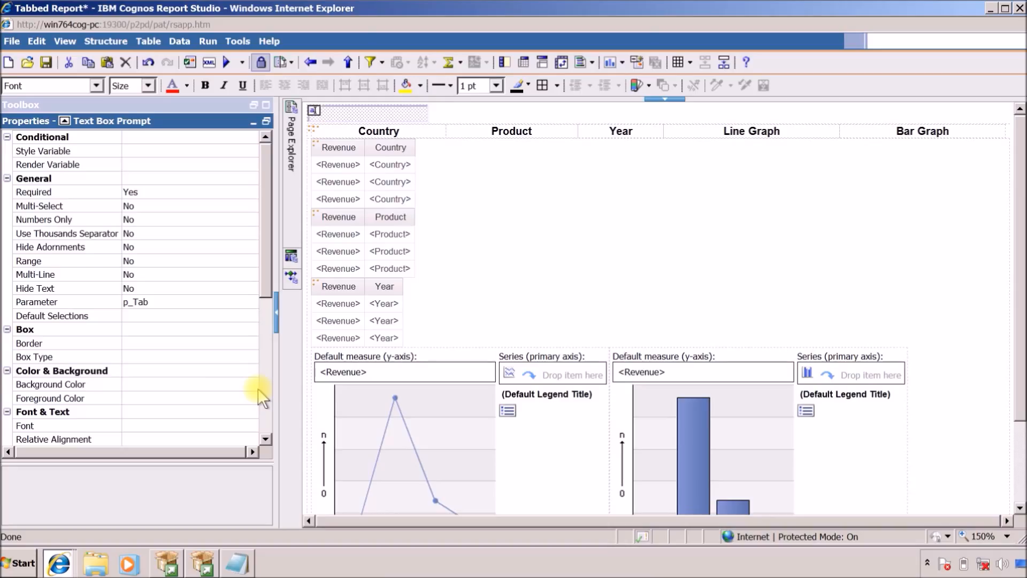
click(227, 317)
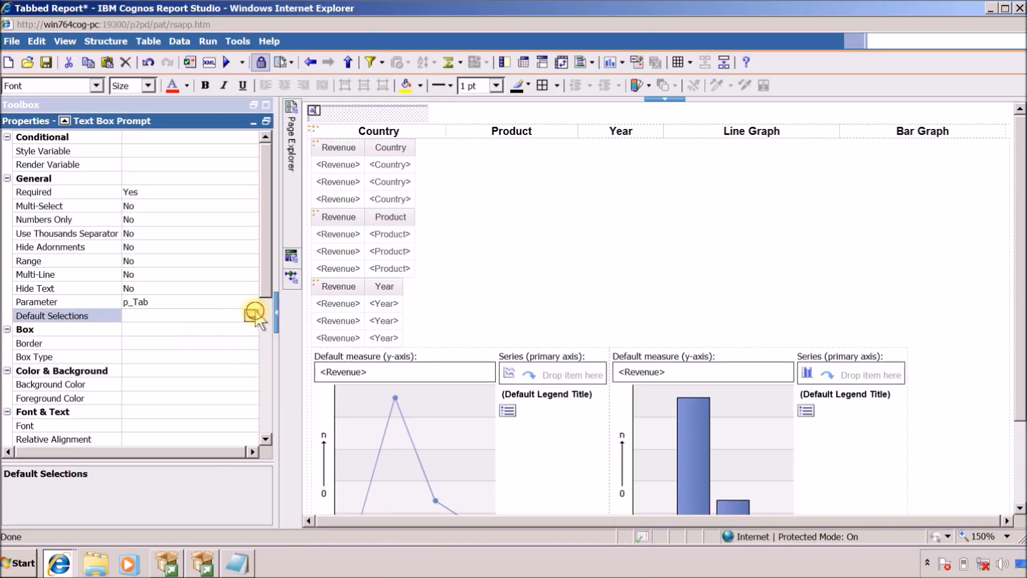
click(251, 315)
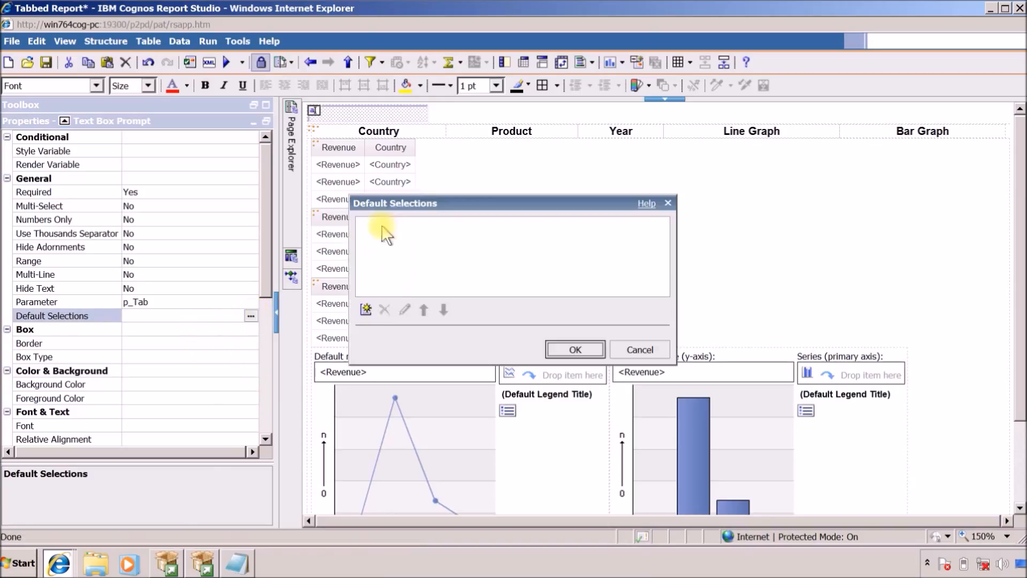
click(374, 305)
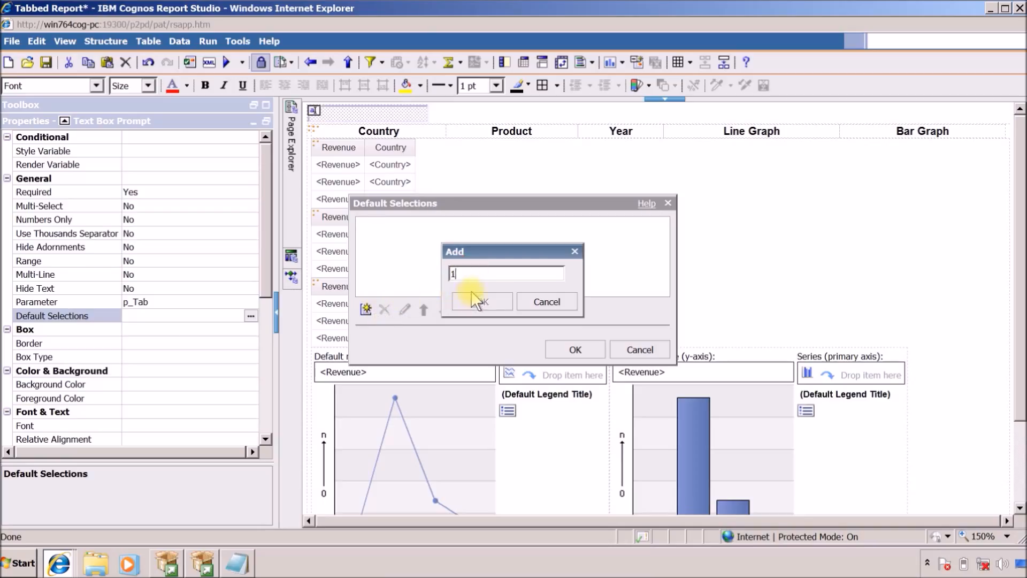
click(474, 300)
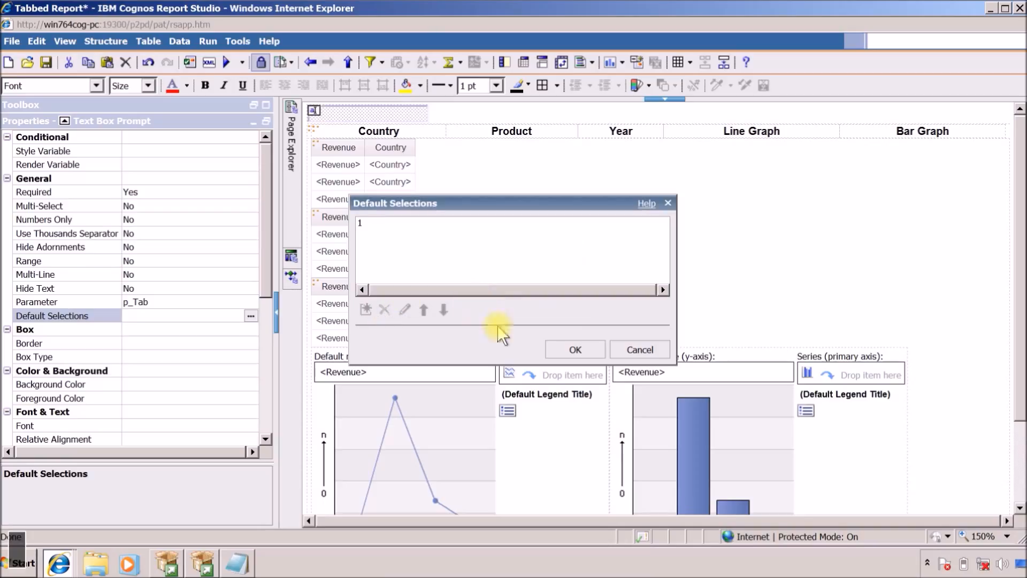
click(603, 353)
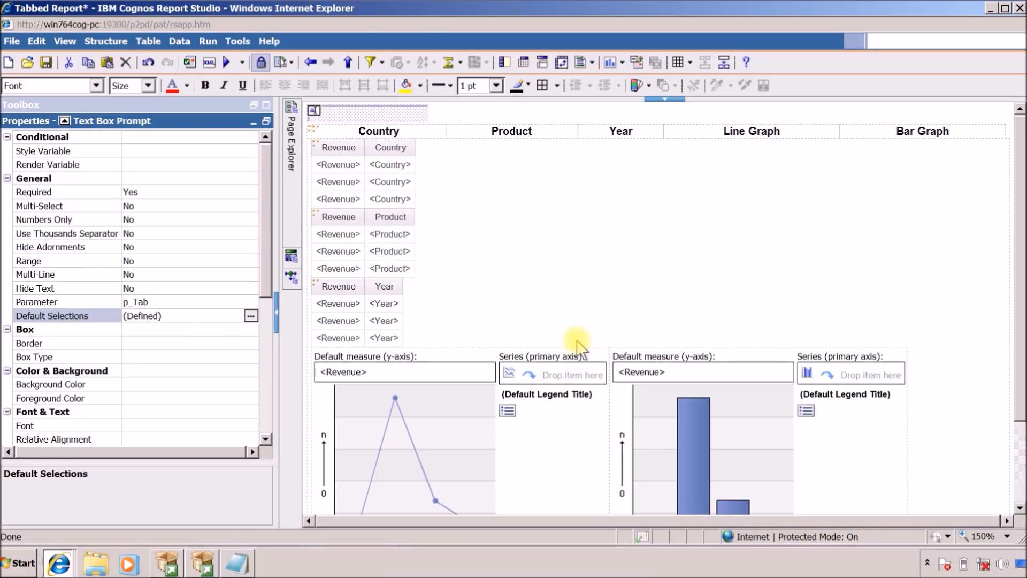
Run the report and bring its Cognos Viewer output window to the front.
click(225, 63)
drag(515, 114, 489, 47)
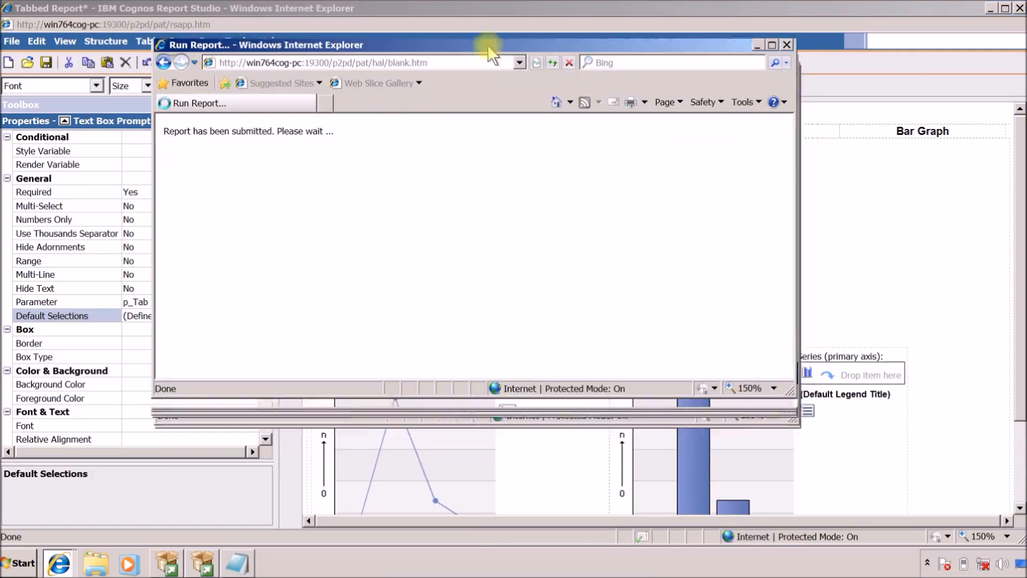
drag(411, 45, 648, 44)
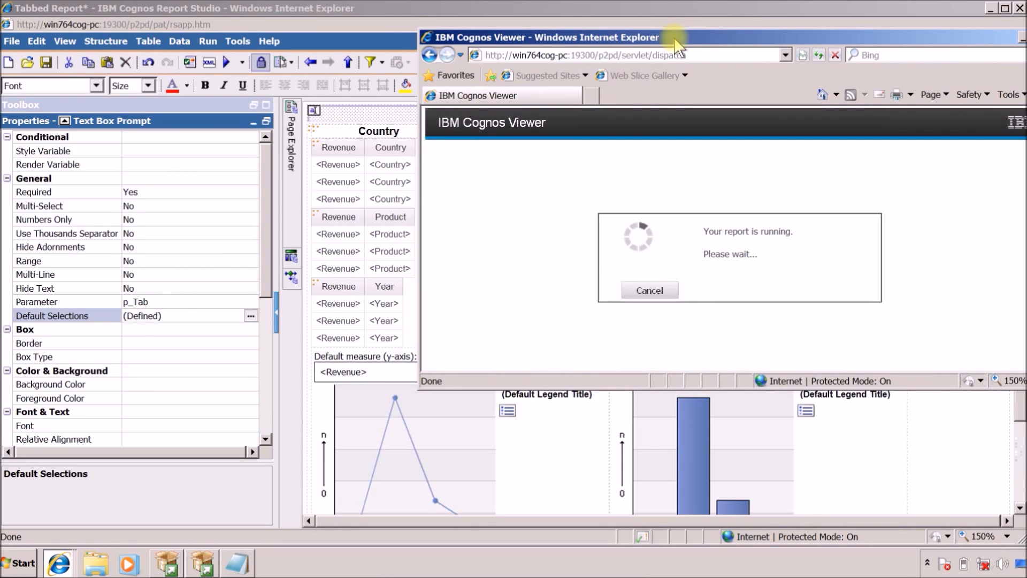
drag(674, 37, 609, 97)
click(561, 9)
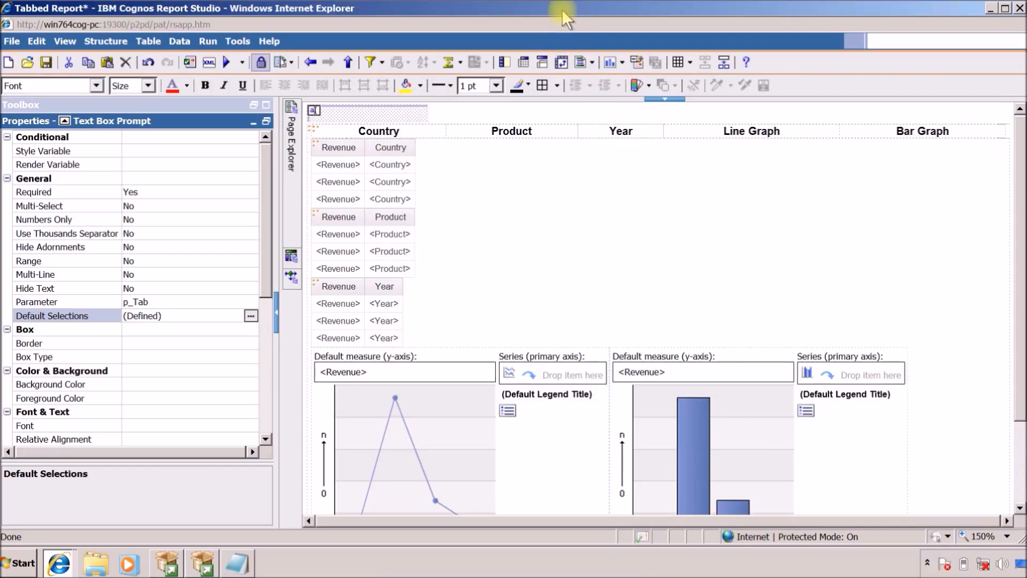
click(60, 562)
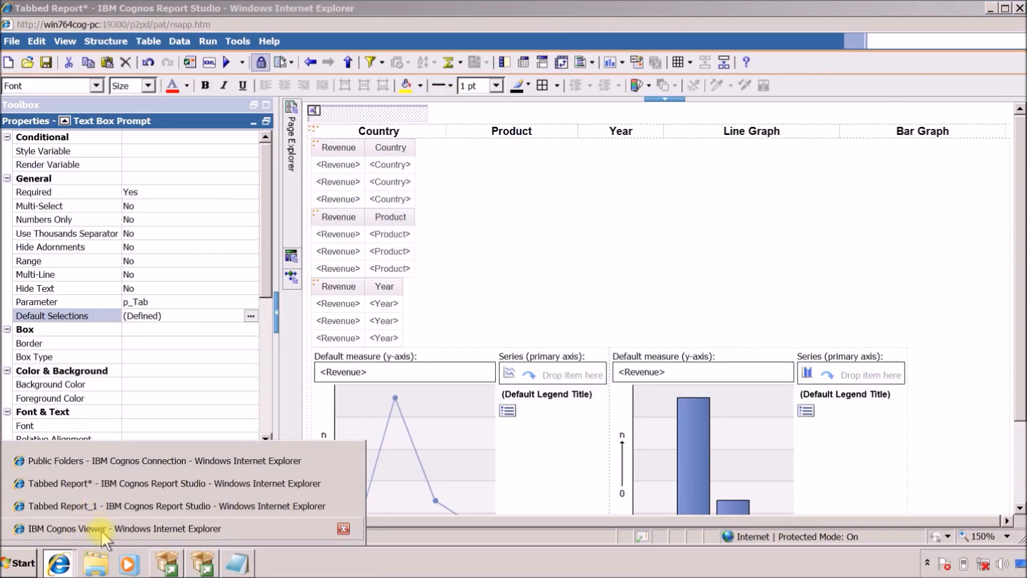
click(103, 529)
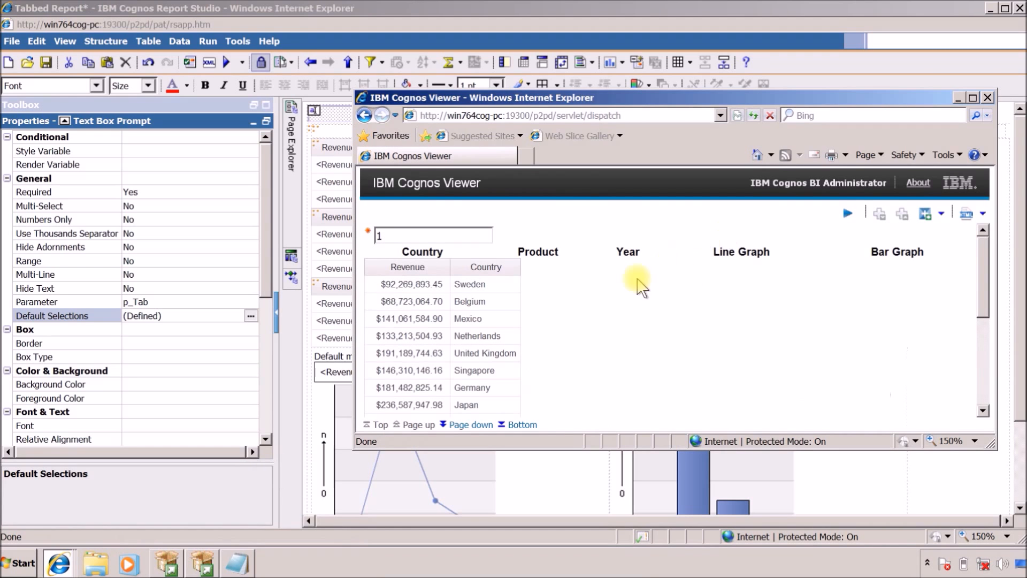
Examine the report output in a maximized viewer, jump to its last page and focus the tab prompt's text box.
scroll(611, 309, down, 10)
scroll(611, 310, up, 10)
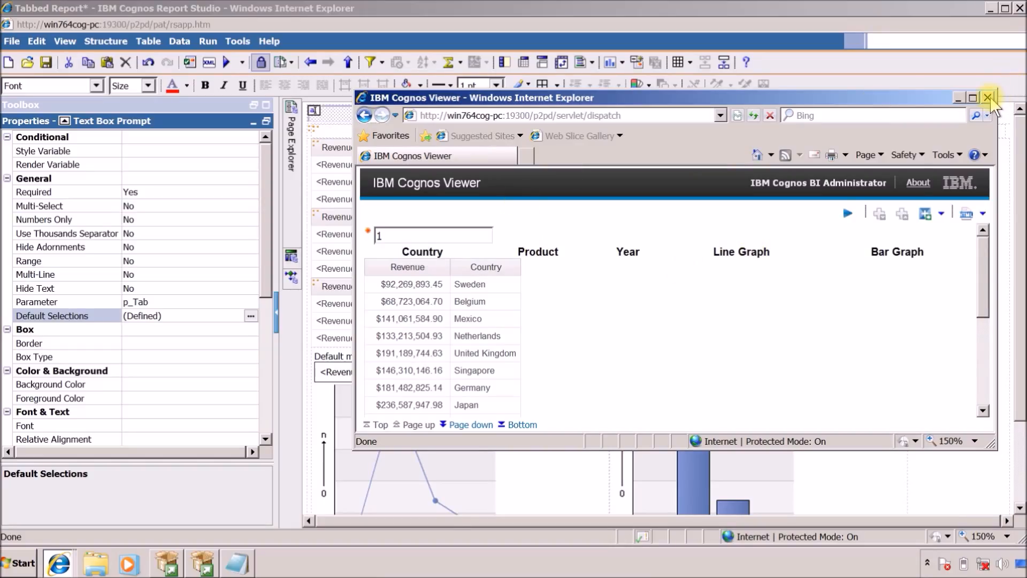
click(514, 425)
double_click(688, 99)
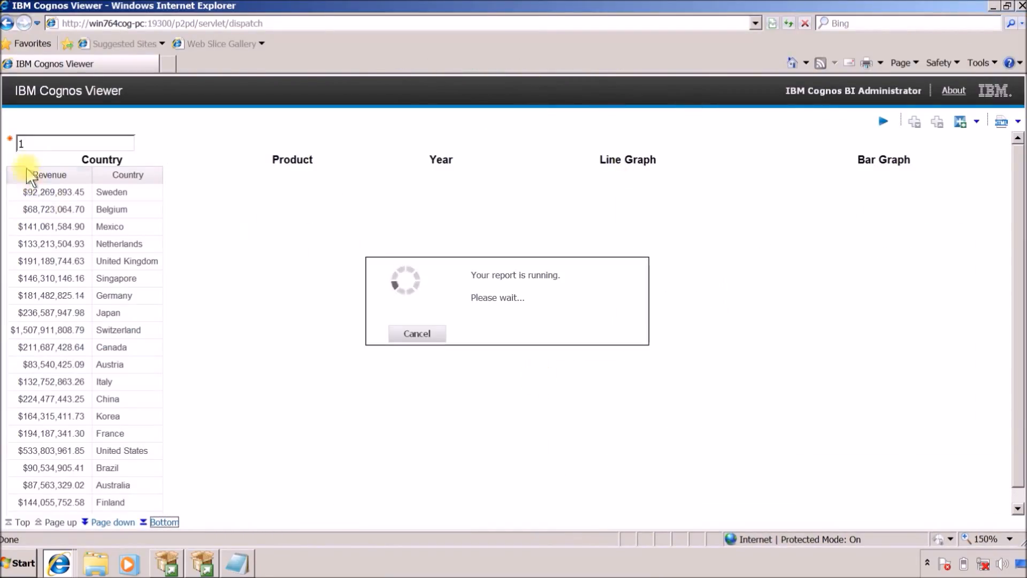
click(52, 146)
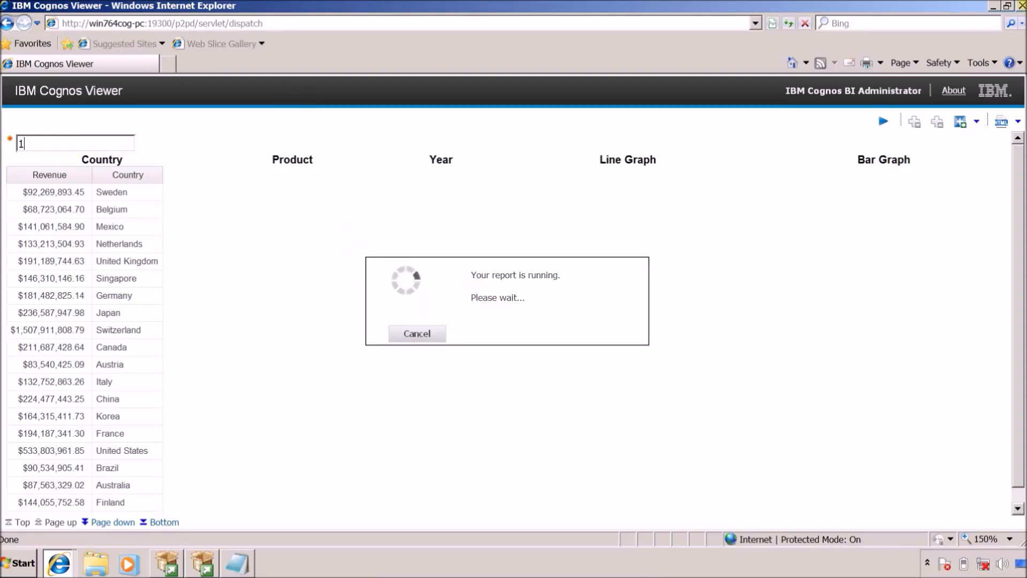
Switch back to the report design and create a string variable with the expression ParamDisplayValue('p_Tab').
click(1001, 7)
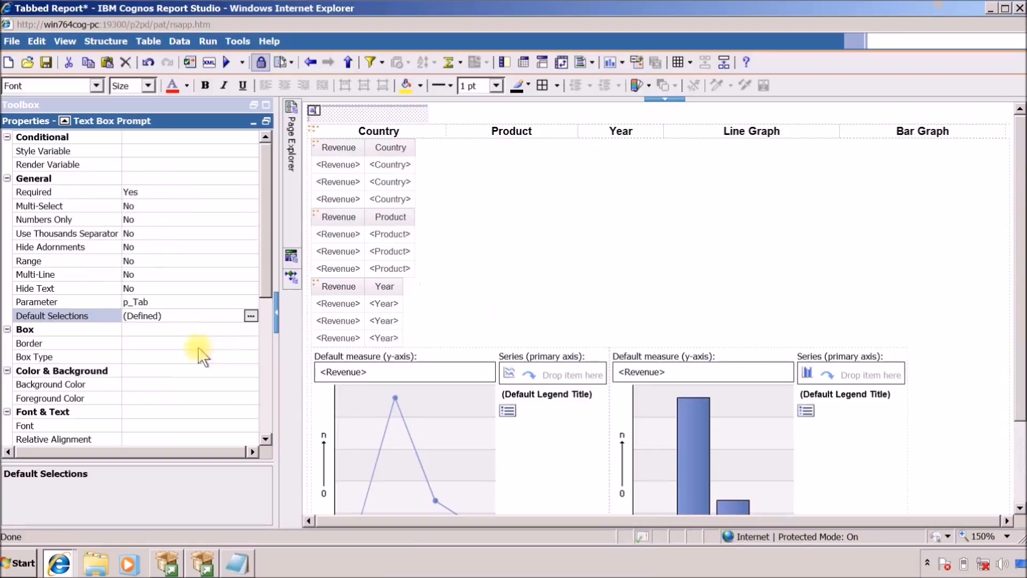
mouse_move(296, 278)
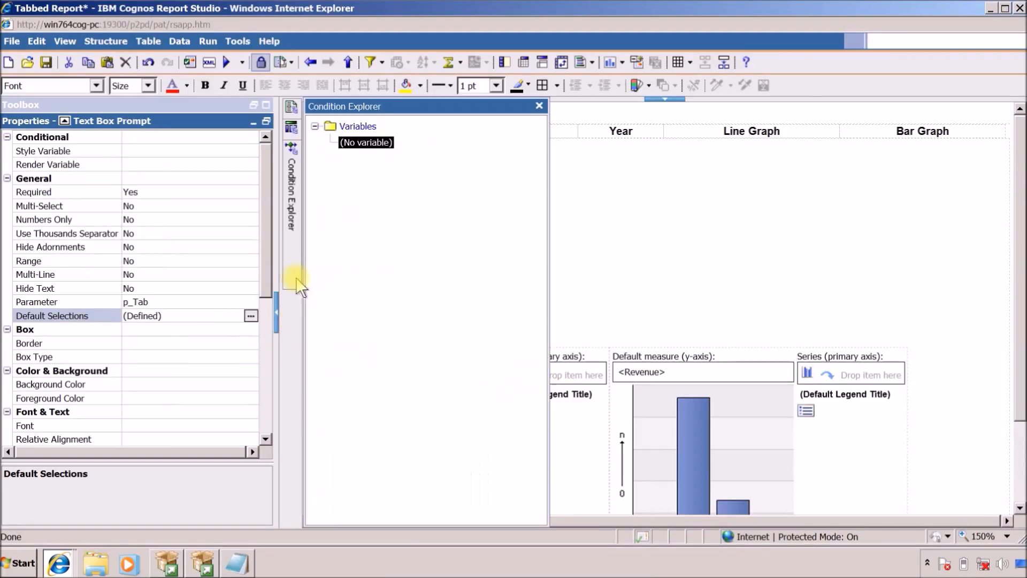
click(353, 129)
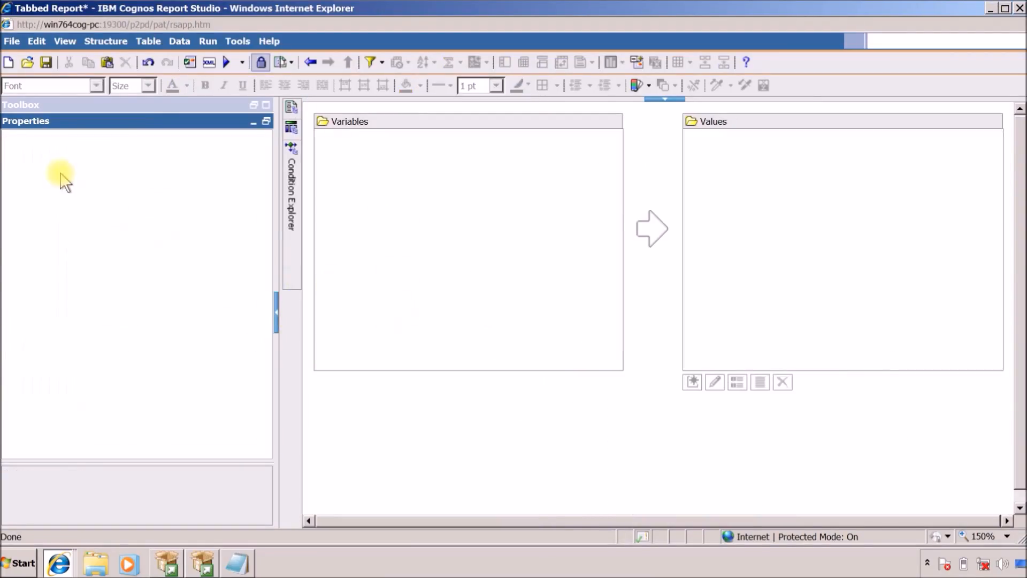
click(253, 122)
drag(33, 151, 323, 300)
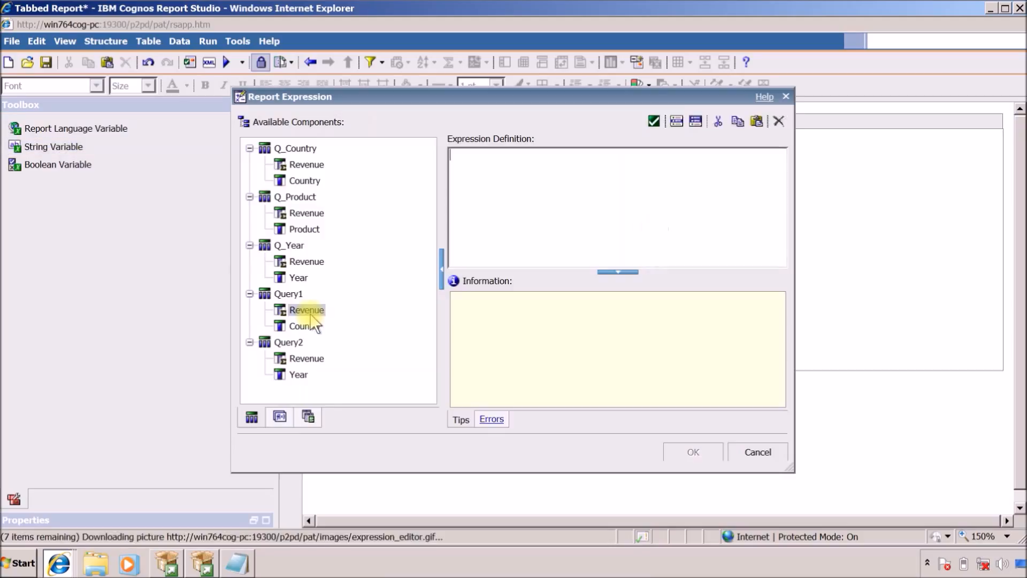
click(310, 417)
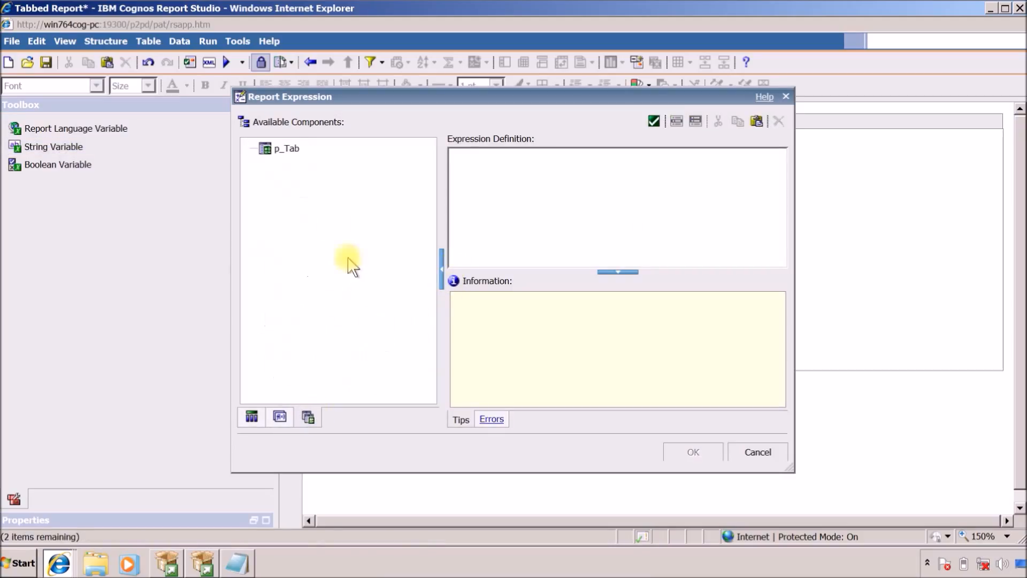
drag(284, 152, 592, 162)
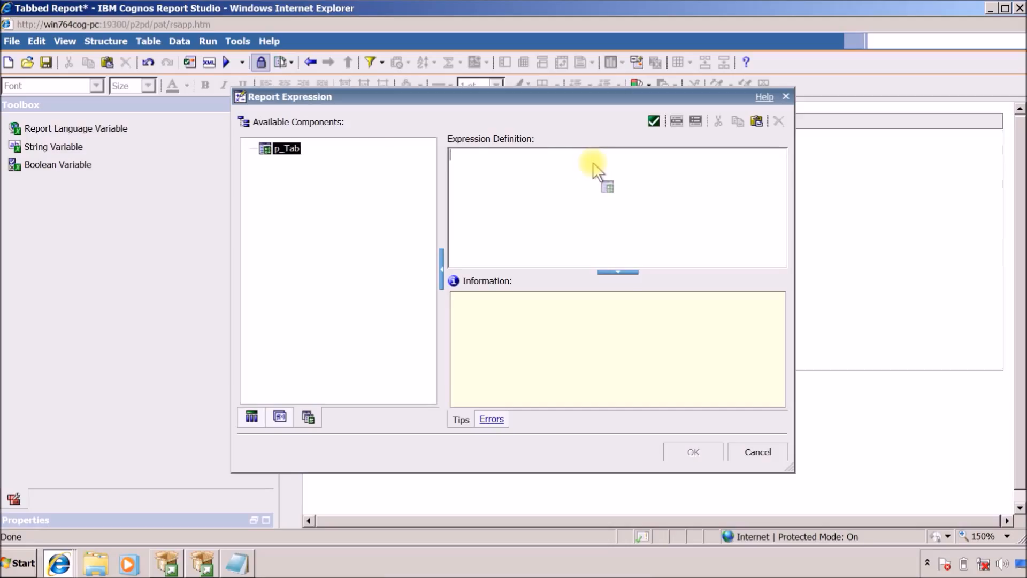
drag(594, 170, 592, 161)
click(690, 452)
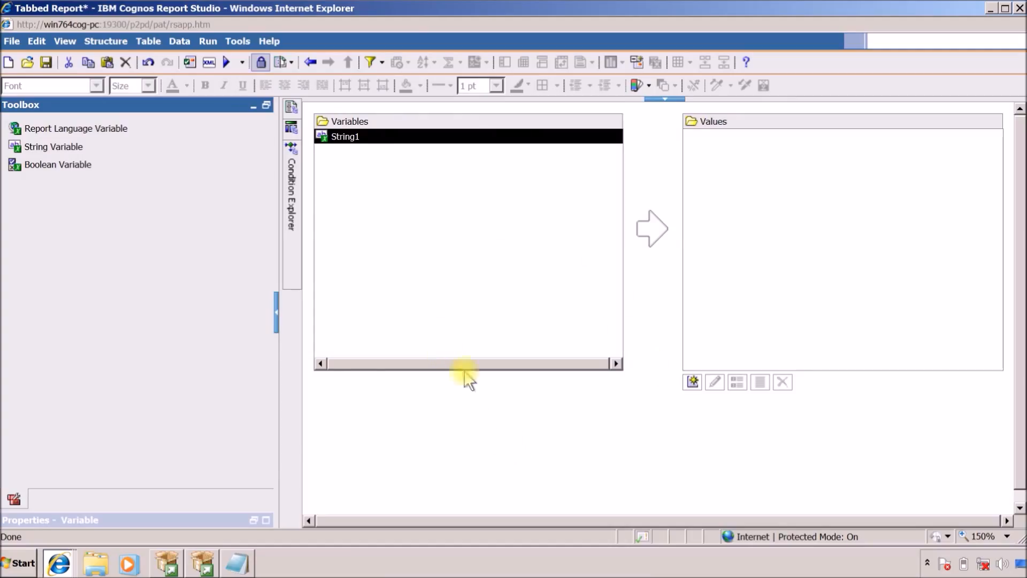
Rename the new string variable as S_TAB_Choice.
click(266, 519)
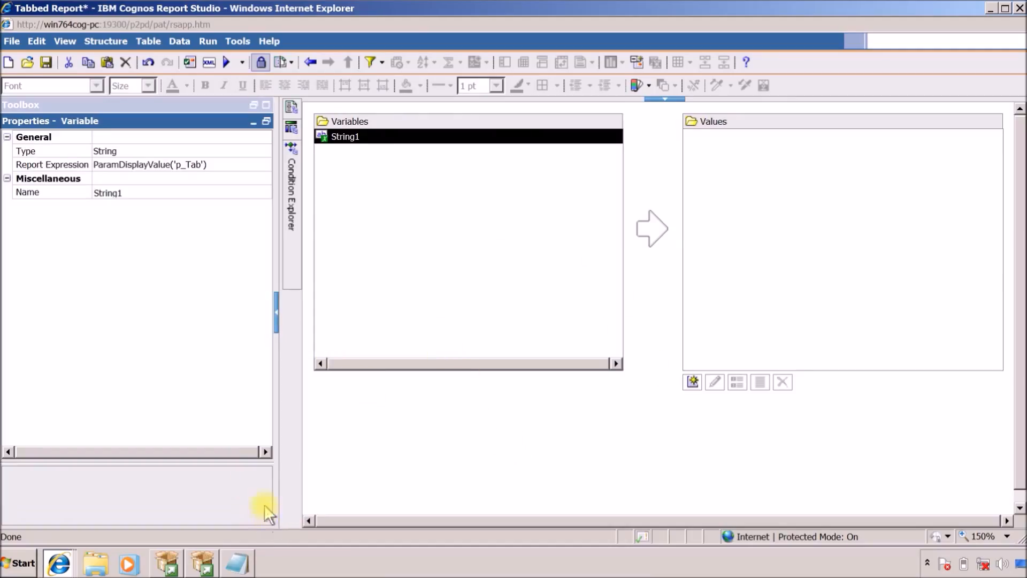
click(143, 192)
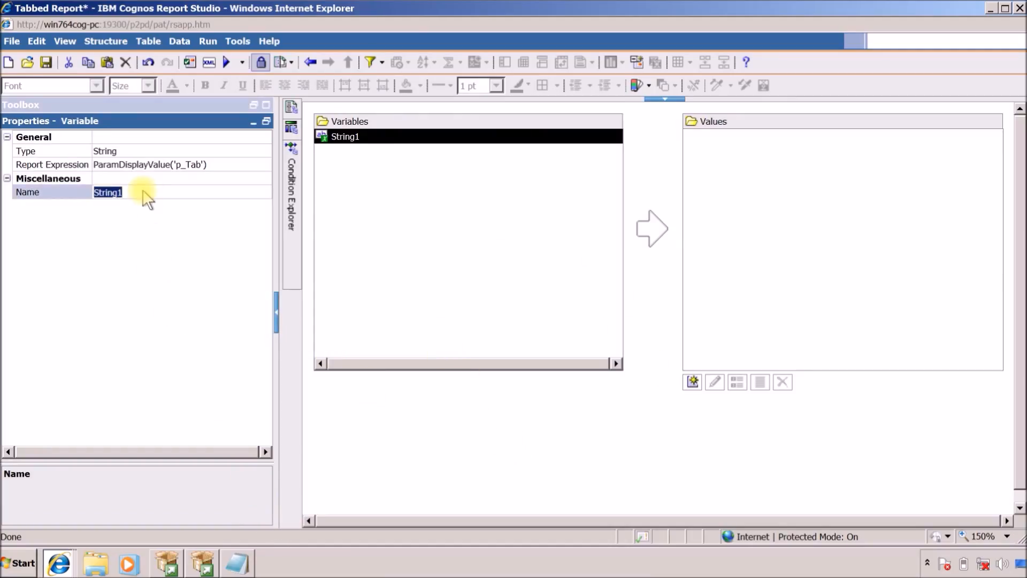
text(S_TA)
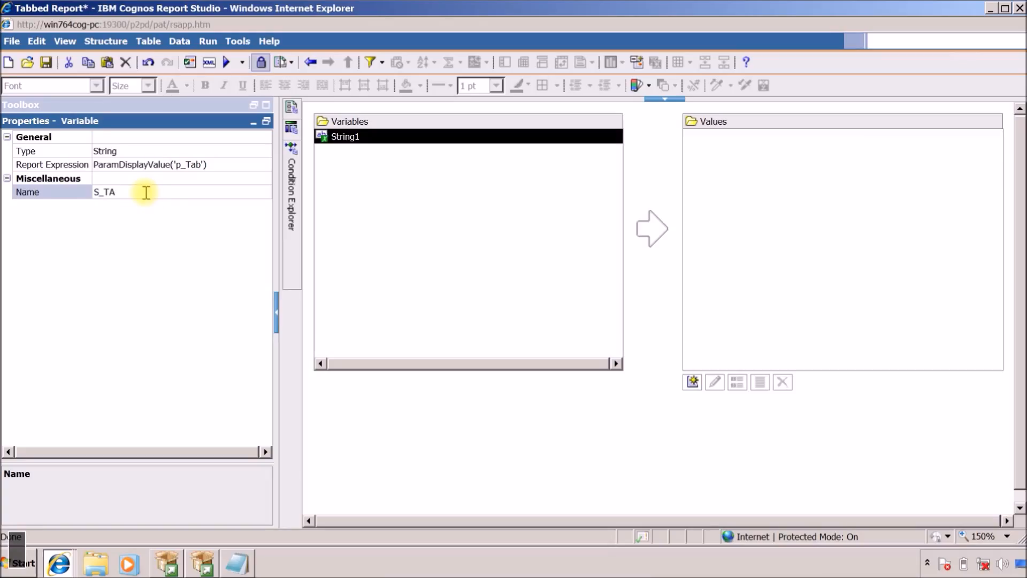
text(B_Choice)
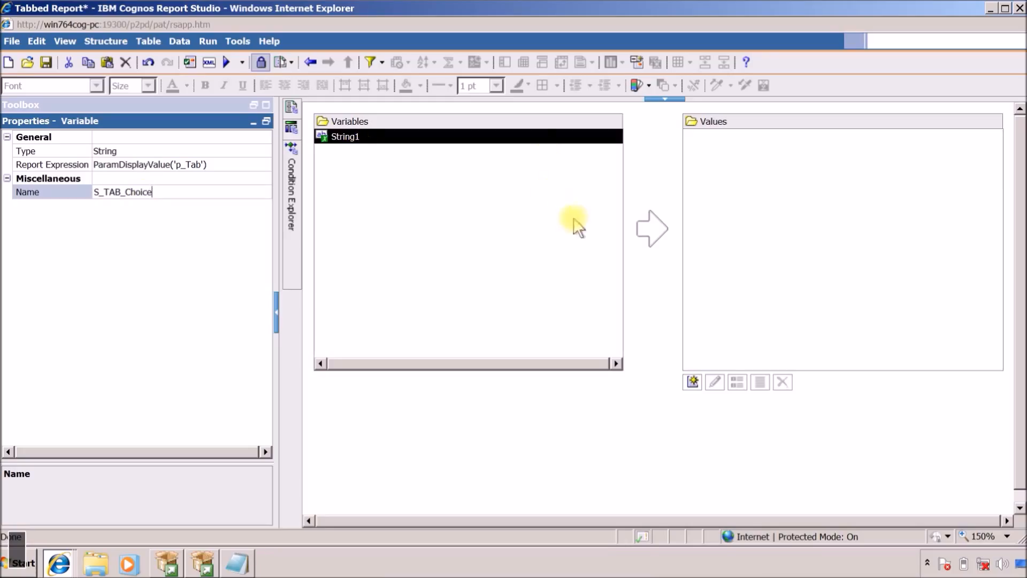
click(756, 280)
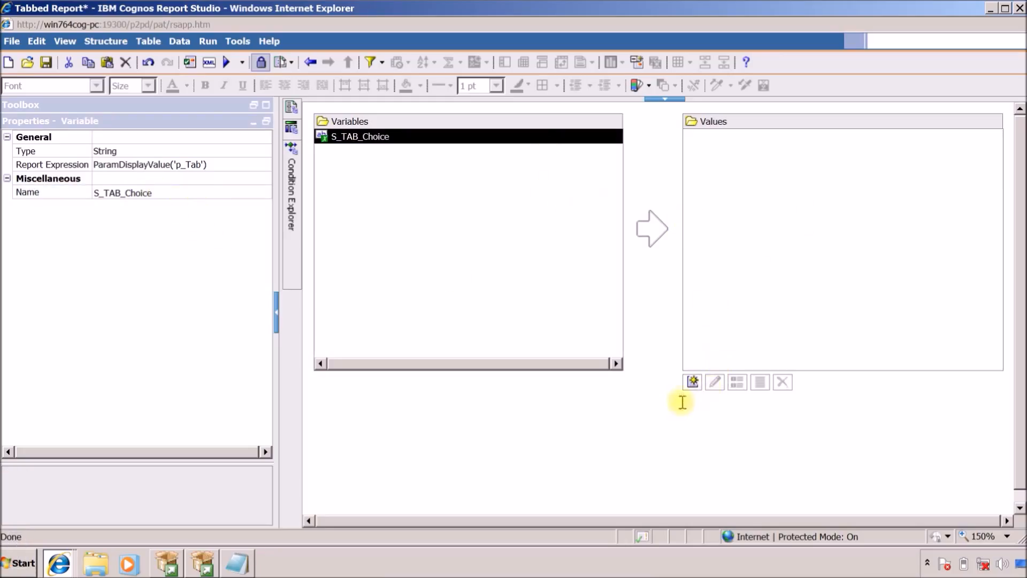
Add the values 1, 2, 3, 4 and 5 to the S_TAB_Choice variable.
click(692, 382)
text(1)
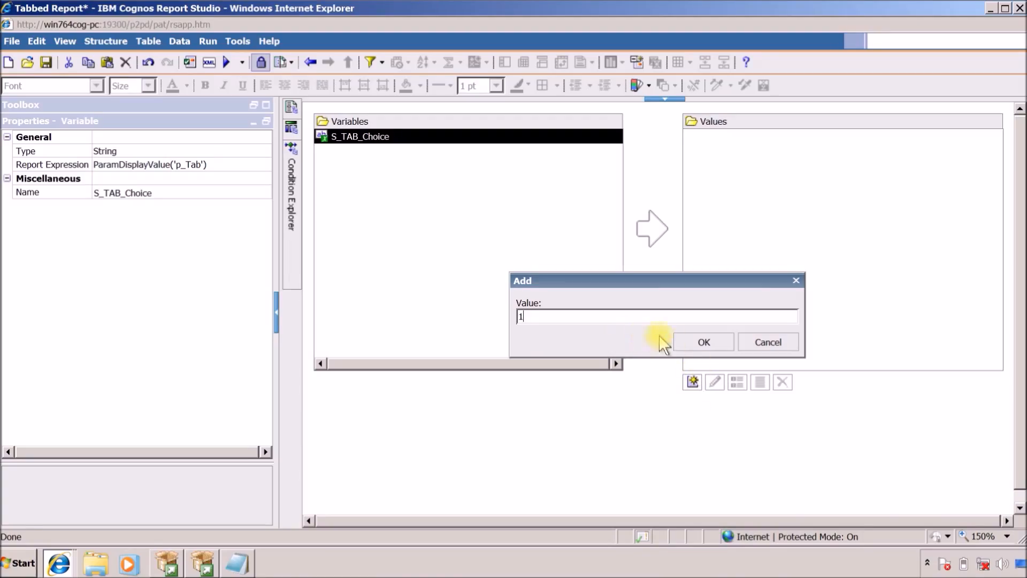
click(680, 343)
click(692, 382)
text(2)
click(682, 342)
click(692, 382)
text(3)
click(687, 341)
click(692, 381)
text(4)
click(687, 337)
click(692, 381)
text(5)
click(695, 340)
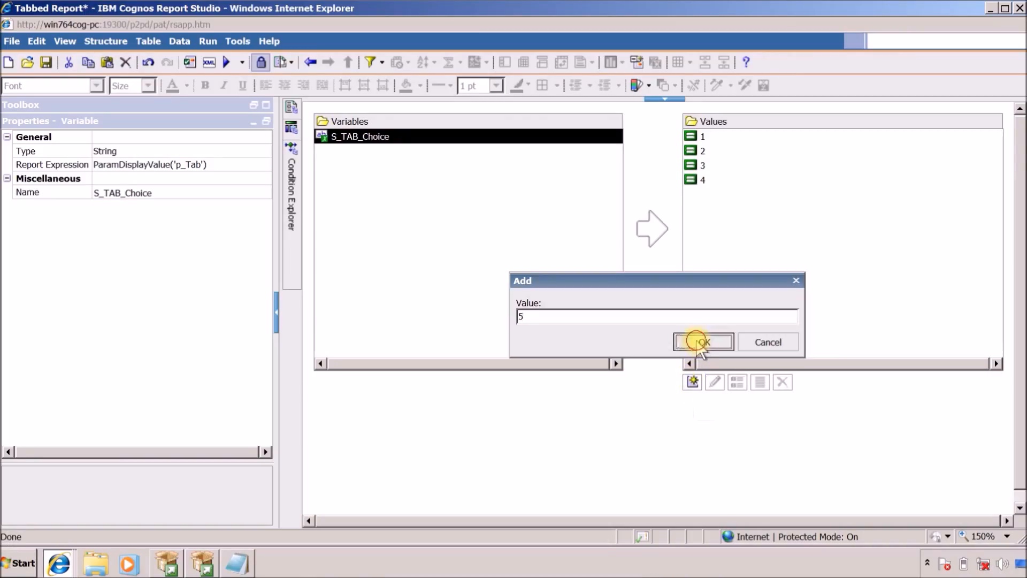
Open Page2 and insert one HTML item before and one after the Country heading in the tab header table.
mouse_move(292, 108)
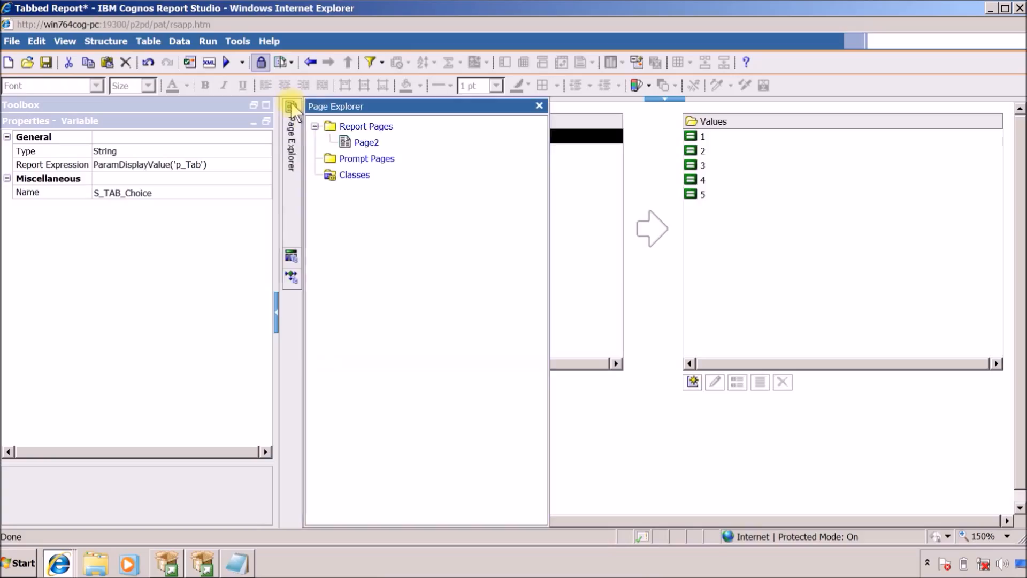
double_click(365, 143)
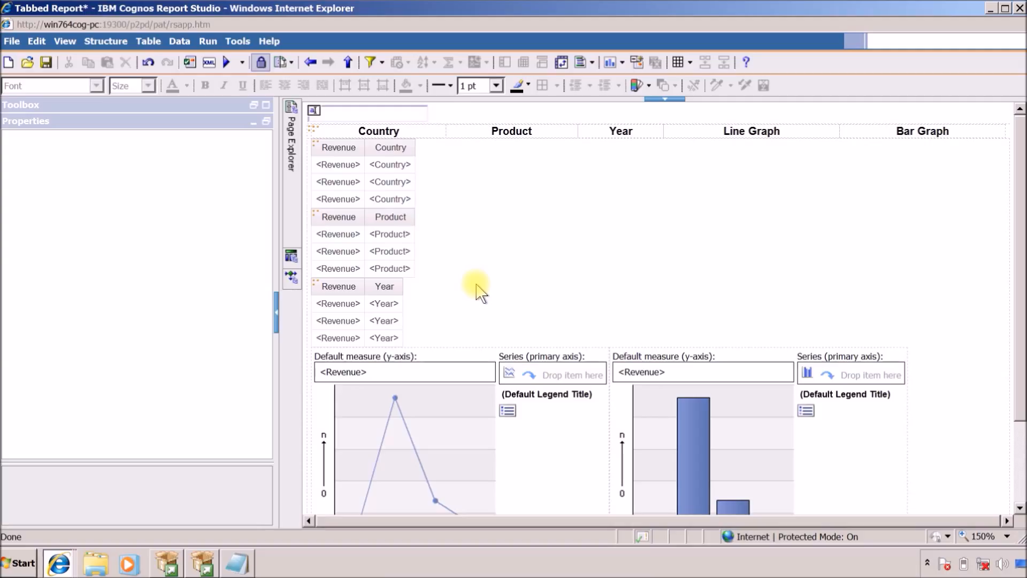
click(242, 124)
scroll(68, 305, down, 5)
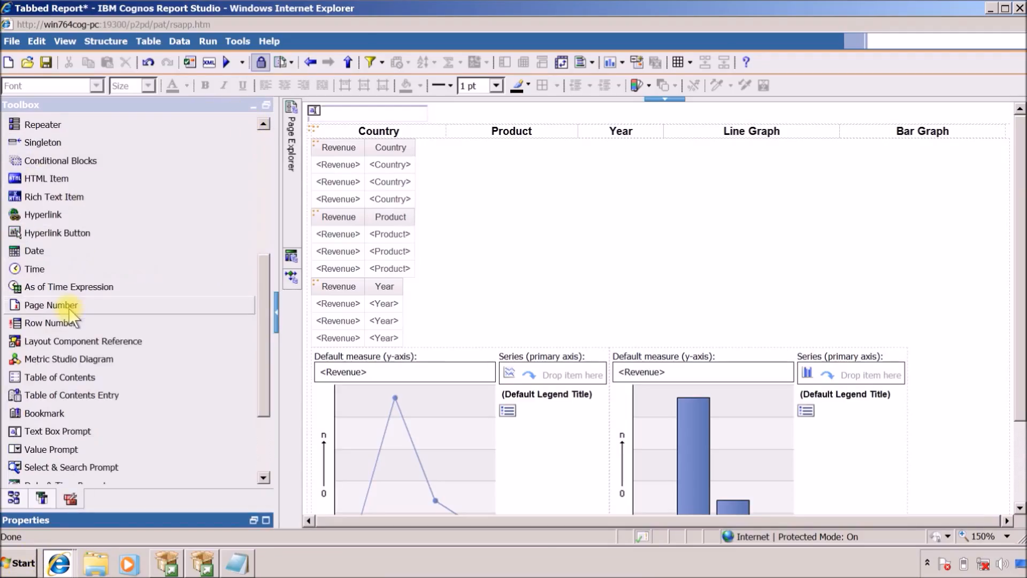
scroll(68, 307, down, 5)
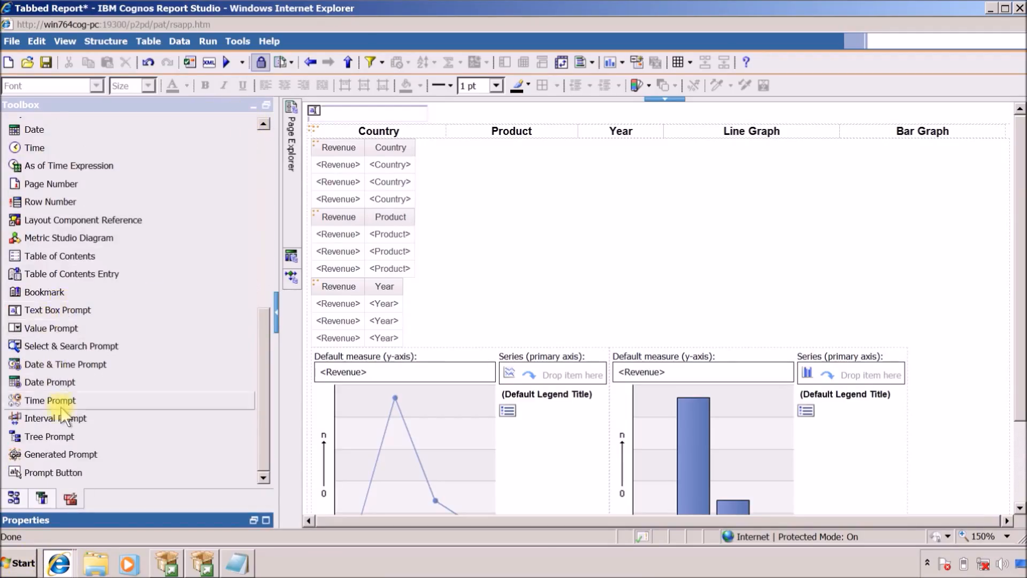
scroll(63, 414, up, 12)
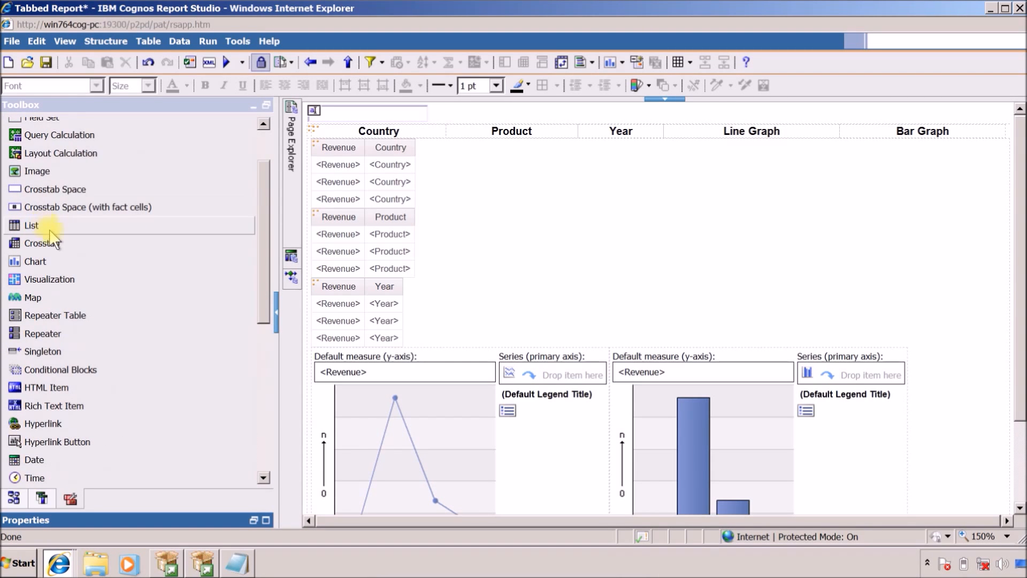
scroll(52, 238, up, 3)
scroll(53, 240, down, 5)
drag(54, 336, 354, 140)
drag(41, 345, 507, 135)
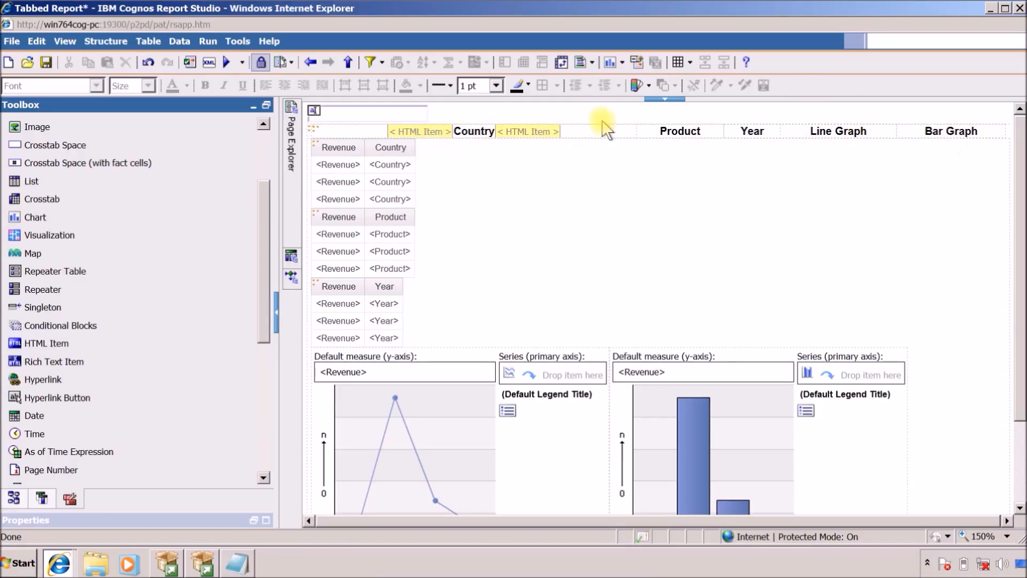
Insert one HTML item before and one after the Product heading in the tab header table.
click(650, 135)
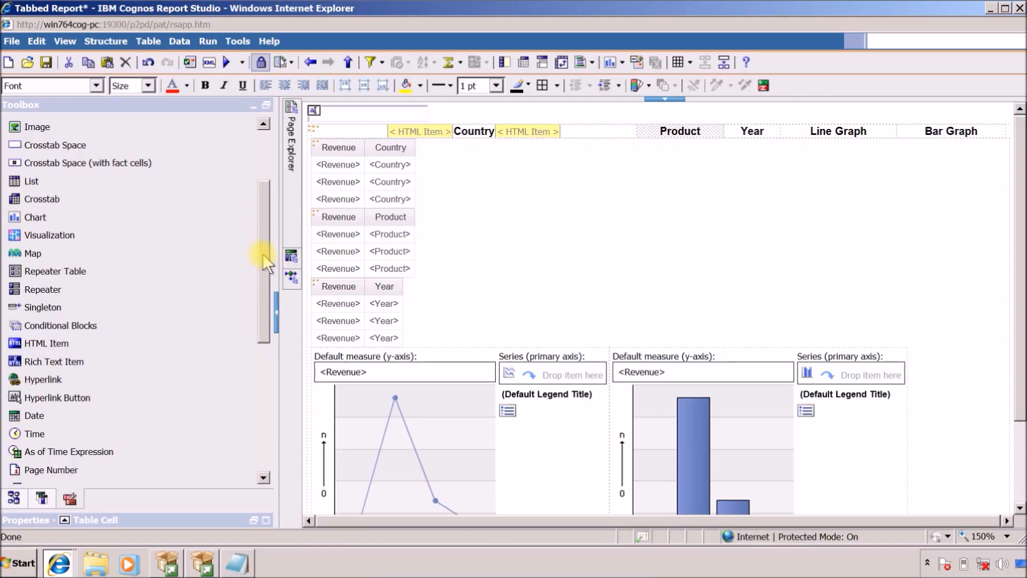
drag(260, 228, 265, 162)
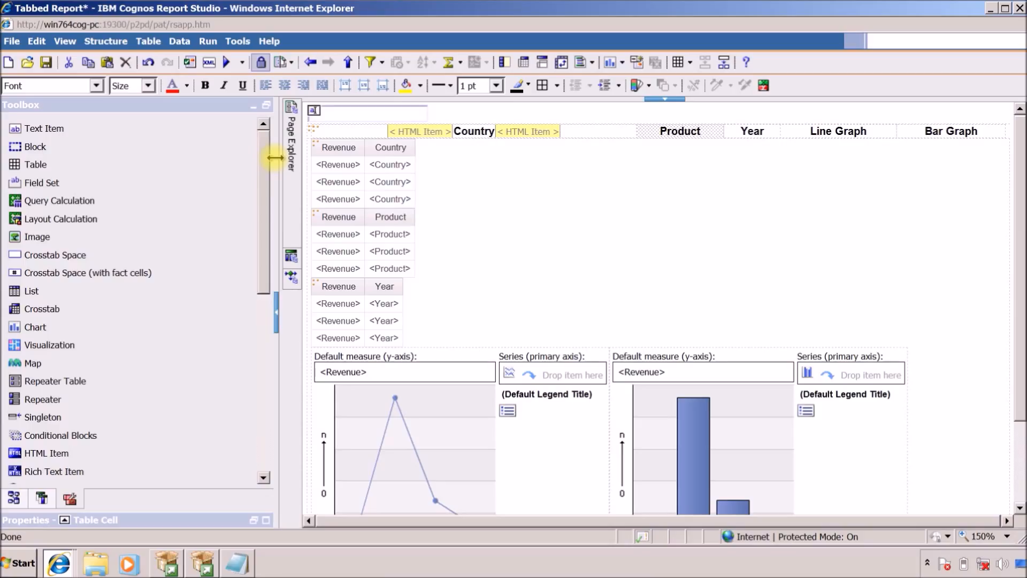
scroll(101, 280, down, 3)
drag(107, 278, 644, 138)
drag(59, 281, 730, 141)
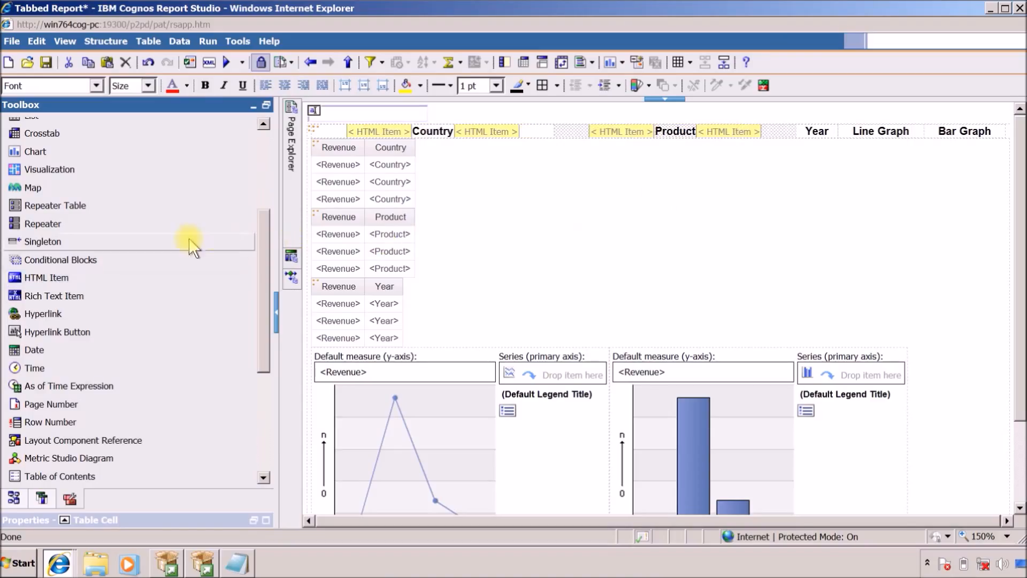
Insert HTML items before and after both the Year and the Line Graph headings.
drag(40, 279, 806, 138)
drag(58, 279, 846, 143)
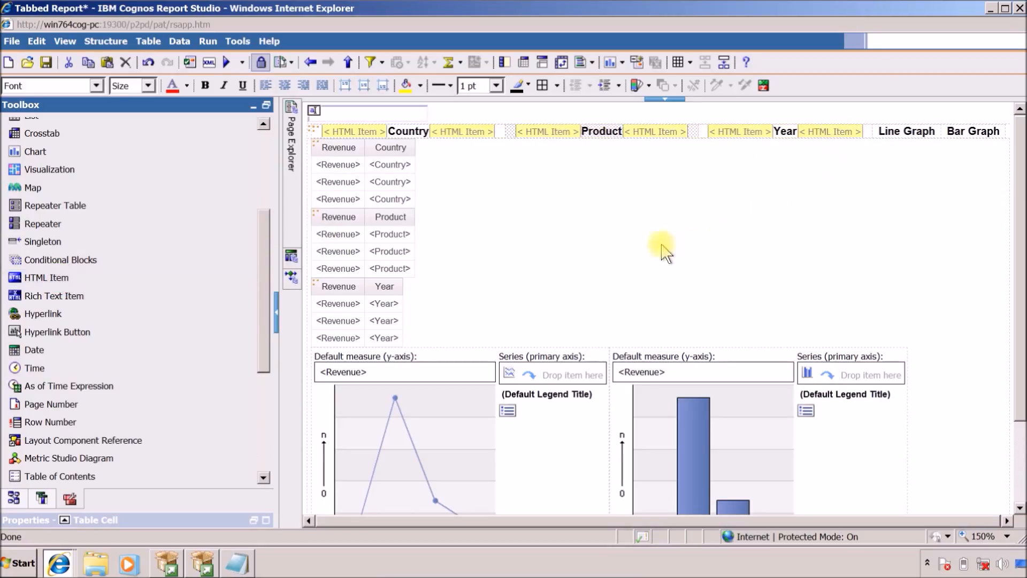
drag(55, 282, 896, 152)
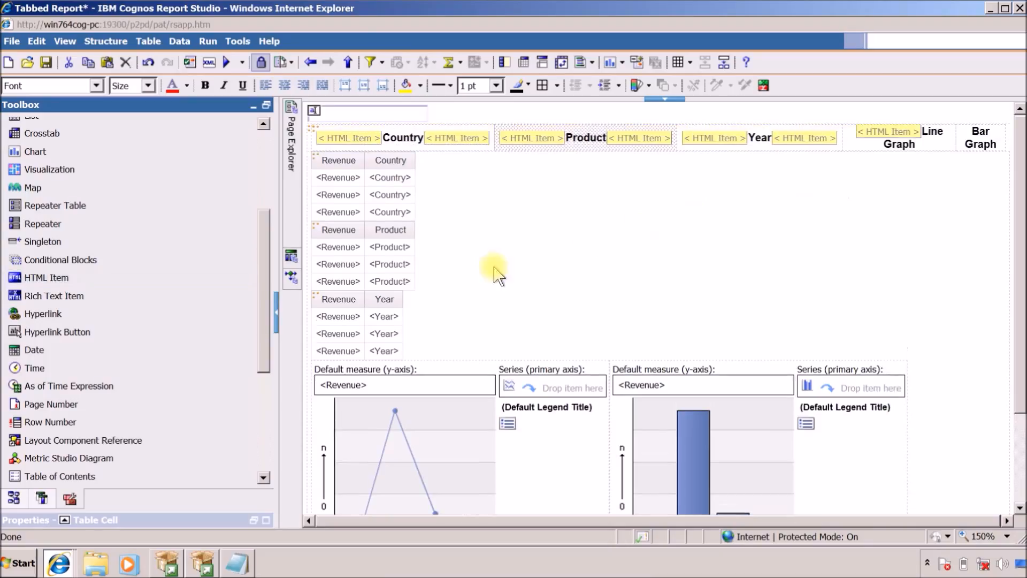
drag(32, 276, 948, 145)
Insert two HTML items in the Bar Graph heading cell of the tab header table.
drag(64, 281, 971, 155)
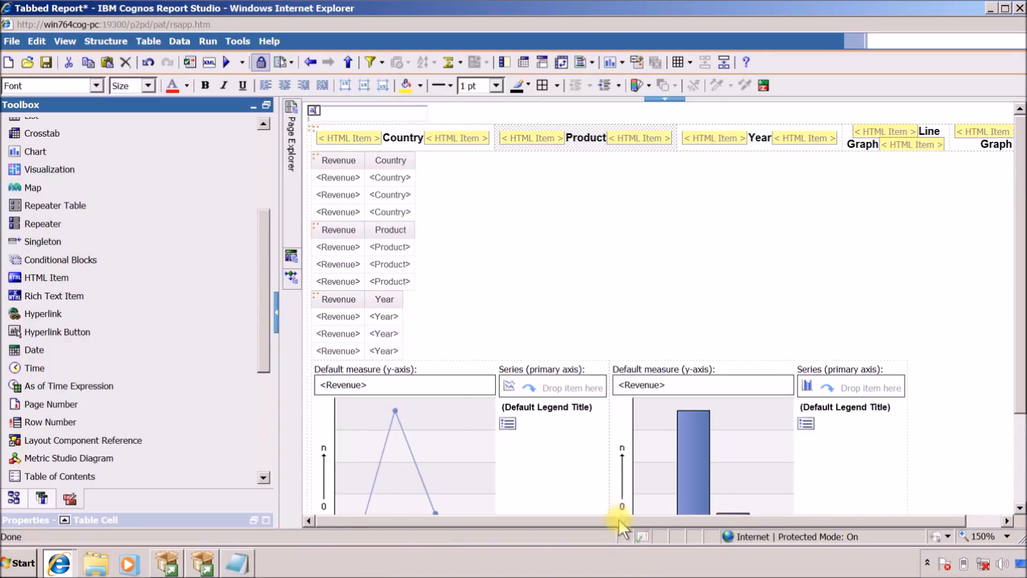
drag(619, 520, 848, 500)
drag(32, 280, 1004, 152)
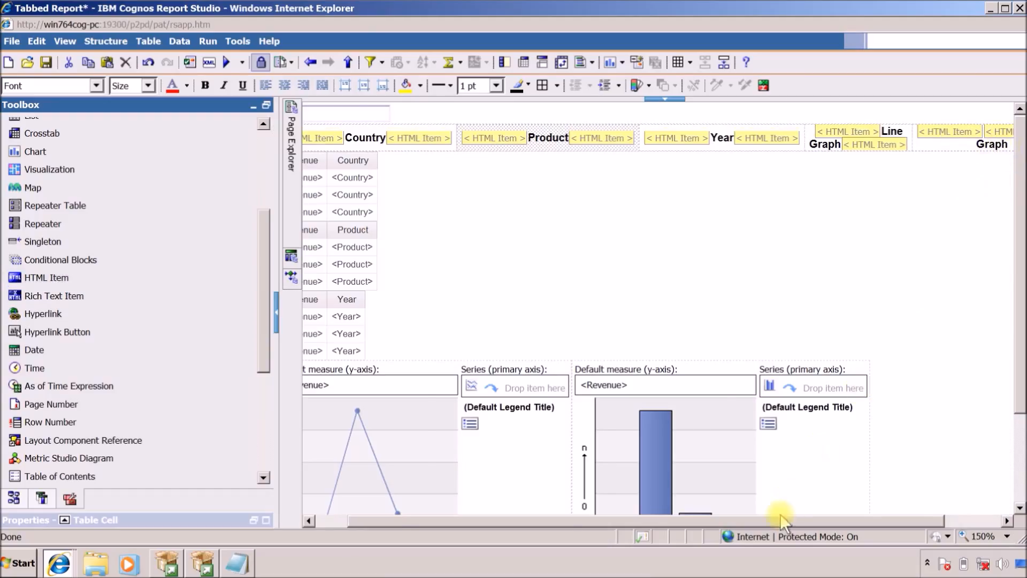
Move the second HTML item in the Bar Graph cell behind the heading text.
drag(781, 520, 838, 520)
click(947, 133)
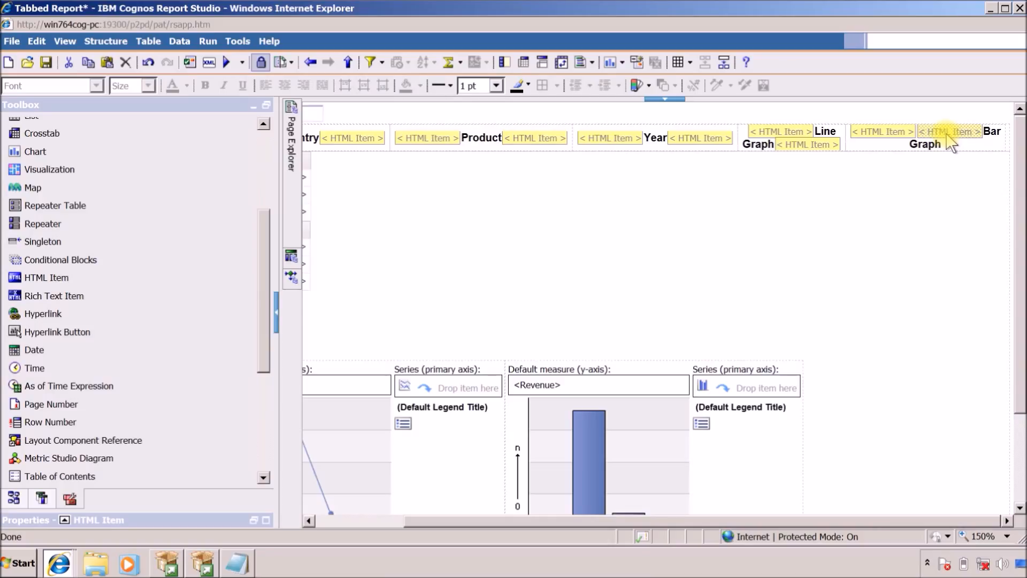
click(617, 136)
click(662, 141)
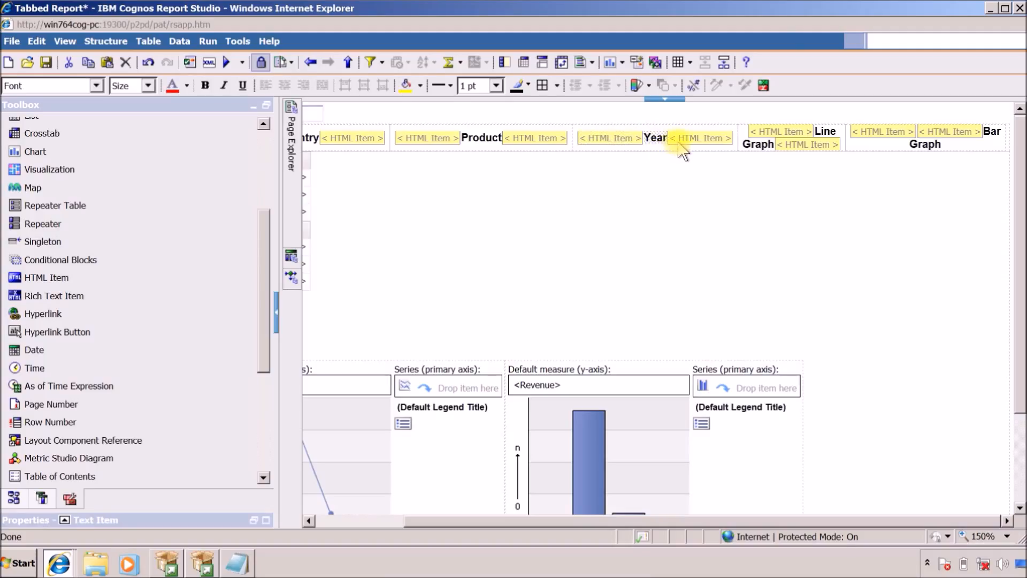
click(679, 141)
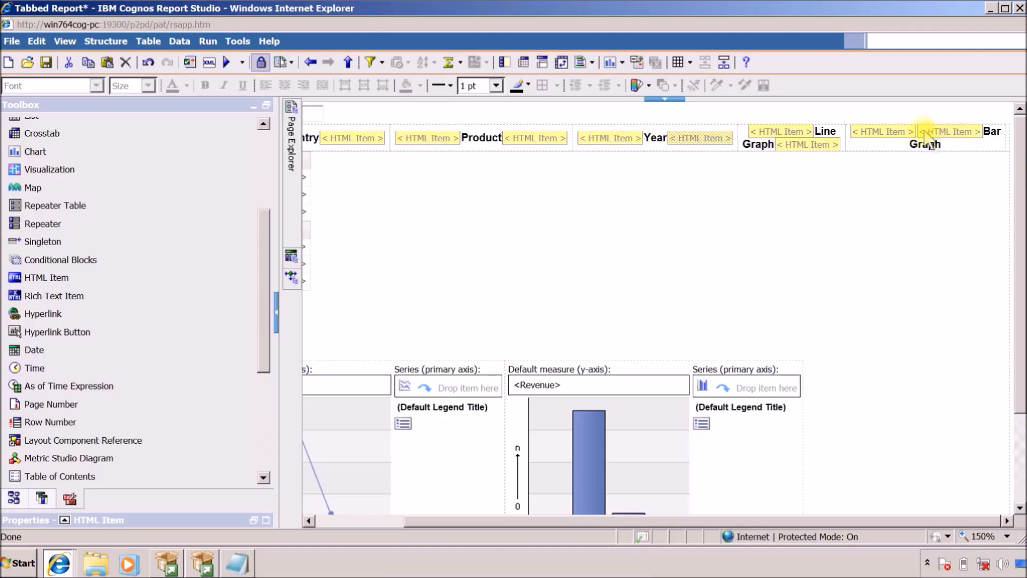
drag(925, 132, 946, 146)
click(943, 141)
click(931, 145)
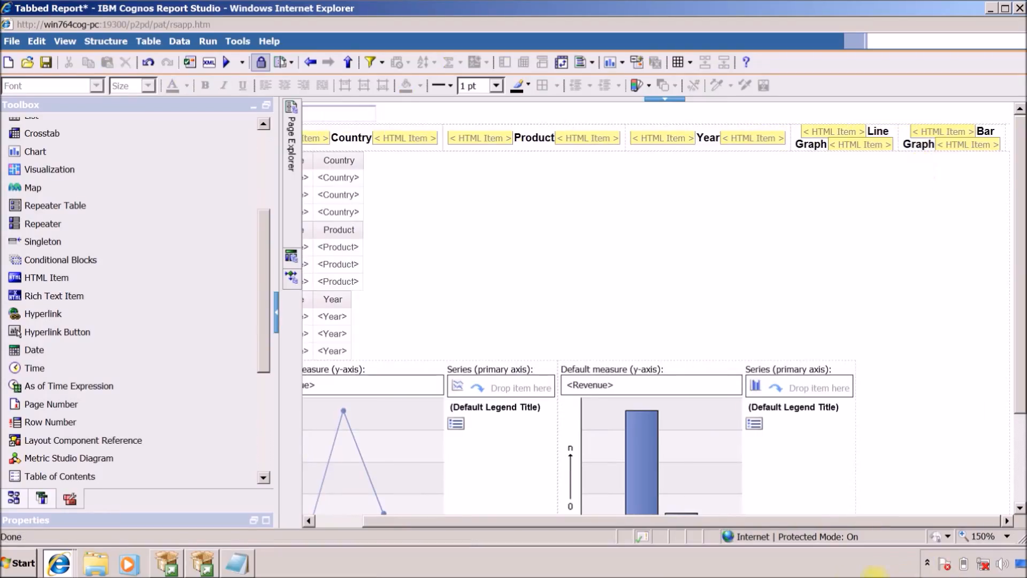
Switch from the report layout to the IBM Cognos Viewer window that holds the report output.
drag(806, 517, 676, 516)
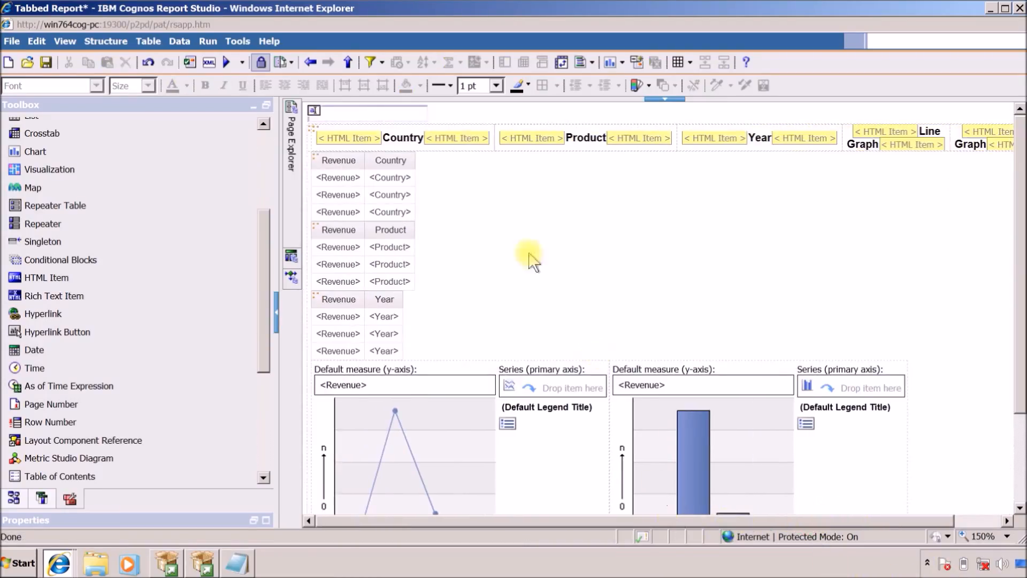
click(359, 137)
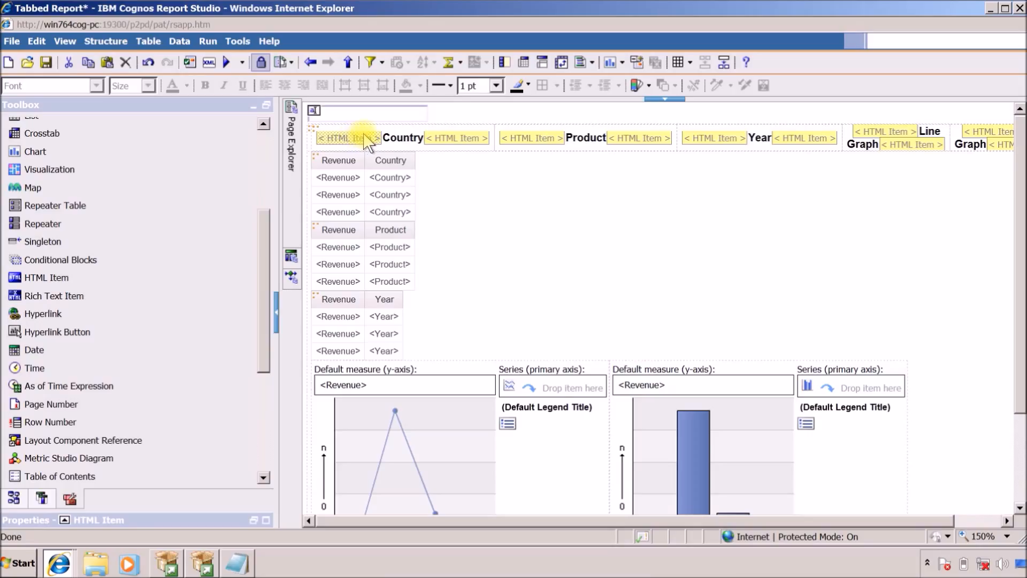
key(alt+Tab)
key(alt+Tab)
key(alt+Tab)
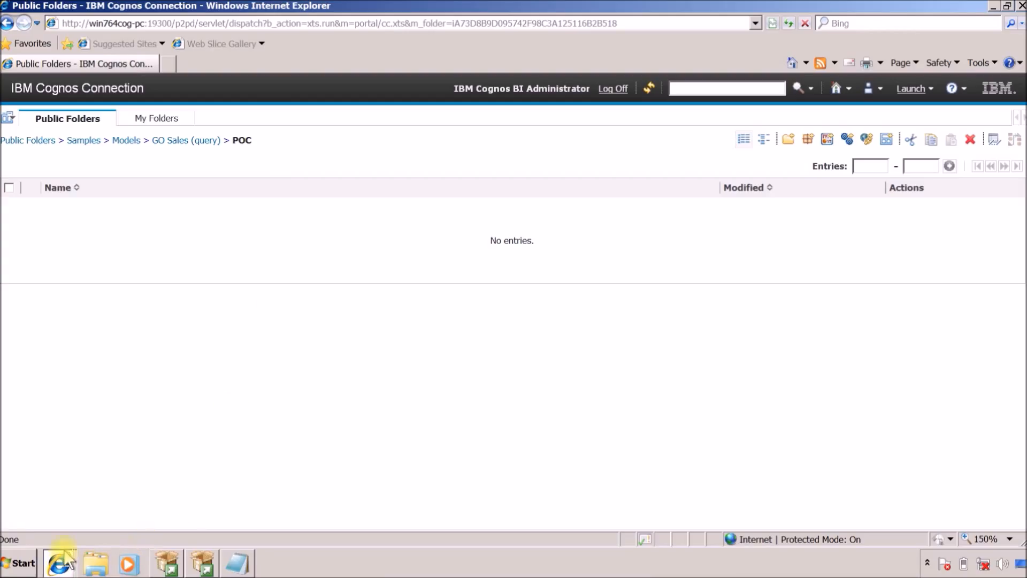
click(62, 566)
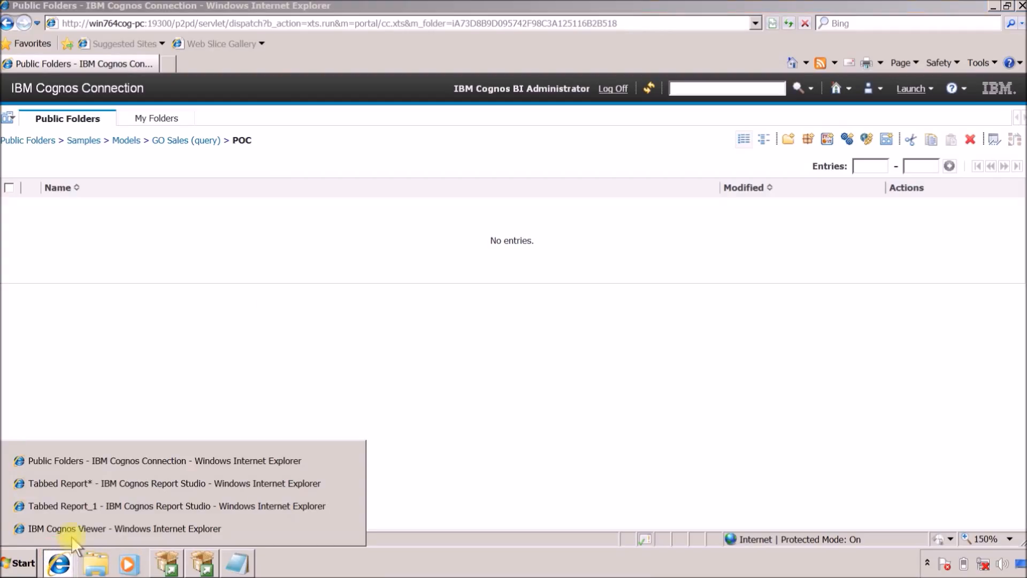
click(100, 524)
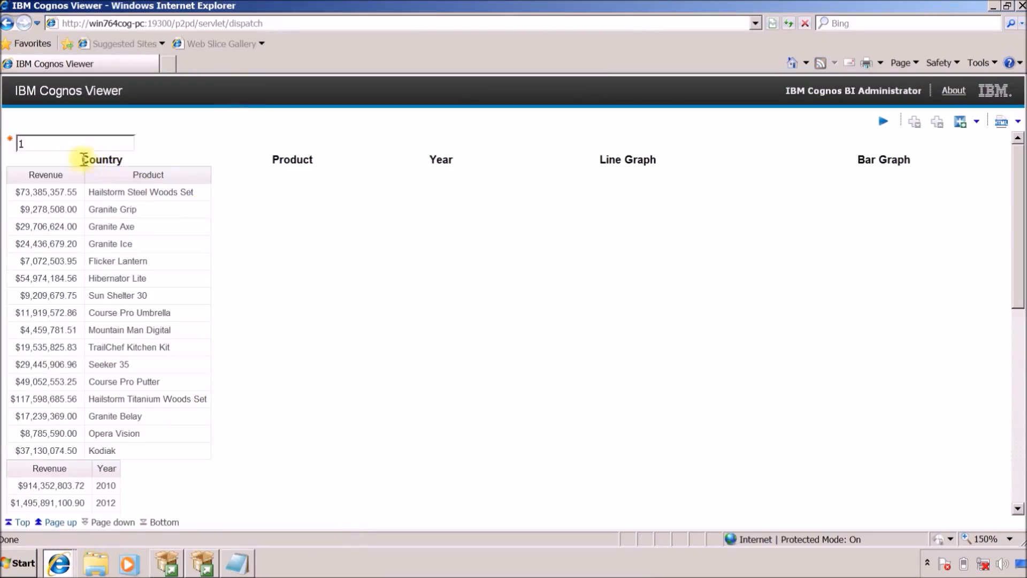
Examine the Country, Product and Year tab headings in the report output to see which text the HTML items must wrap.
double_click(82, 159)
drag(119, 159, 148, 174)
double_click(85, 158)
drag(87, 159, 273, 159)
drag(273, 159, 299, 169)
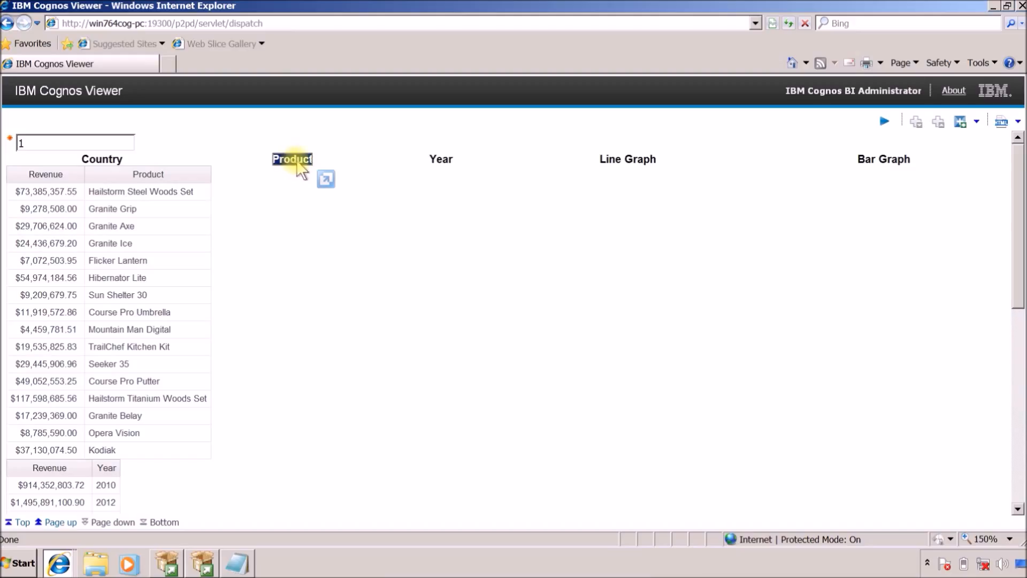
drag(451, 162, 393, 164)
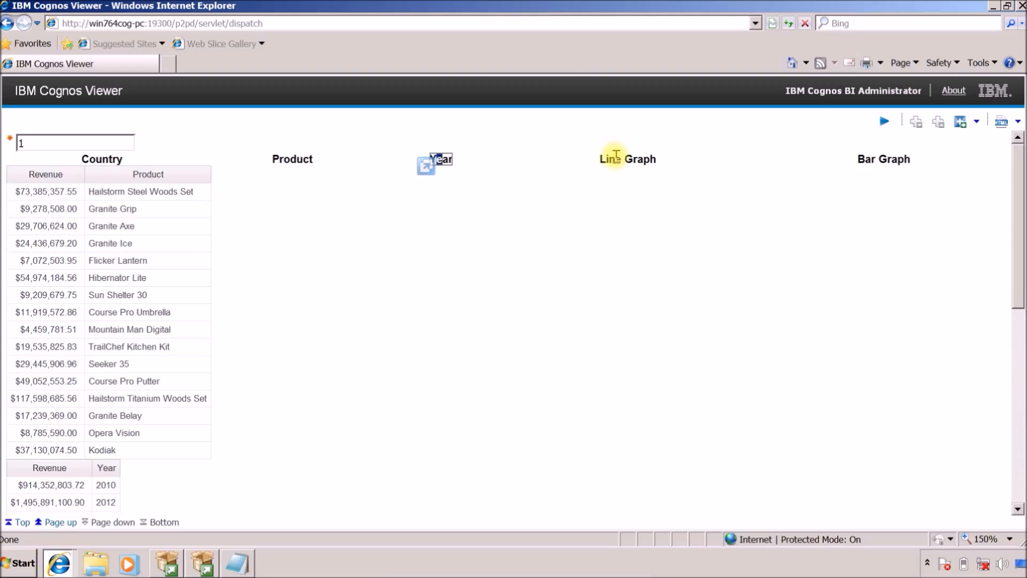
Return to the Tabbed Report in Report Studio and enter <div> in the HTML item before the Country heading and a div tag in the one after.
key(alt+Tab)
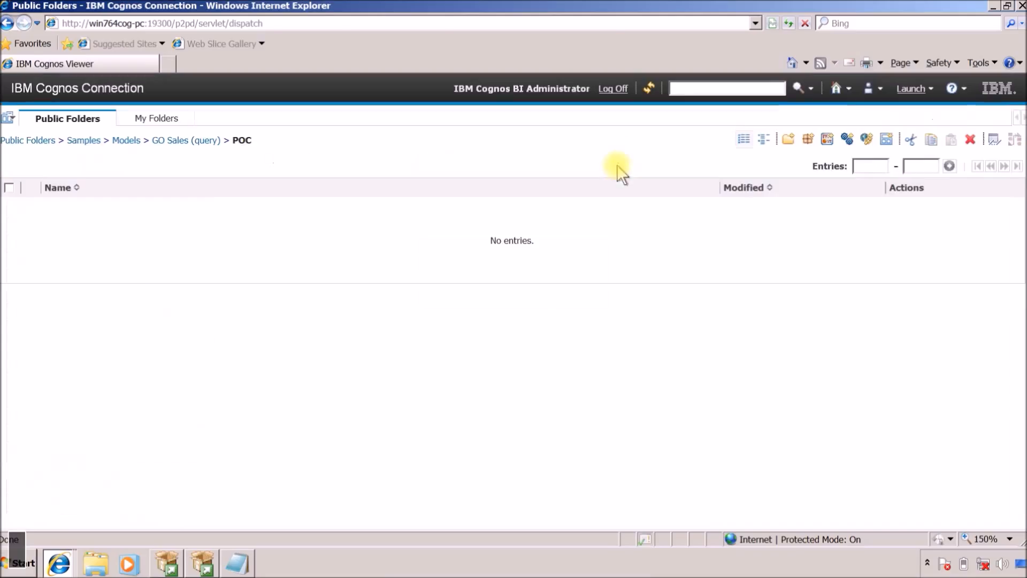
key(alt+Tab)
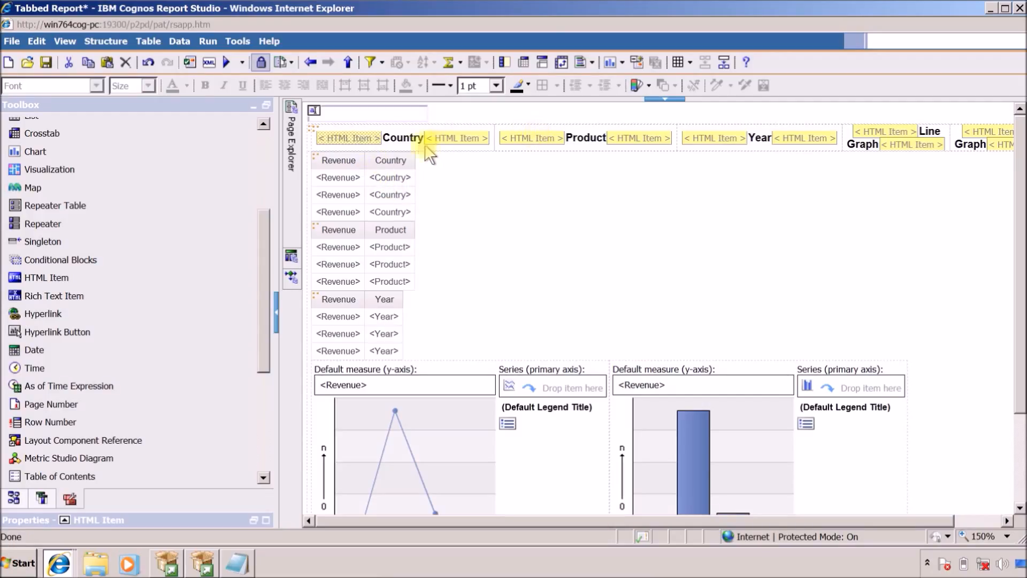
double_click(350, 140)
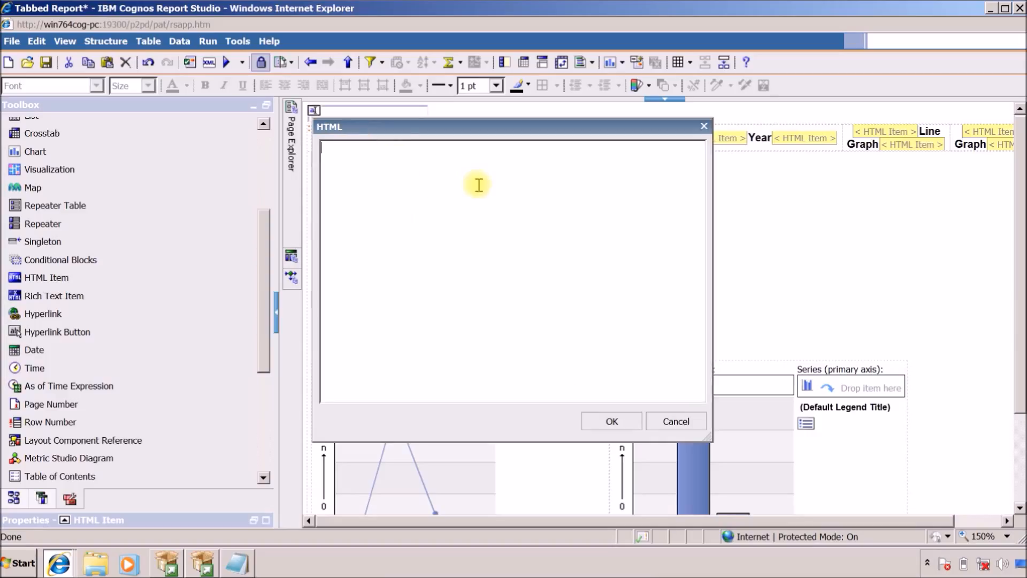
text(<)
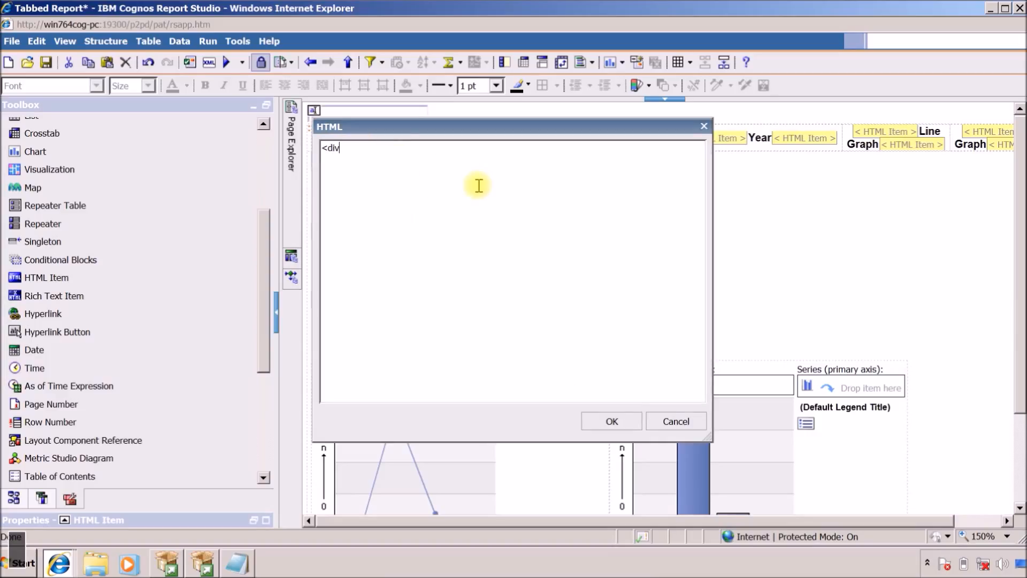
text(div)
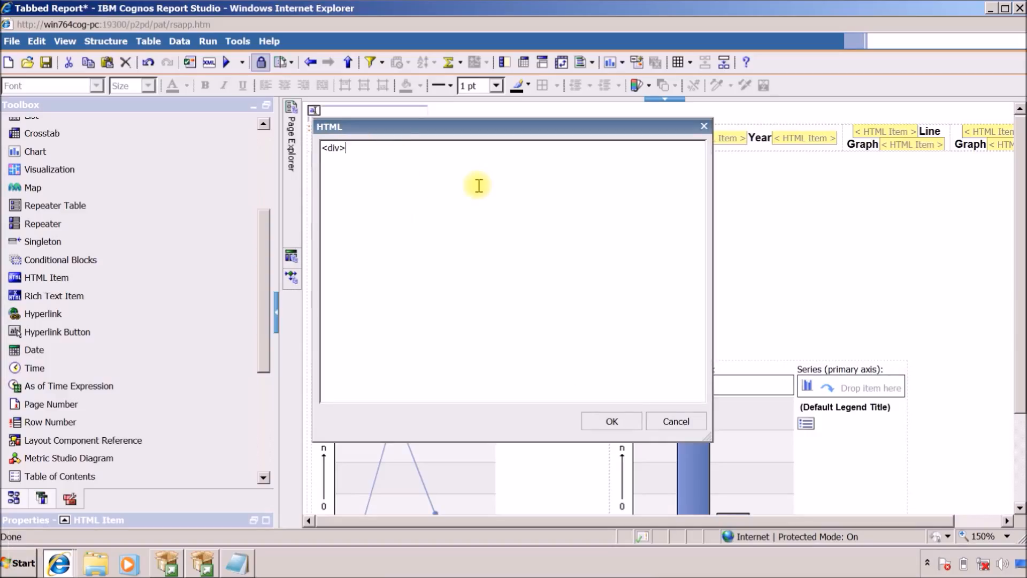
text(>)
key(ctrl+a)
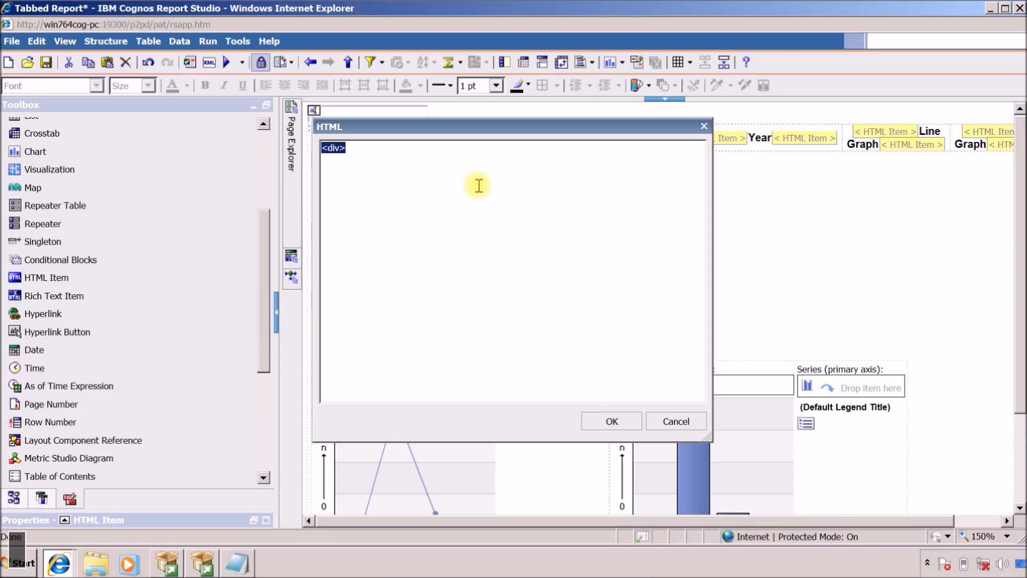
click(611, 421)
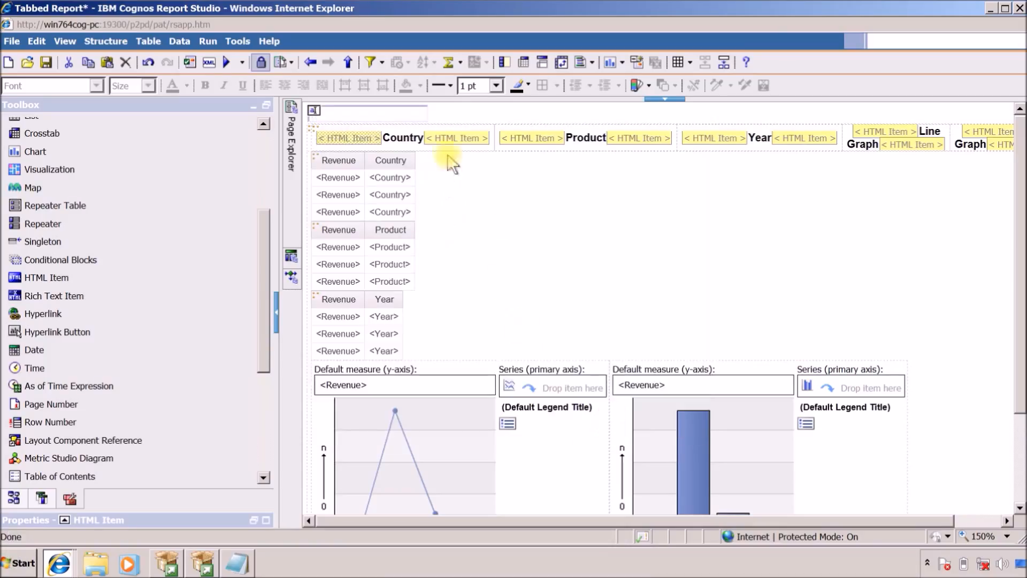
double_click(450, 139)
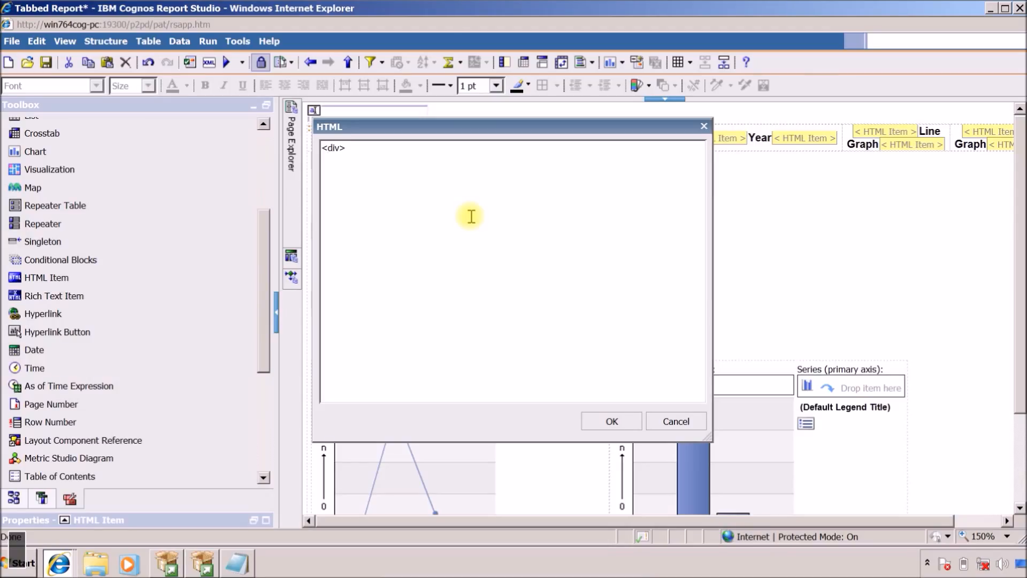
click(611, 421)
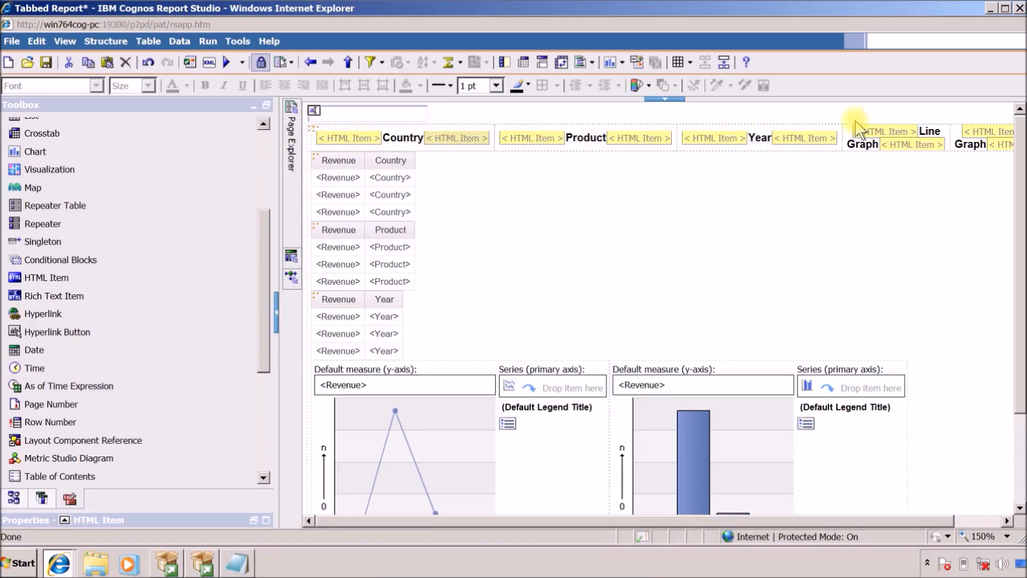
Change the HTML item before the Country heading to <div style="cursor:pointer;">.
double_click(343, 141)
text(<div>)
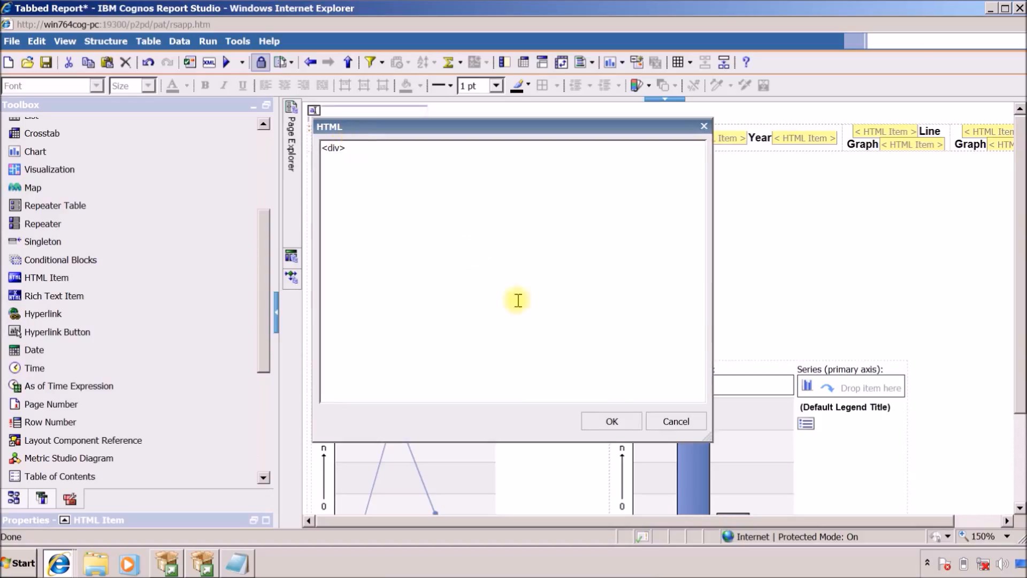
click(342, 148)
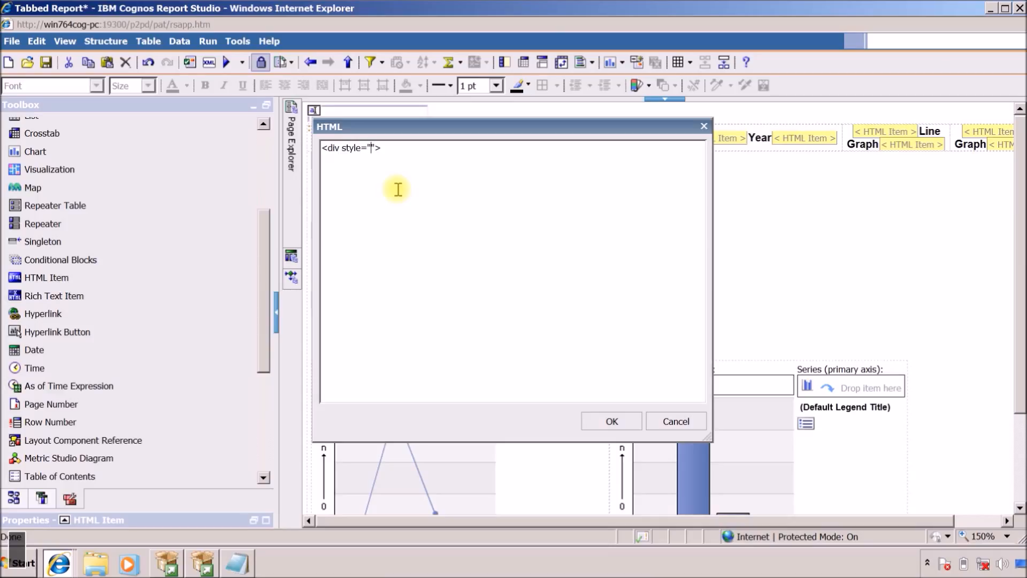
text(cursor:pointer;)
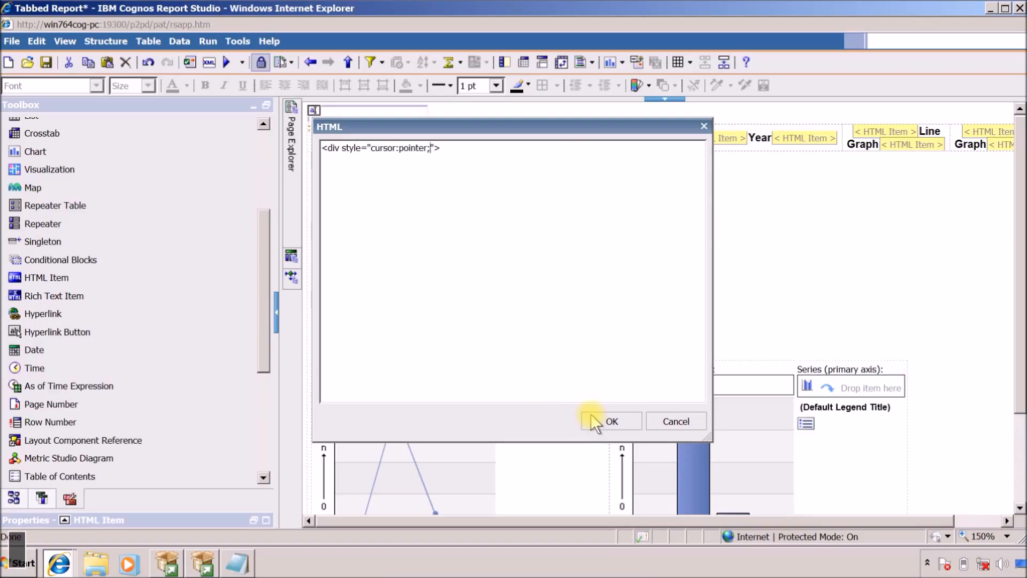
click(591, 416)
Run the report in a maximized viewer window, check how the Country heading responds to the pointer, and return to the layout.
click(226, 61)
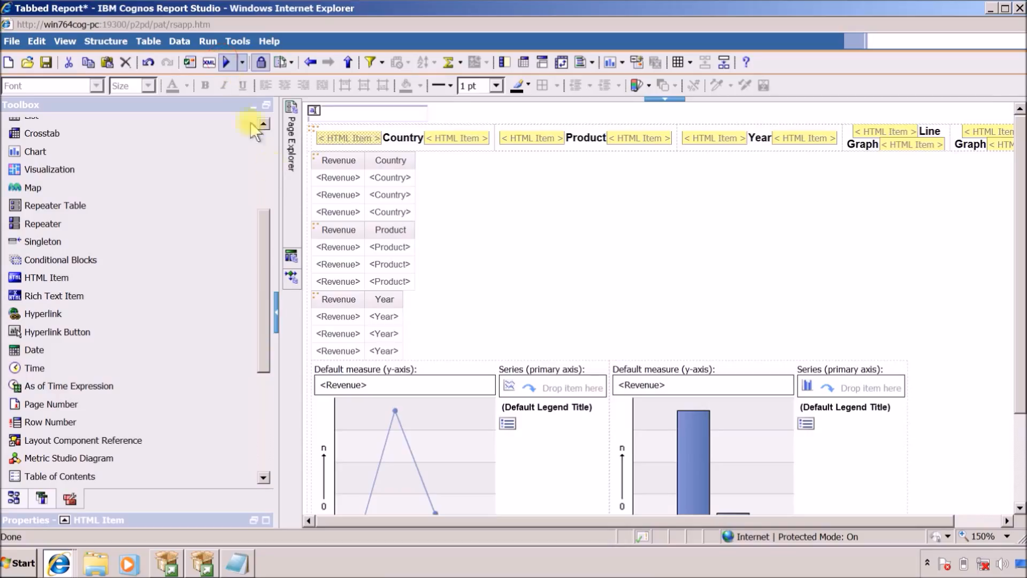
double_click(676, 100)
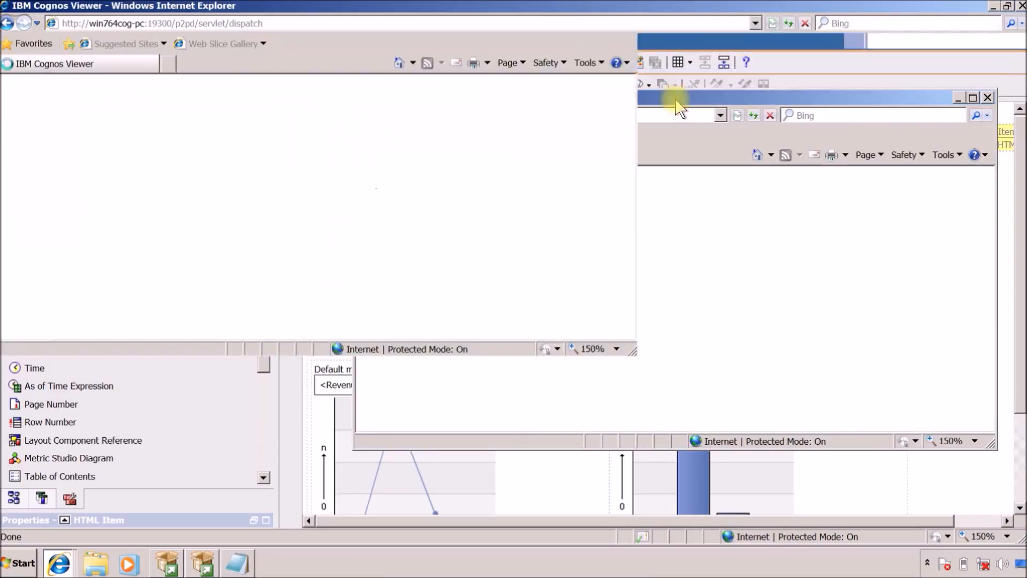
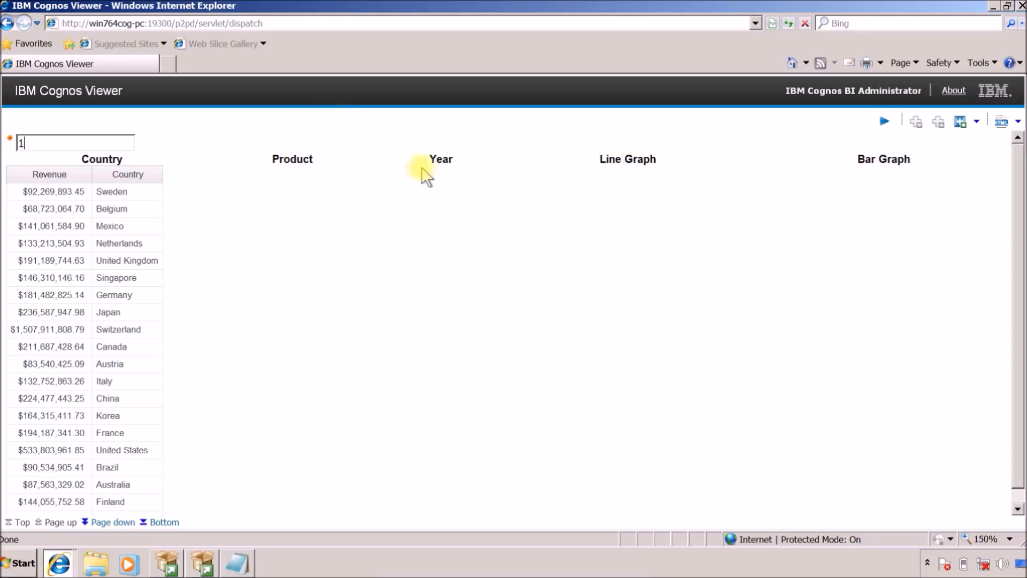
click(994, 8)
Copy the complete opening div code from the HTML item before the Country heading.
double_click(367, 136)
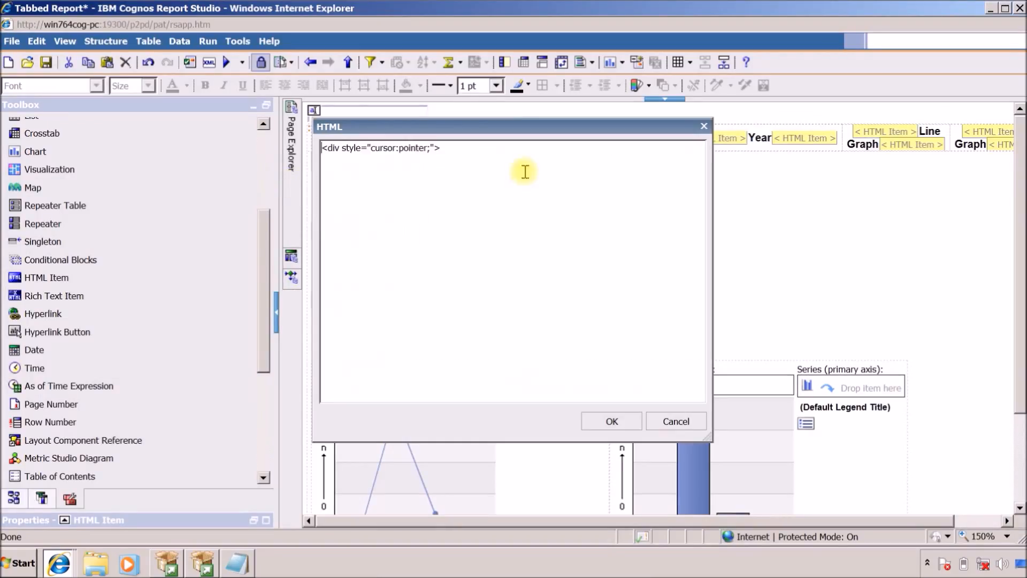
click(387, 148)
click(417, 148)
key(ctrl+a)
key(ctrl+c)
click(624, 424)
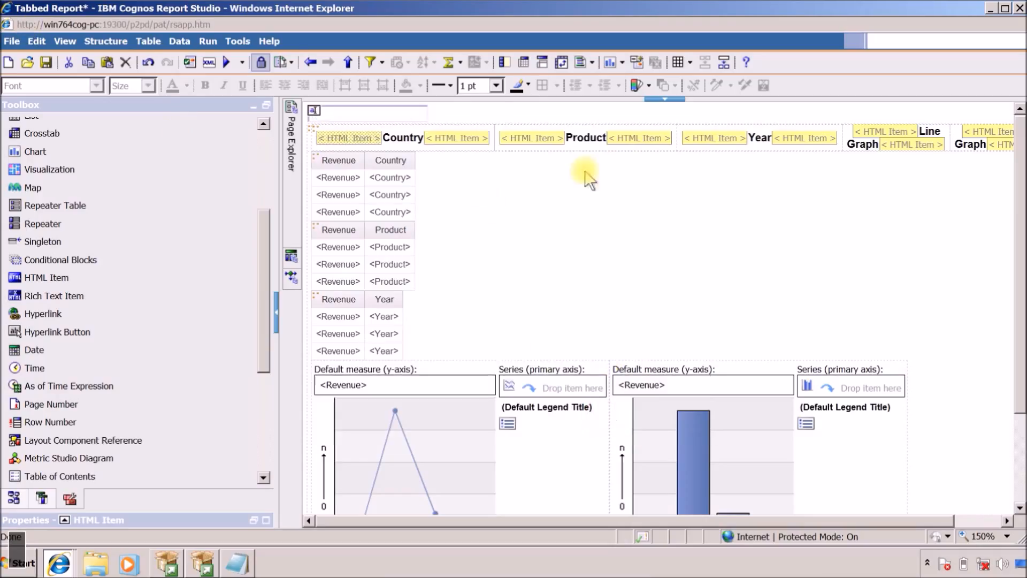
Paste <div style="cursor:pointer;"> into the HTML items before the Product and Year headings.
double_click(523, 137)
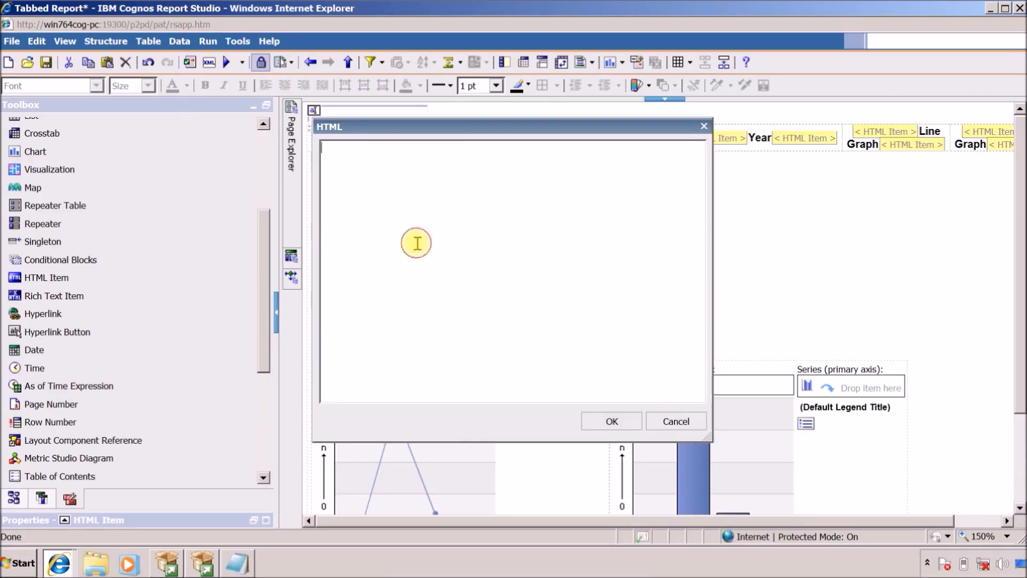
key(ctrl+v)
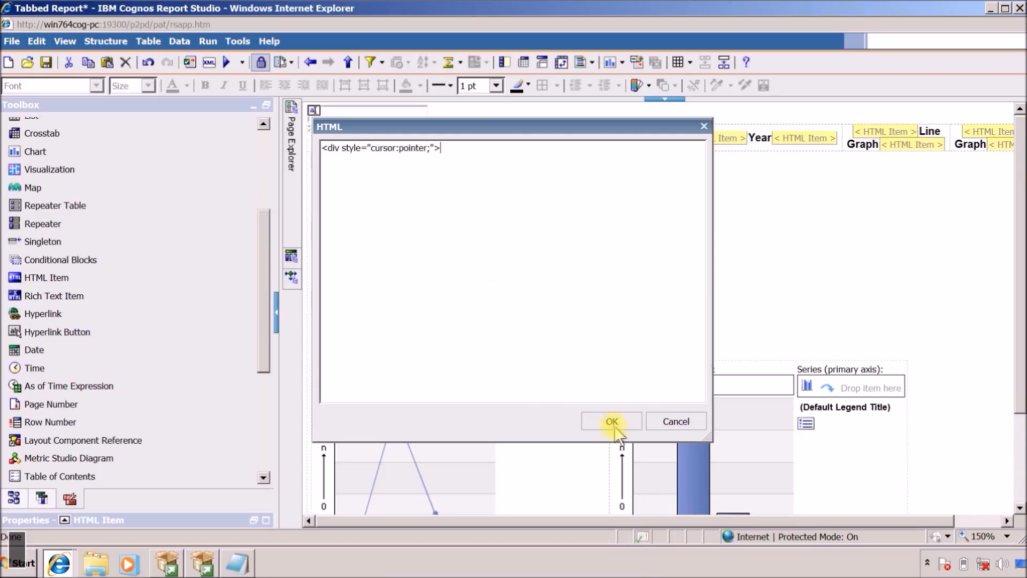
click(604, 421)
double_click(715, 137)
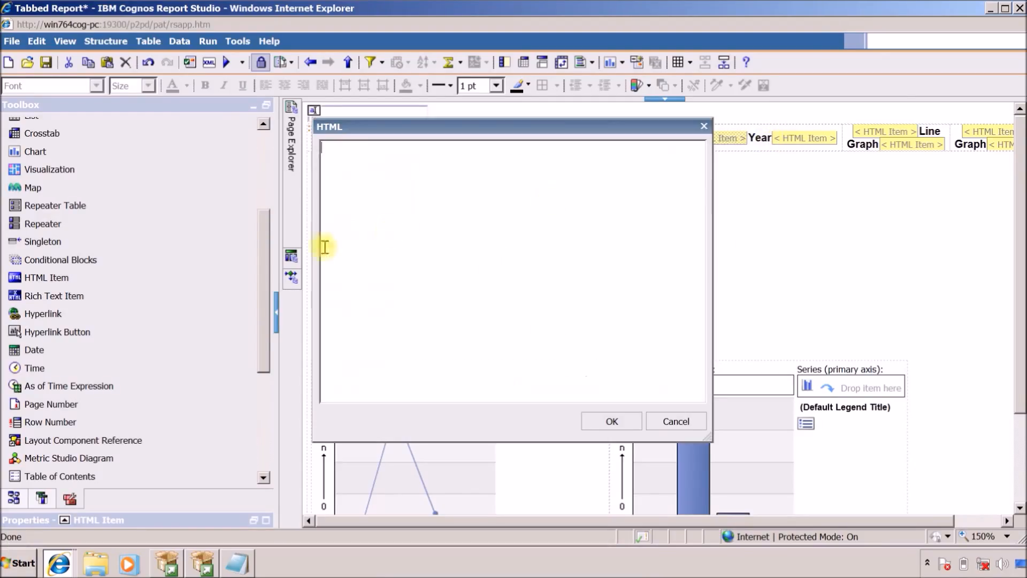
key(ctrl+v)
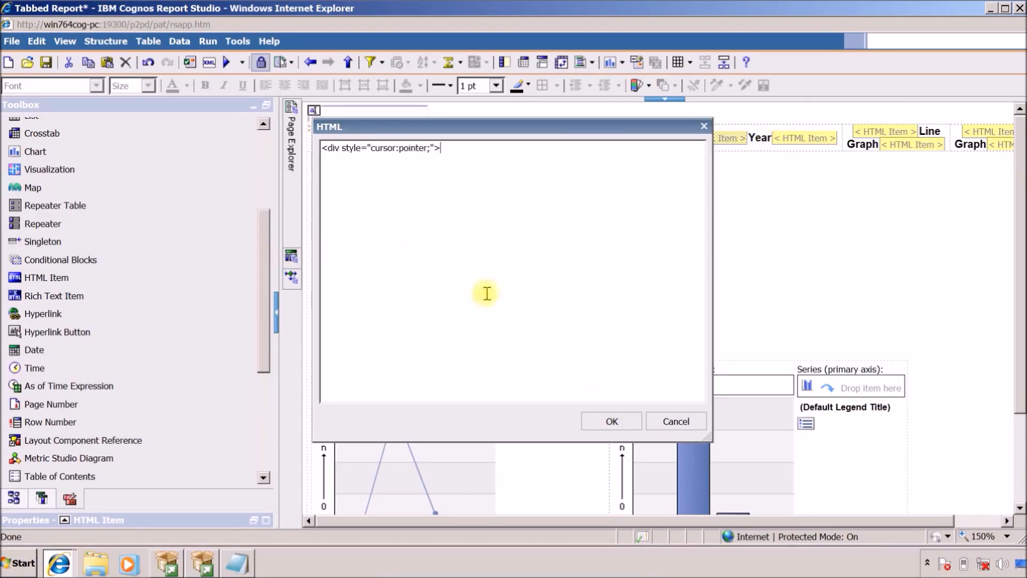
click(610, 421)
Paste the copied opening div code into the HTML items before the Line Graph and Bar Graph headings.
double_click(884, 132)
click(406, 223)
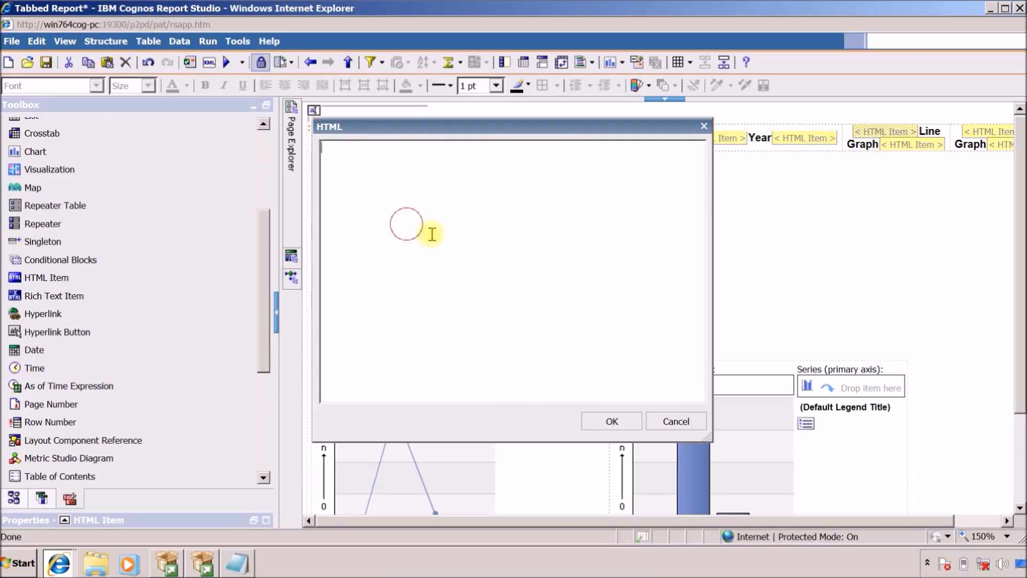
key(ctrl+v)
click(612, 421)
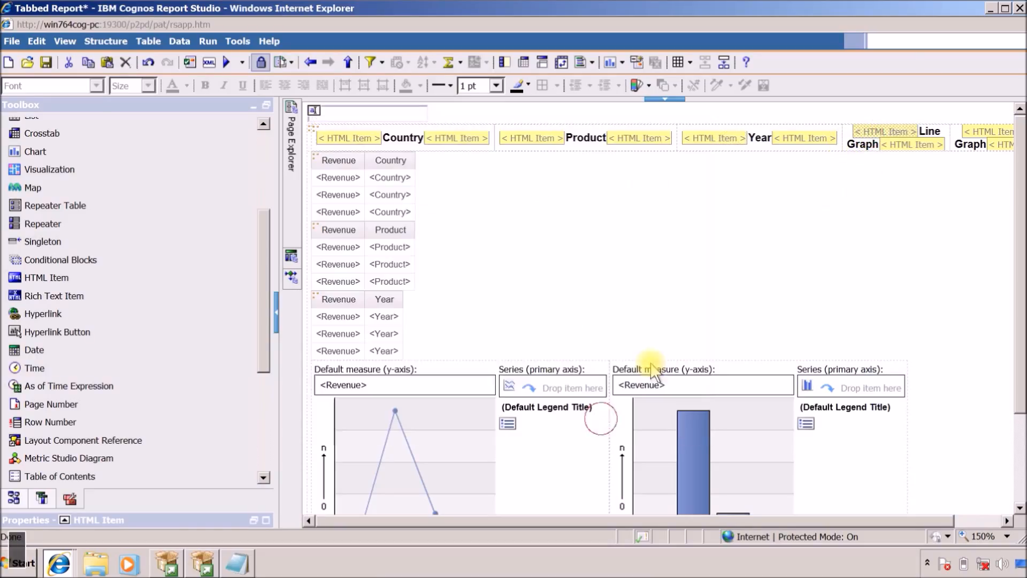
double_click(989, 133)
click(399, 235)
key(ctrl+v)
click(612, 420)
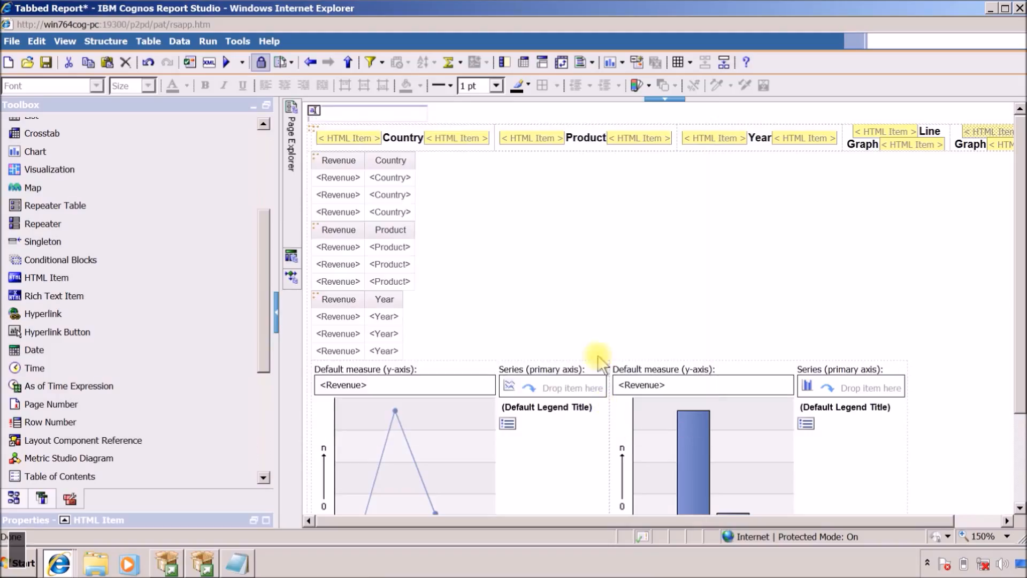
Enter the closing tag </div> in the HTML item after the Product heading.
double_click(631, 135)
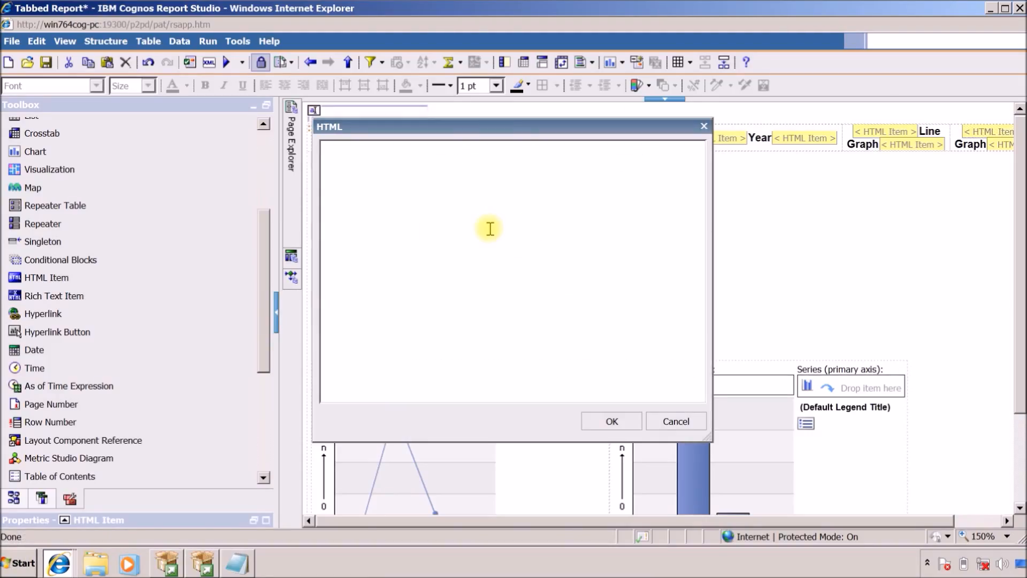
click(490, 229)
text(</div>)
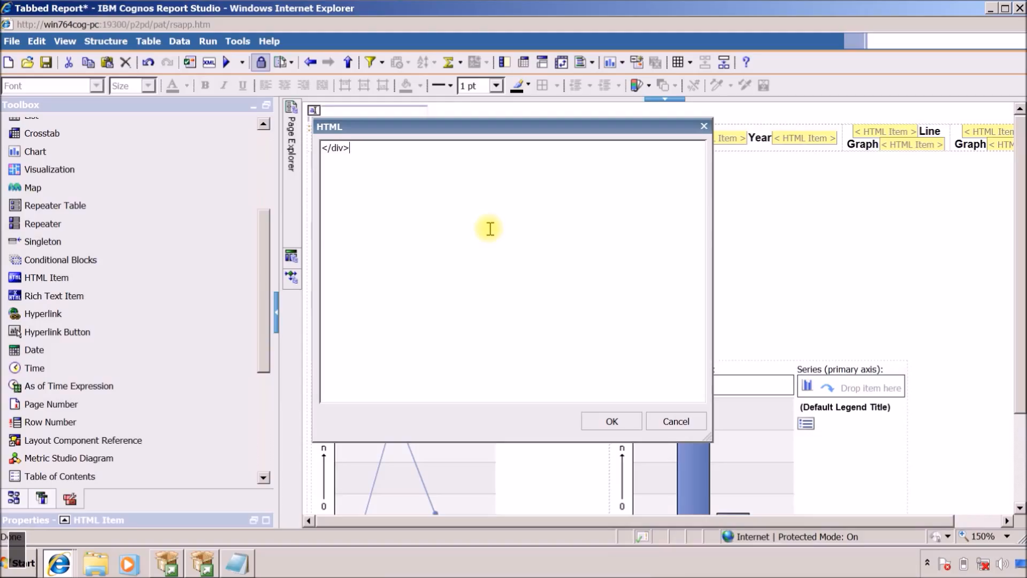
Copy the closing </div> tag from the open HTML item and paste it into the HTML item after Year.
key(ctrl+a)
key(ctrl+c)
click(605, 420)
click(791, 143)
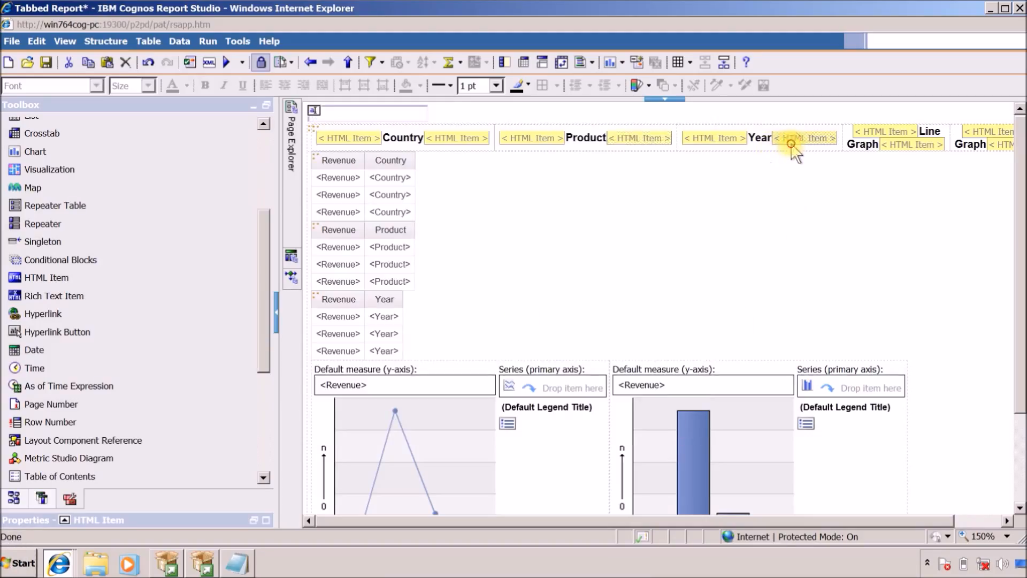
double_click(791, 143)
click(402, 223)
key(ctrl+v)
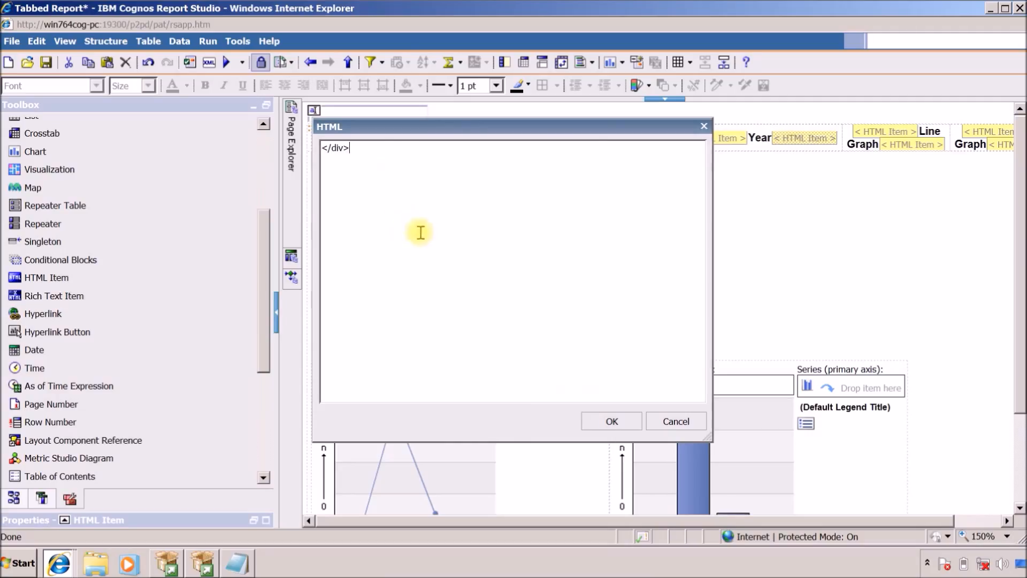
click(604, 420)
Paste the closing </div> tag into the HTML item that follows Line Graph.
click(912, 144)
double_click(912, 144)
click(534, 300)
key(ctrl+v)
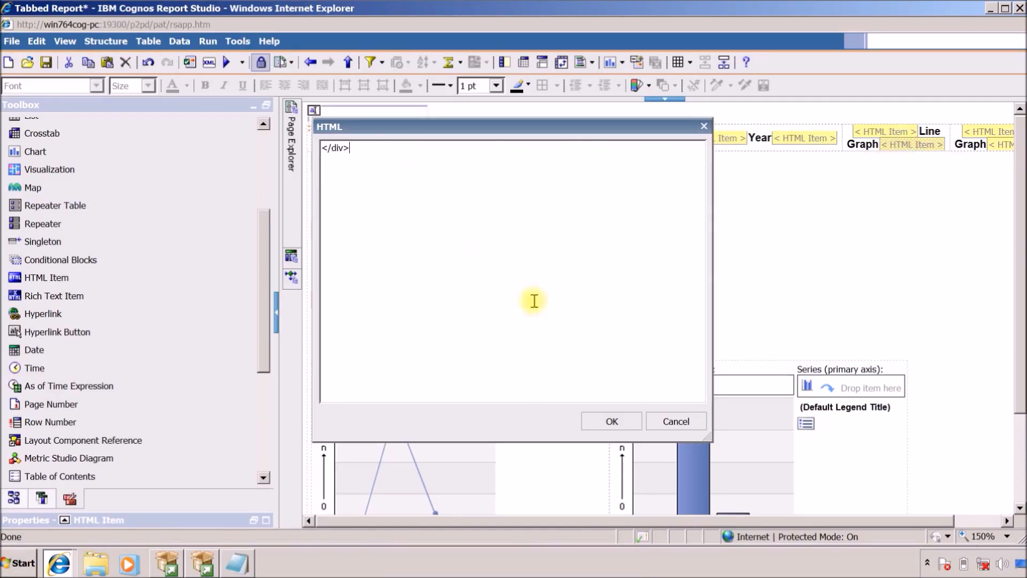
click(612, 420)
Paste the closing </div> tag into the HTML item that follows Bar Graph.
click(998, 144)
double_click(998, 144)
click(548, 236)
key(ctrl+v)
click(613, 421)
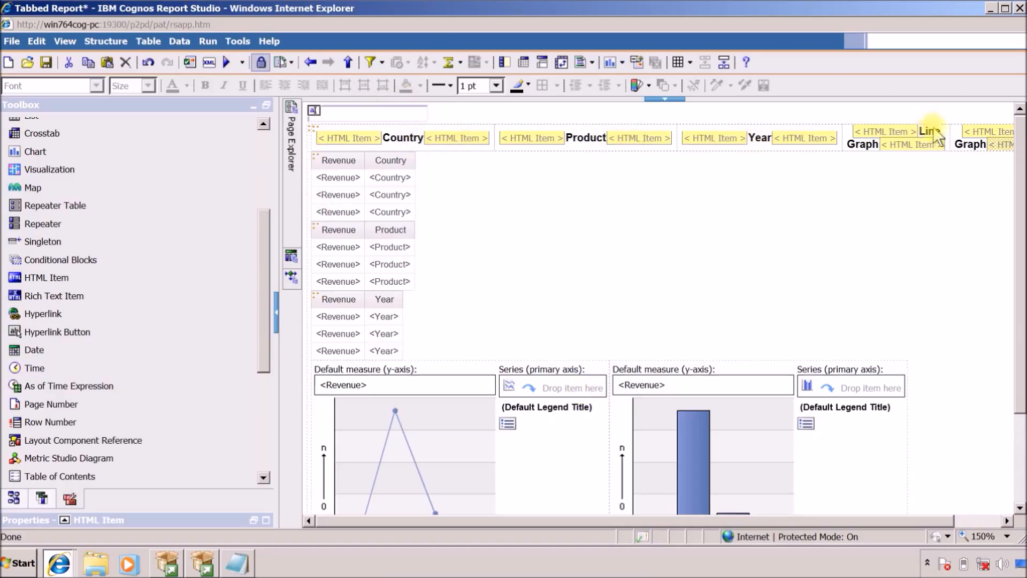
Add onclick="refreshMyReport(1)" to the opening div in the HTML item before Country, and copy that attribute.
double_click(356, 138)
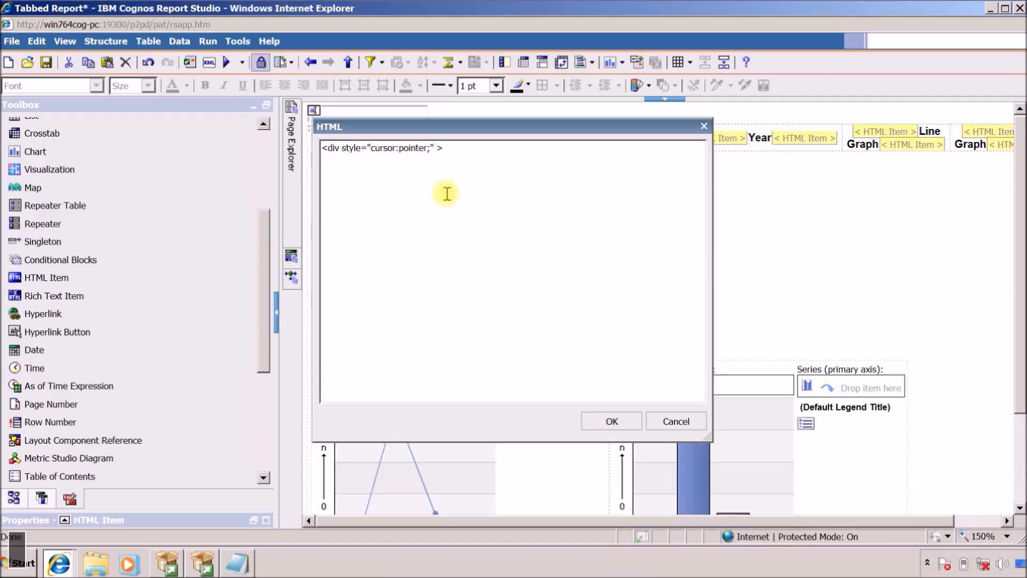
text(on)
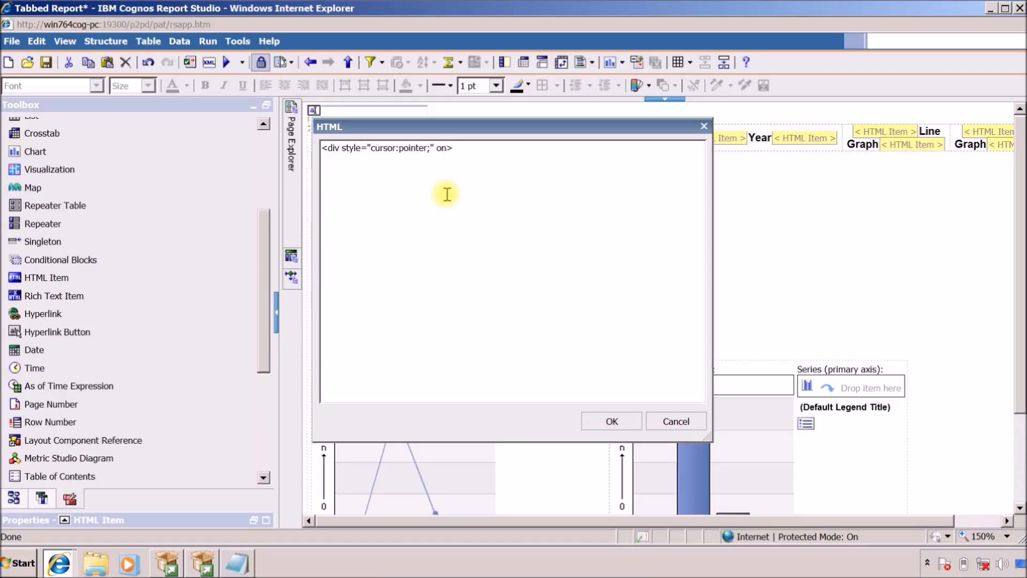
text(click=")
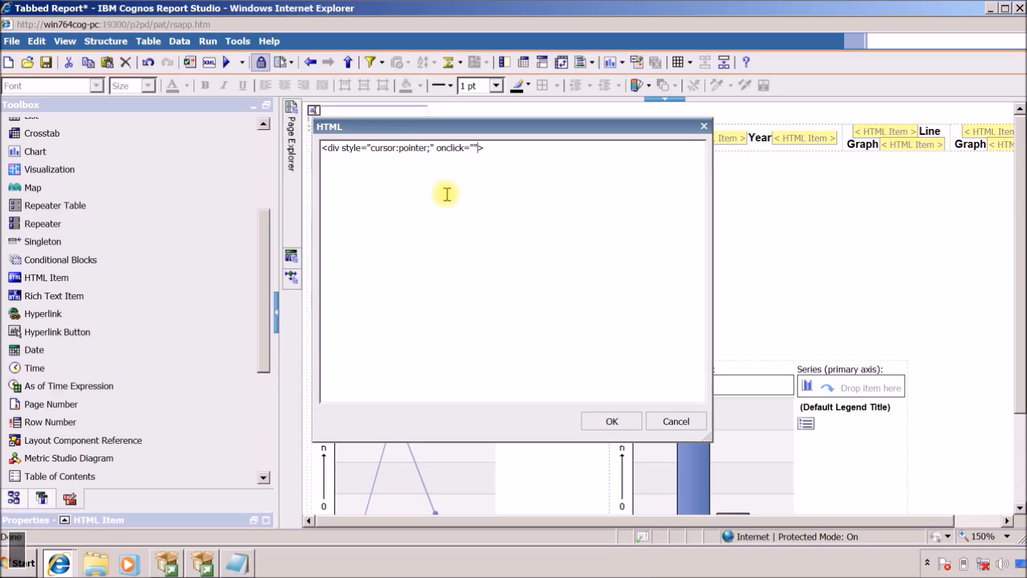
key(Left)
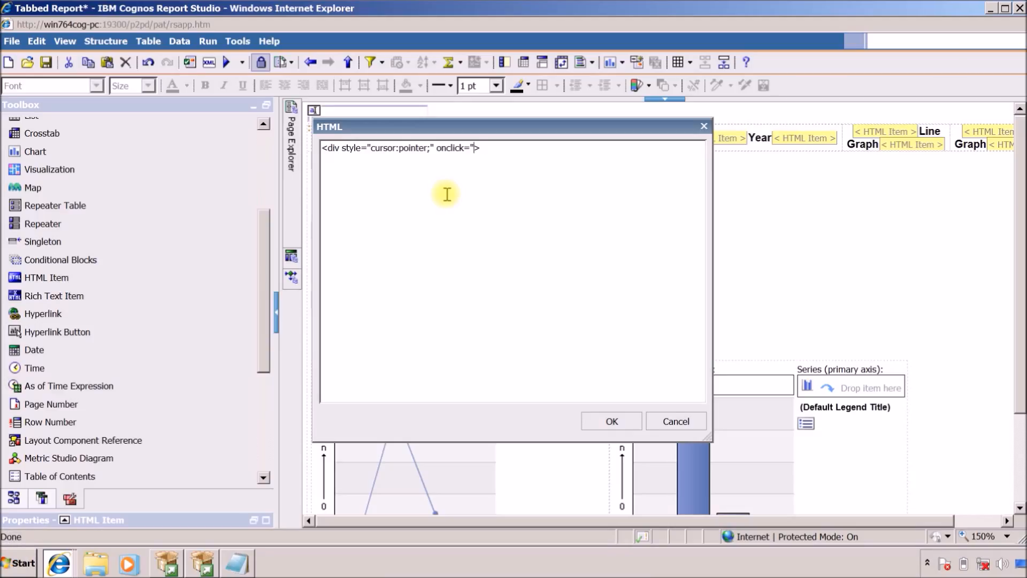
text(refreshMyR)
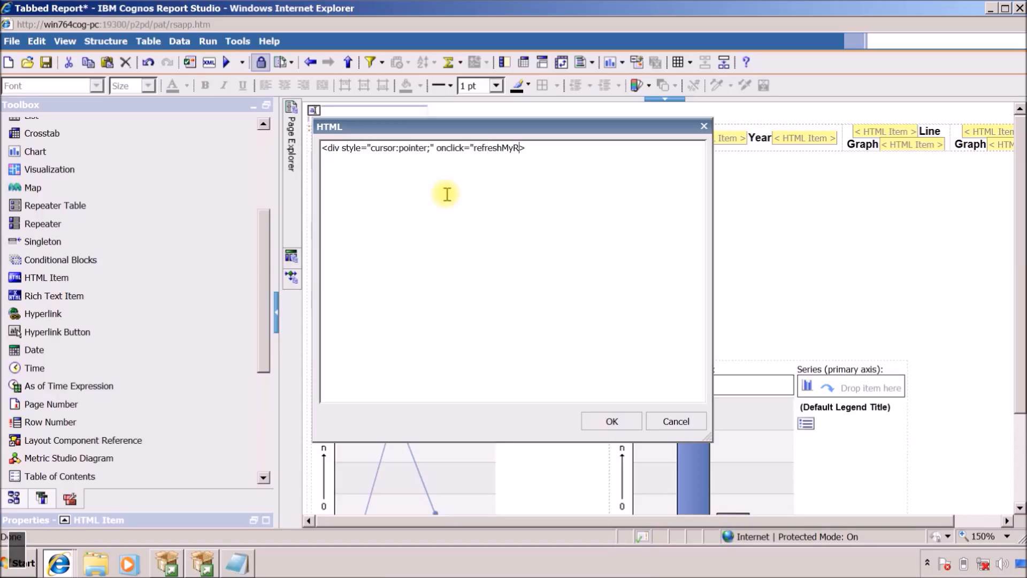
text(eport())
key(ctrl+shift+Left)
key(ctrl+shift+Left)
key(ctrl+shift+Left)
key(ctrl+shift+Left)
key(ctrl+c)
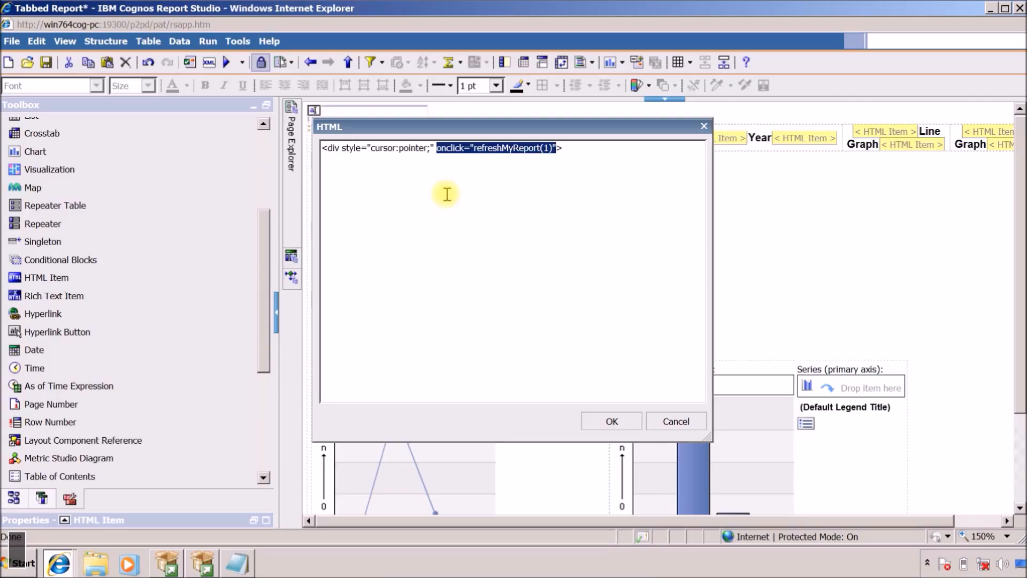
click(616, 425)
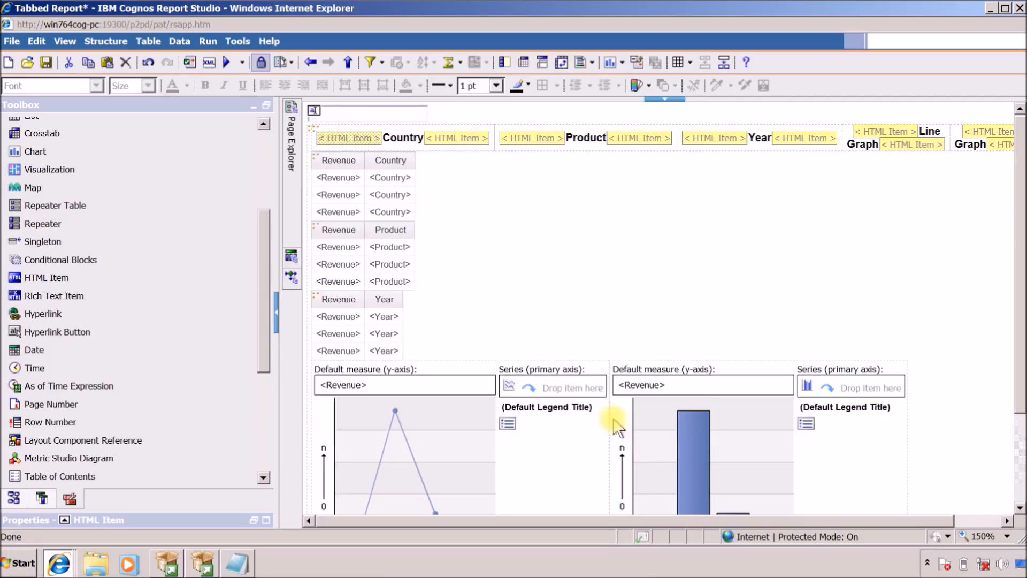
Insert the copied refreshMyReport onclick attribute into the opening div of the HTML item before Product.
double_click(541, 138)
click(436, 148)
key(ctrl+v)
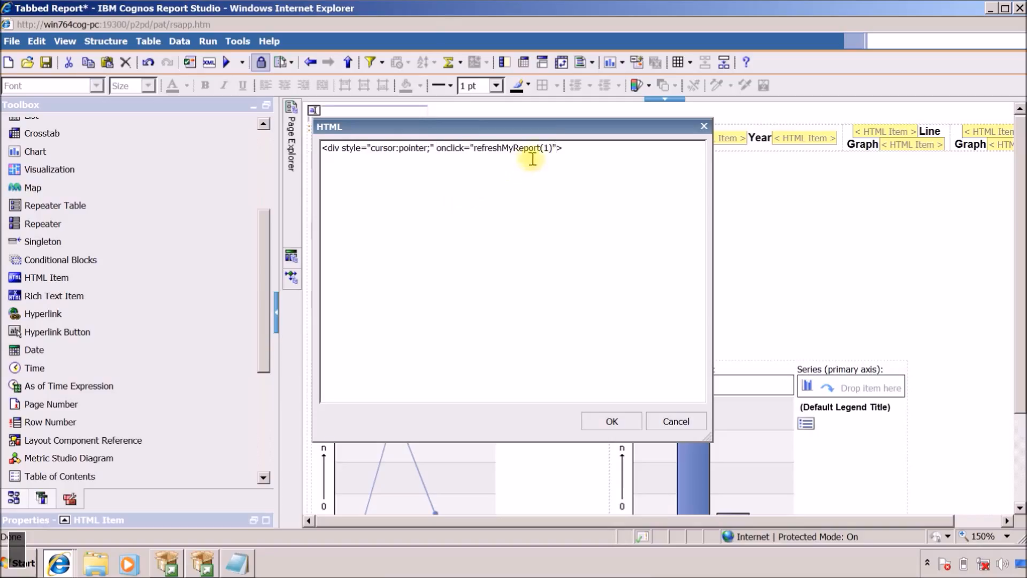
click(550, 148)
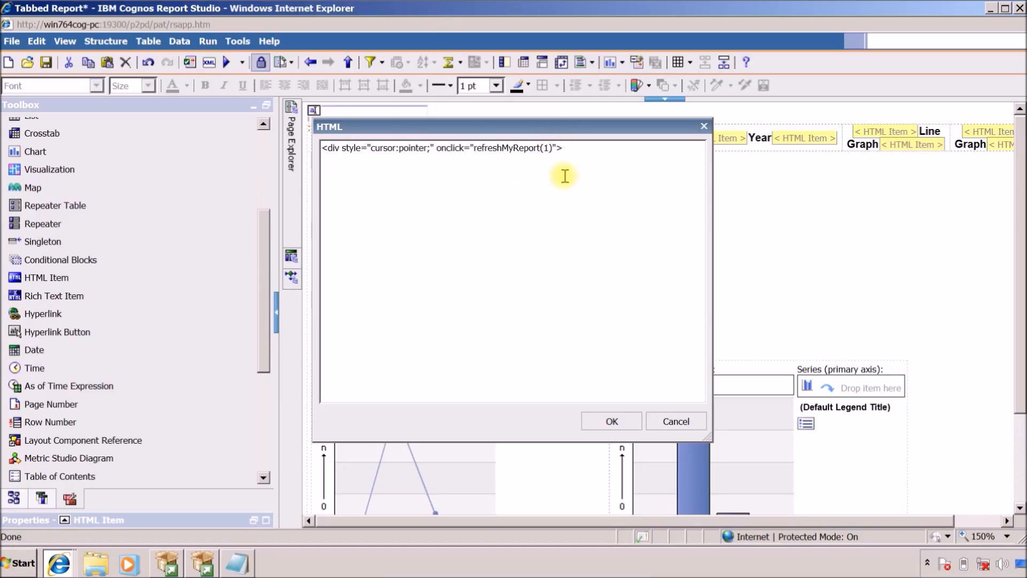
click(614, 421)
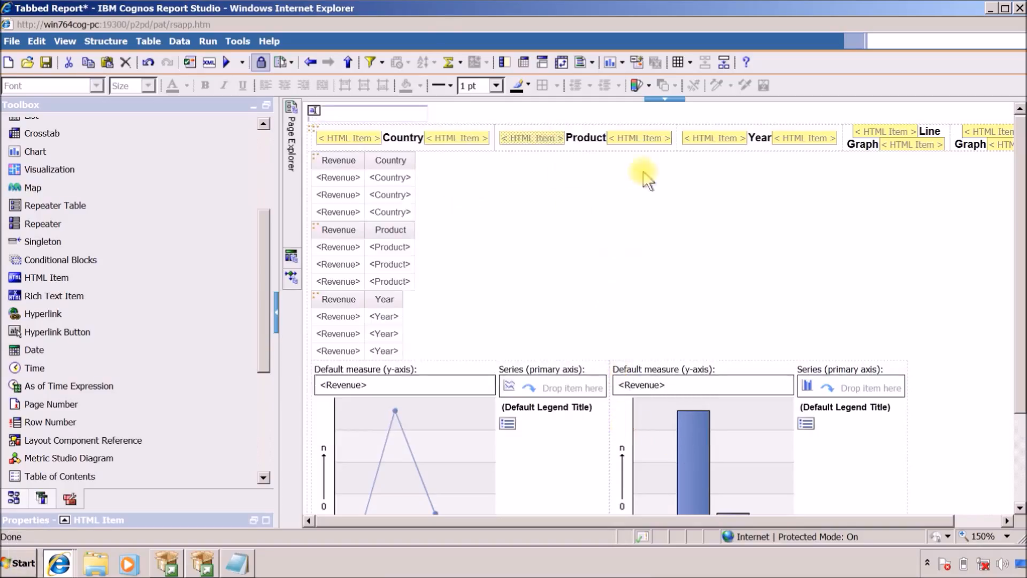
Add onclick="refreshMyReport(3)" to the opening div of the HTML item before Year.
double_click(706, 137)
click(436, 148)
key(ctrl+v)
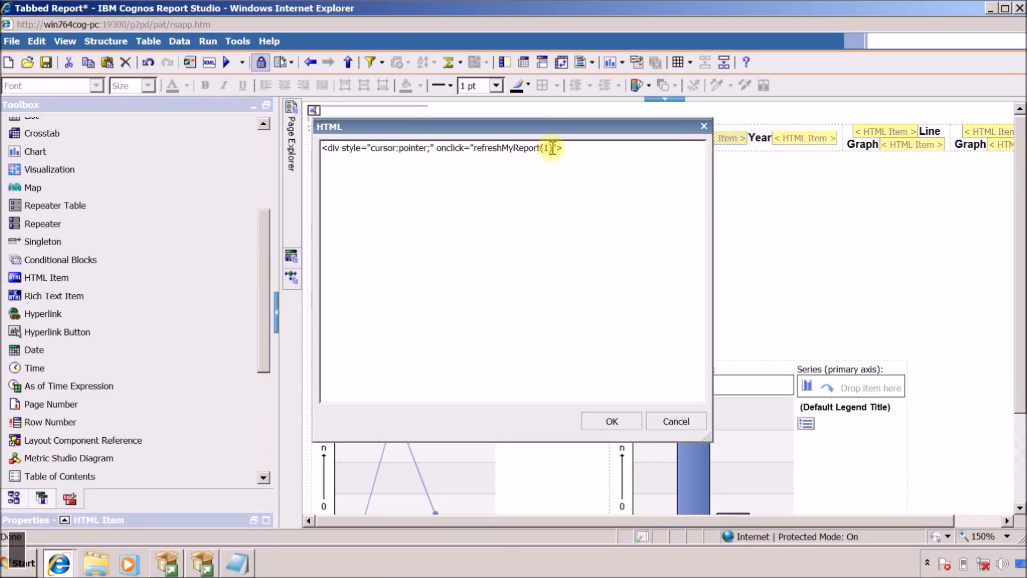
double_click(551, 149)
text(3)
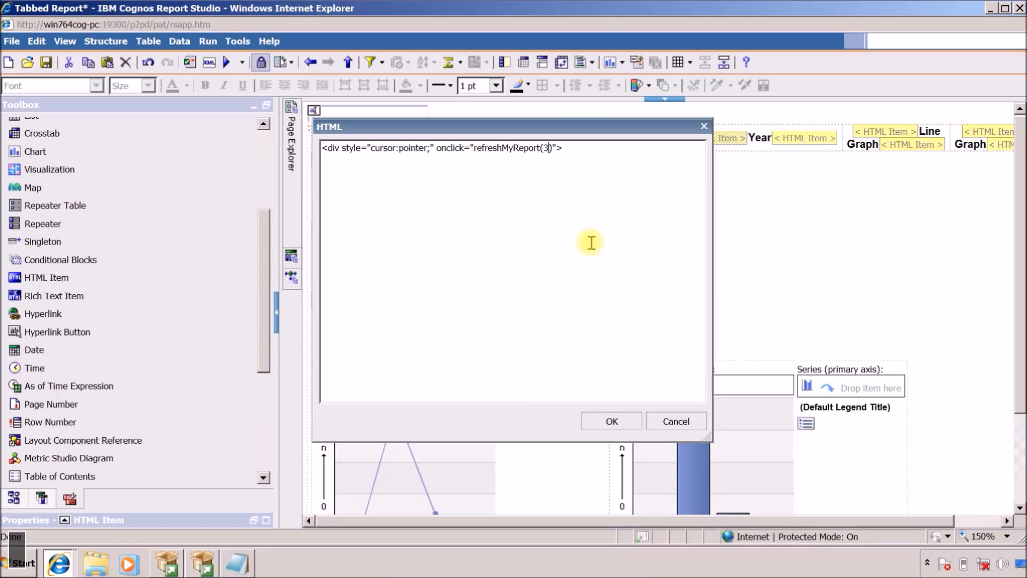
click(604, 421)
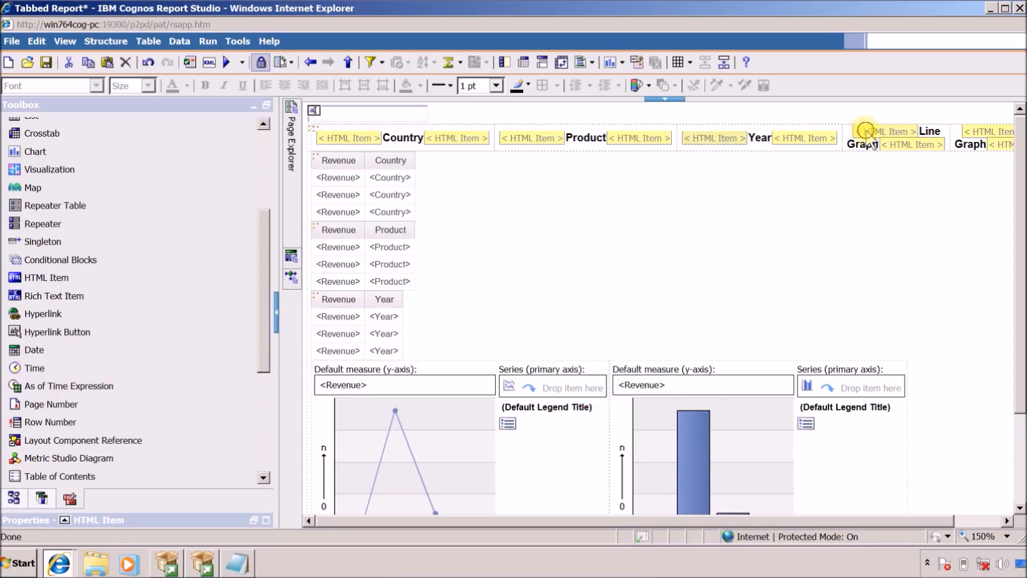
Add onclick="refreshMyReport(4)" to the opening div of the HTML item before Line Graph.
double_click(866, 131)
click(436, 148)
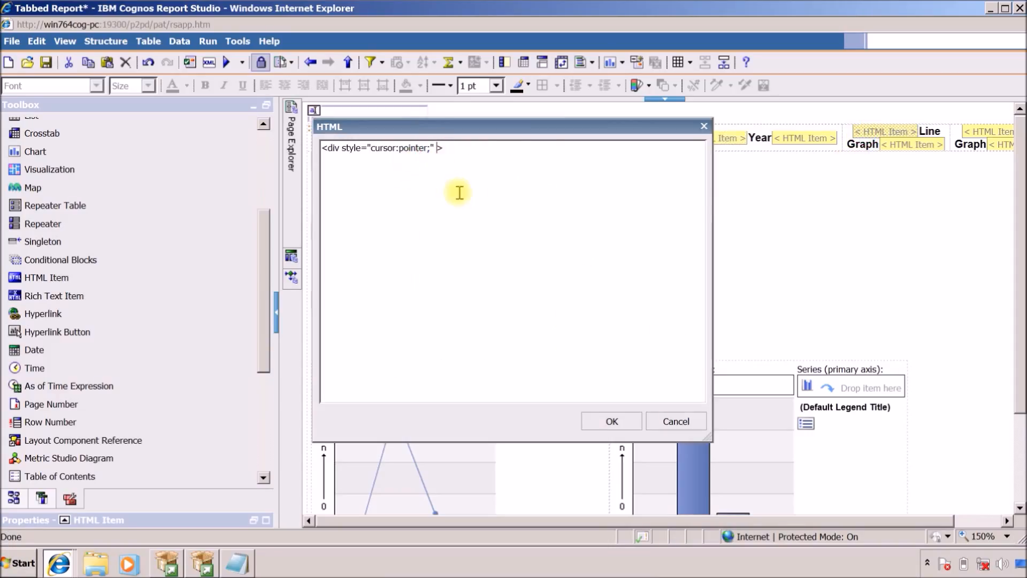
key(ctrl+v)
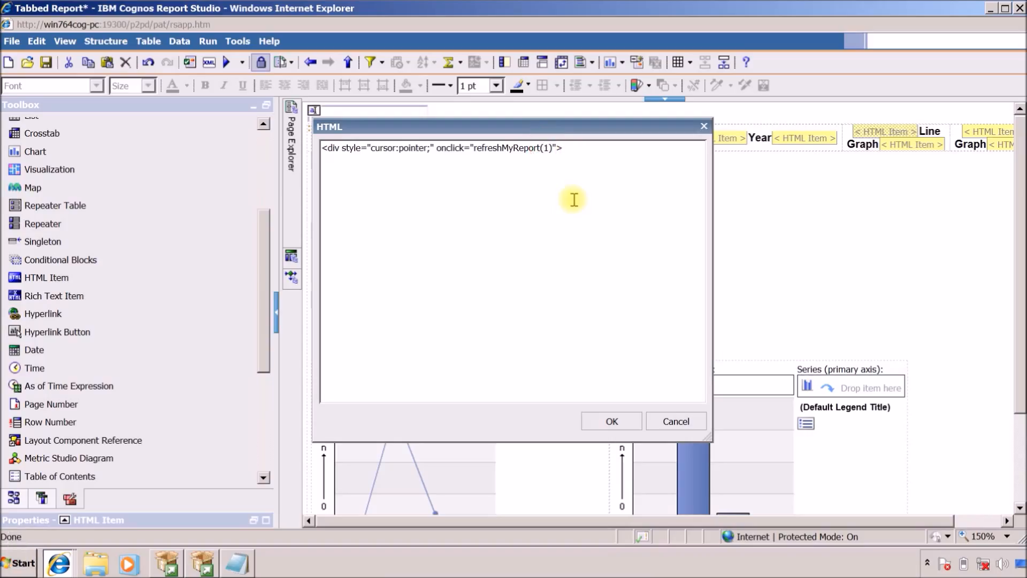
key(BackSpace)
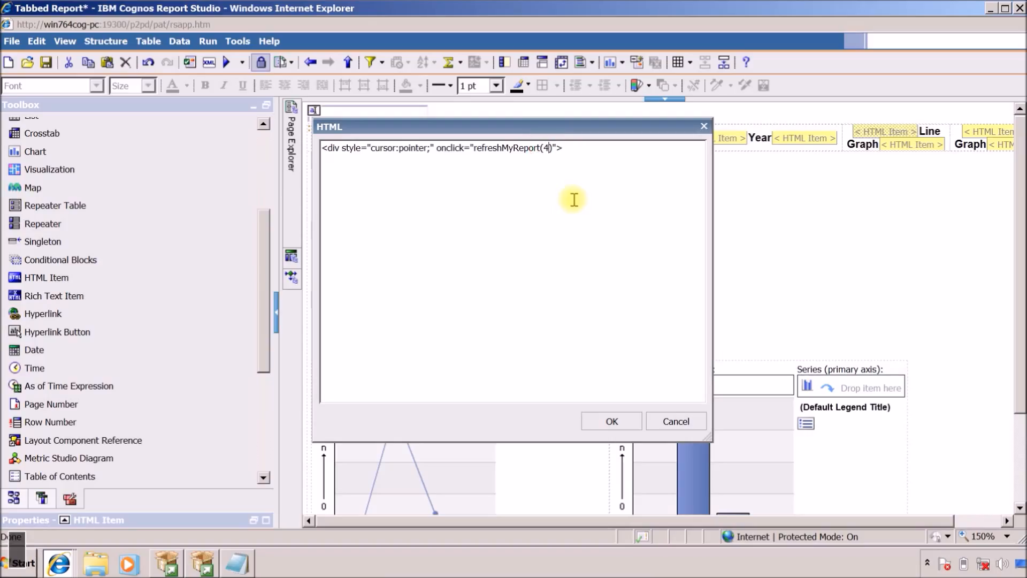
click(613, 420)
Add onclick="refreshMyReport(5)" to the opening div of the HTML item before Bar Graph.
click(990, 134)
double_click(990, 134)
click(437, 147)
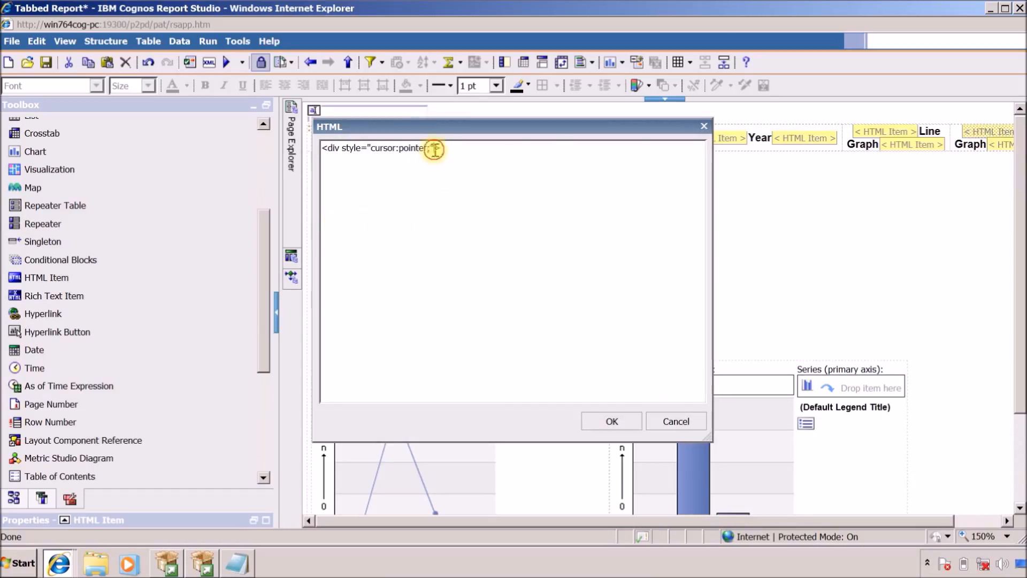
key(ctrl+v)
click(544, 148)
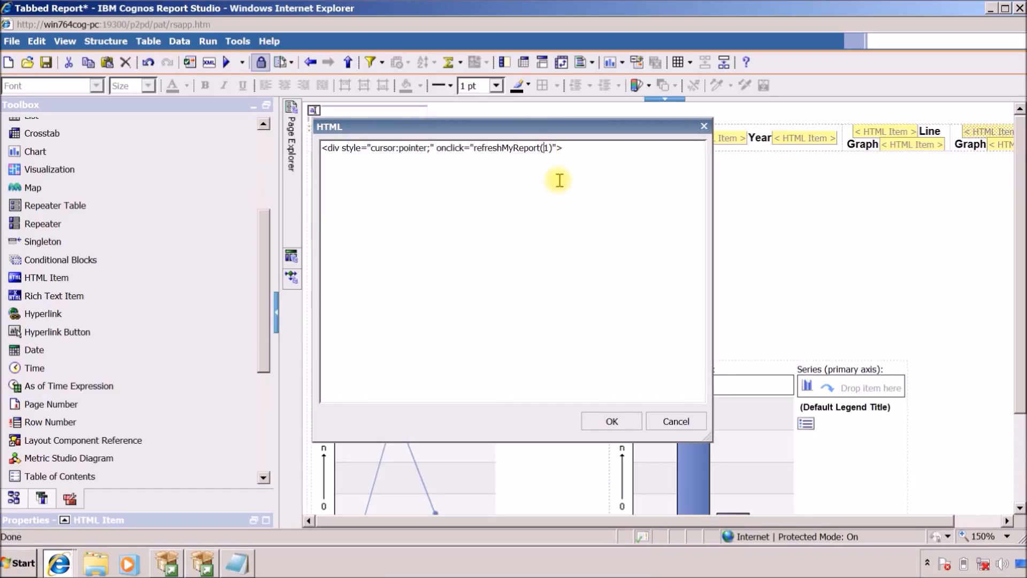
key(Delete)
text(5)
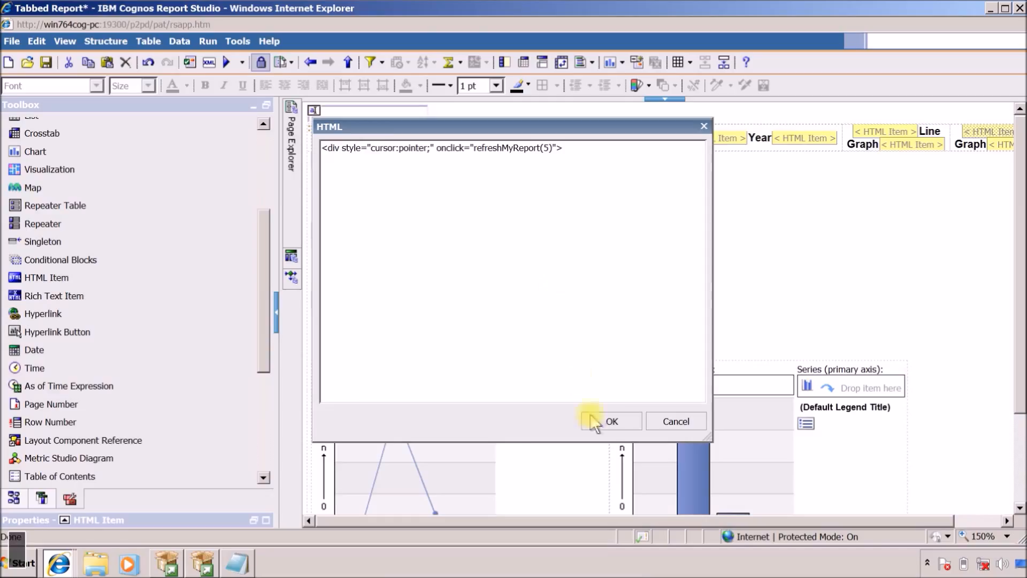
click(604, 429)
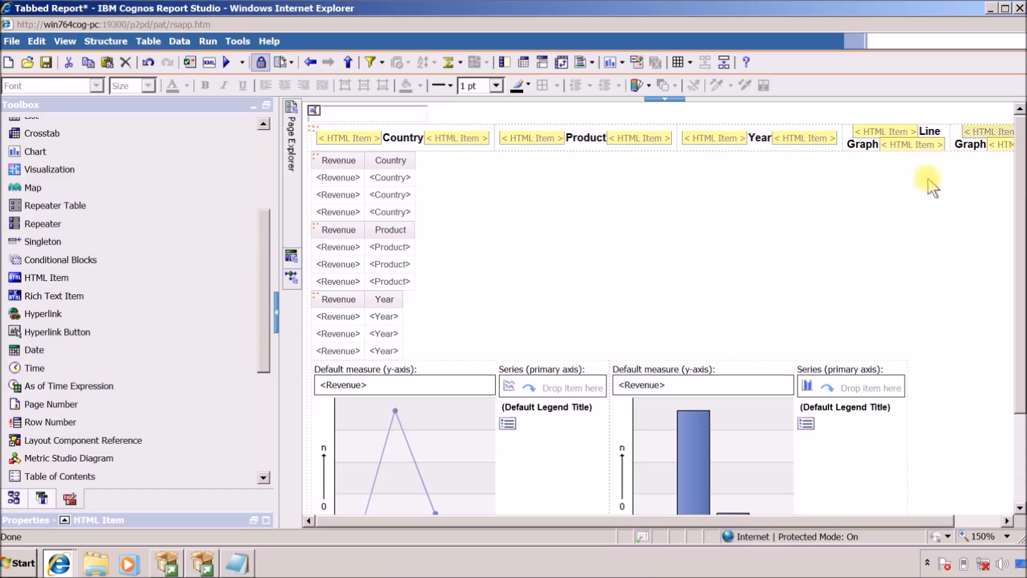
Append an empty <script></script> block after the closing div in the HTML item that follows Bar Graph.
drag(742, 521, 857, 516)
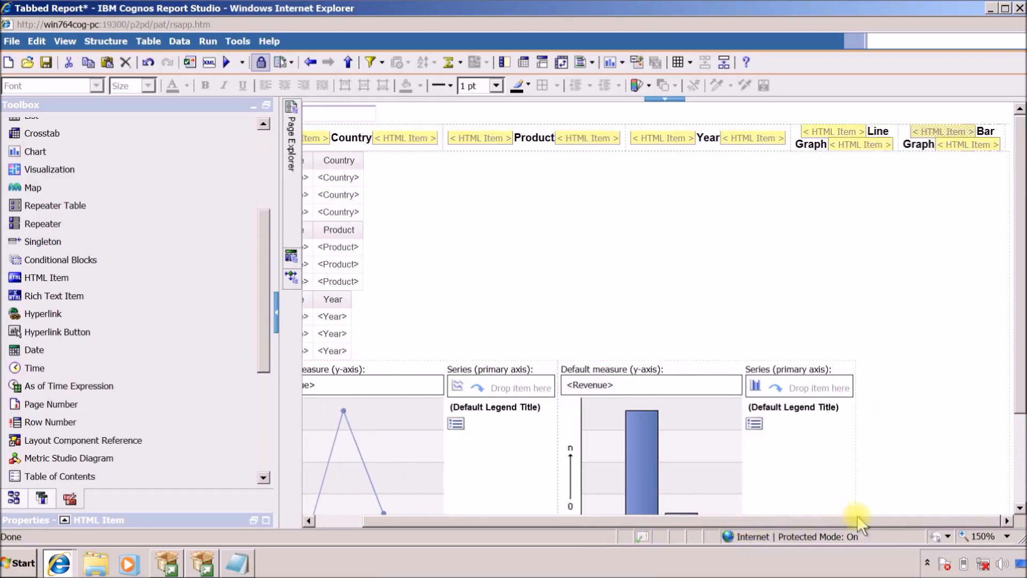
click(967, 148)
click(863, 150)
click(762, 140)
click(589, 138)
click(950, 145)
double_click(974, 145)
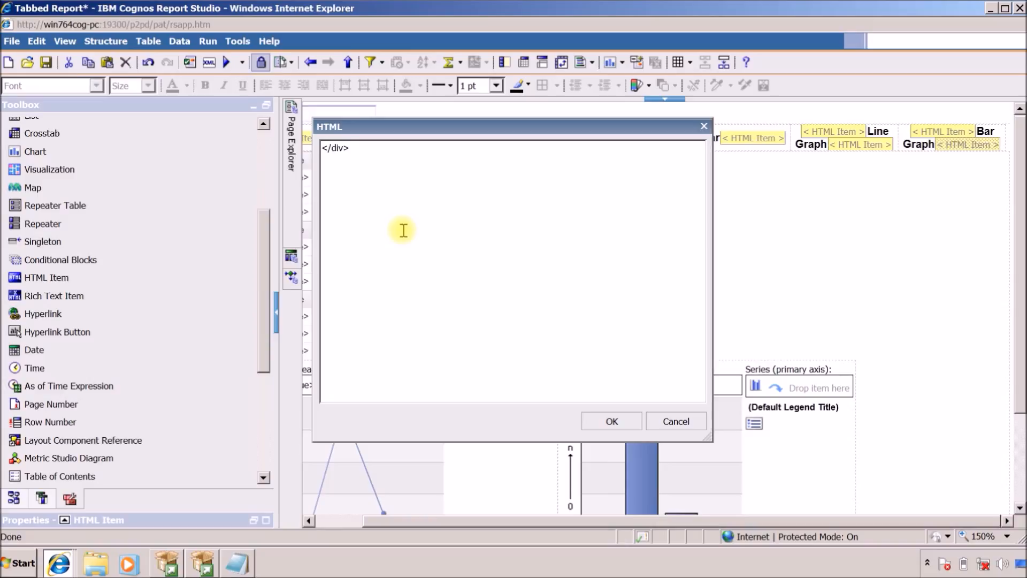
text(<script></s)
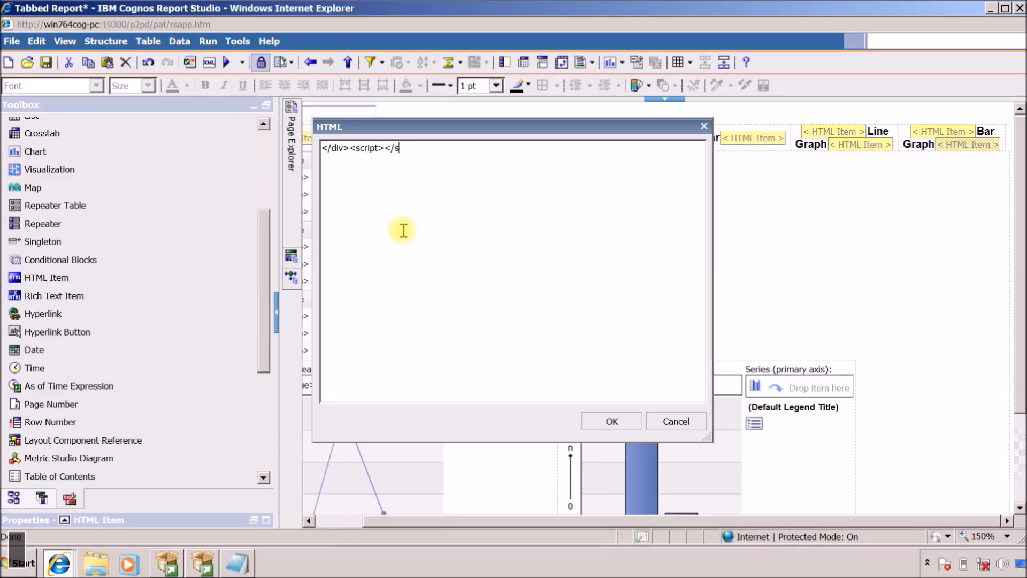
text(cript)
text(>)
key(Left)
key(Left)
key(Return)
key(Return)
key(Up)
Declare a function refreshMyReport(ID) inside the script block, reusing the copied attribute text and removing its onclick part.
text(function)
text(onclick="refreshMyReport(1)")
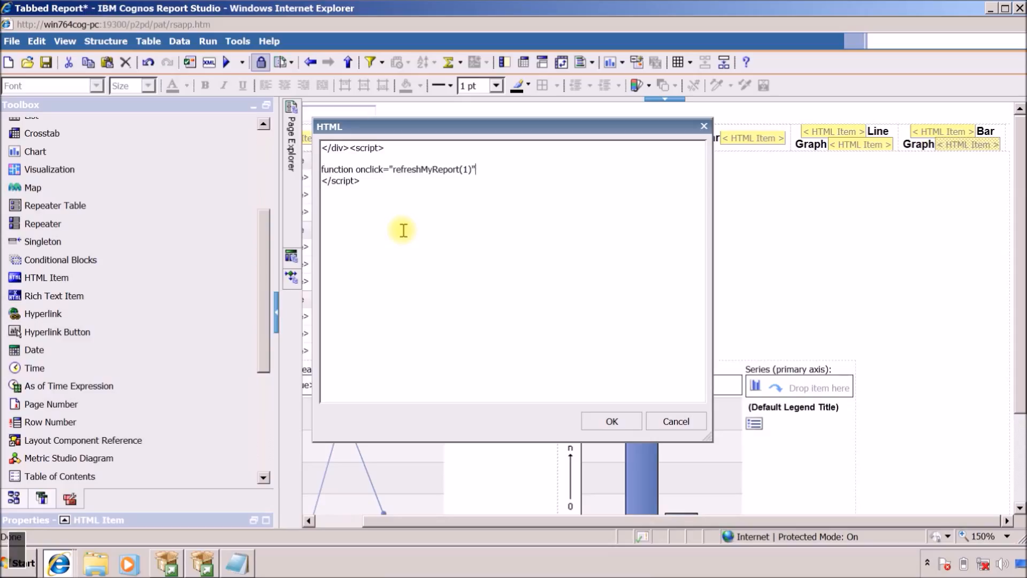
key(Left)
key(Left)
key(Left)
key(shift+Left)
key(shift+Left)
key(shift+Left)
key(shift+Left)
key(shift+Left)
key(shift+Left)
key(shift+Left)
key(shift+Left)
key(shift+Left)
key(BackSpace)
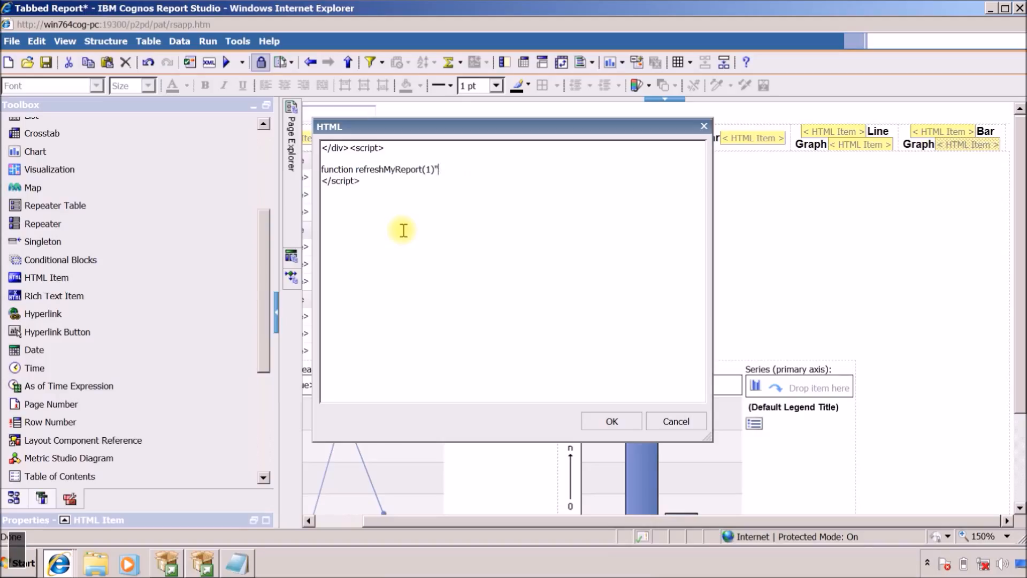
key(Left)
Give the refreshMyReport function a braced body containing alert(ID); and save the HTML item.
key(Return)
text({)
key(Return)
text(})
key(Return)
text(ale)
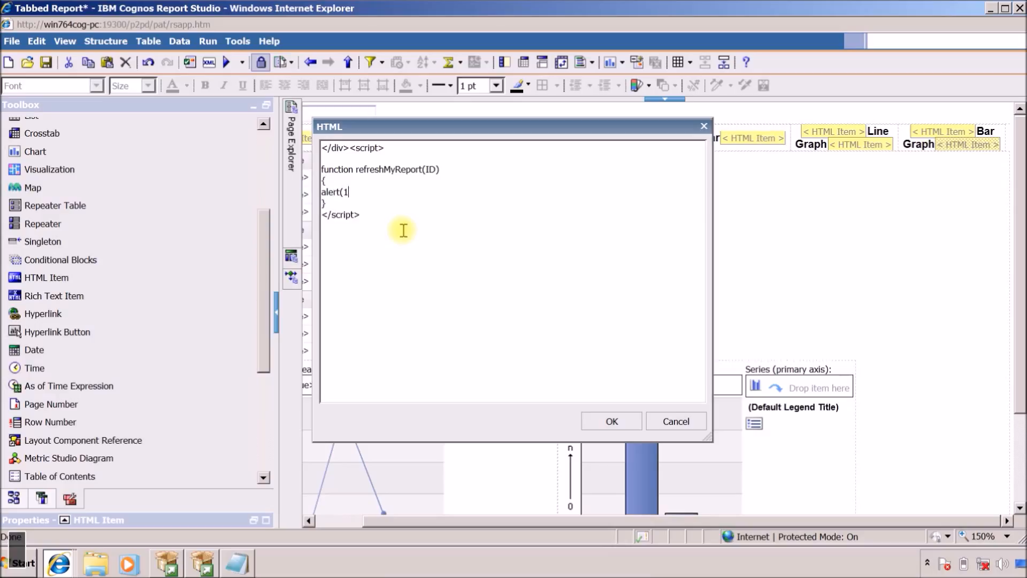
text(rt(ID);)
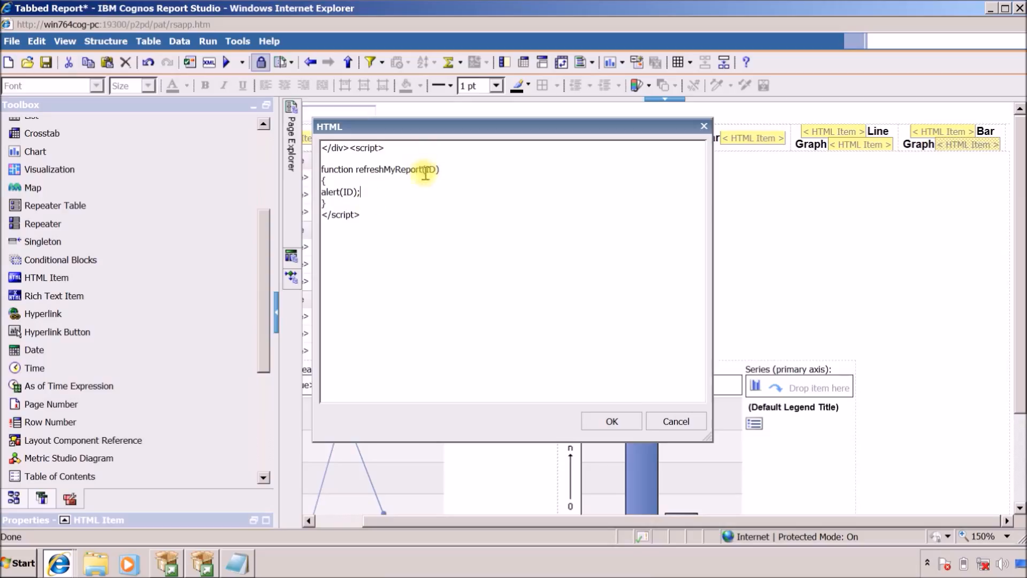
drag(361, 192, 321, 192)
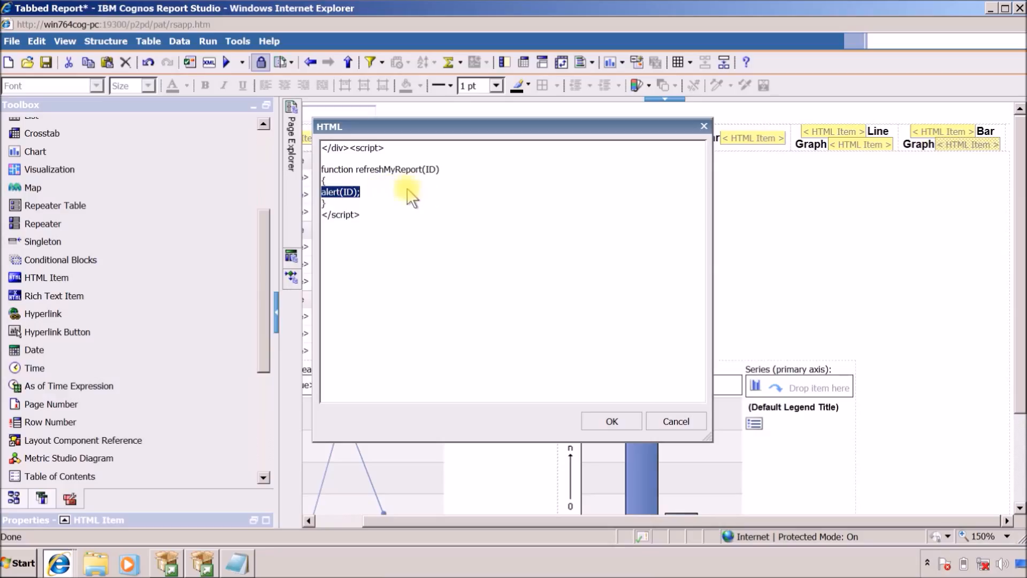
click(613, 421)
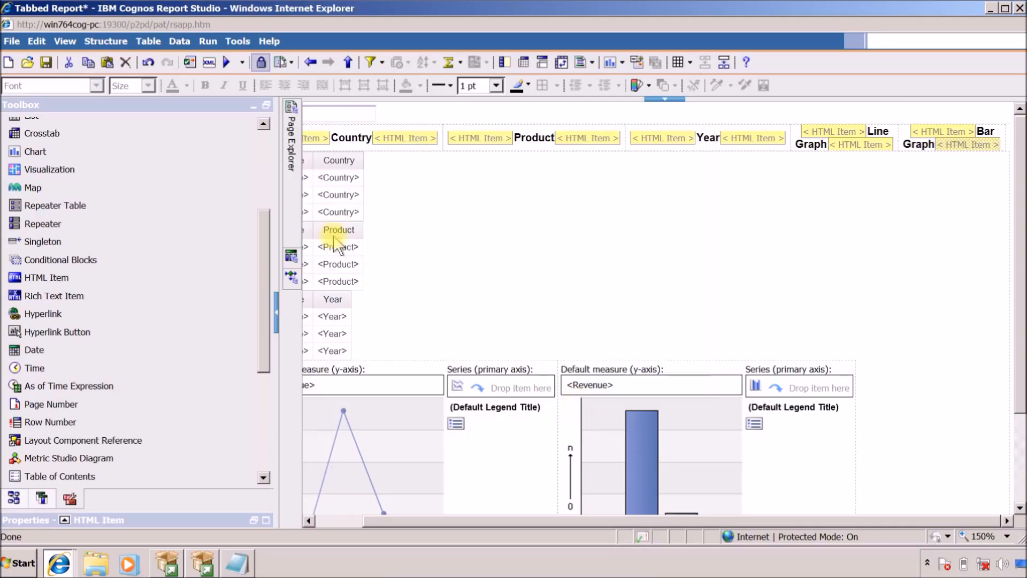
Run the report and maximize the viewer window to test the tab headings.
click(227, 63)
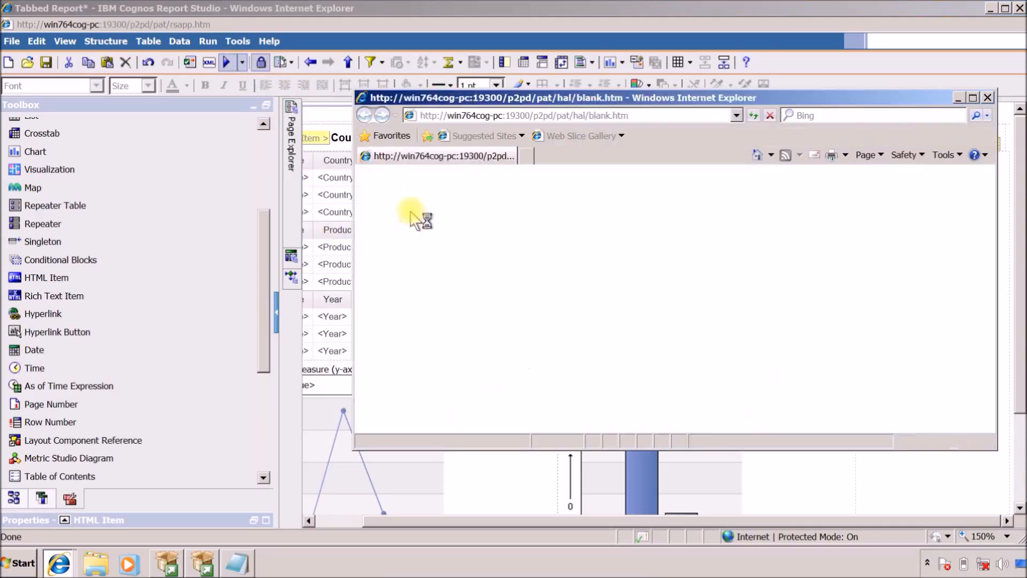
double_click(598, 96)
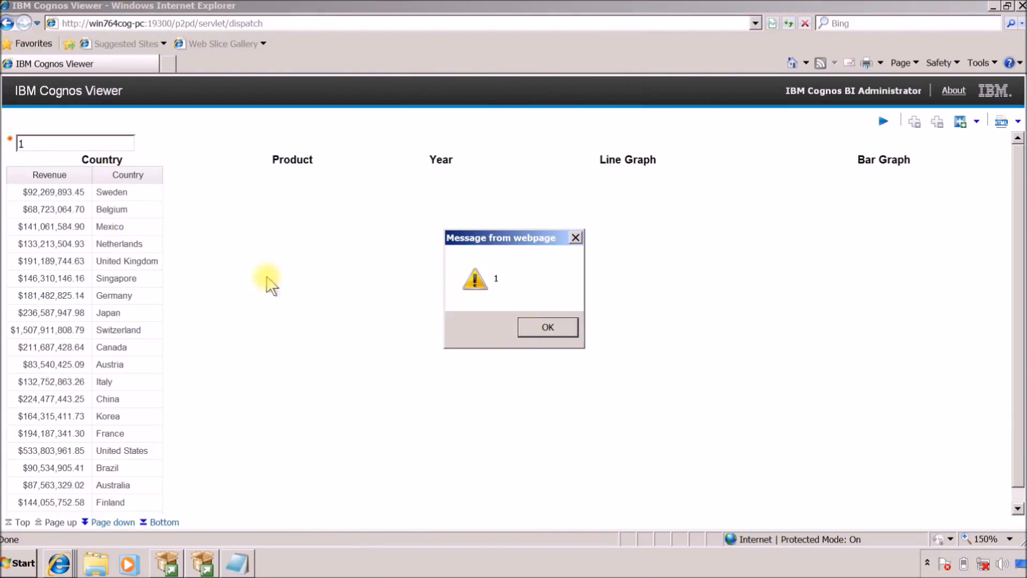
Test the Product, Year, Line Graph and Bar Graph headings, dismissing each alert, and close the report viewer.
click(535, 327)
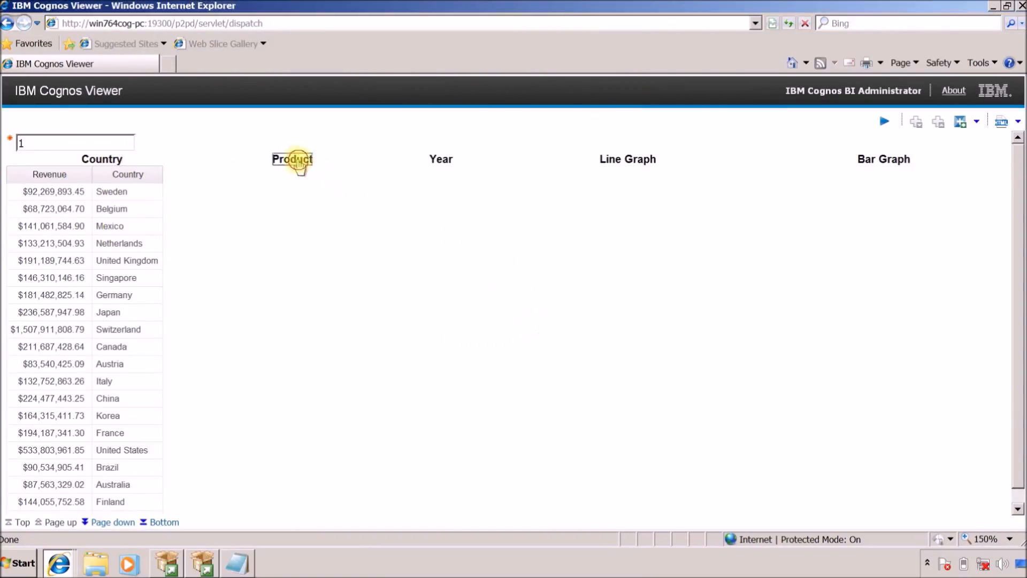
click(537, 328)
click(535, 327)
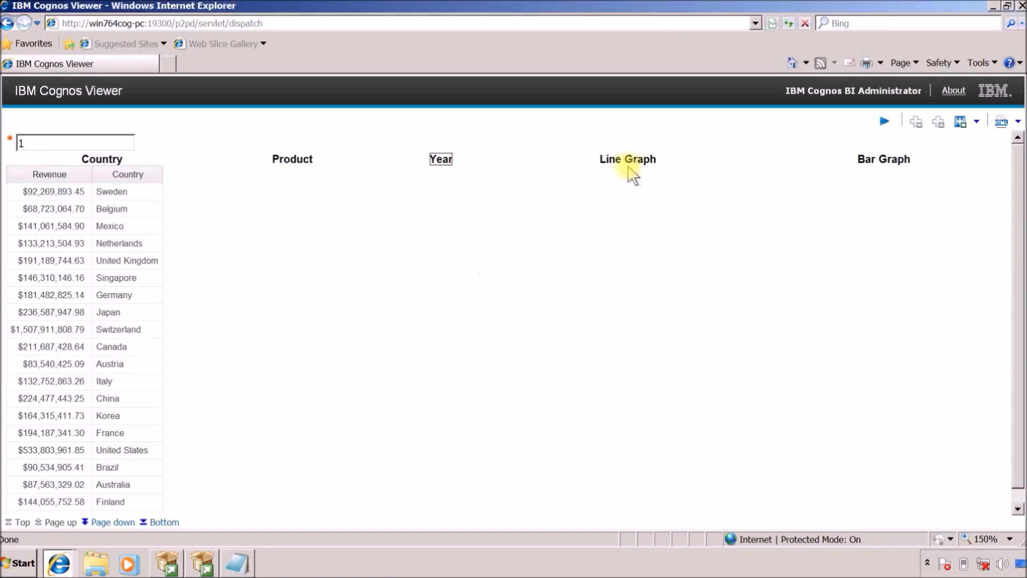
click(545, 327)
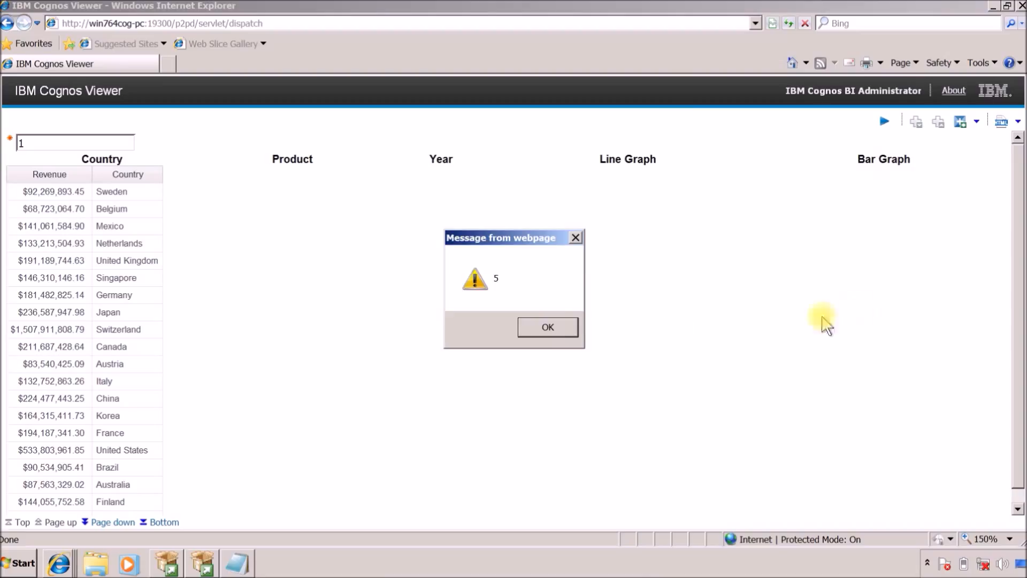
click(550, 326)
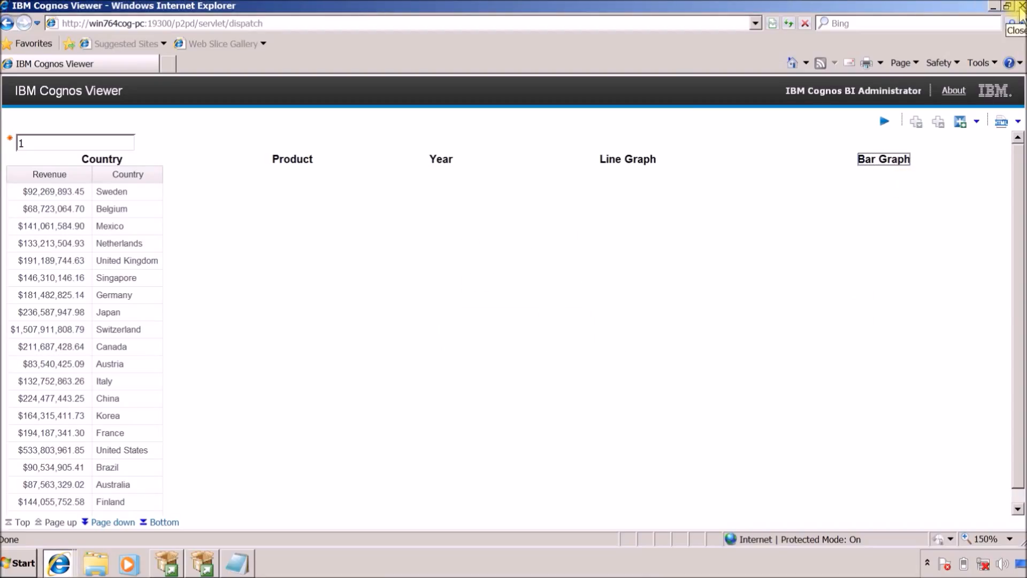
click(1021, 7)
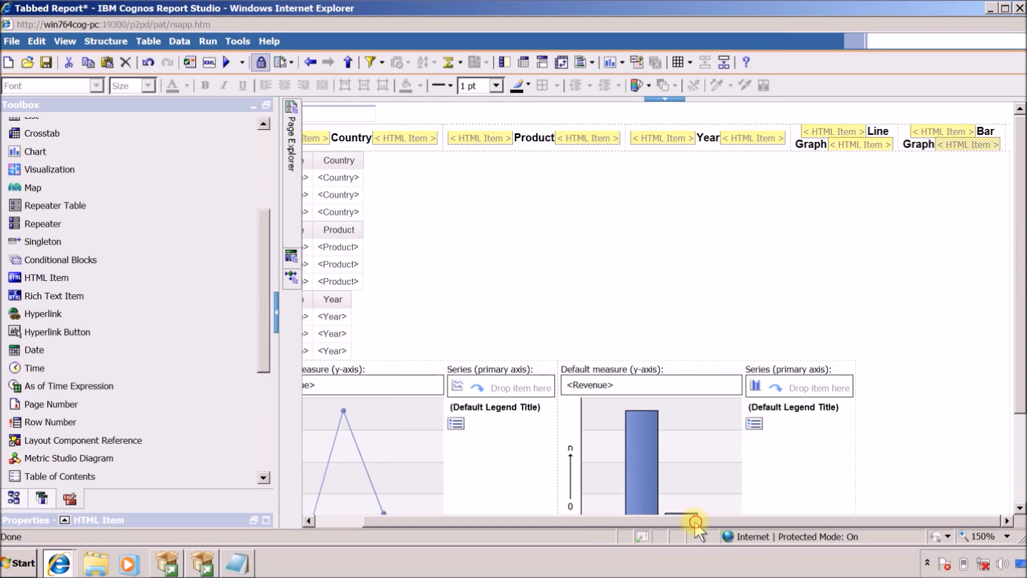
Switch to Notepad and copy the oCVRS.getRV().RunReport(); line from the runReport script.
drag(695, 522, 560, 518)
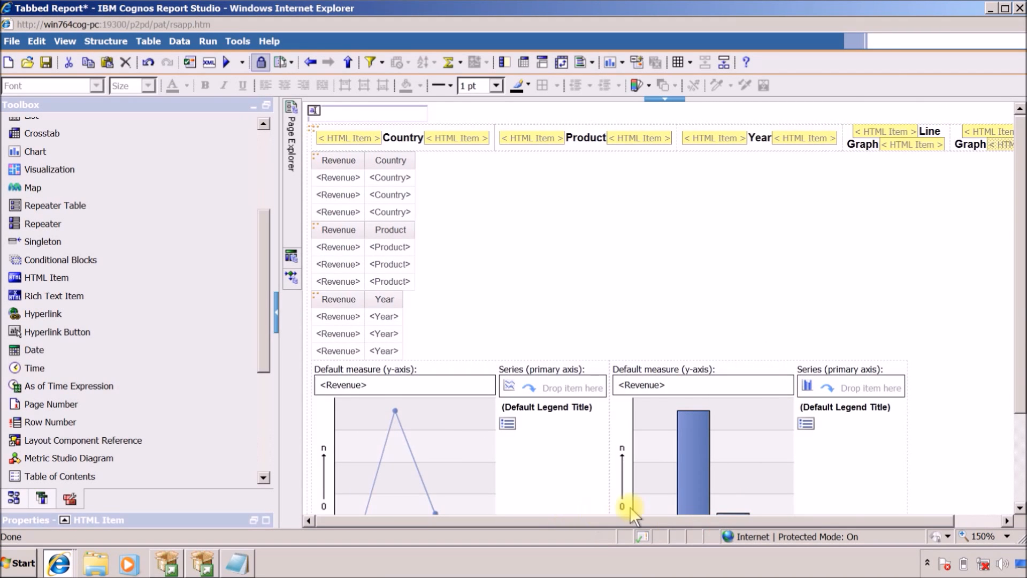
drag(676, 508, 738, 506)
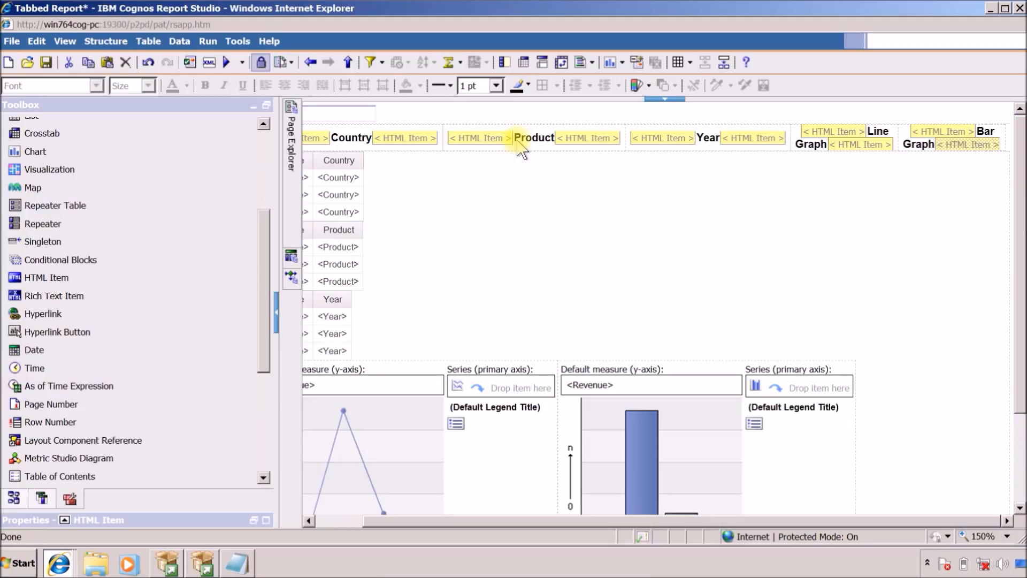
click(239, 565)
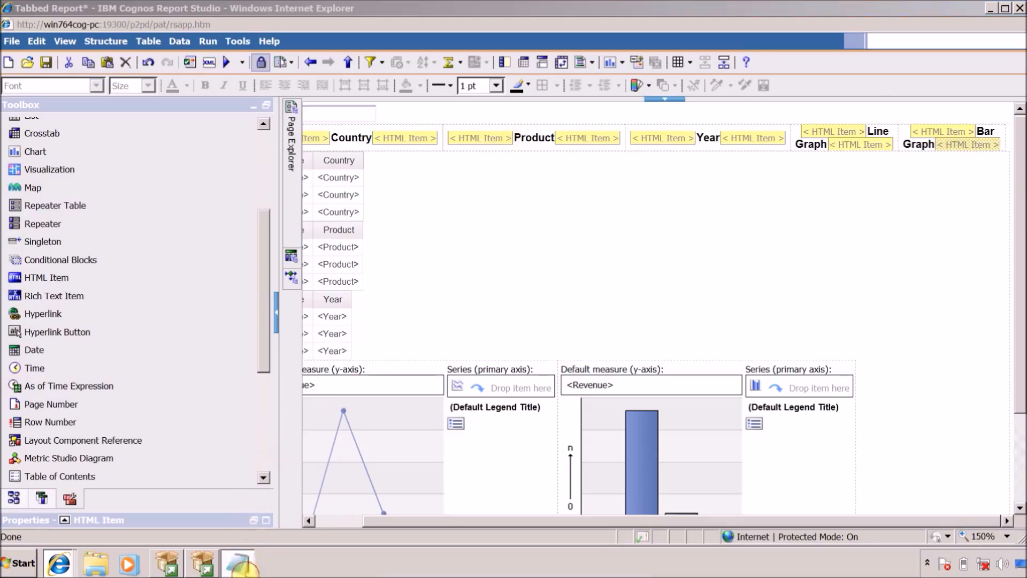
double_click(424, 70)
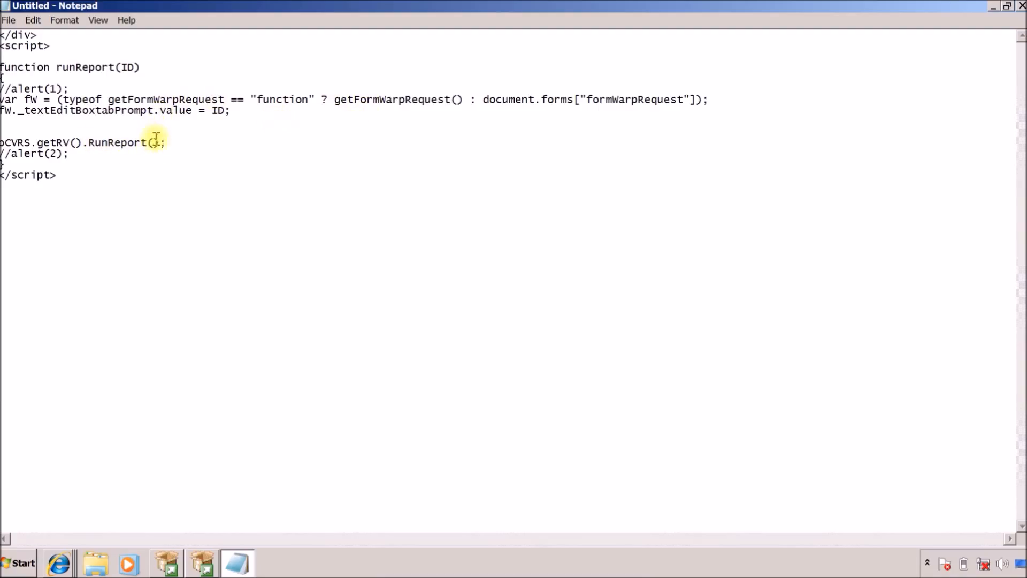
drag(171, 143, 1, 141)
key(ctrl+c)
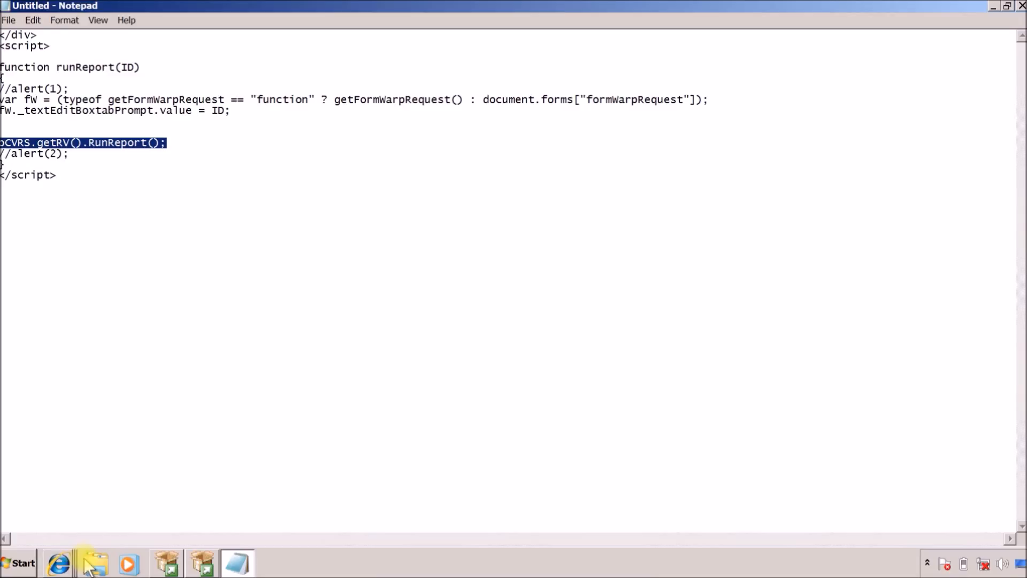
Paste oCVRS.getRV().RunReport(); below alert(ID); in the Tabbed Report's HTML item that follows Bar Graph.
click(58, 566)
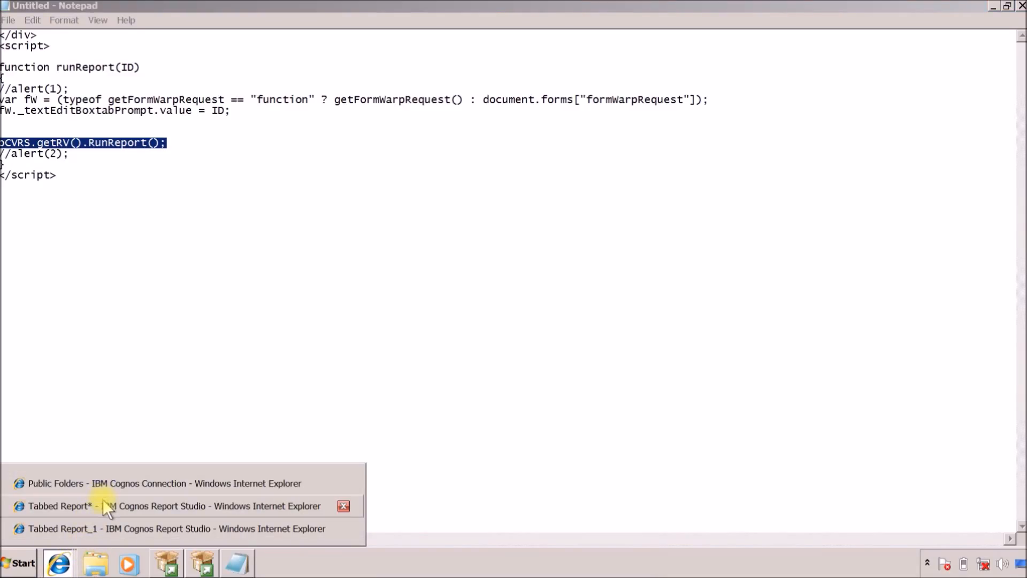
click(103, 500)
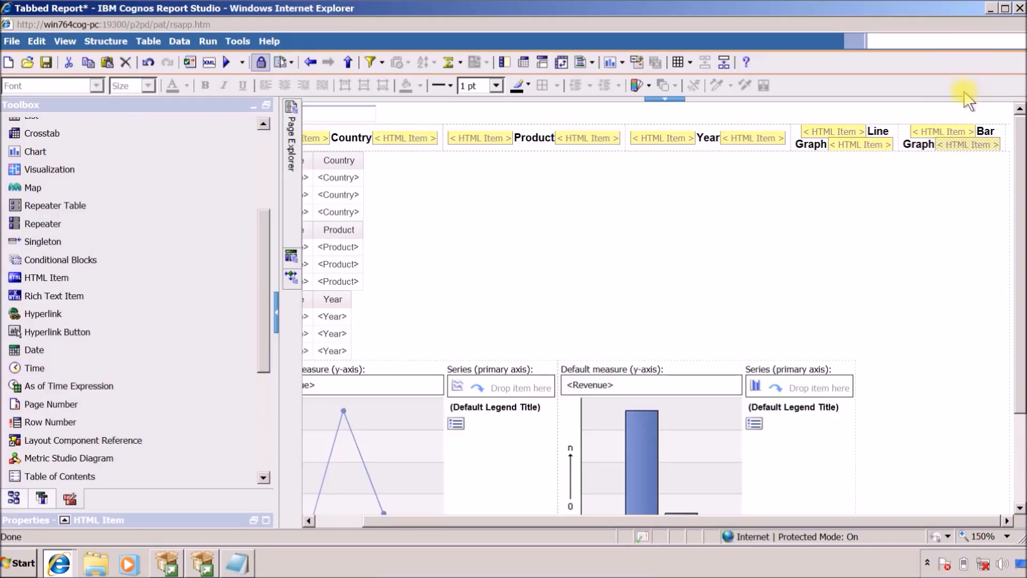
double_click(958, 143)
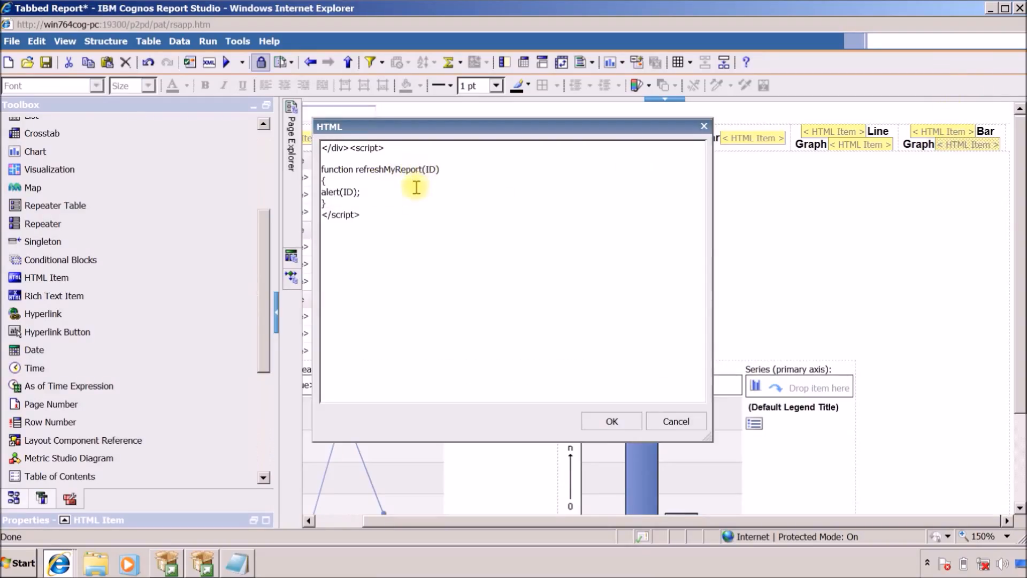
key(Return)
key(Return)
key(ctrl+v)
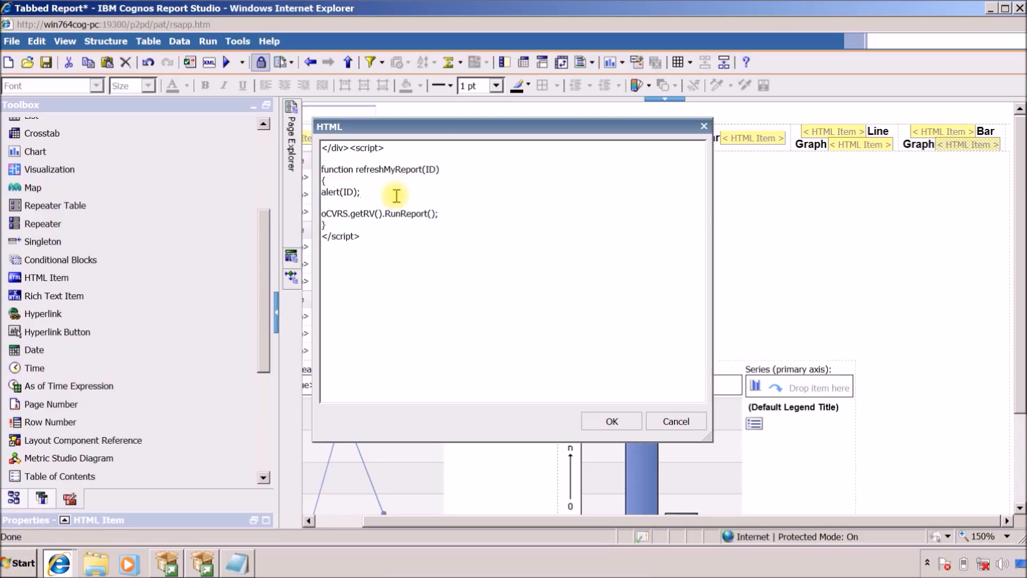
Remove the alert(ID); line and the blank line from refreshMyReport and save the HTML item.
key(shift+Home)
key(BackSpace)
key(Delete)
key(Delete)
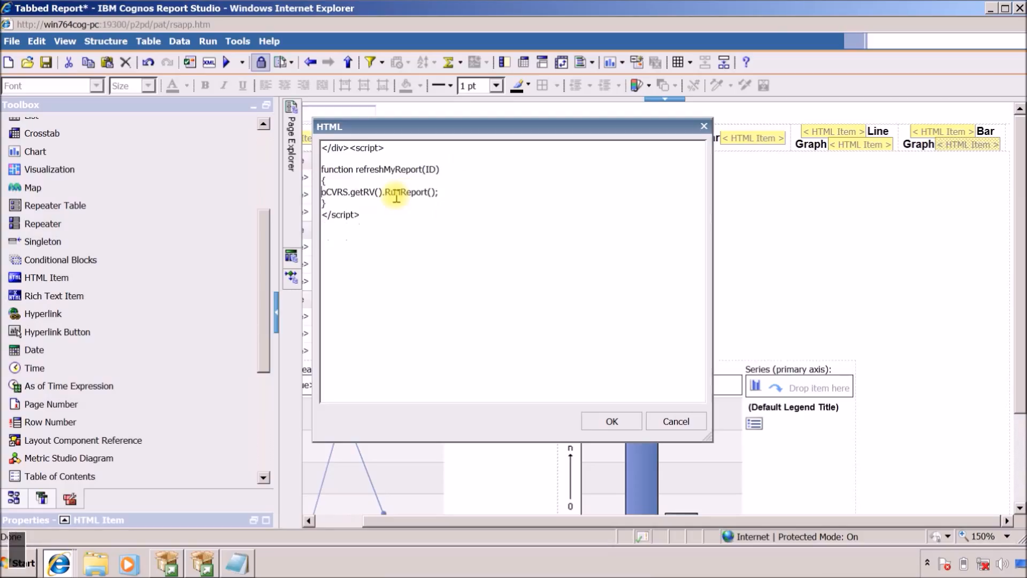
click(610, 420)
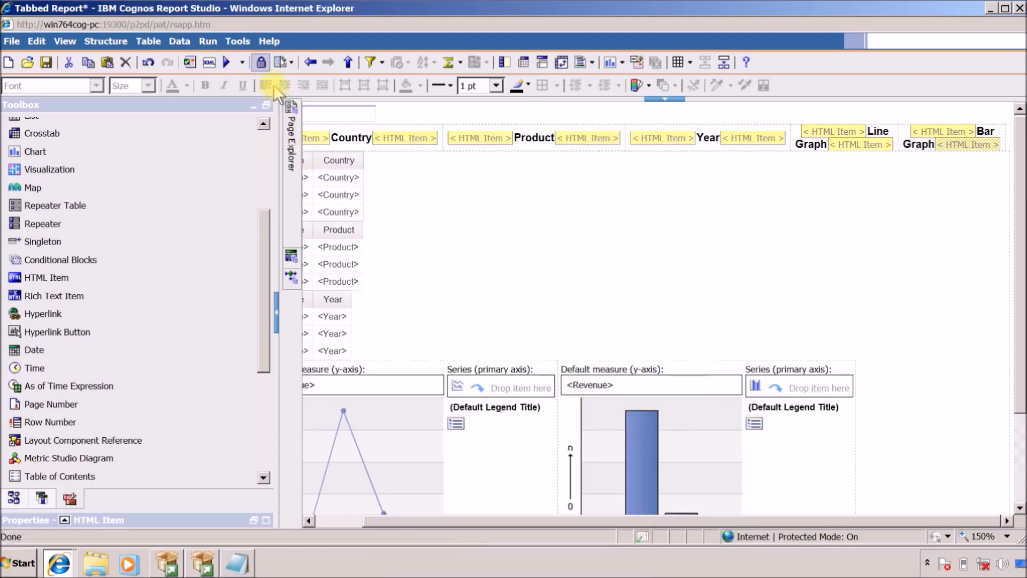
Run the report in a maximized viewer, try the Country, Product and Year headings, and minimize the viewer.
click(225, 62)
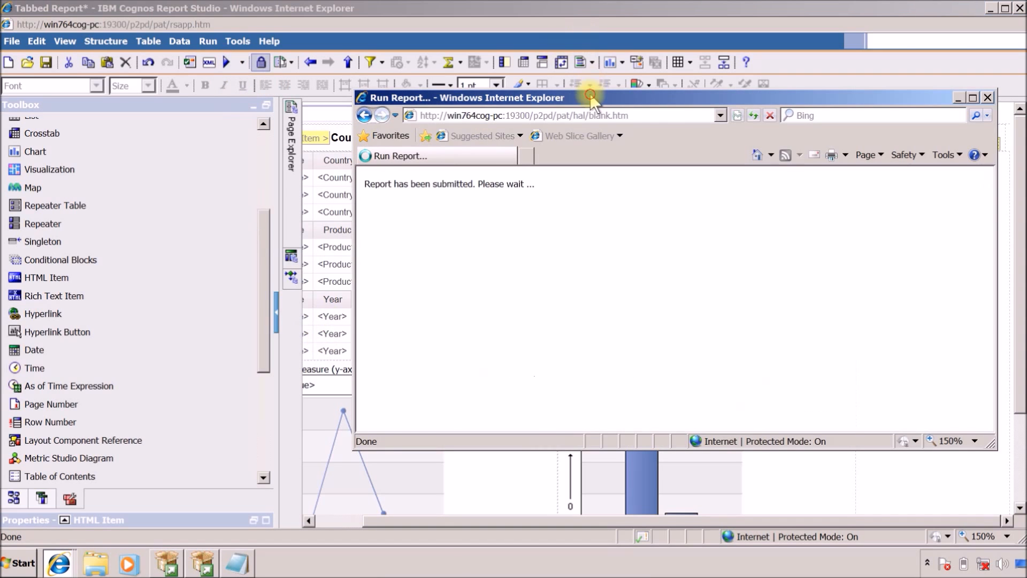
double_click(590, 94)
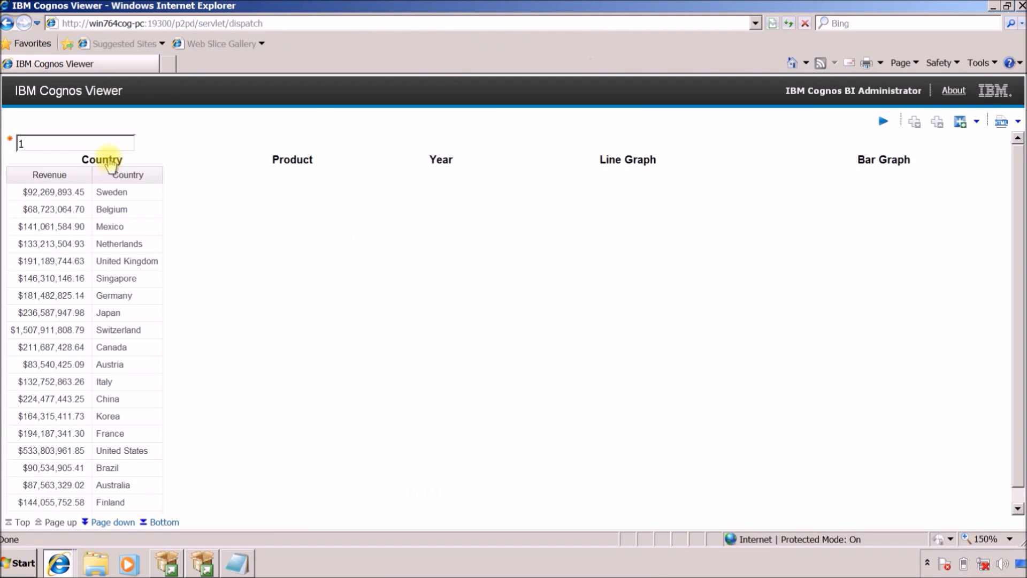
click(109, 162)
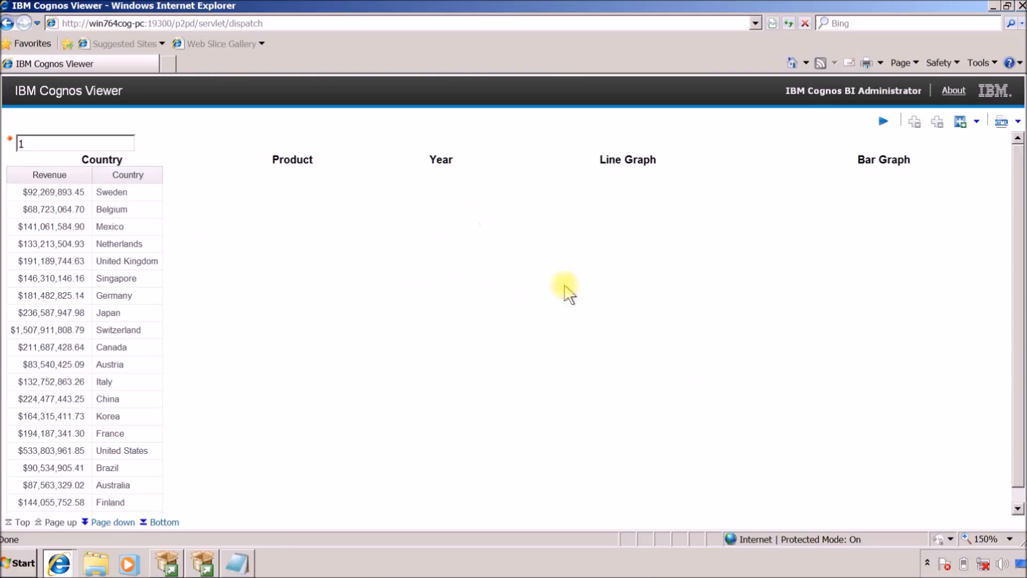
click(281, 161)
click(444, 159)
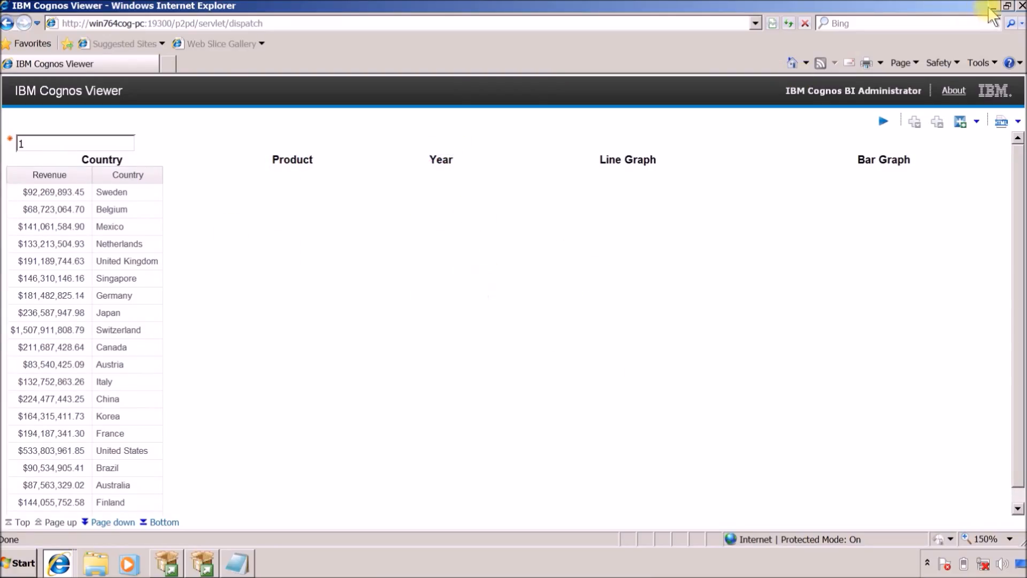
scroll(67, 288, down, 1)
scroll(81, 268, up, 1)
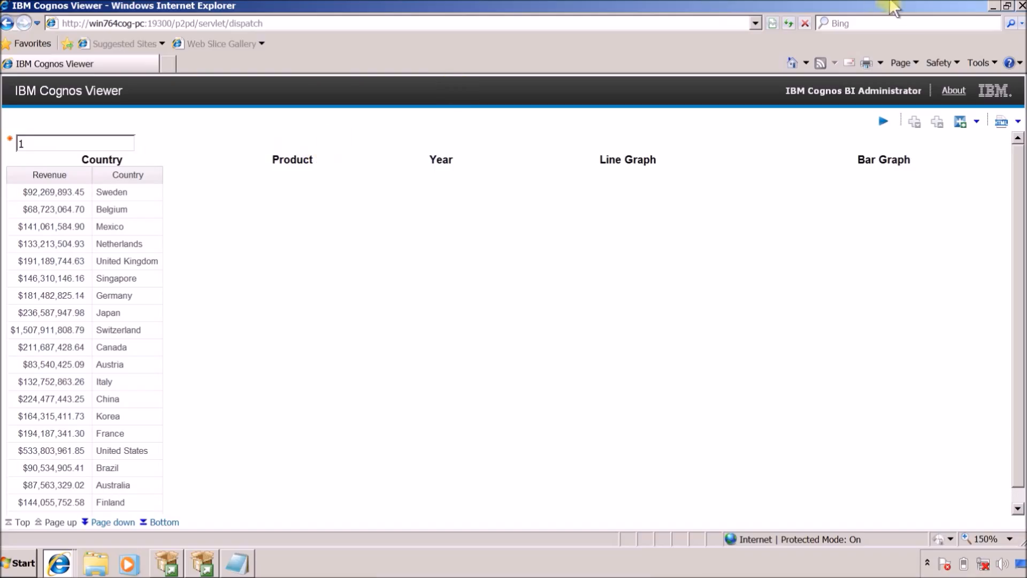
click(994, 12)
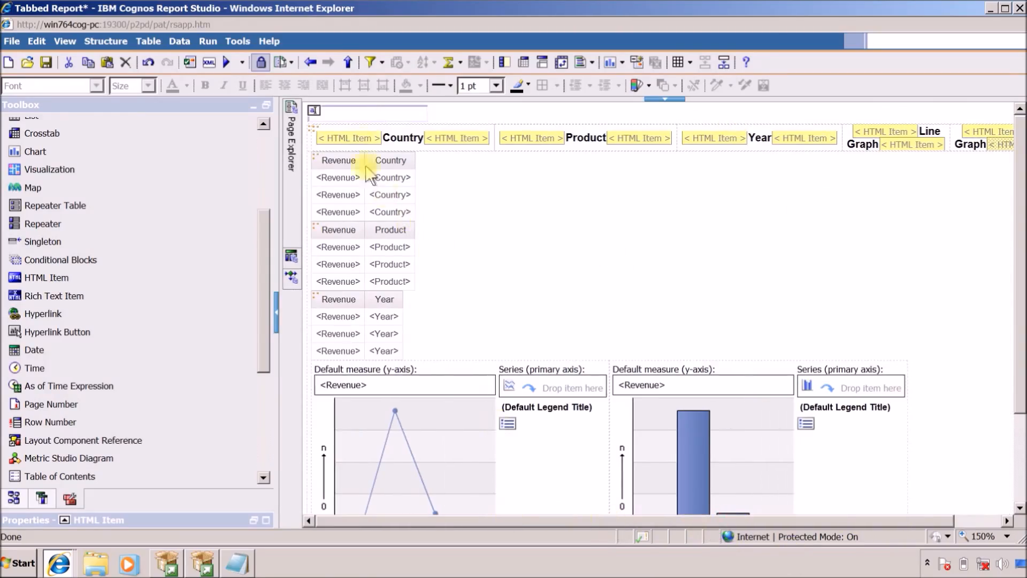
Reopen the HTML item after Bar Graph and insert an empty line above oCVRS.getRV().RunReport();.
click(356, 117)
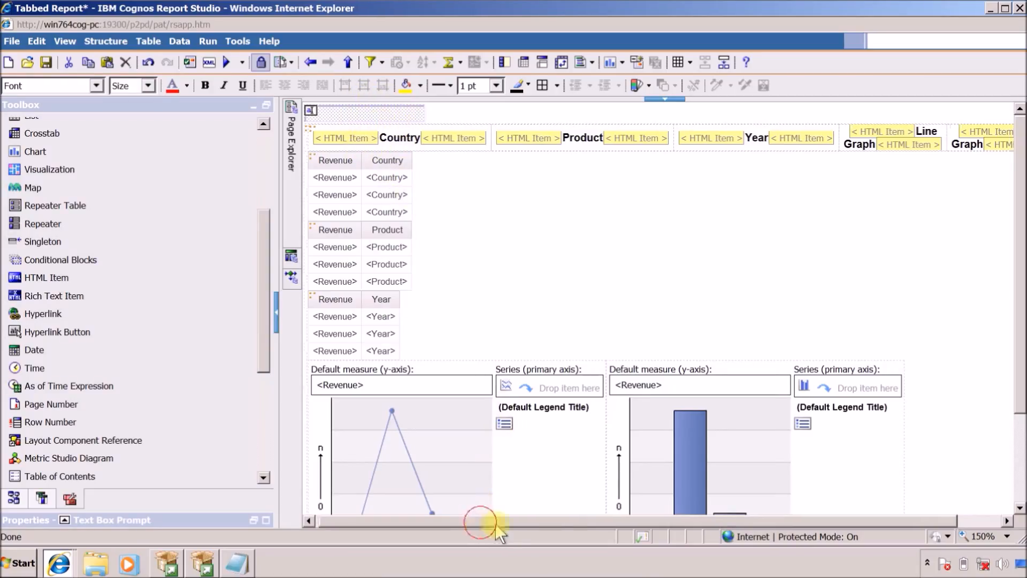
drag(484, 520, 622, 512)
double_click(953, 143)
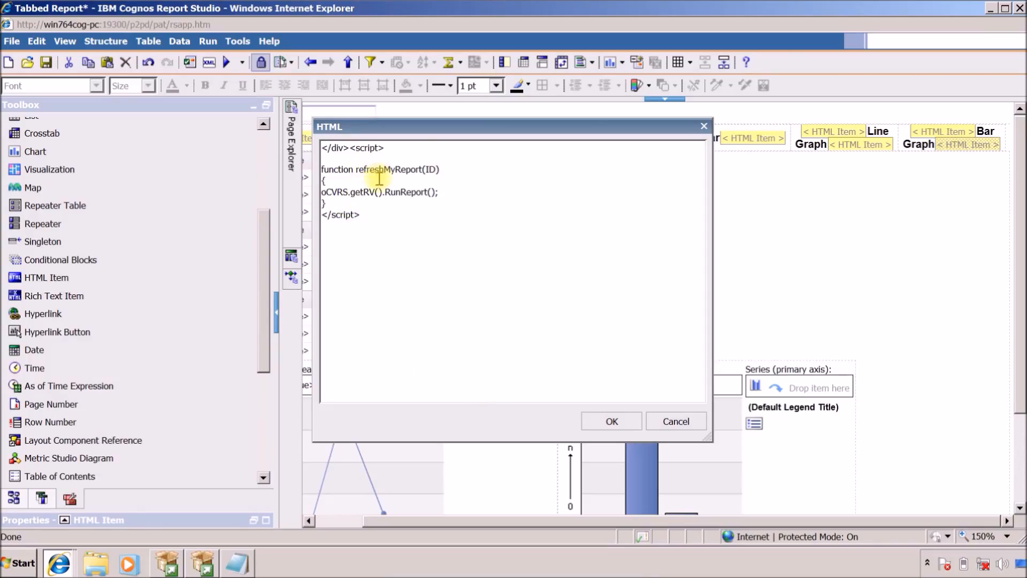
key(Return)
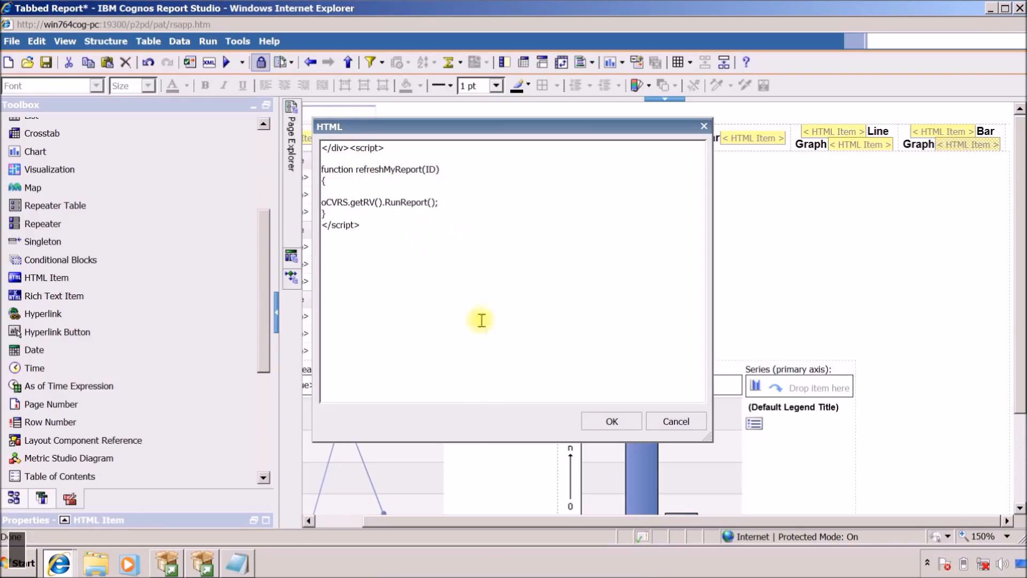
Copy the var fW declaration and the fW._textEditBoxtabPrompt.value = ID; line from the script in Notepad.
click(237, 563)
click(140, 99)
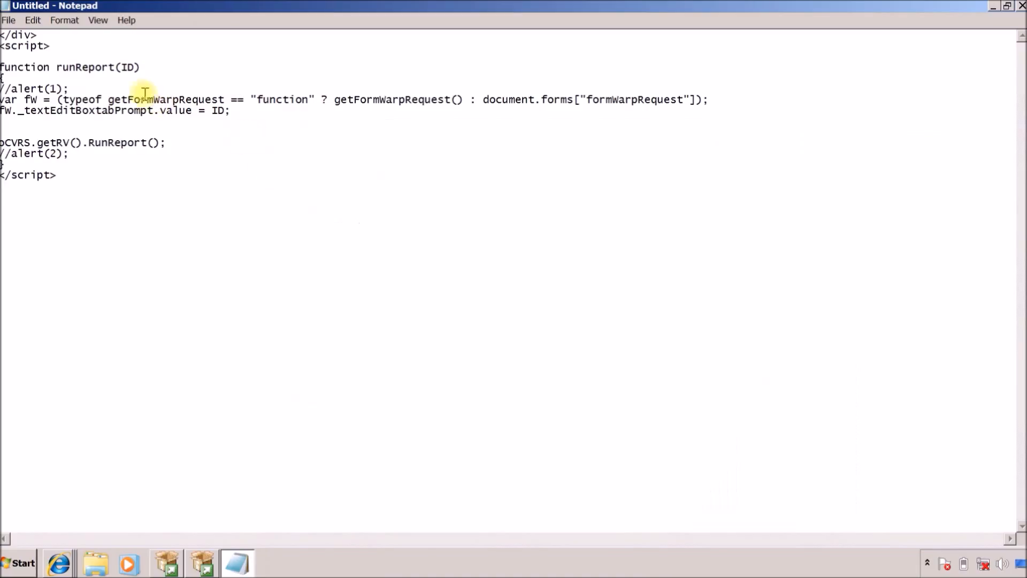
click(246, 113)
drag(216, 111, 2, 100)
key(ctrl+c)
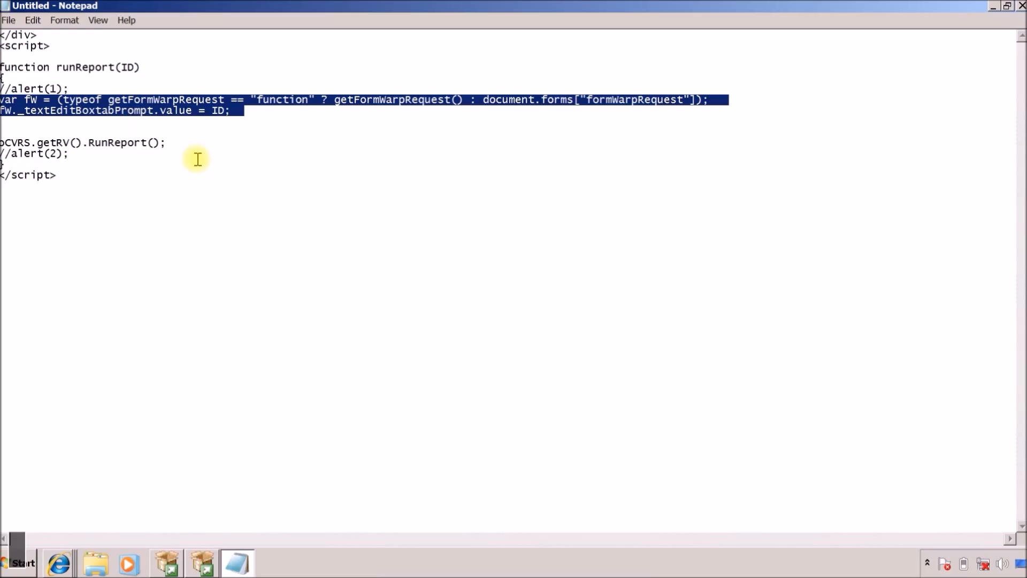
Paste the two fW lines at the start of the refreshMyReport body and add blank lines before oCVRS.getRV().RunReport();.
key(alt+Tab)
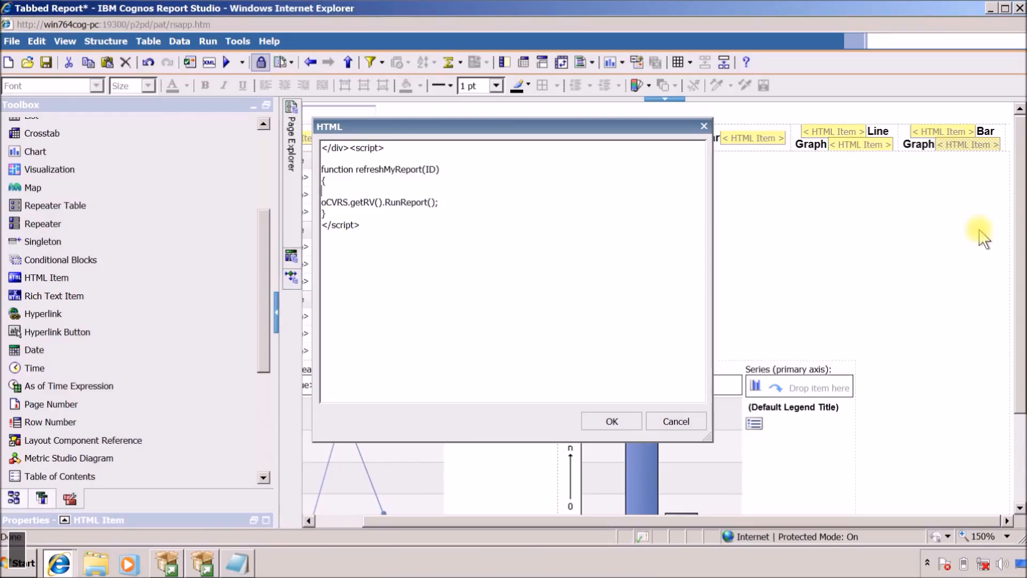
click(458, 201)
key(ctrl+v)
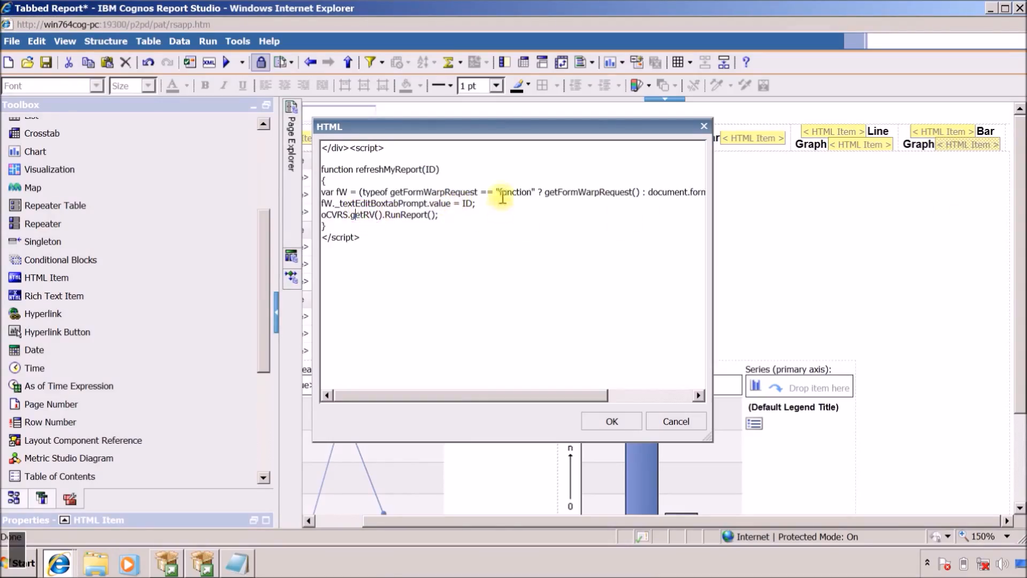
key(Return)
key(Return)
key(Return)
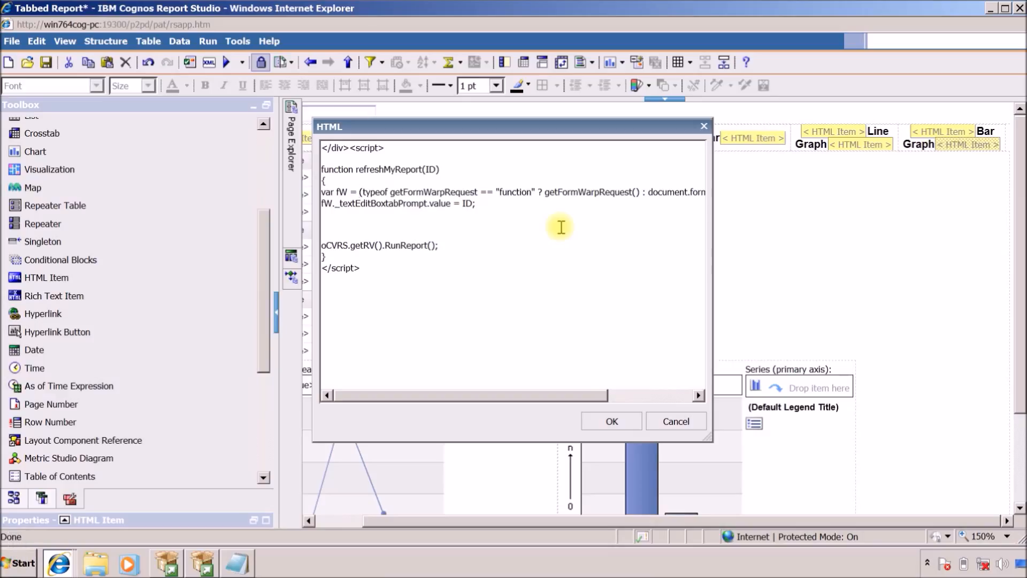
Review the fW variable, copy the BoxtabPrompt part of the prompt reference, and save the HTML item.
click(357, 191)
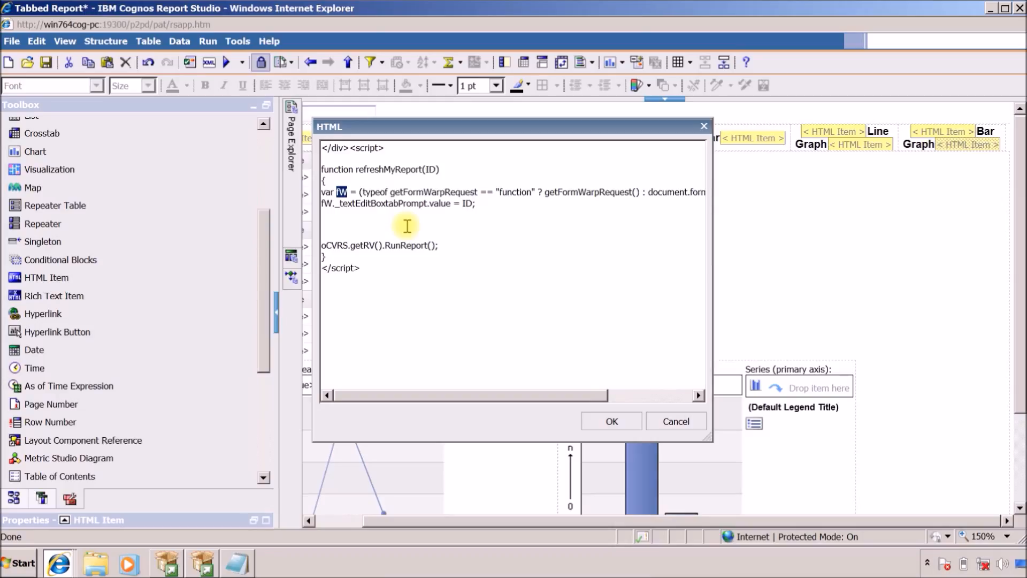
key(Down)
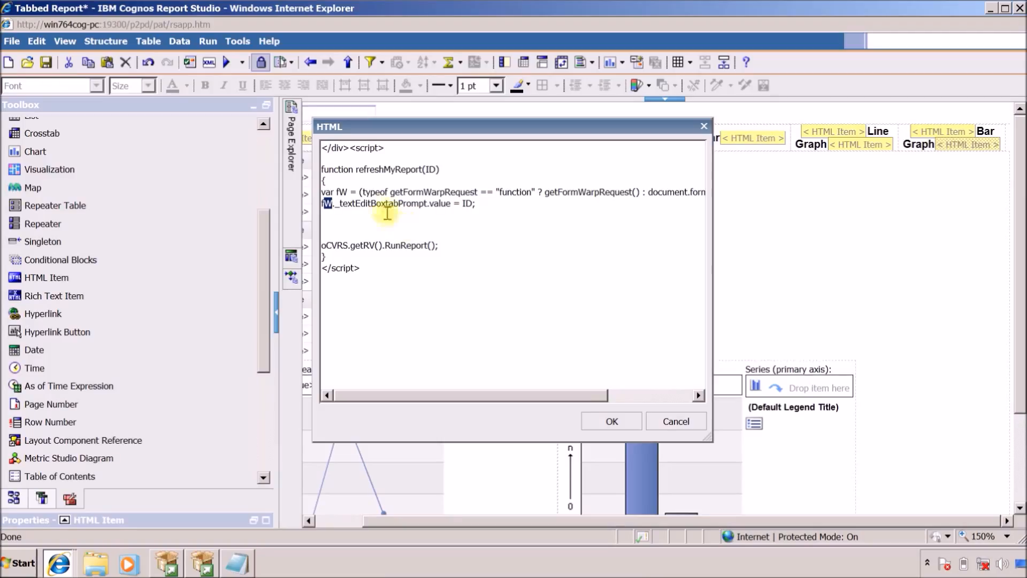
drag(371, 206, 428, 206)
key(ctrl+c)
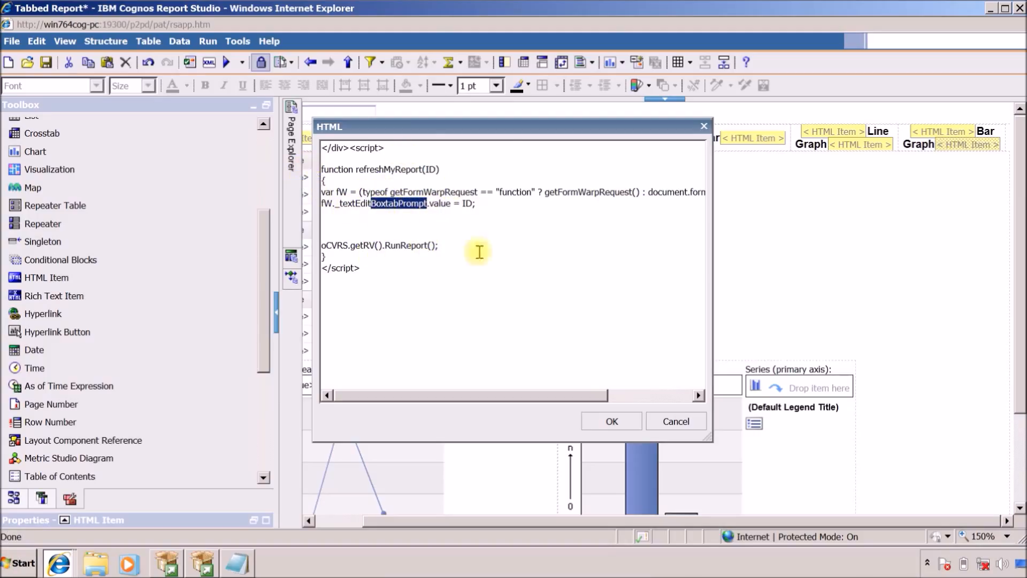
click(610, 420)
Select the text box prompt above the tab headings and expand its properties down to the Name setting.
click(332, 112)
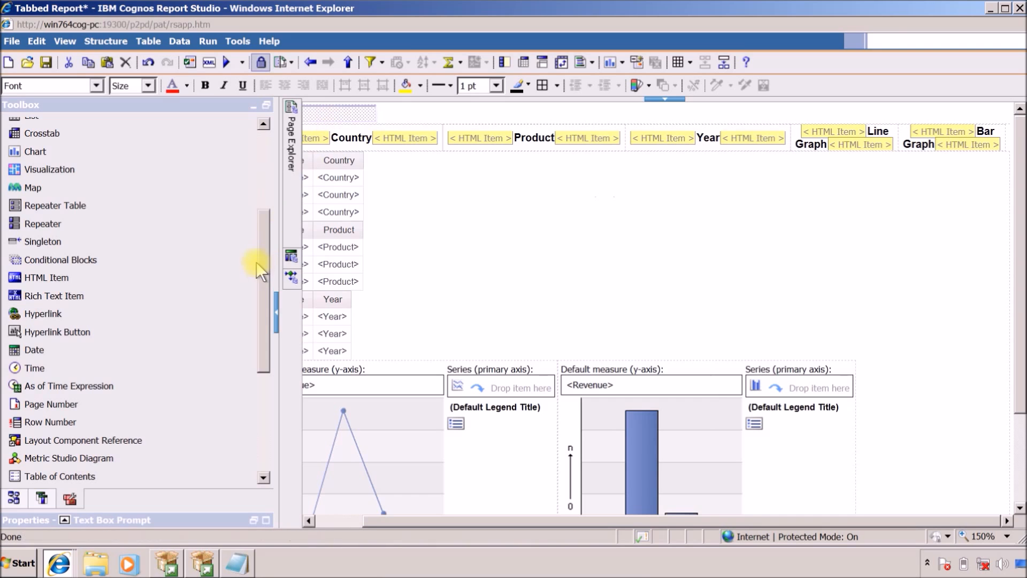
scroll(261, 257, up, 3)
click(253, 521)
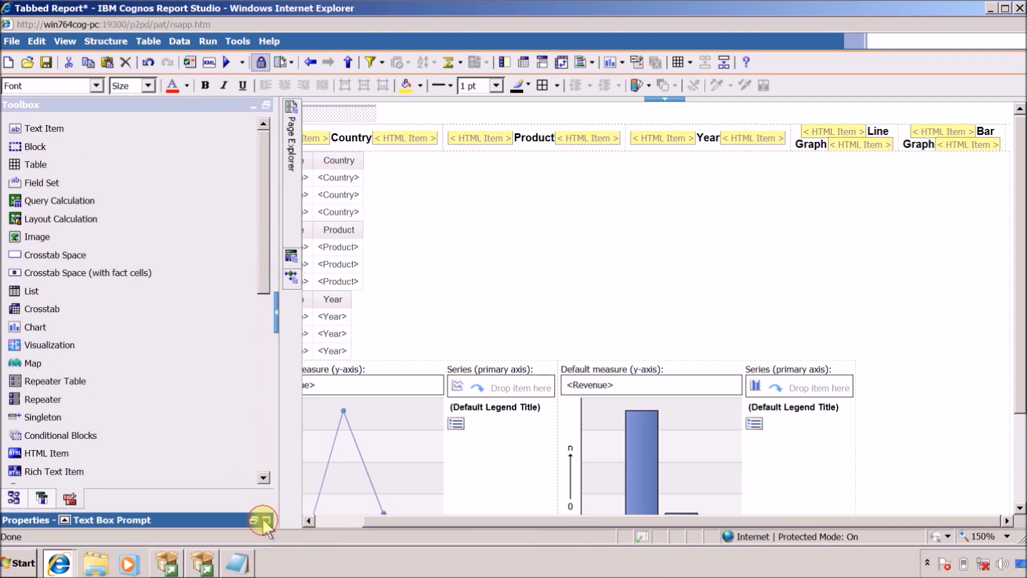
click(262, 329)
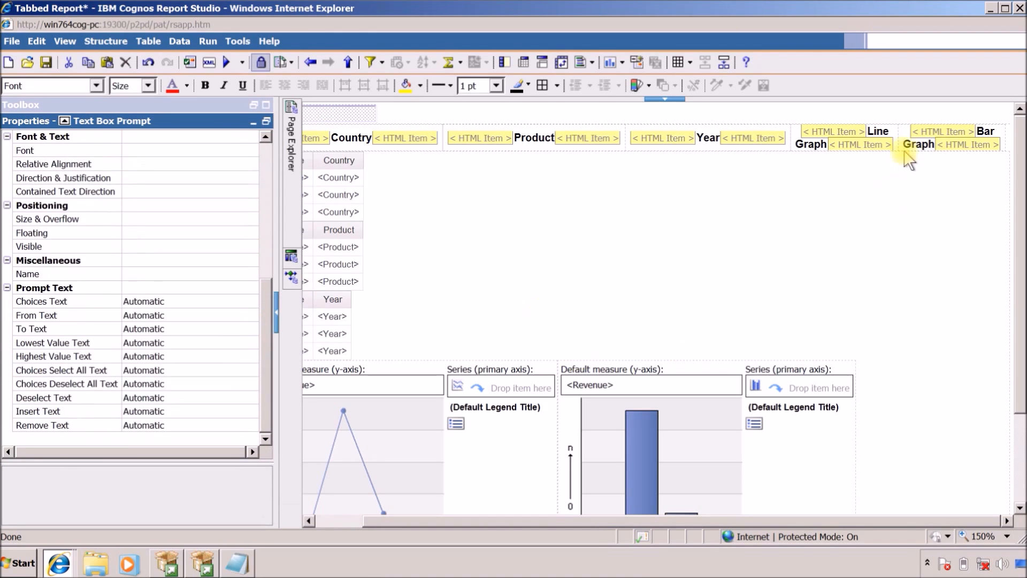
double_click(963, 145)
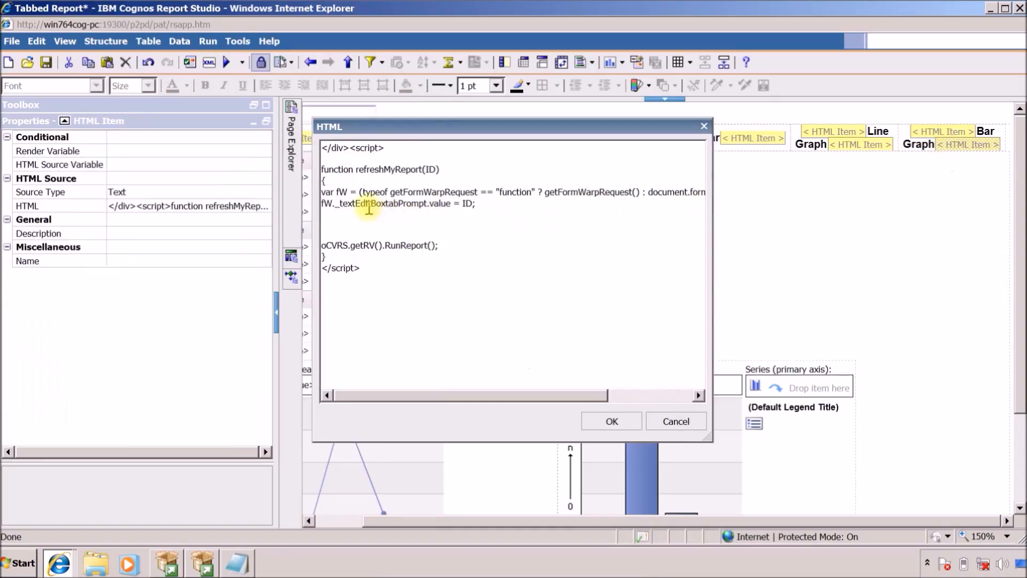
click(505, 202)
key(Return)
key(Return)
key(ctrl+v)
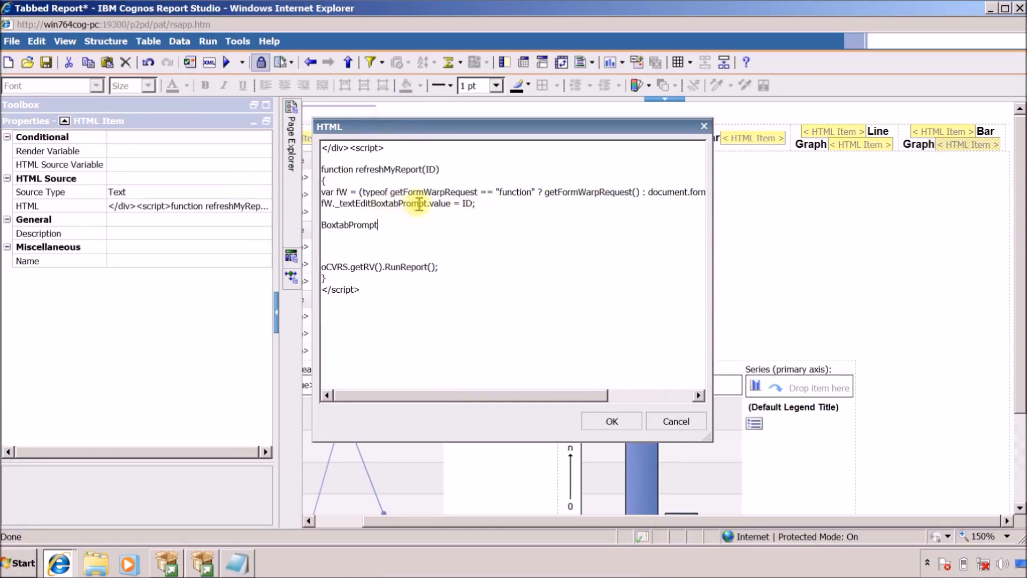
click(676, 421)
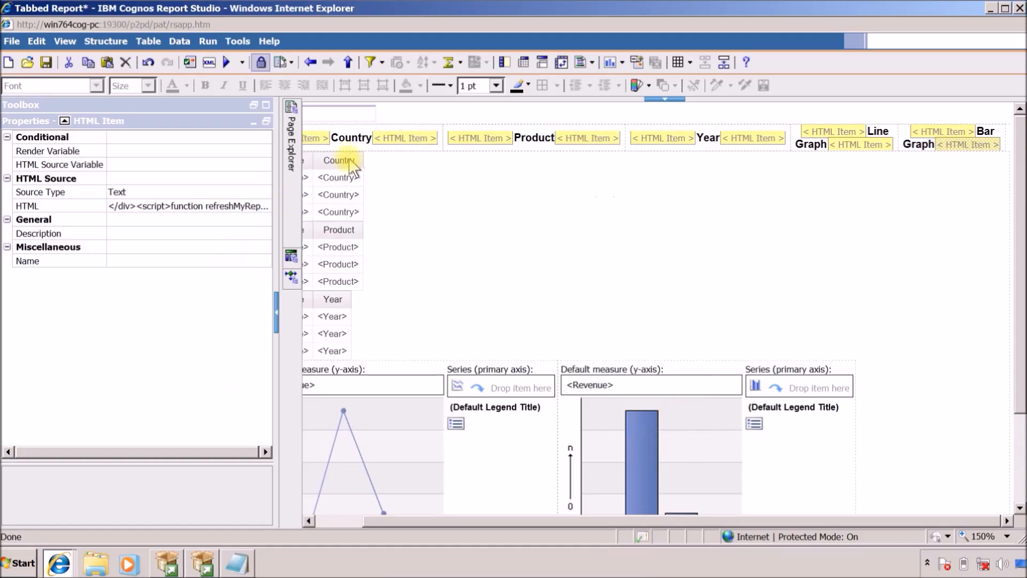
Set the name of the text box prompt above the headings to tabPrompt.
click(348, 118)
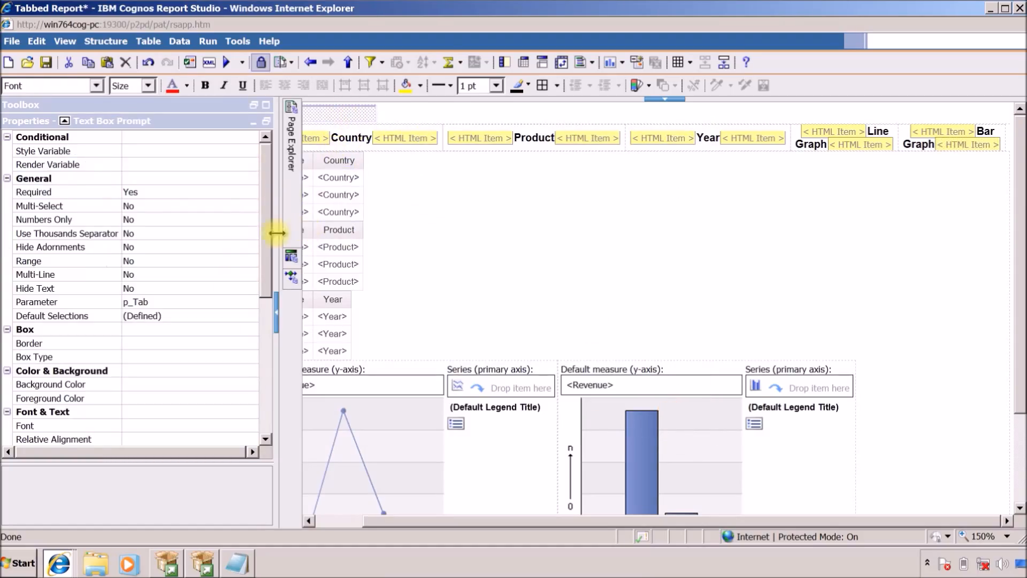
drag(267, 231, 261, 369)
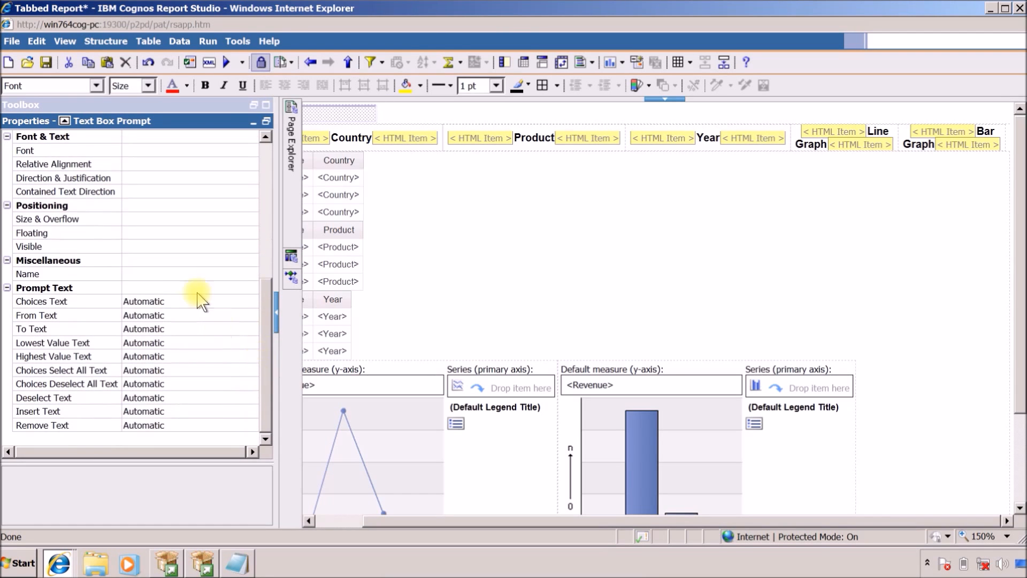
click(167, 274)
text(BoxtabPrompt)
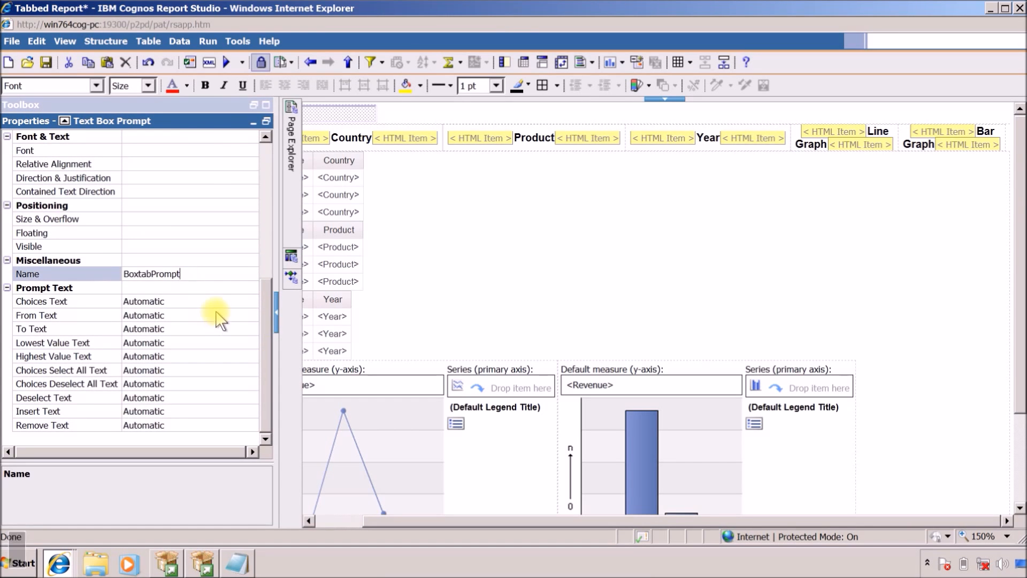
click(139, 274)
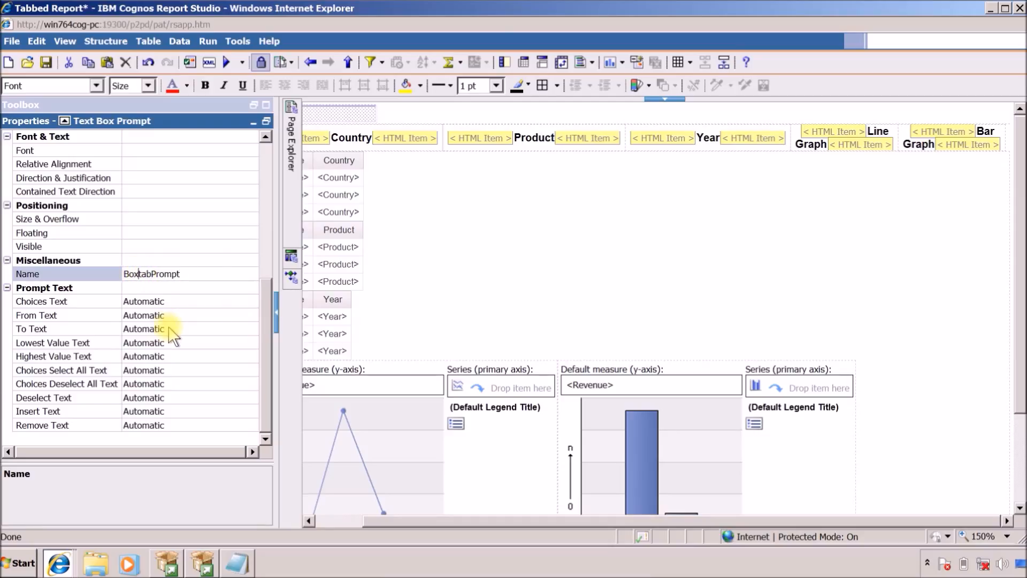
key(BackSpace)
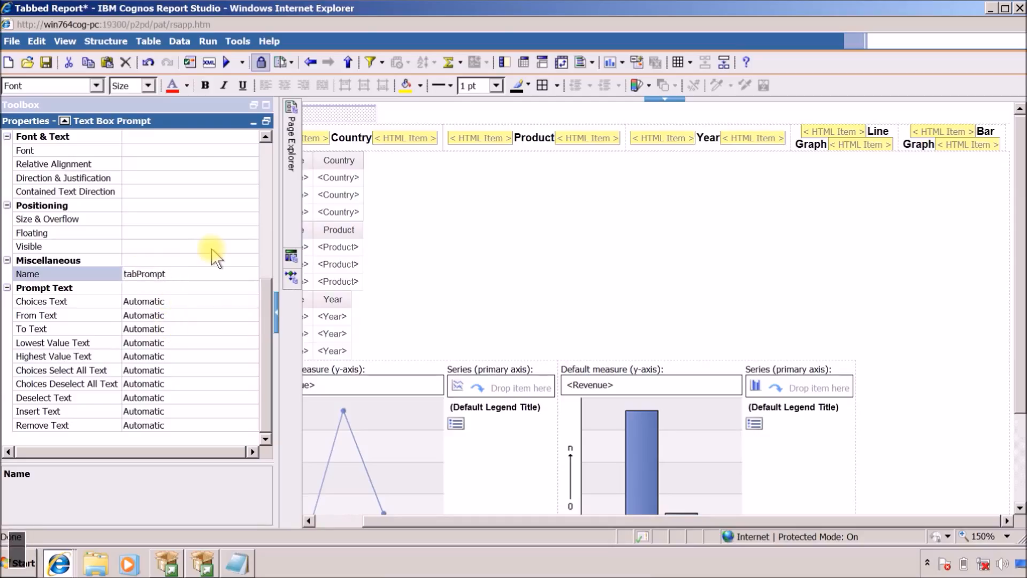
Review how fW._textEditBoxtabPrompt.value = ID; references the prompt in the HTML item after Bar Graph, and close the item.
double_click(958, 144)
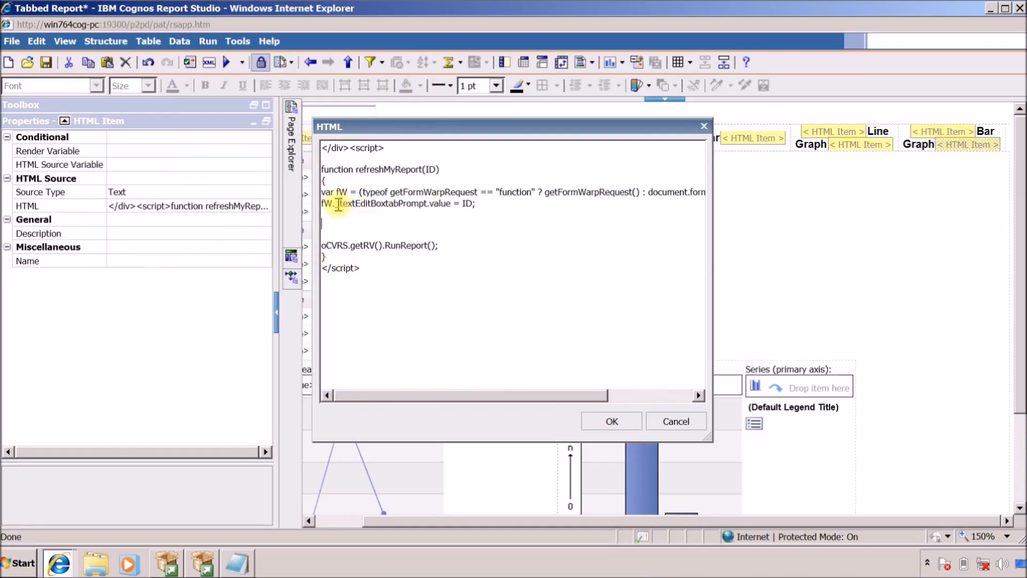
drag(344, 207, 368, 207)
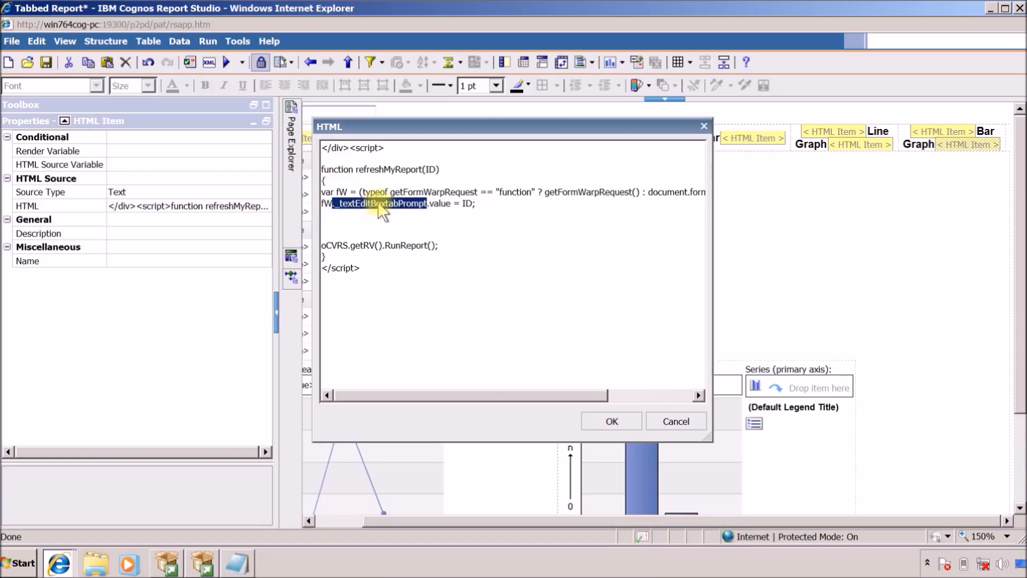
click(385, 205)
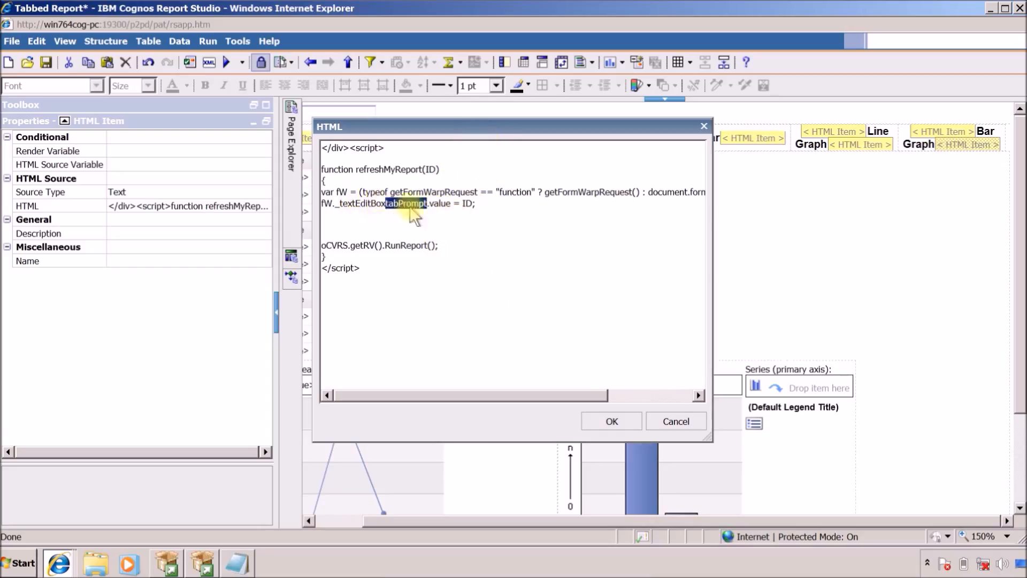
drag(484, 205, 309, 209)
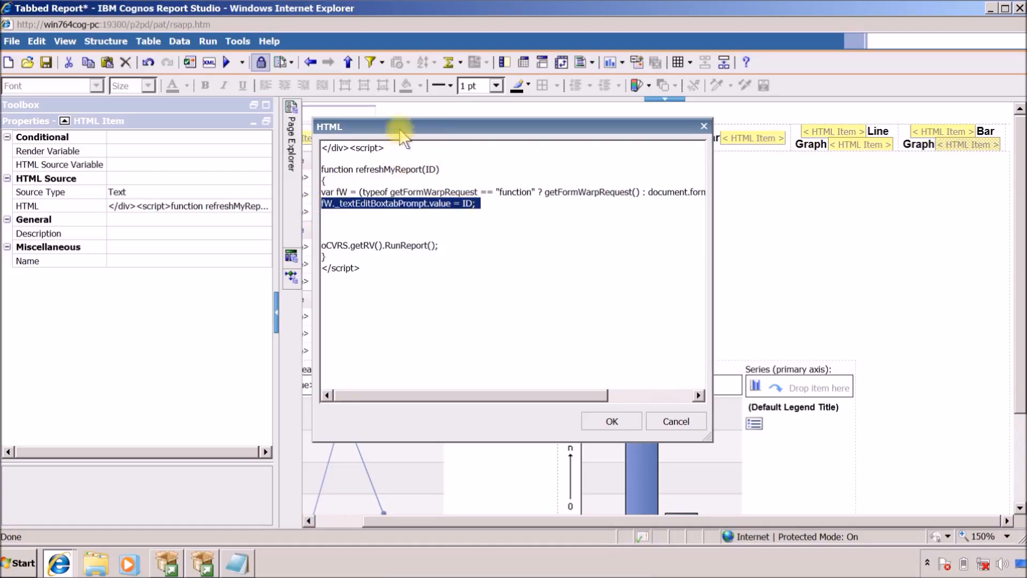
drag(399, 128, 442, 132)
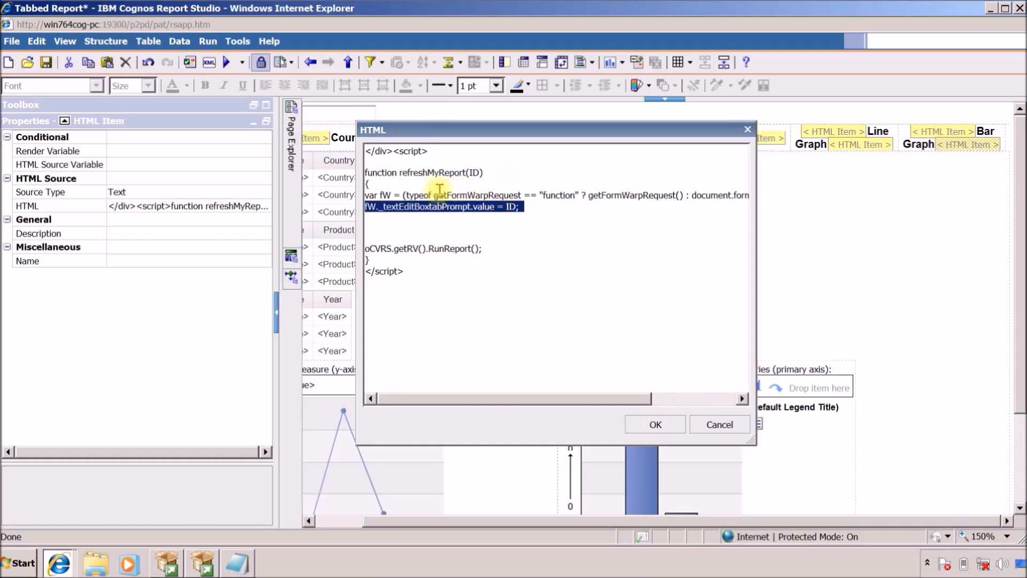
drag(456, 133, 455, 202)
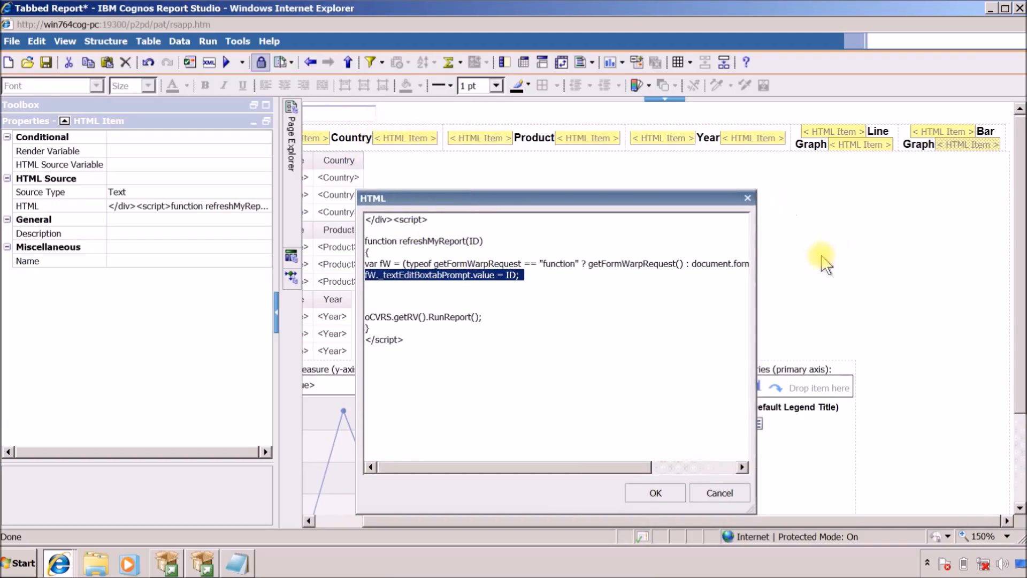
click(655, 492)
Run the report and test the Country, Product, Year, Line Graph and Bar Graph headings against the prompt value.
click(227, 64)
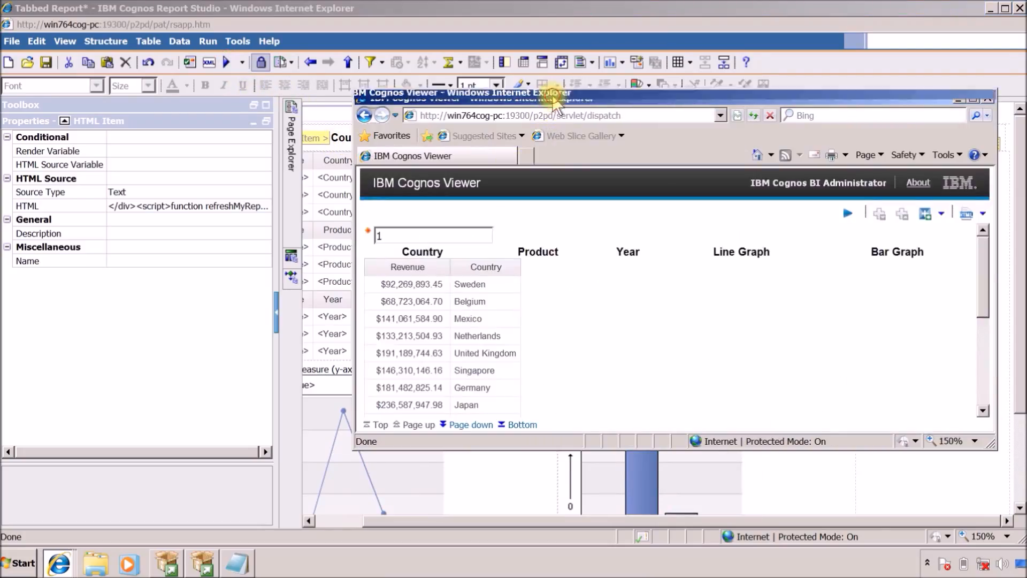
double_click(552, 96)
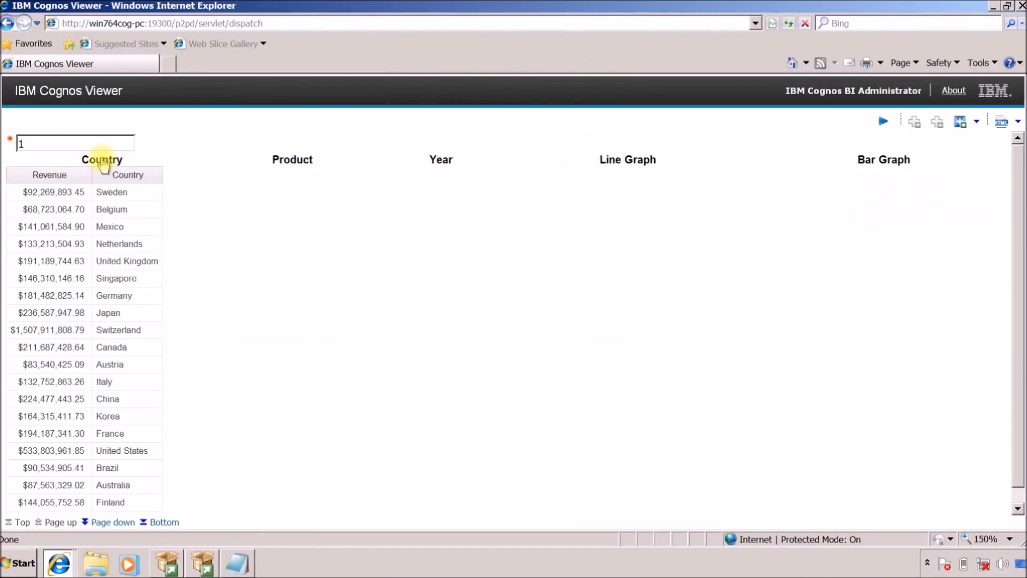
drag(42, 144, 20, 144)
click(121, 162)
click(274, 169)
click(426, 170)
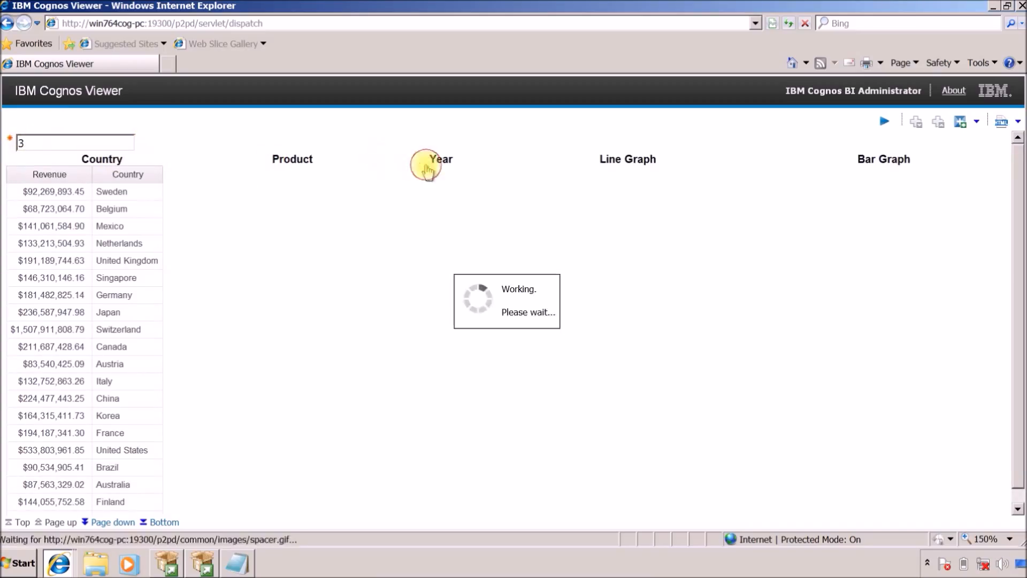
click(615, 160)
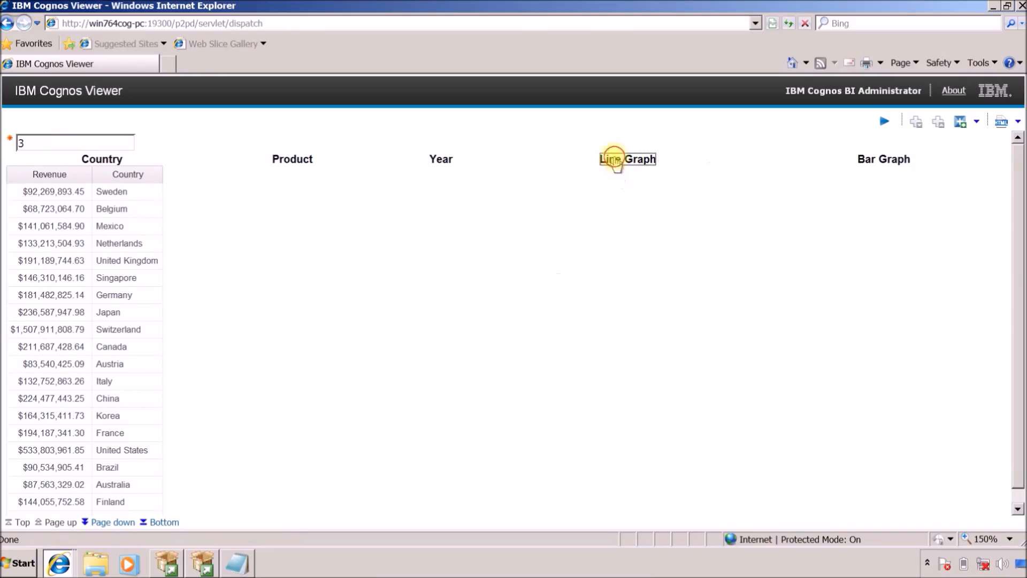
click(910, 158)
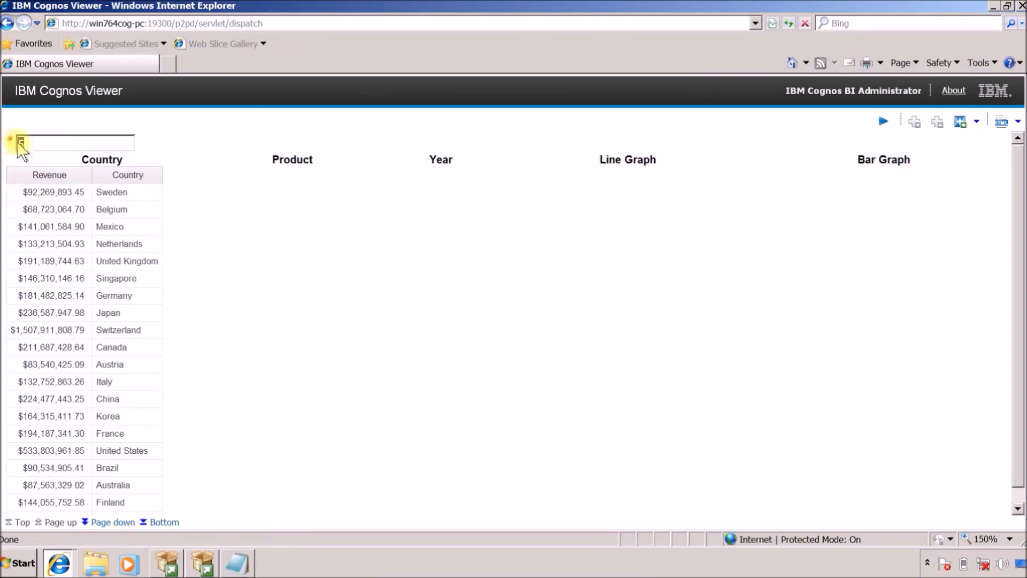
click(995, 6)
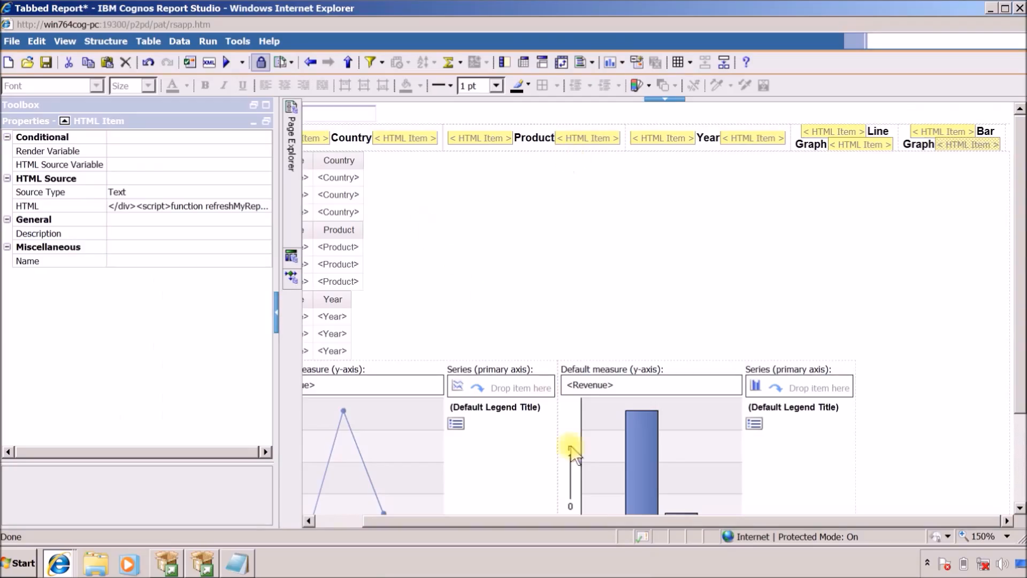
Examine the text box prompt, the Country, Product and Year lists, and the S_TAB_Choice variable's conditions.
drag(592, 522, 446, 506)
click(330, 109)
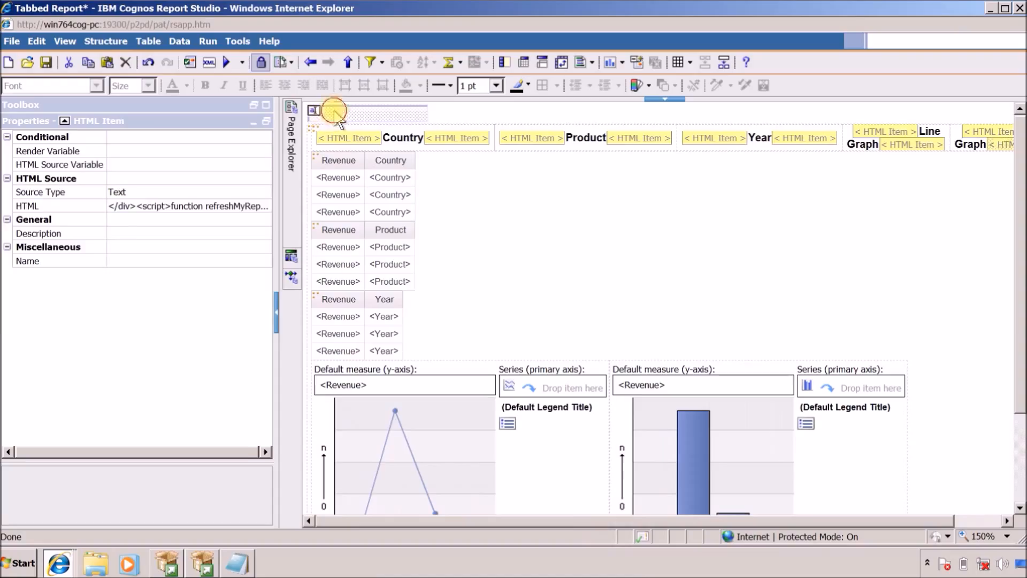
click(320, 172)
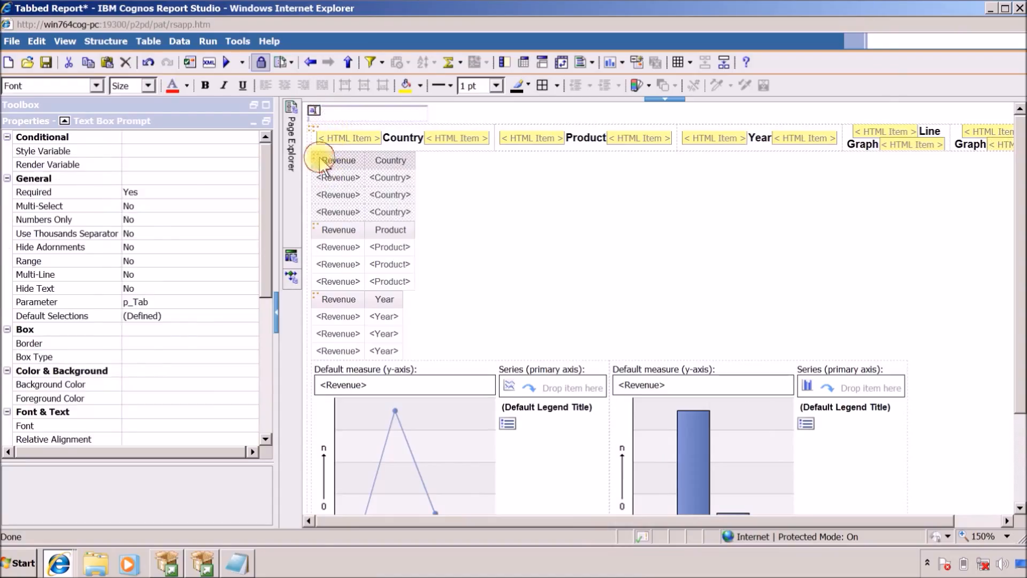
click(320, 230)
click(319, 302)
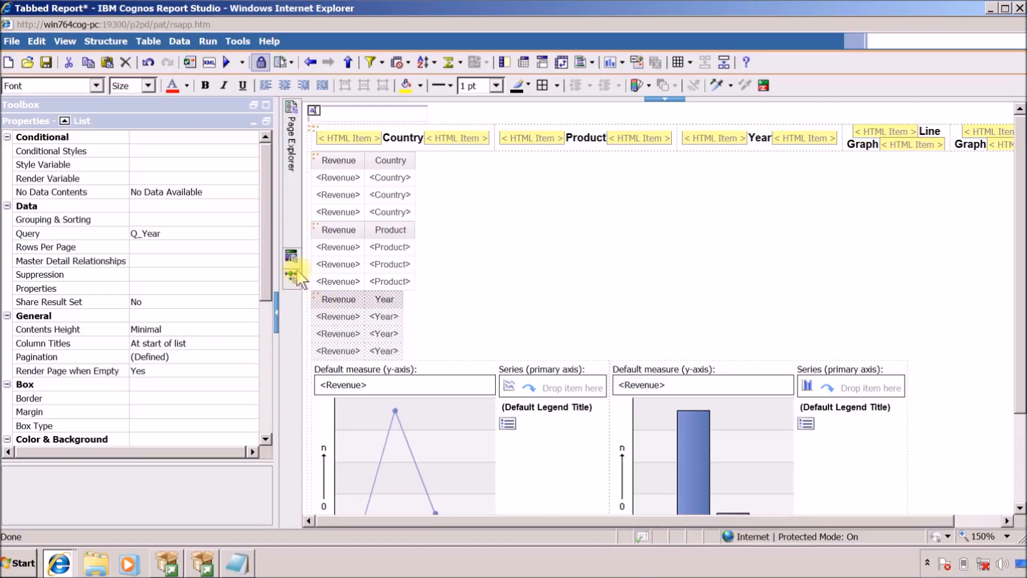
mouse_move(293, 273)
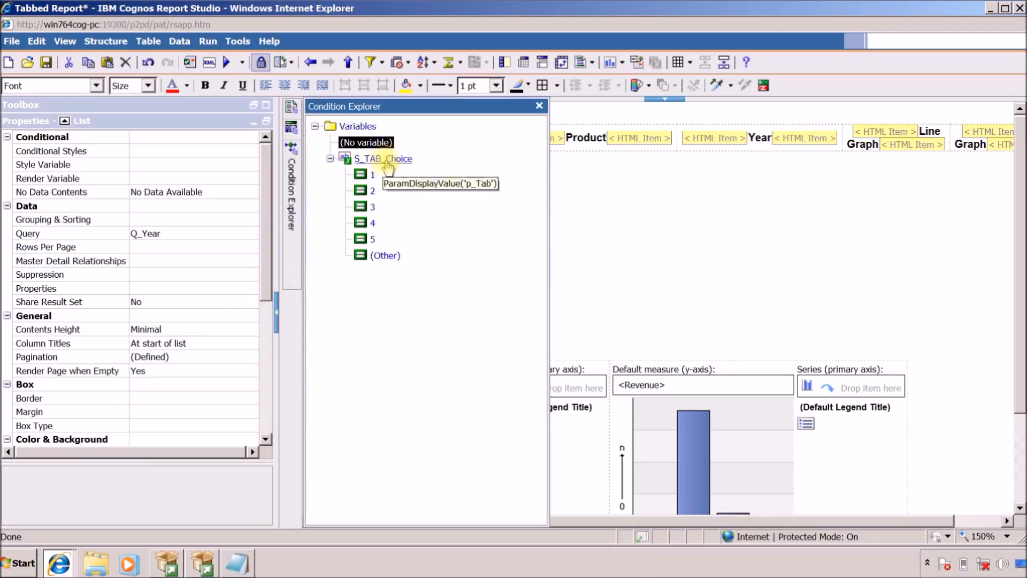
click(405, 114)
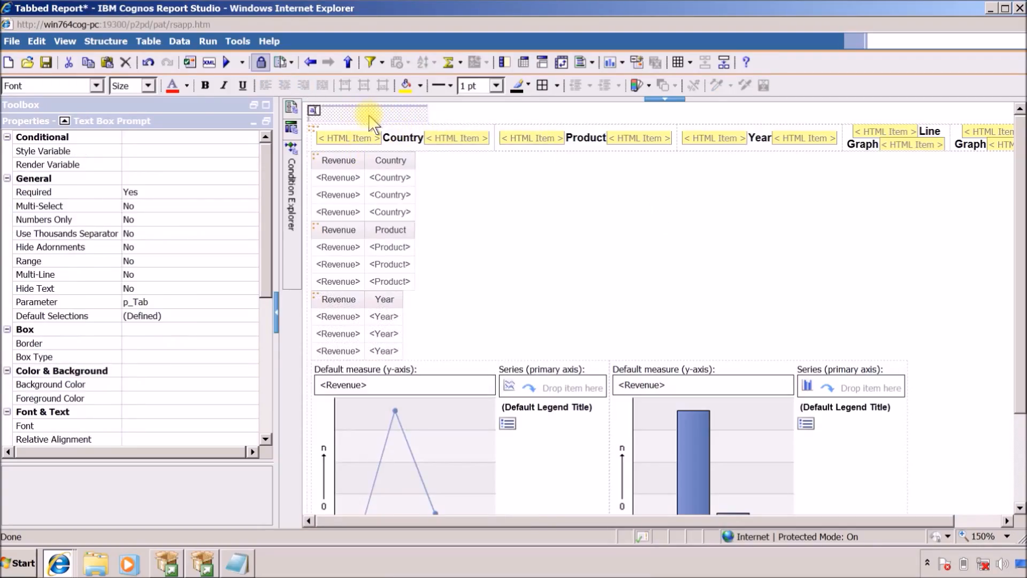
mouse_move(292, 157)
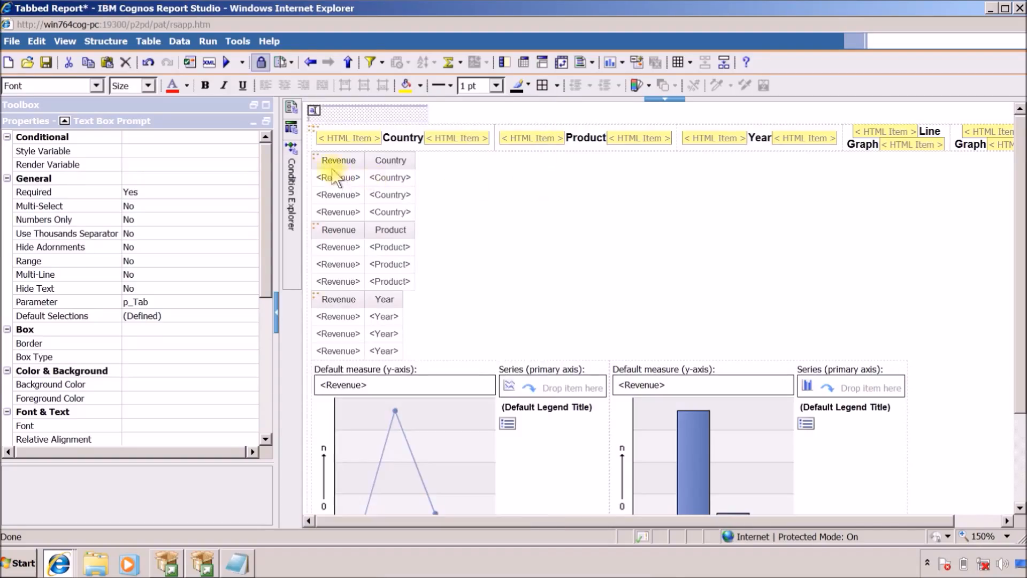
Set the Country list's render variable to S_TAB_Choice and render it only for value 1.
click(313, 154)
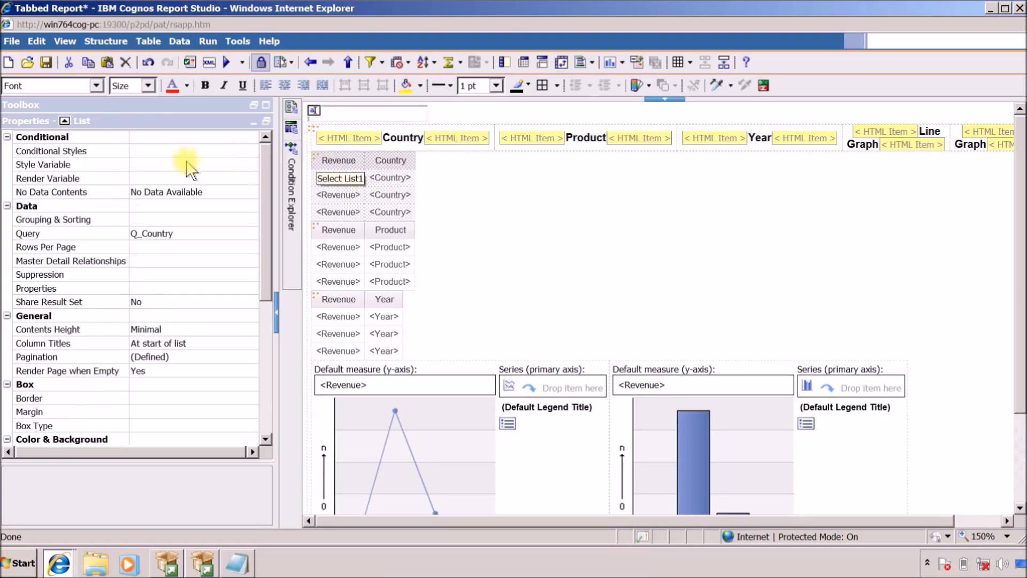
click(98, 181)
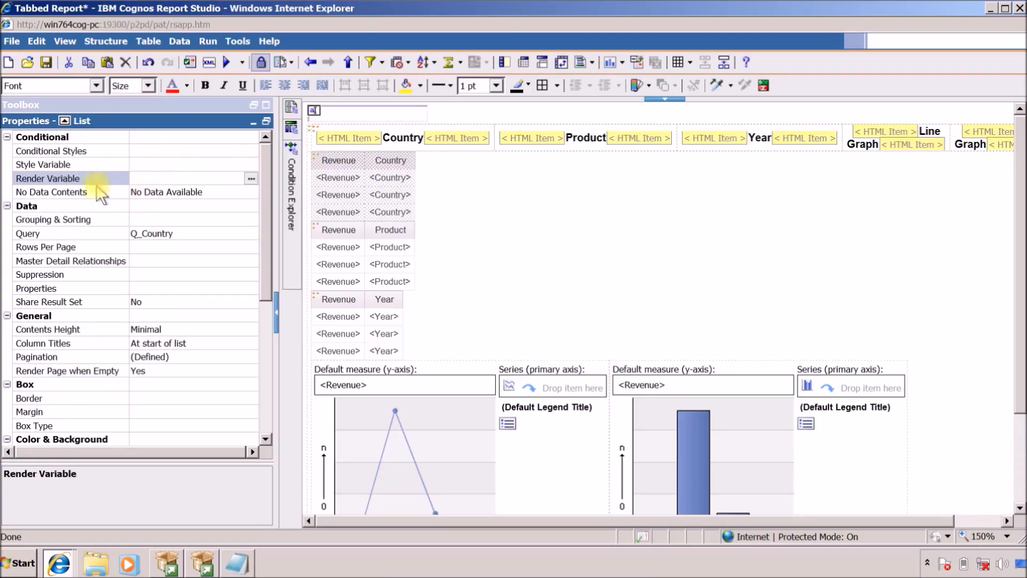
click(254, 178)
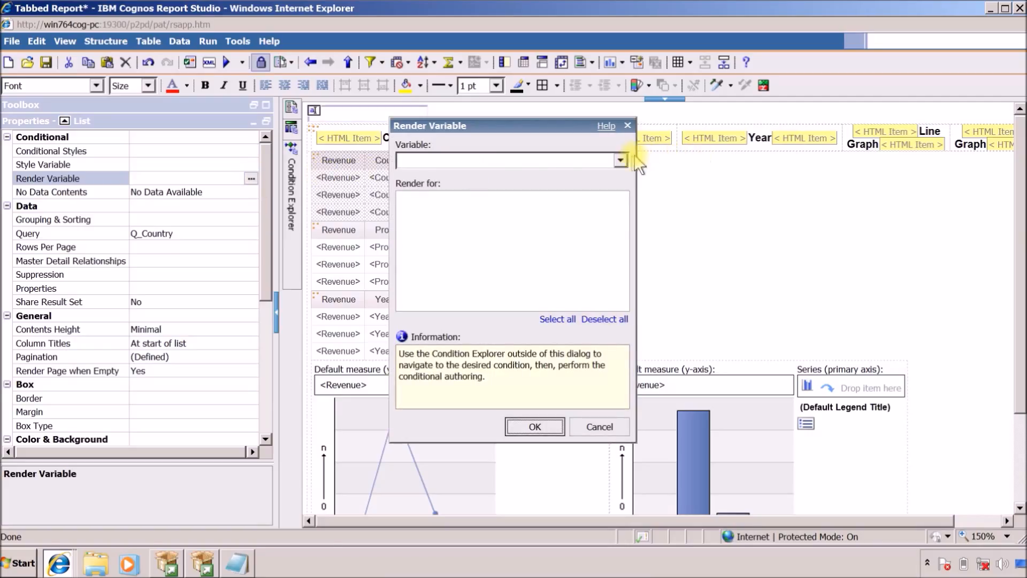
click(620, 160)
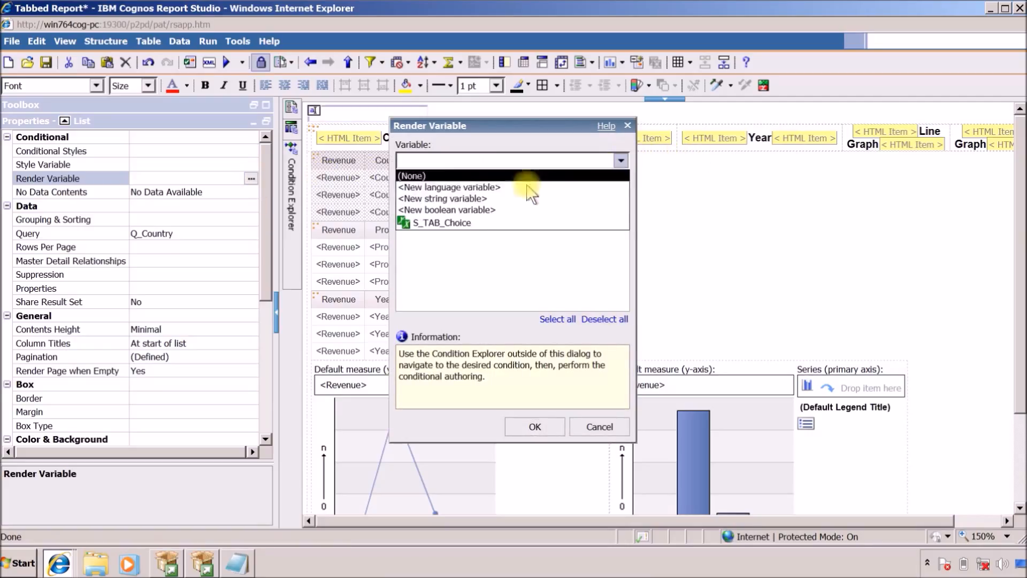
click(471, 223)
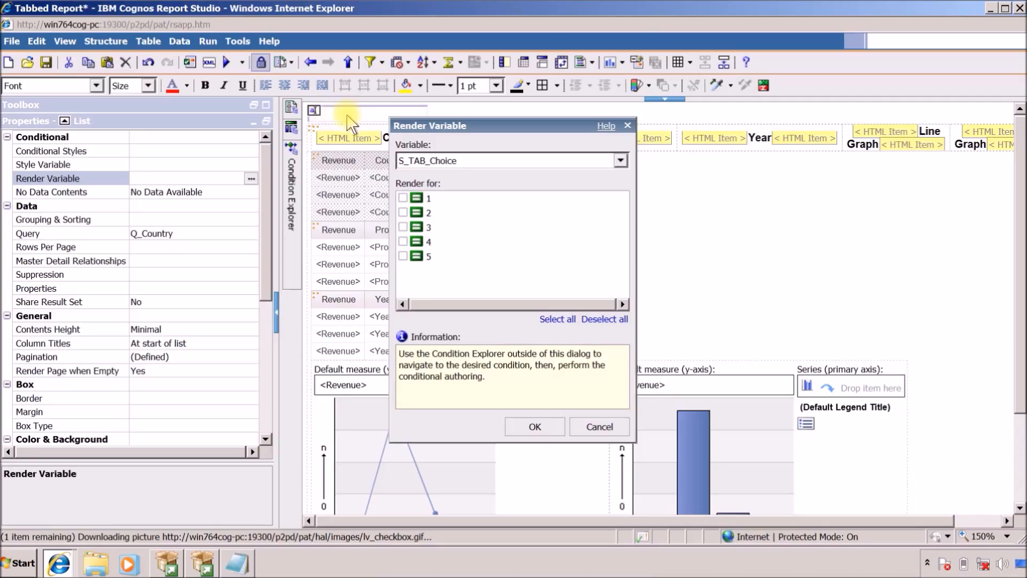
click(402, 198)
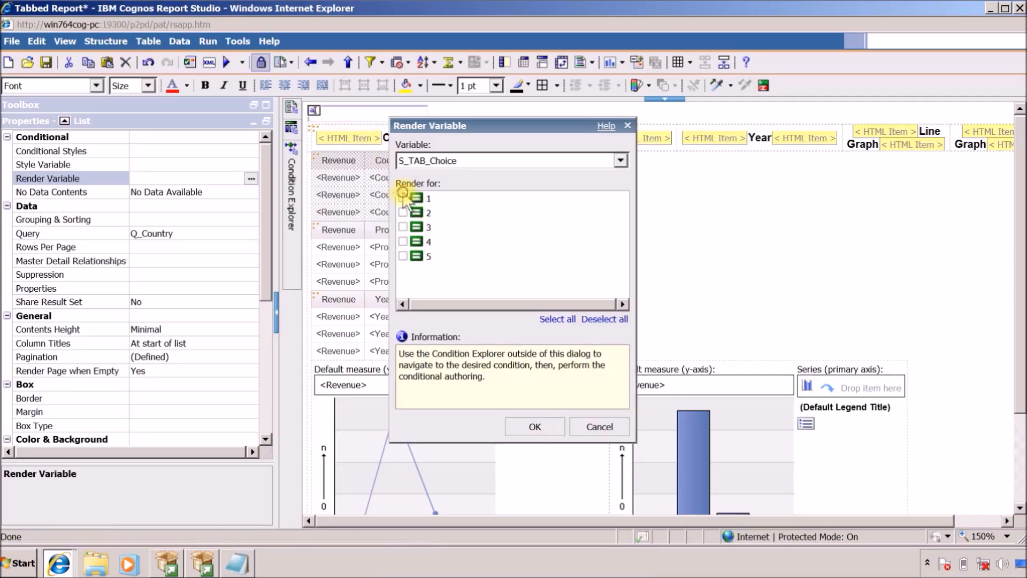
click(535, 426)
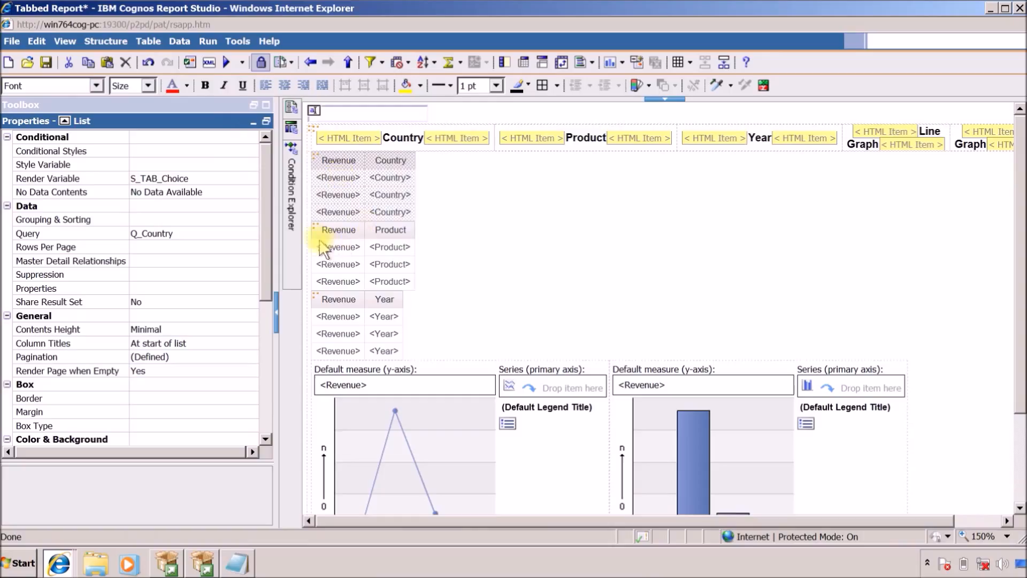
Set the Product list's render variable to S_TAB_Choice and render it only for value 2.
click(315, 223)
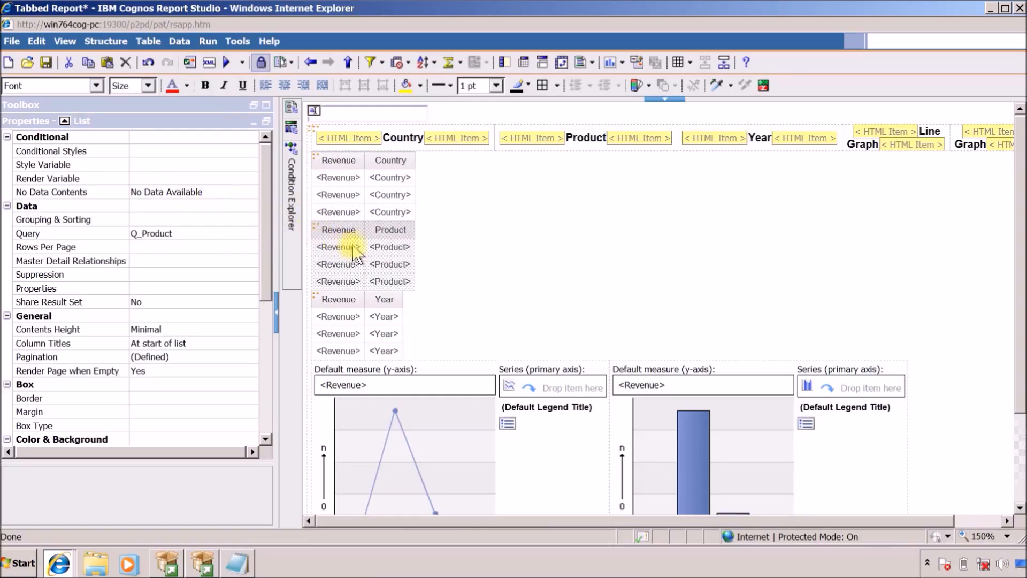
click(133, 175)
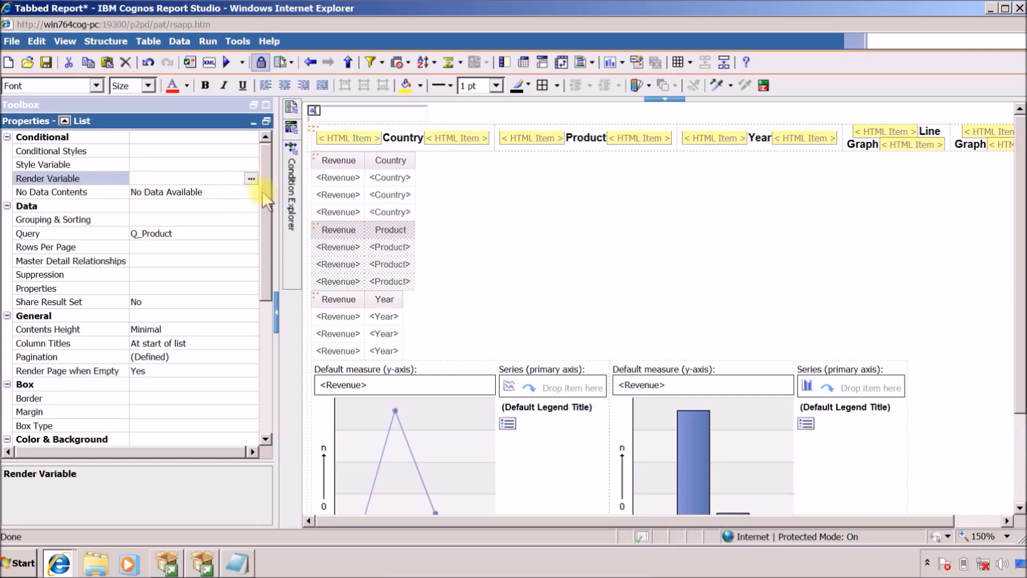
click(252, 178)
click(464, 160)
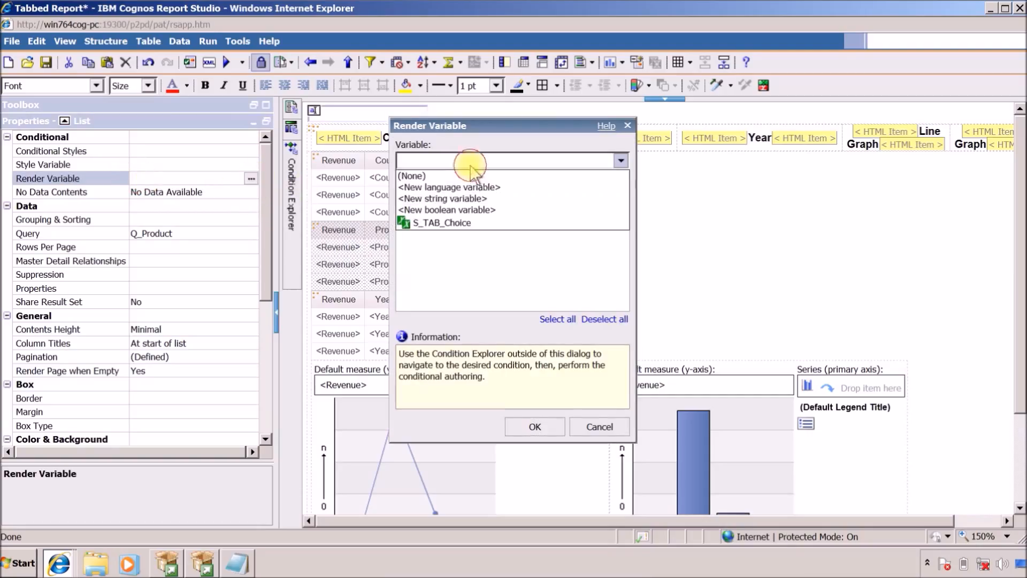
click(443, 222)
click(590, 320)
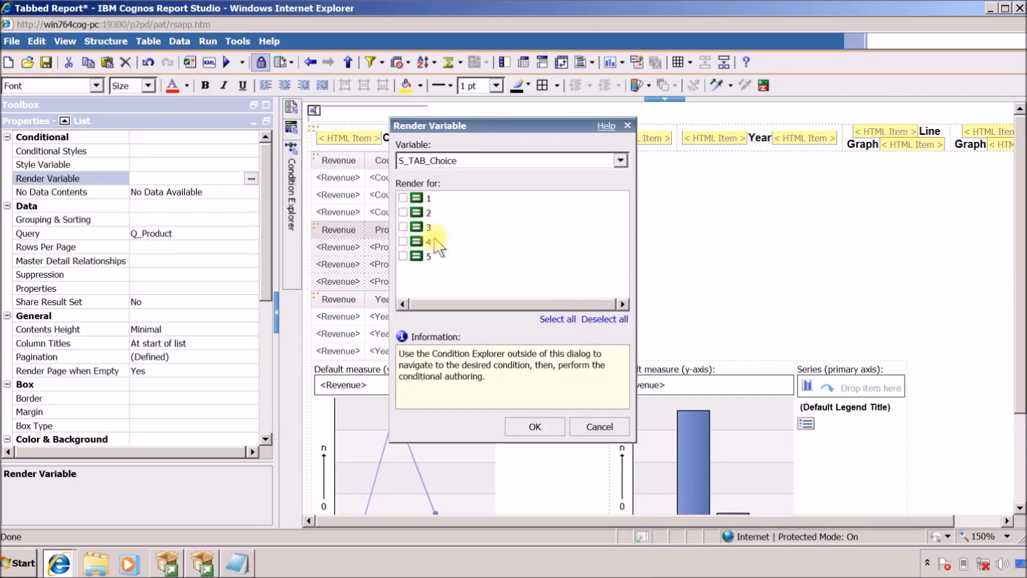
click(403, 212)
click(533, 428)
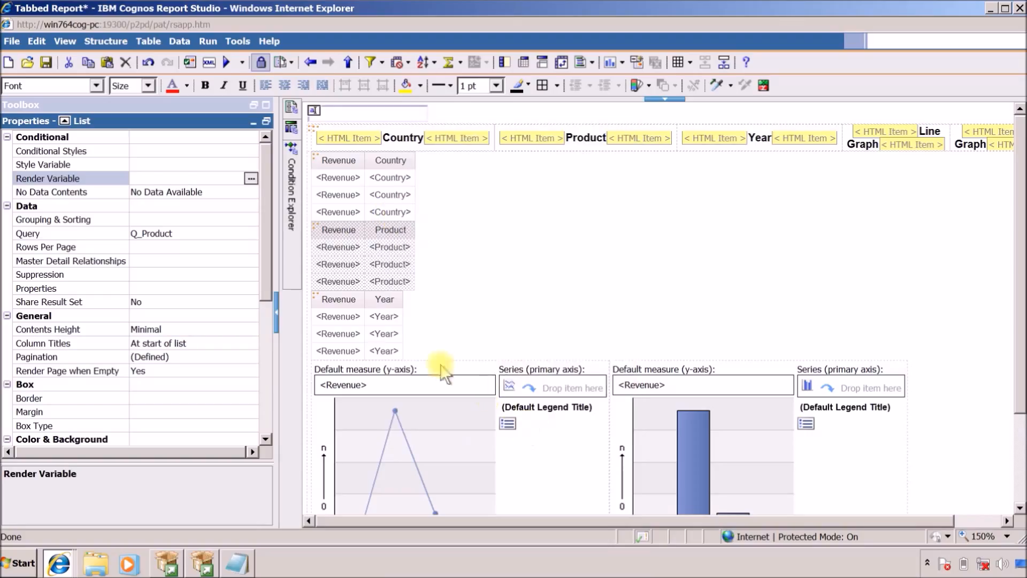
Set the Year list's render variable to S_TAB_Choice and render it only for value 3.
click(316, 293)
click(201, 180)
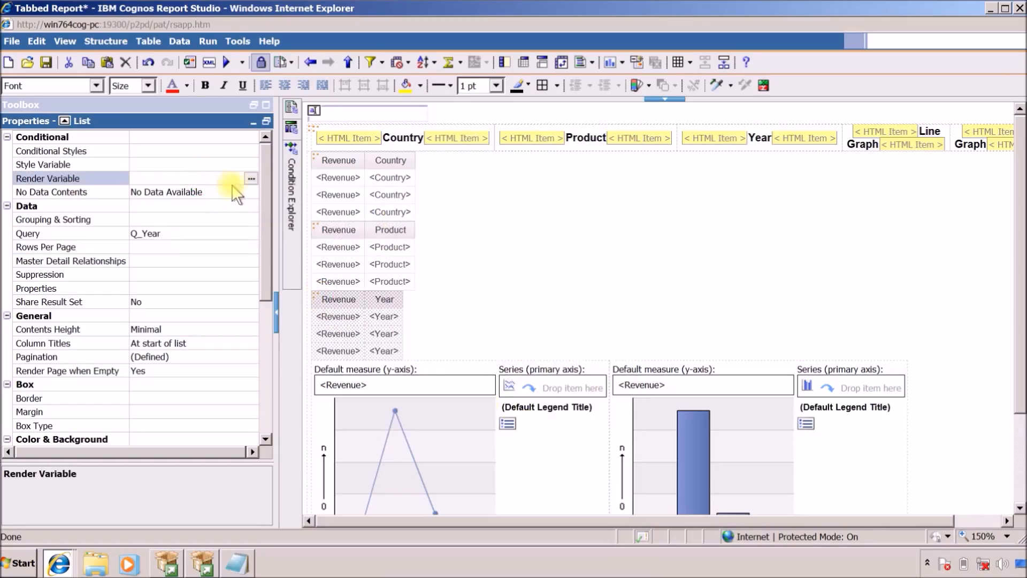
click(251, 179)
click(402, 161)
click(422, 223)
click(403, 198)
click(403, 212)
click(403, 242)
click(403, 256)
click(527, 420)
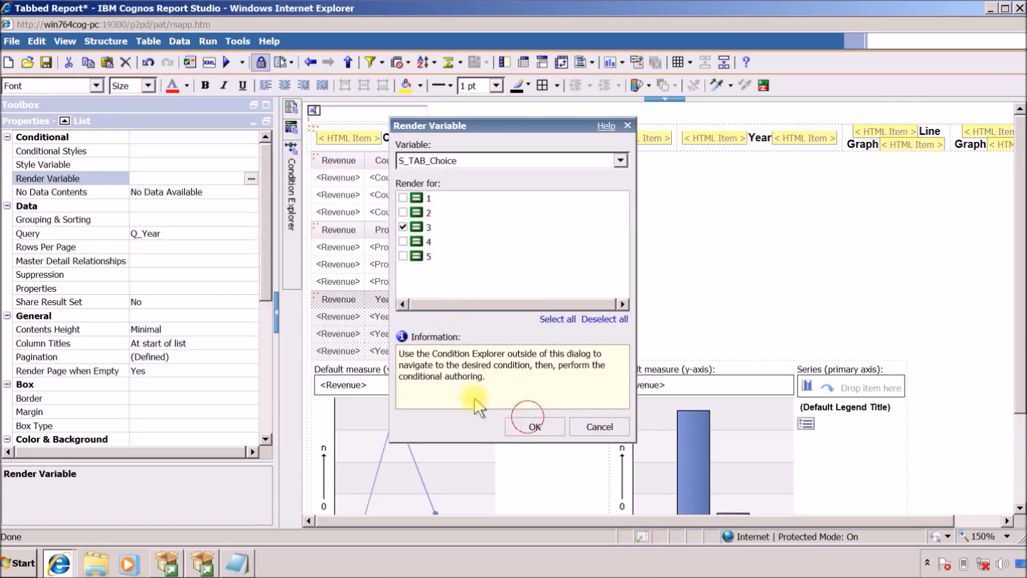
Set the line chart's render variable to S_TAB_Choice and render it only for value 4.
click(489, 423)
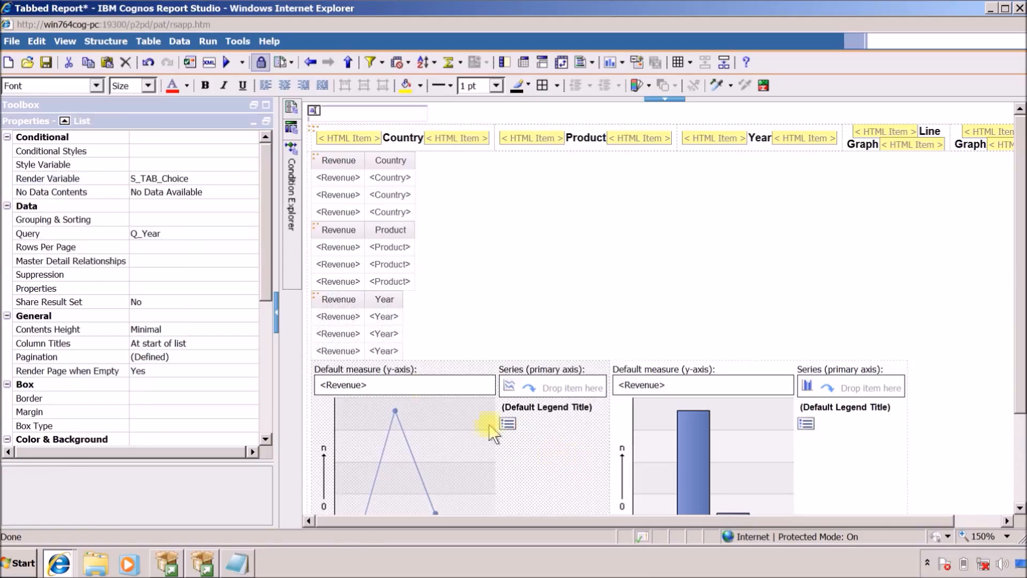
click(185, 165)
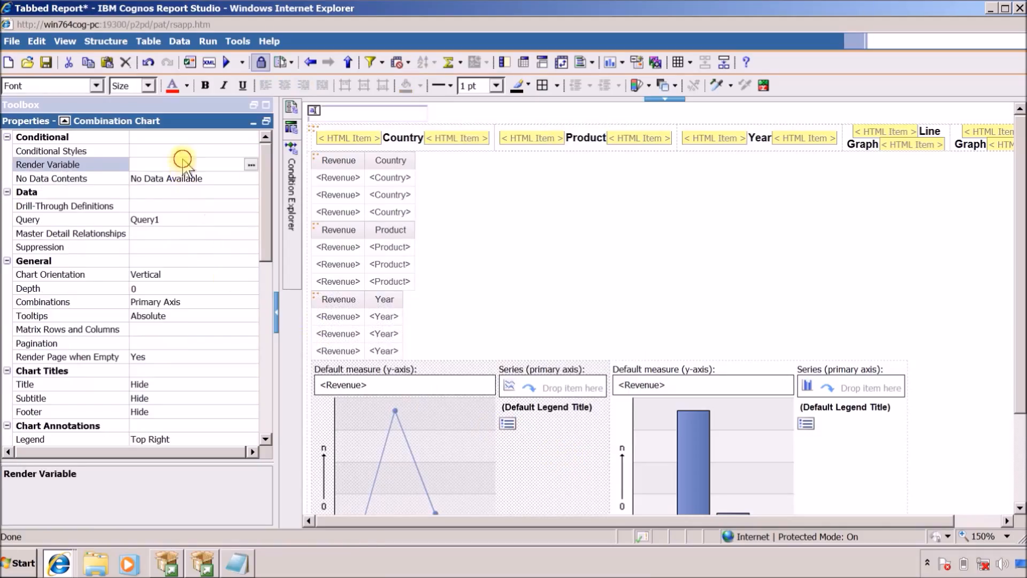
click(251, 165)
click(620, 161)
click(438, 220)
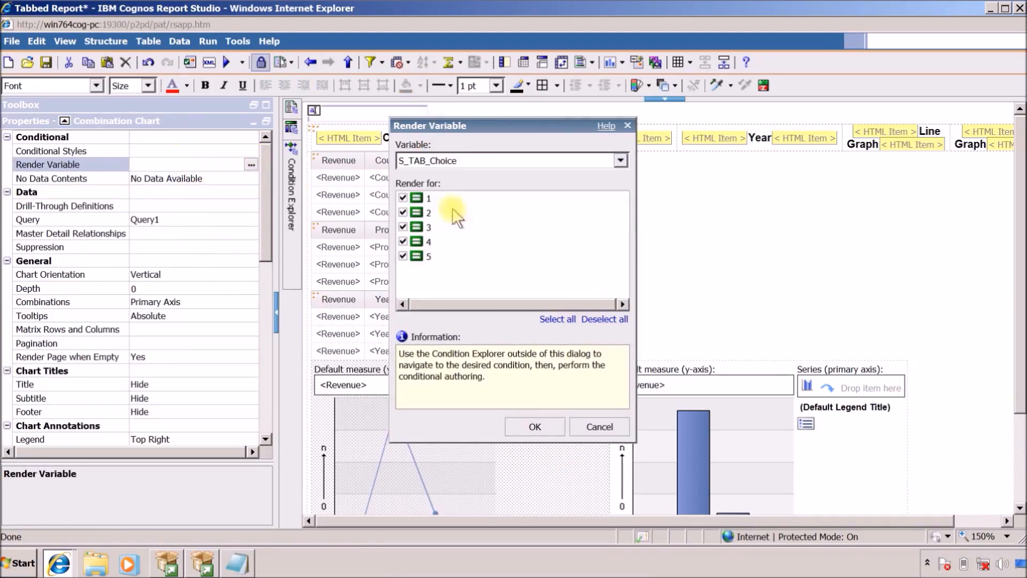
click(605, 320)
click(403, 241)
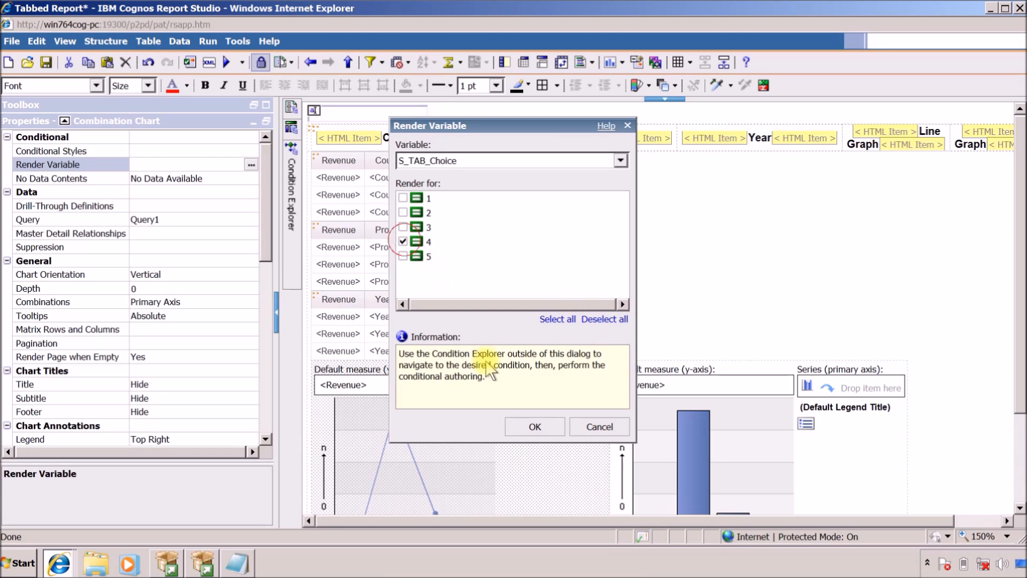
click(535, 427)
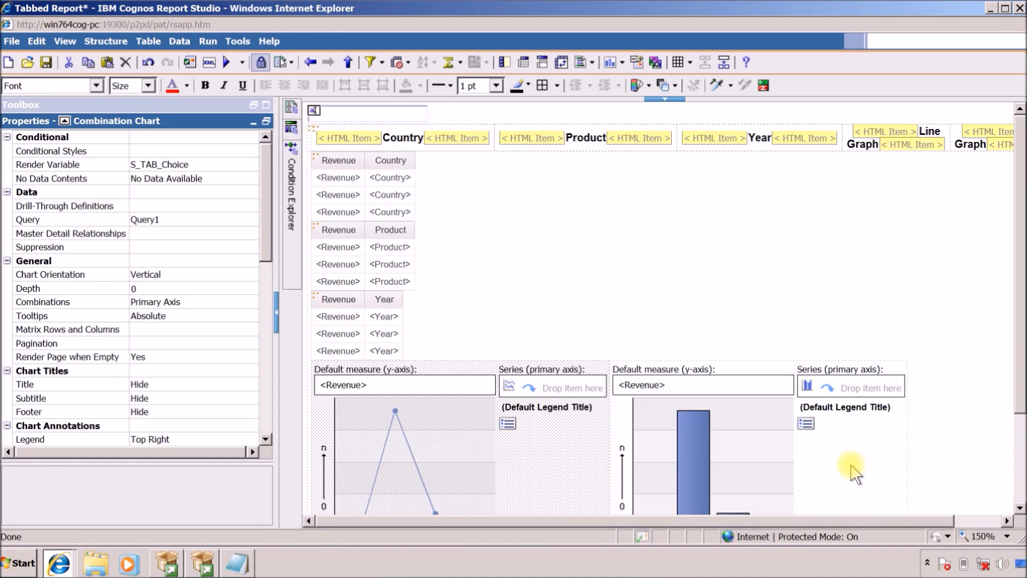
Set the bar chart's render variable to S_TAB_Choice, render it only for value 5, and save the report.
click(855, 474)
click(185, 152)
click(227, 164)
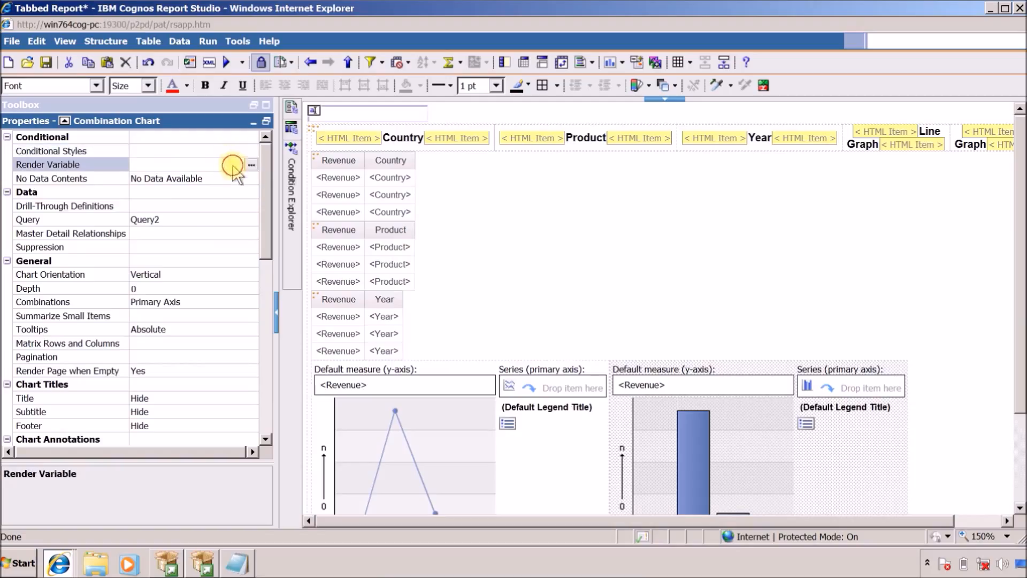
click(251, 164)
click(508, 161)
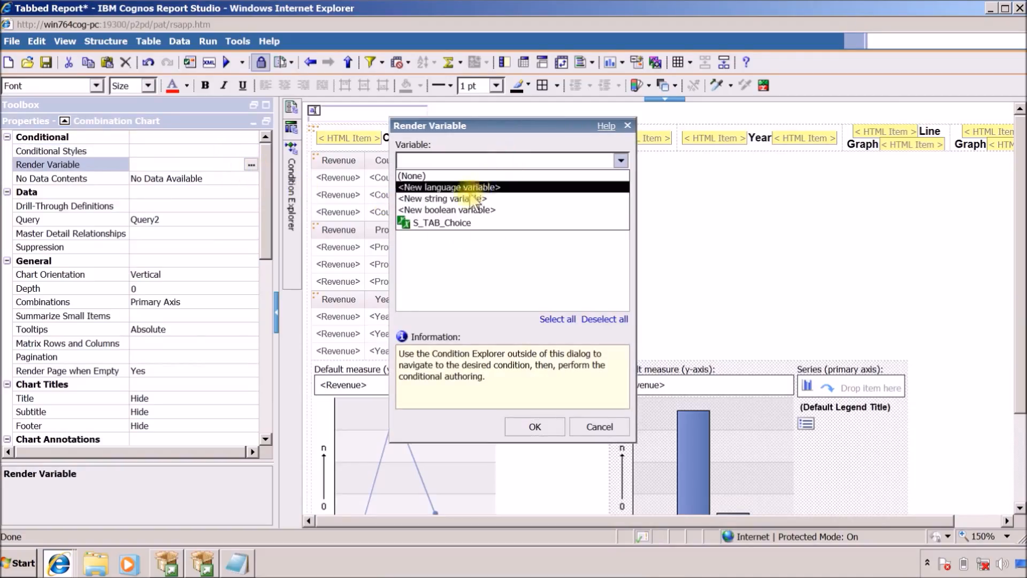
click(460, 222)
click(605, 318)
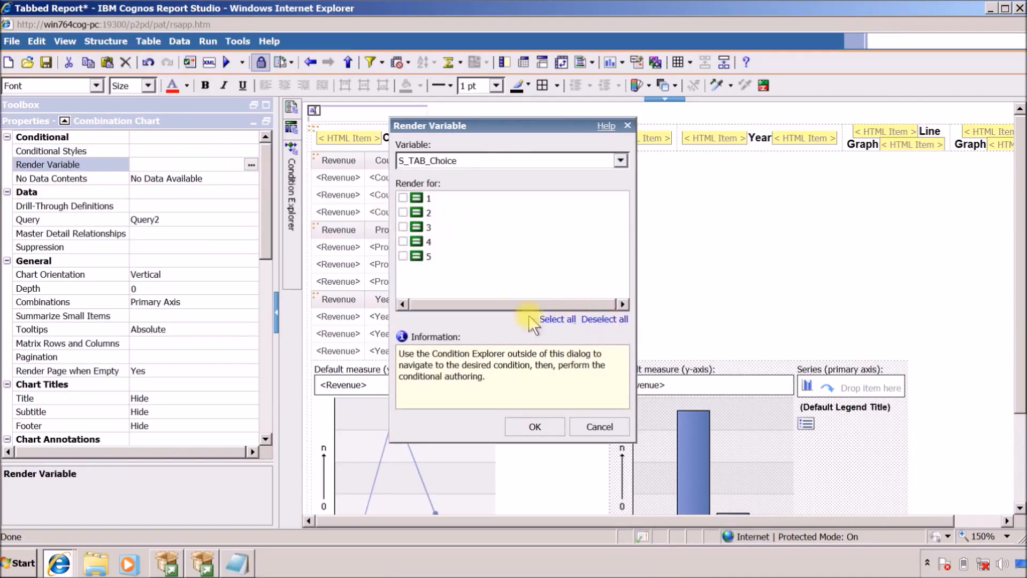
click(403, 256)
click(535, 427)
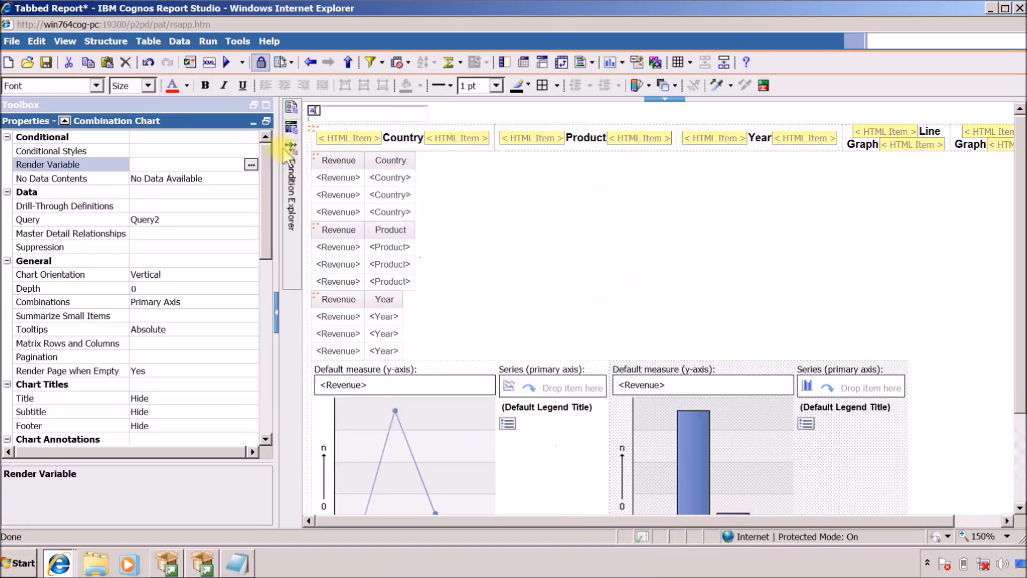
click(50, 63)
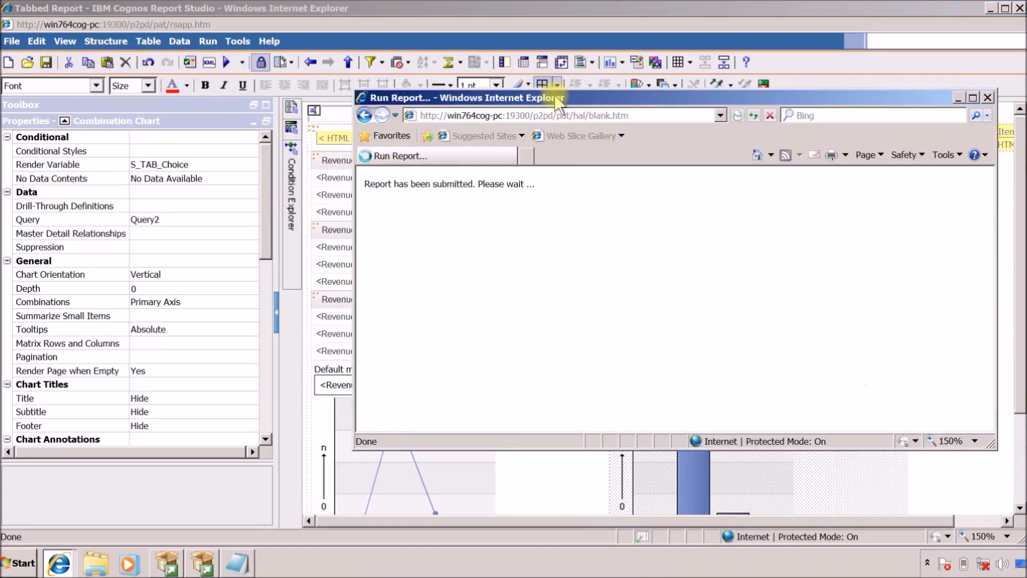
Run the report, test the Product, Year, Line Graph and Bar Graph headings against the content and prompt value, and close the viewer.
double_click(563, 101)
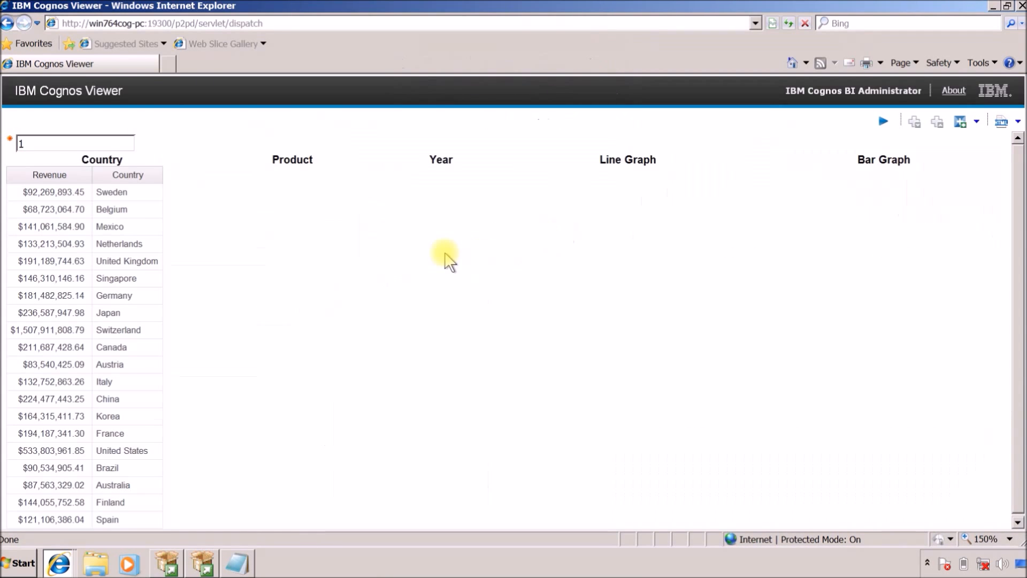
drag(202, 522, 29, 171)
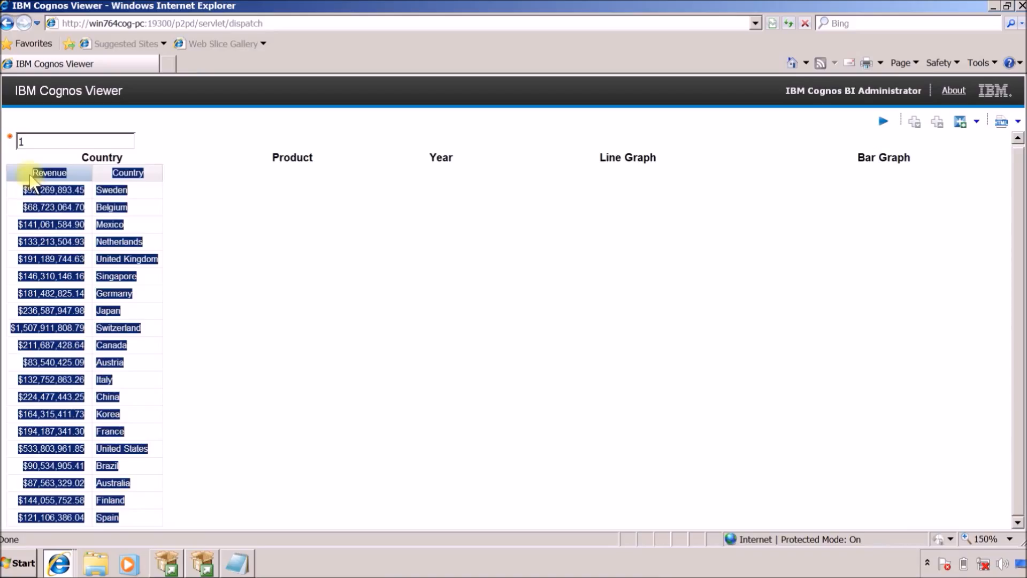
click(176, 225)
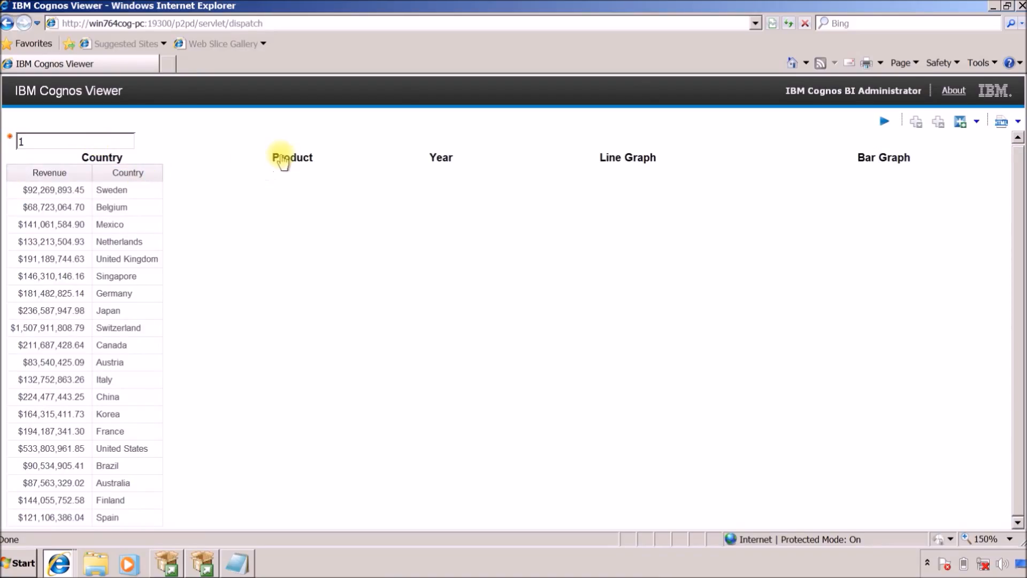
click(281, 158)
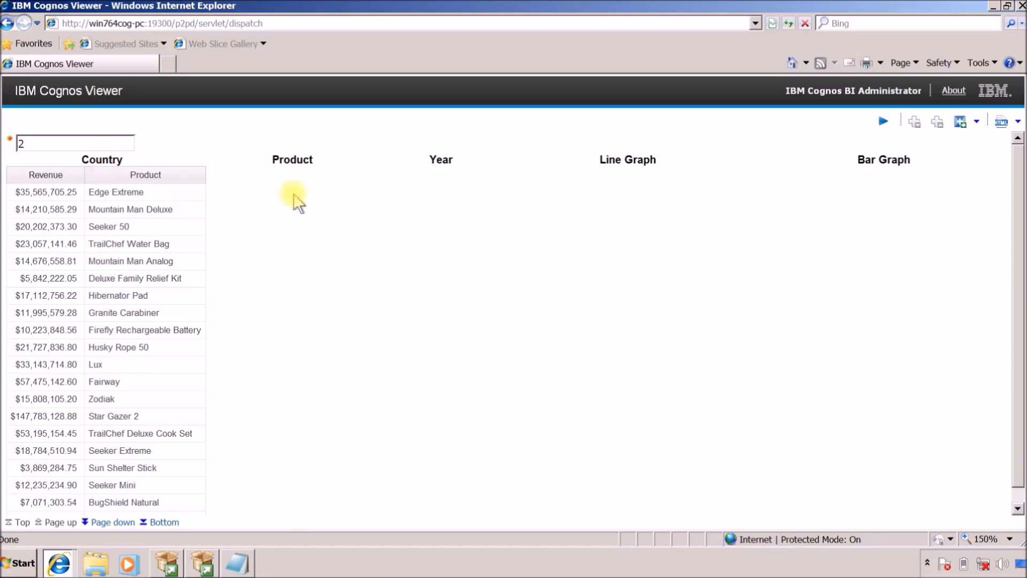
click(435, 160)
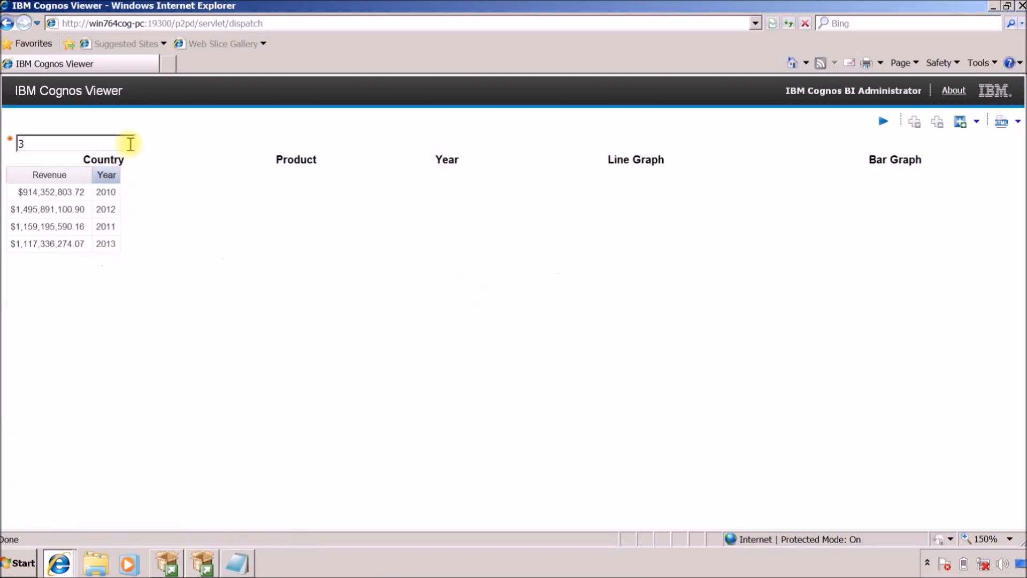
click(620, 160)
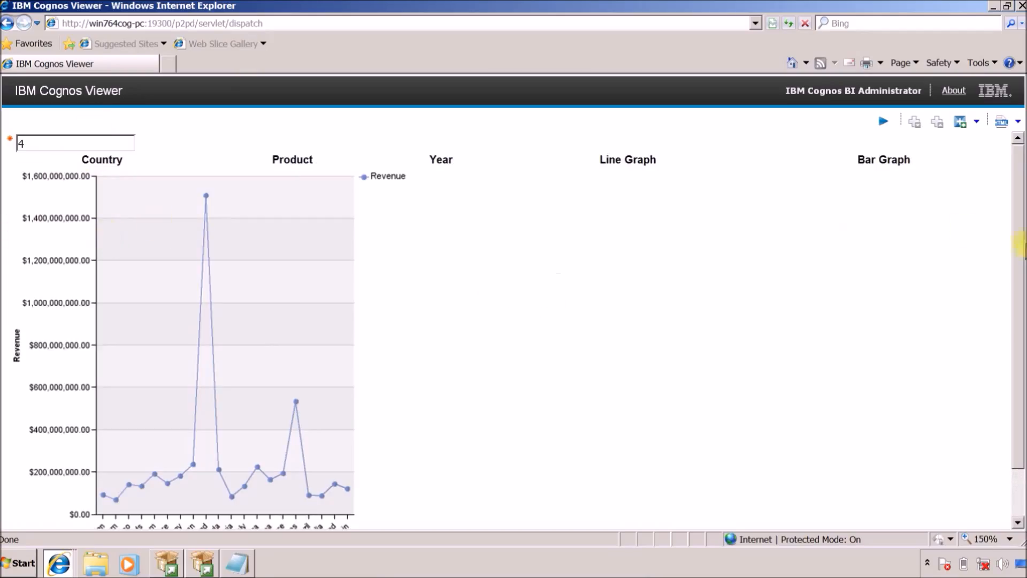
click(891, 161)
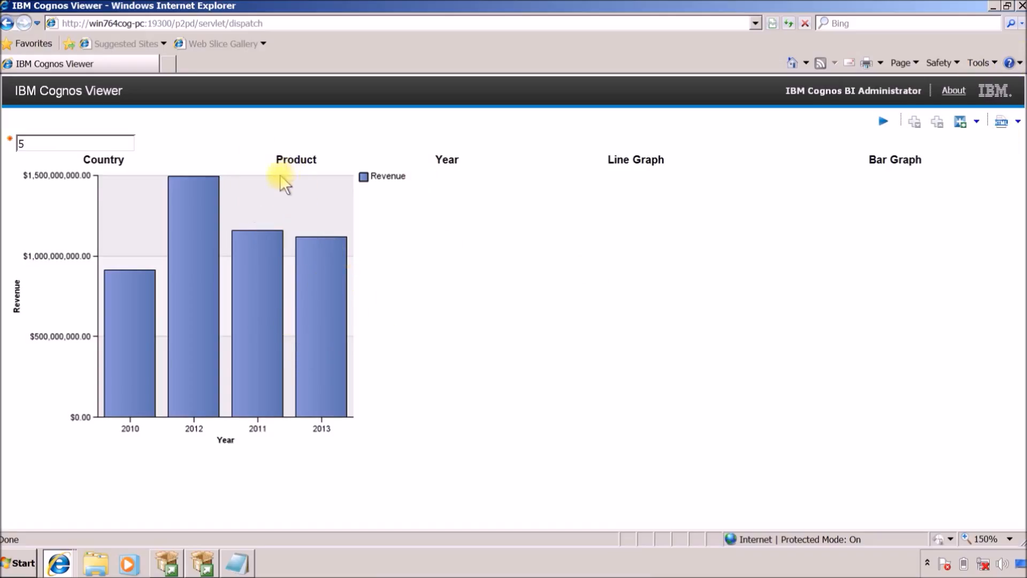
drag(47, 148, 1, 148)
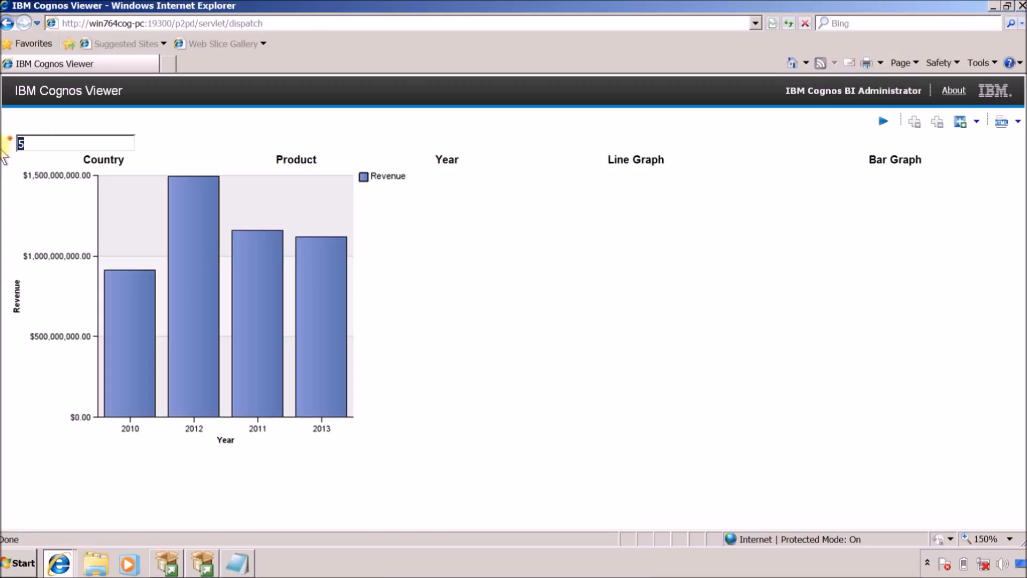
click(37, 142)
drag(43, 144, 20, 144)
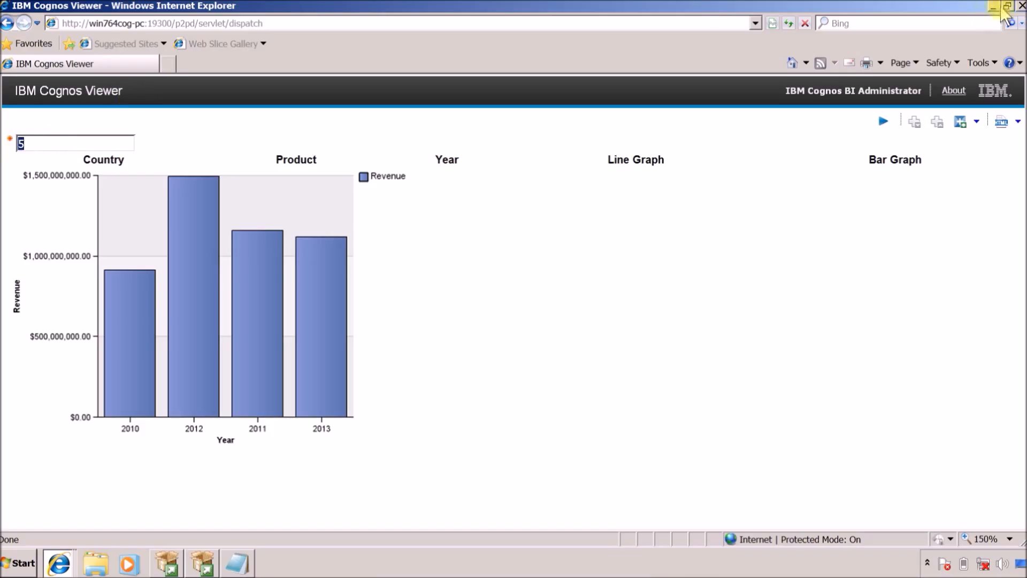
click(1021, 5)
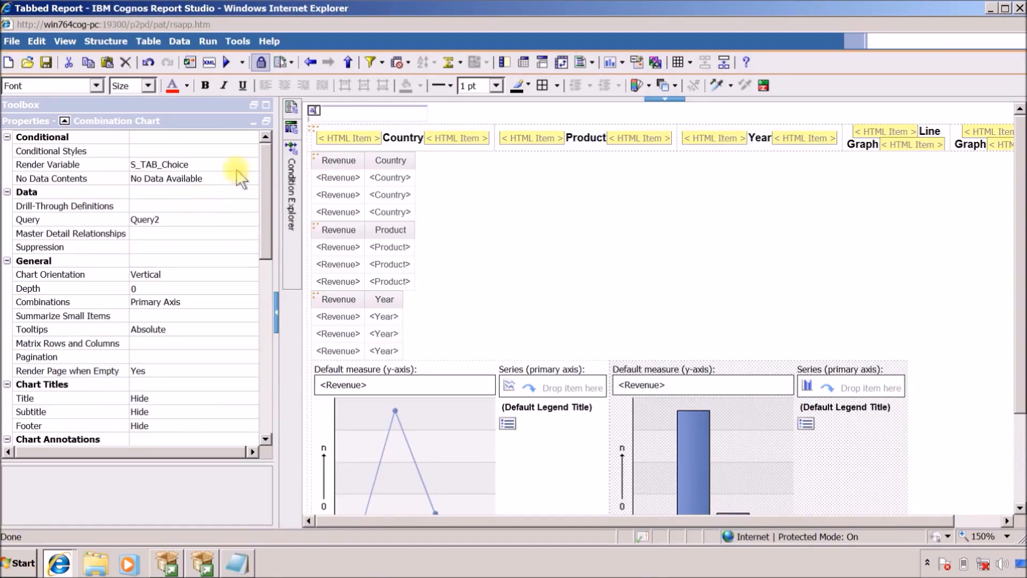
Hide the tabPrompt text box prompt by setting its Visible property to No.
click(353, 115)
drag(262, 283, 270, 429)
click(238, 246)
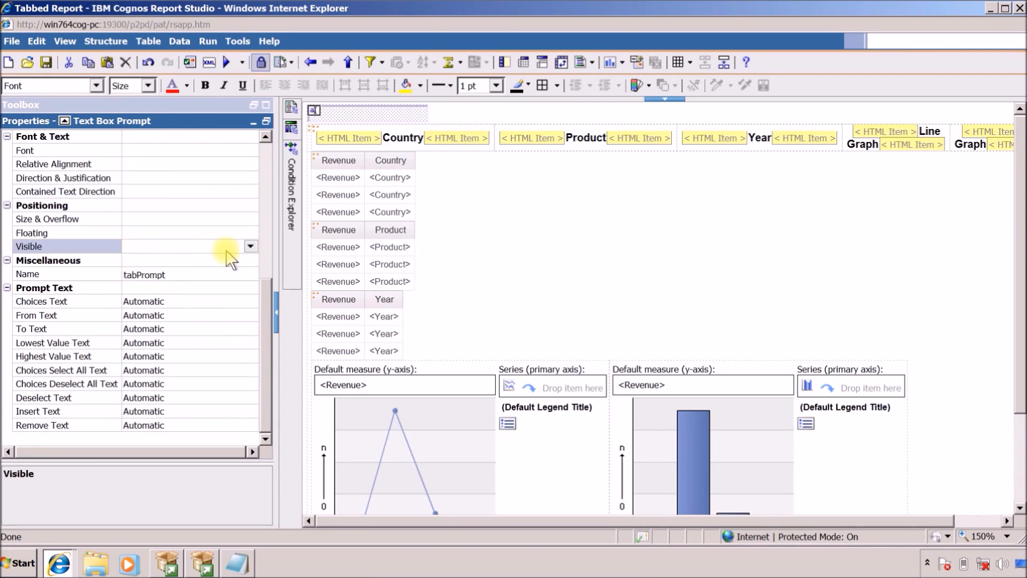
click(250, 246)
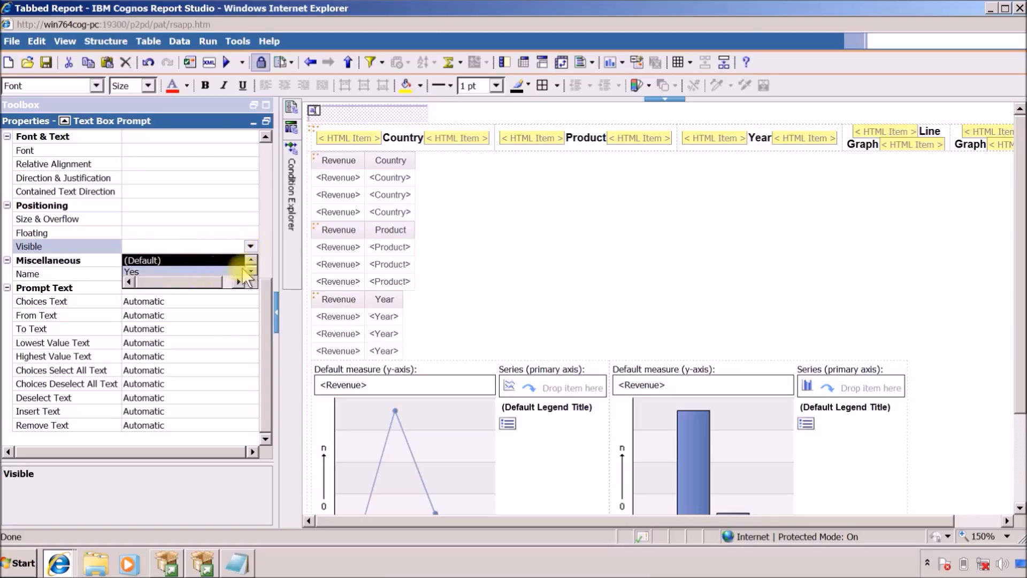
click(250, 271)
click(163, 272)
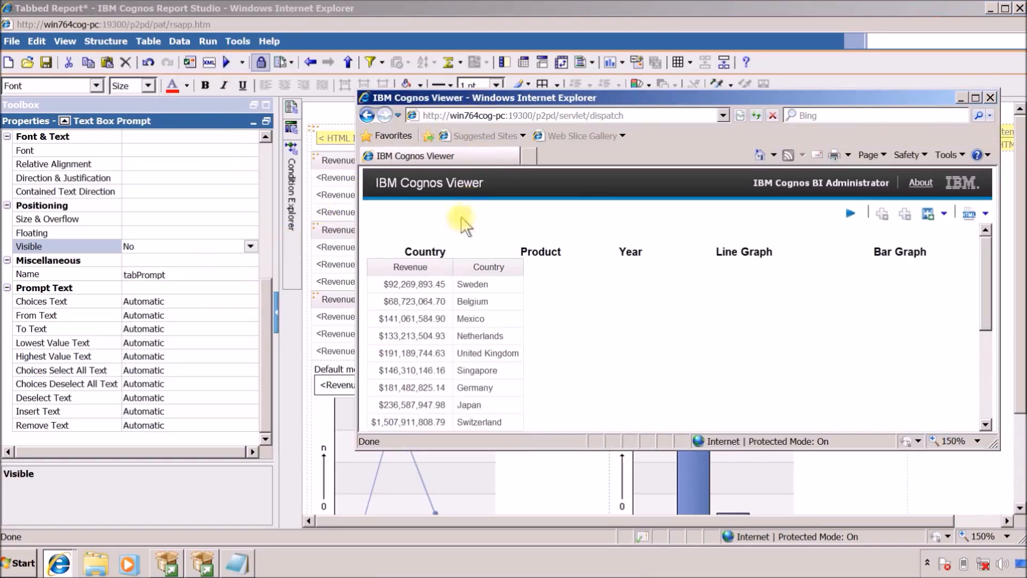
Test the Product, Year, Line Graph and Bar Graph headings in the report output with the prompt hidden, and close the viewer.
click(547, 253)
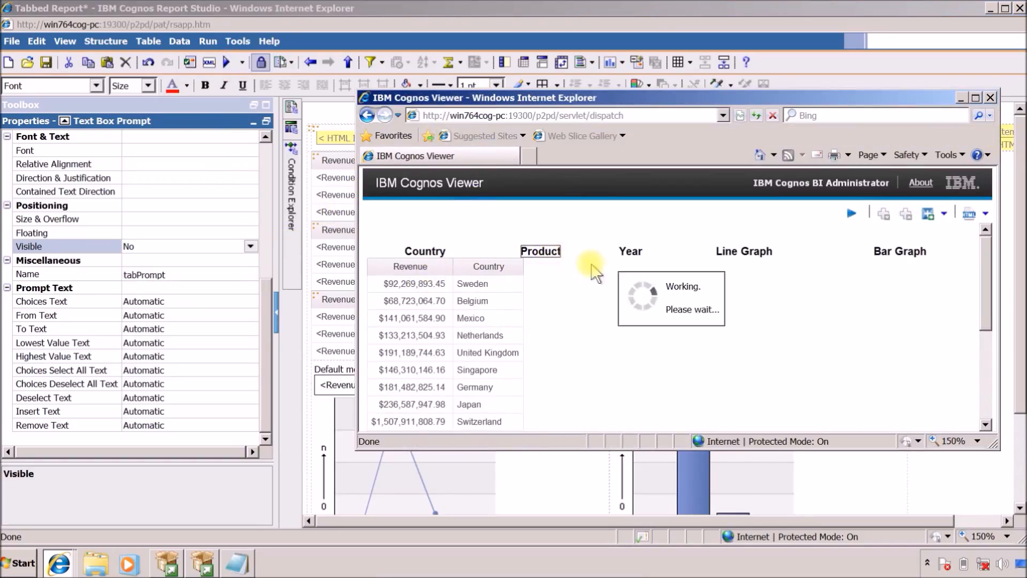
click(634, 251)
click(754, 257)
click(910, 255)
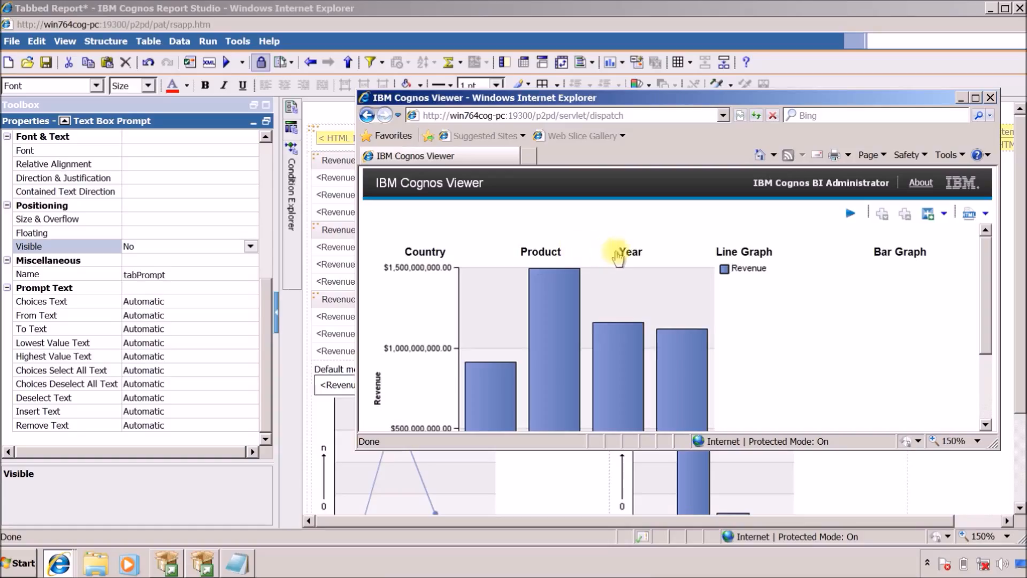
click(990, 98)
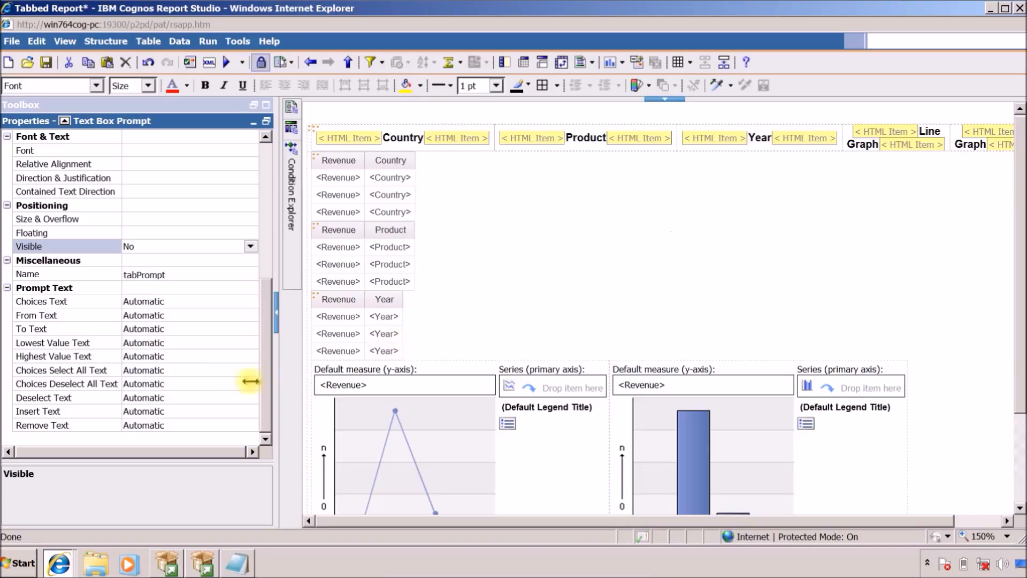
Set the style variable of the Country heading's table cell to S_TAB_Choice with all values selected.
mouse_move(299, 214)
click(382, 129)
click(504, 138)
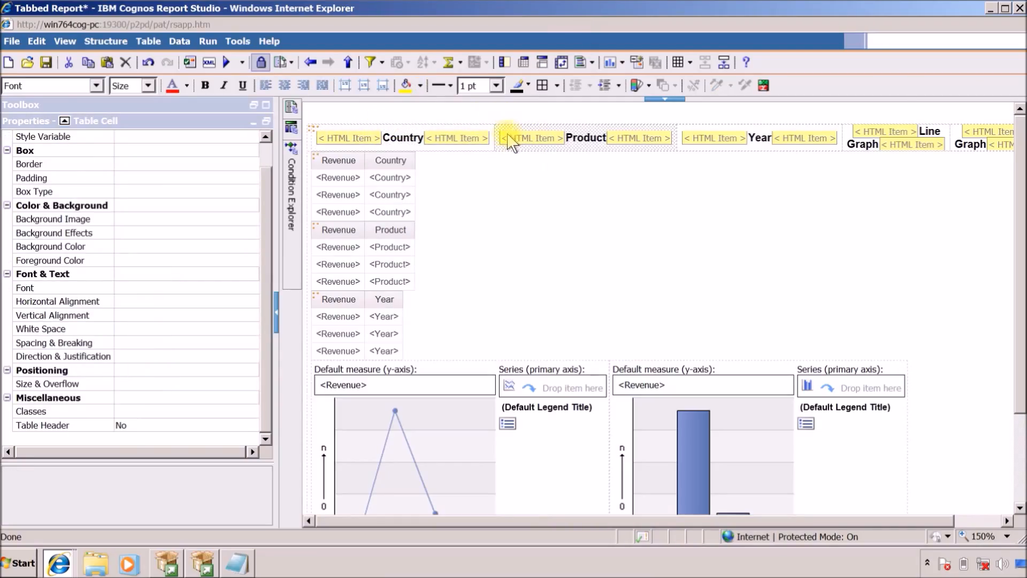
click(316, 155)
click(396, 138)
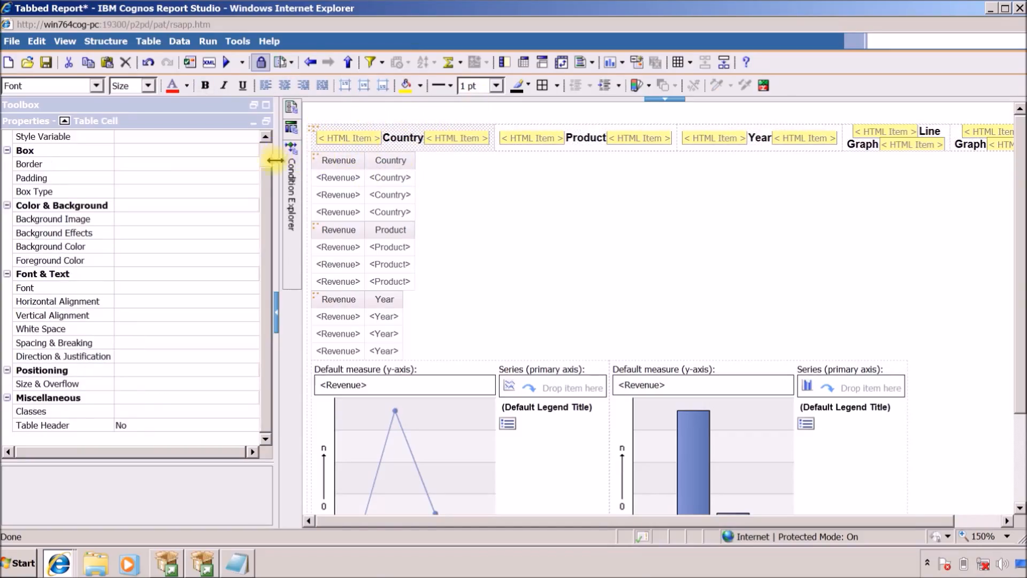
scroll(266, 156, up, 1)
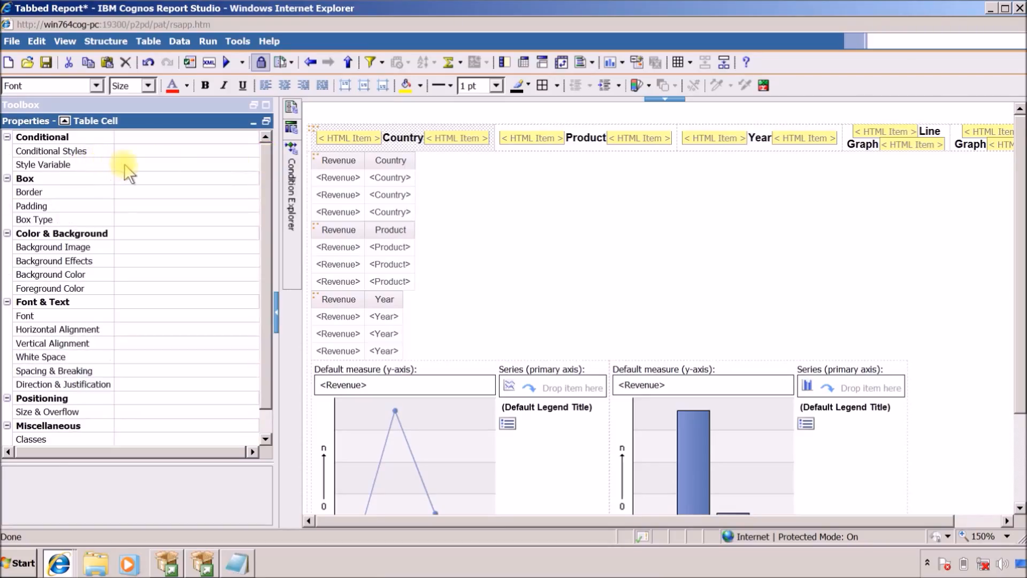
click(104, 164)
click(252, 165)
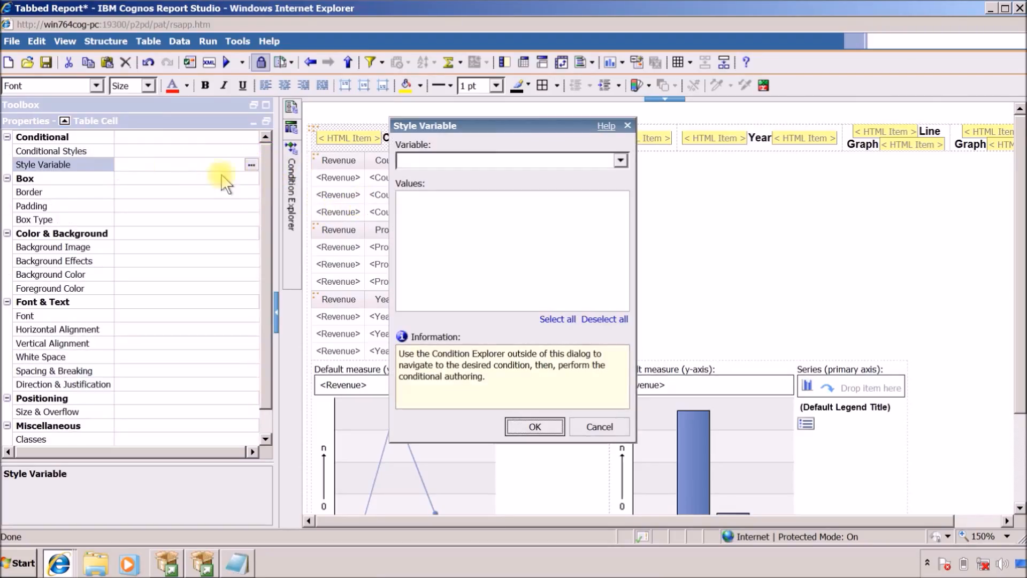
click(620, 160)
click(466, 219)
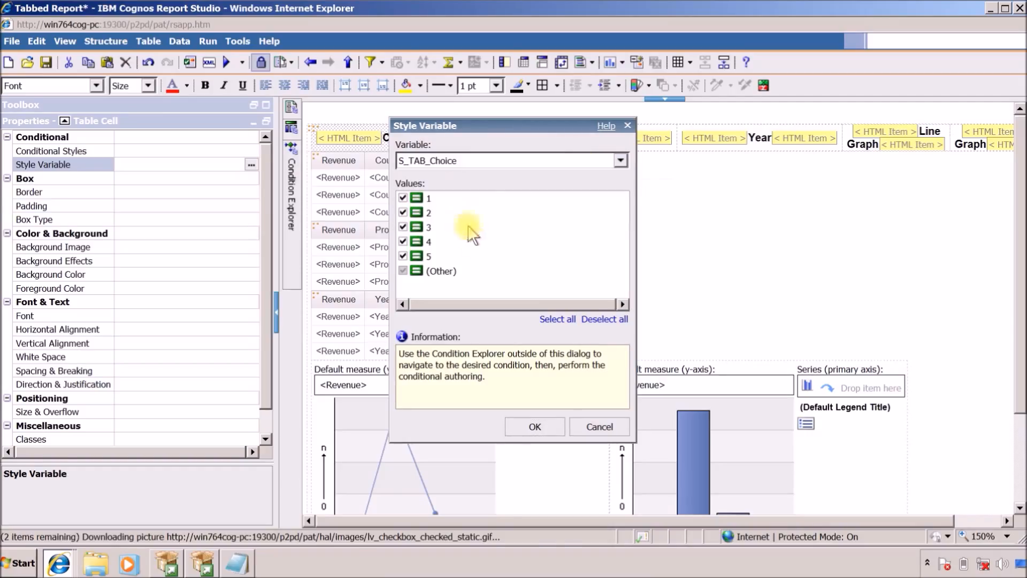
click(535, 426)
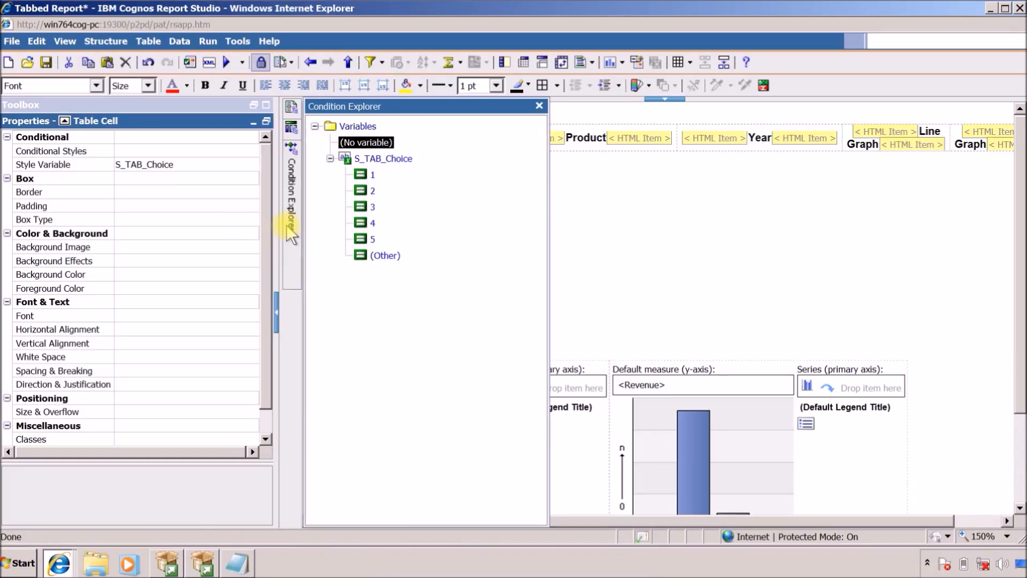
For S_TAB_Choice value 1, set the Country heading cell's background color to Silver and return to the unconditioned layout.
click(368, 176)
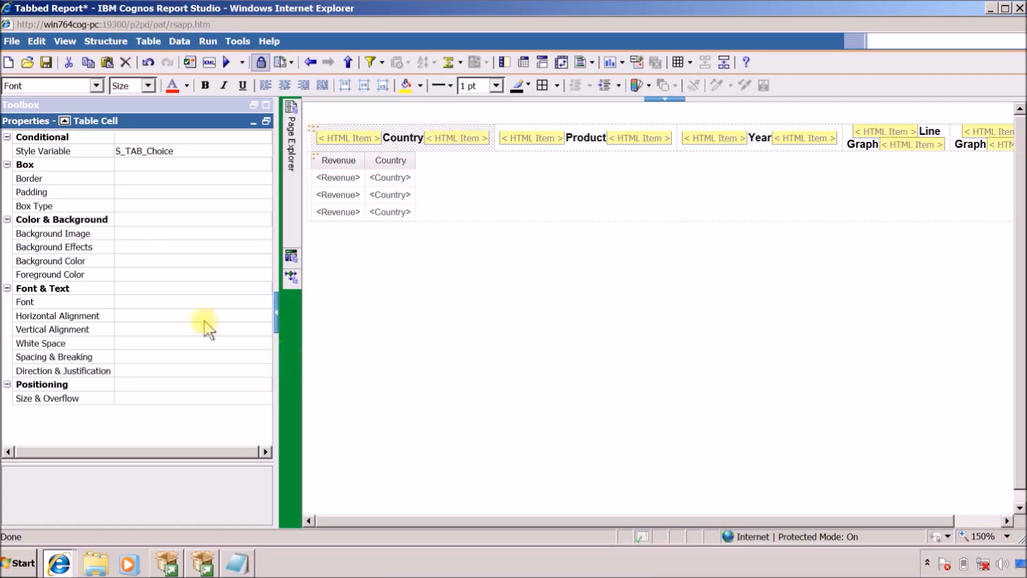
click(131, 261)
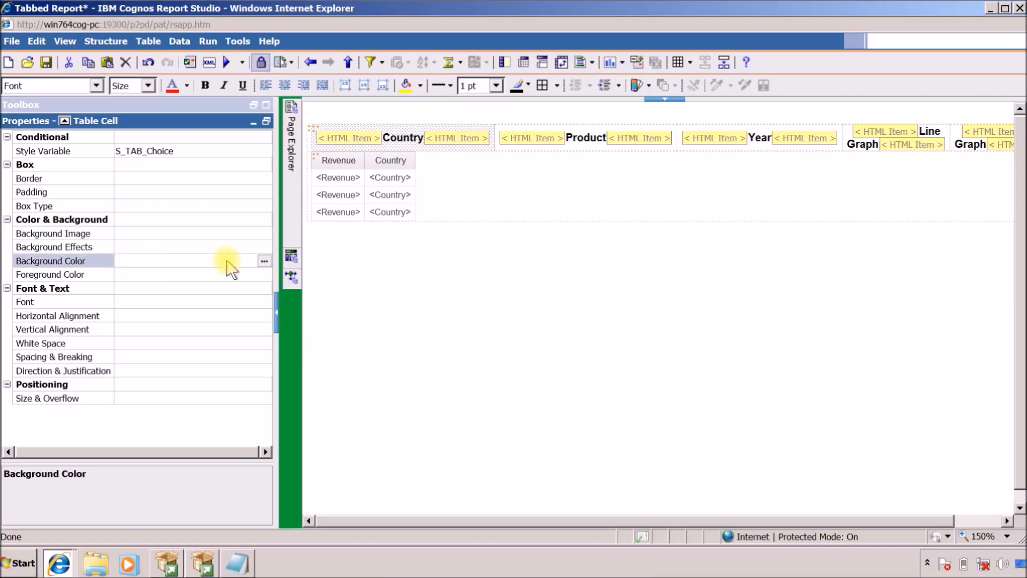
click(265, 261)
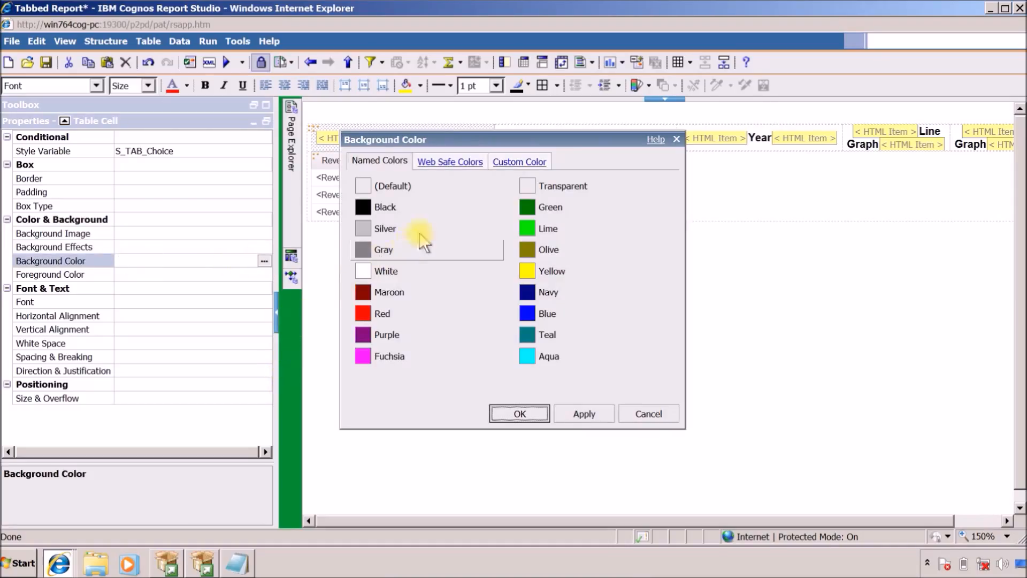
click(374, 228)
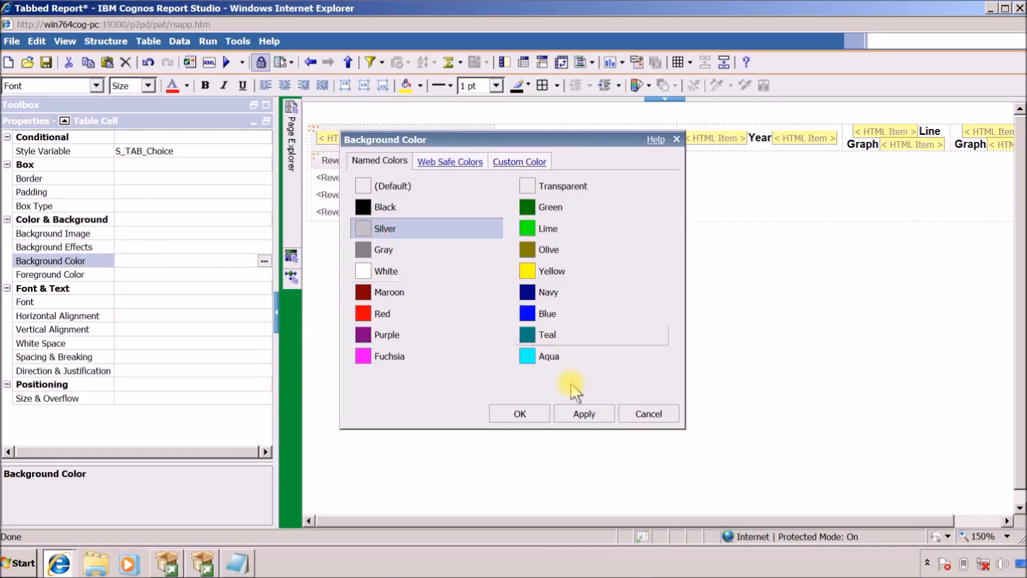
click(582, 414)
click(505, 416)
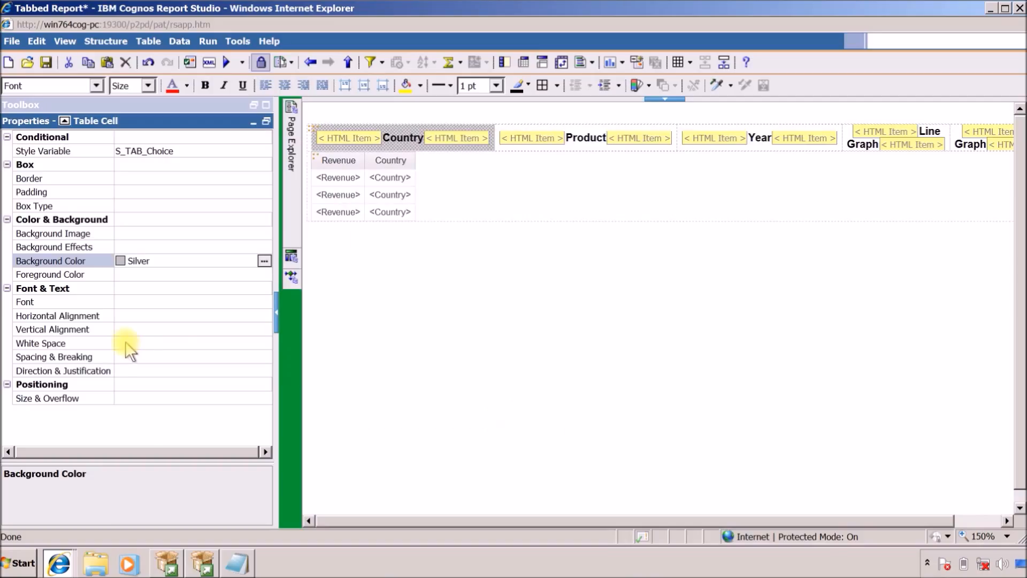
double_click(286, 327)
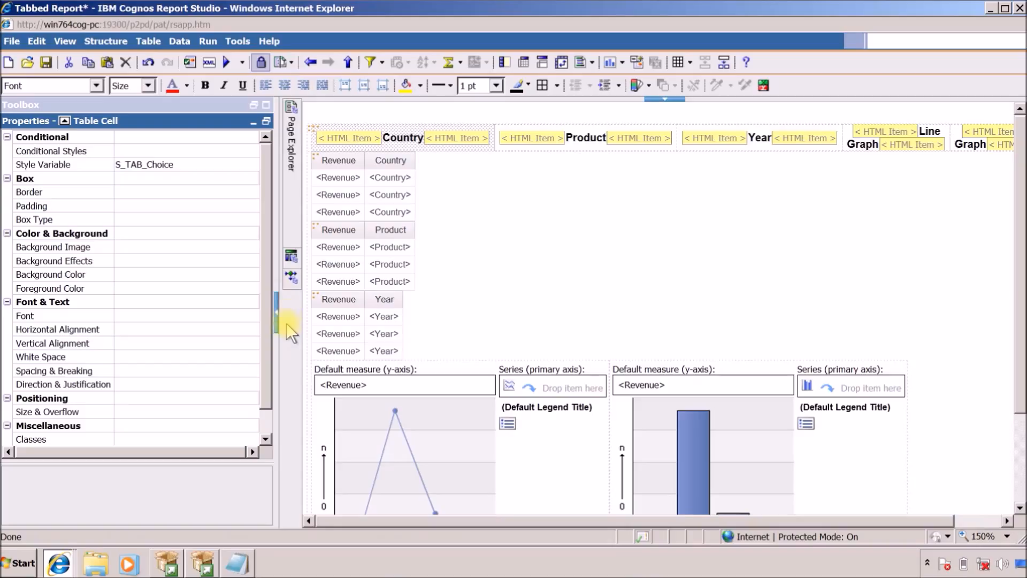
Set the style variable of the Product heading's table cell to S_TAB_Choice with all values selected.
click(500, 149)
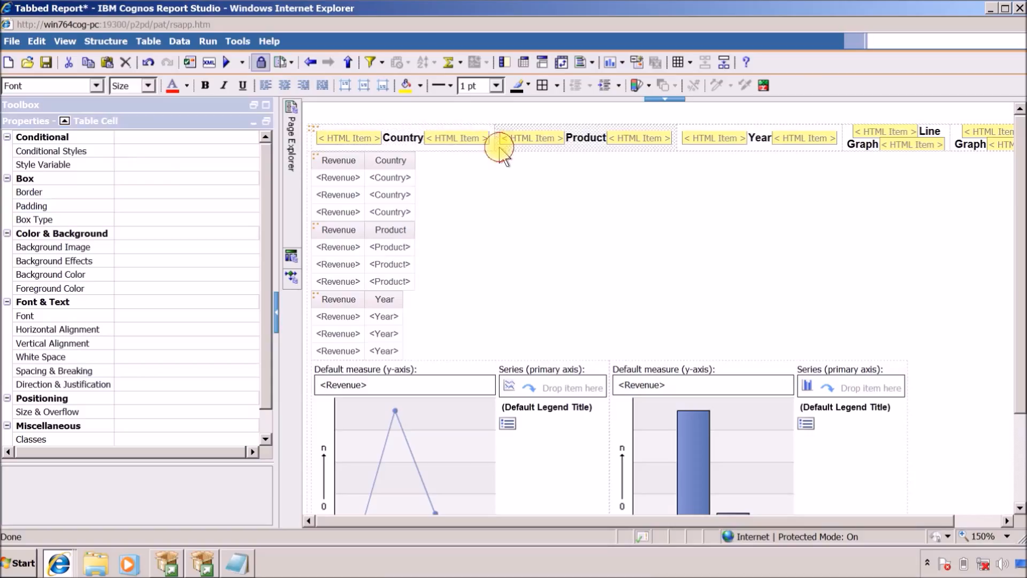
click(131, 162)
click(252, 165)
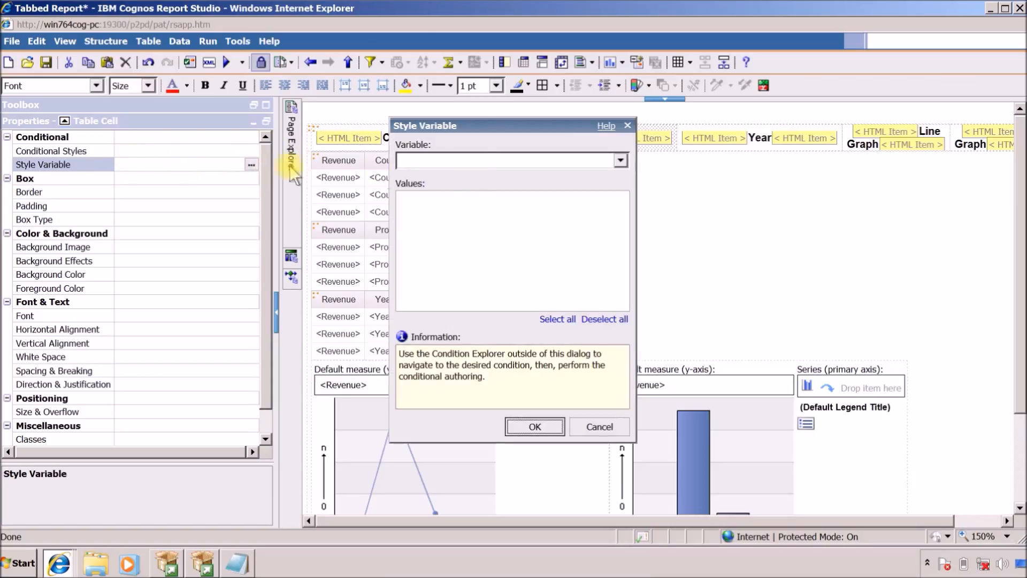
click(476, 160)
click(448, 223)
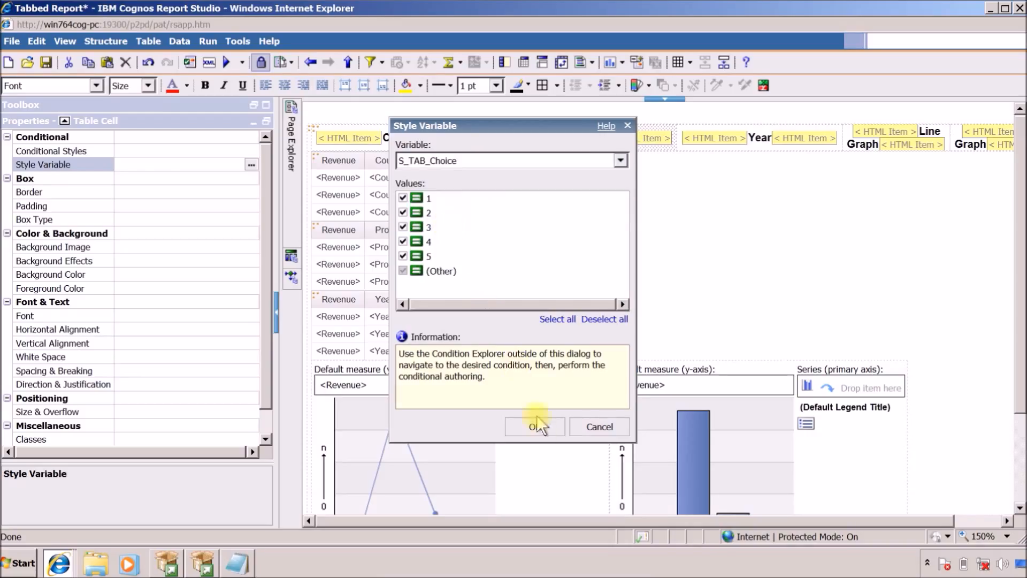
click(537, 427)
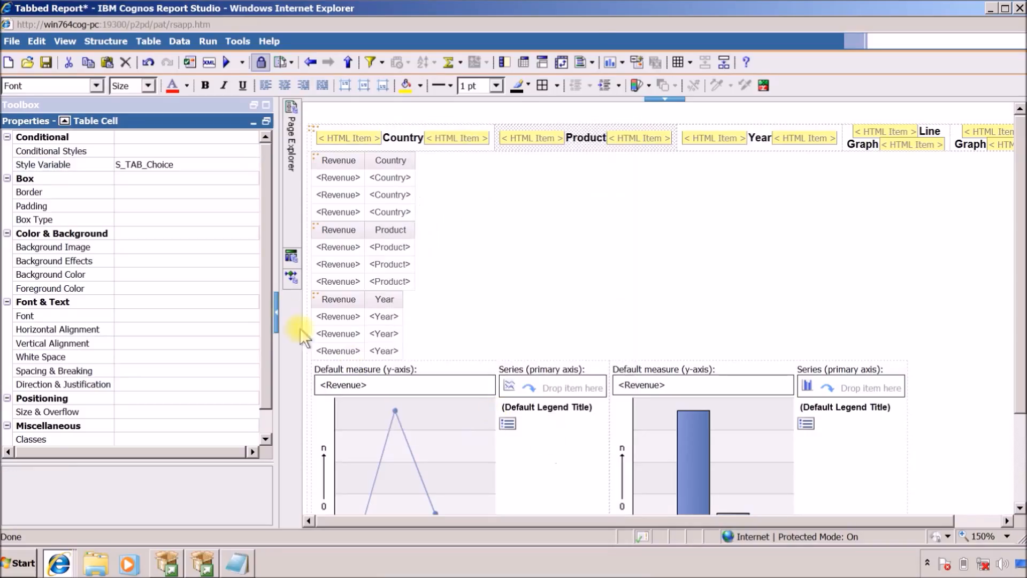
For S_TAB_Choice value 2, set the Product heading cell's background color to Silver and return to the unconditioned layout.
click(292, 277)
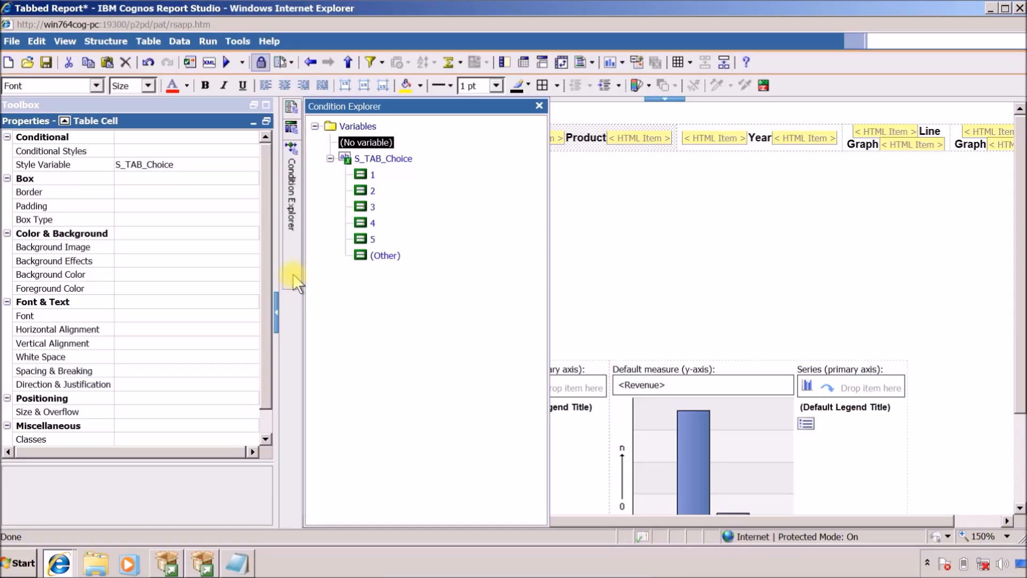
click(372, 191)
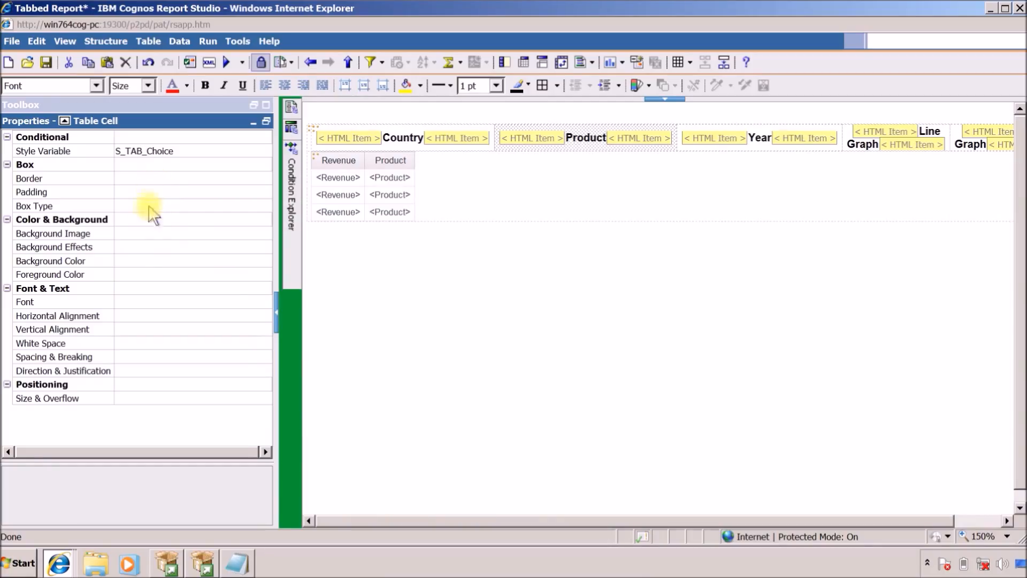
click(140, 260)
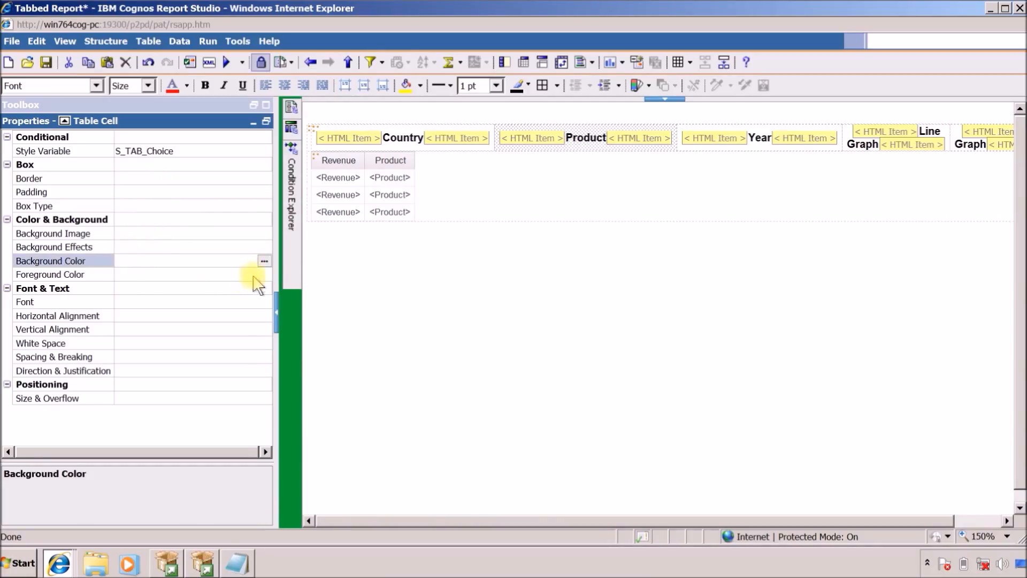
click(265, 261)
click(389, 224)
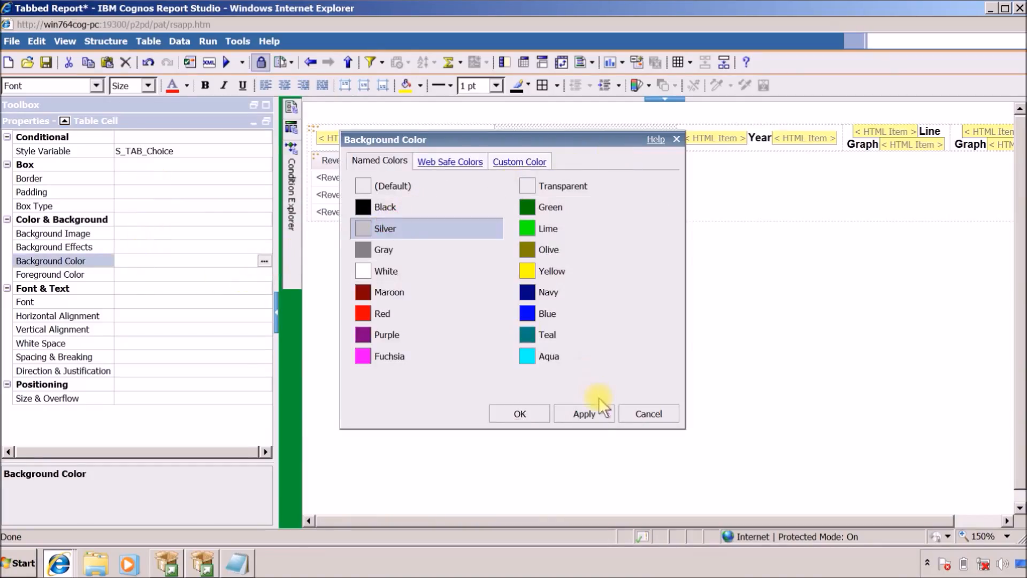
click(538, 415)
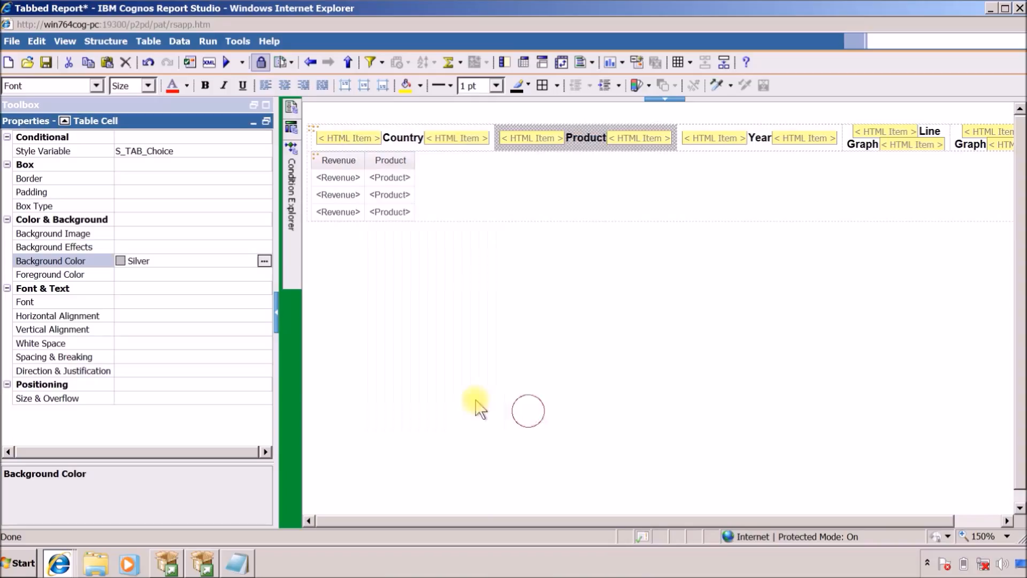
click(295, 385)
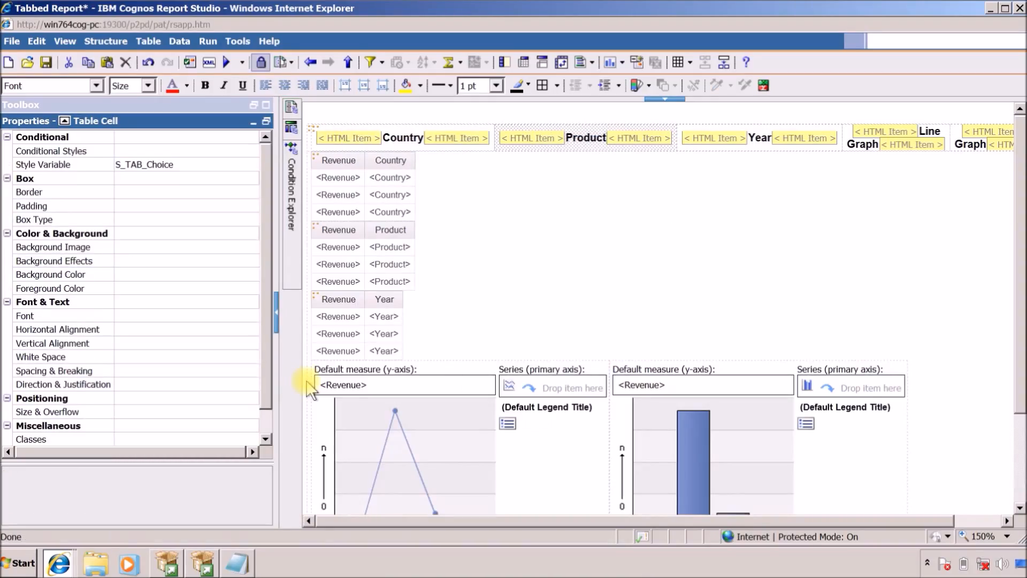
Set the style variable of the Year heading's table cell to S_TAB_Choice with all values selected.
click(682, 152)
drag(563, 521, 692, 509)
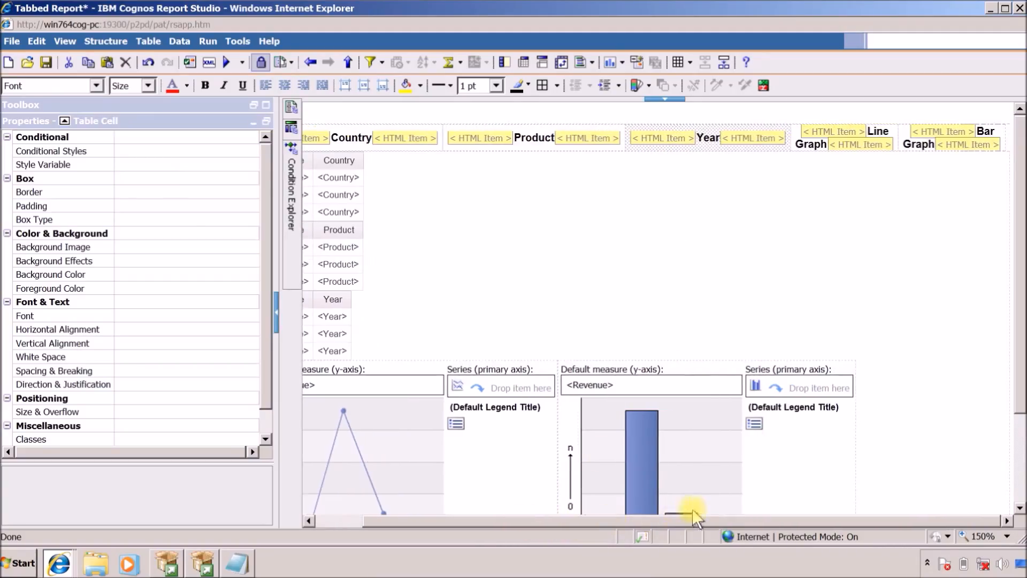
click(140, 165)
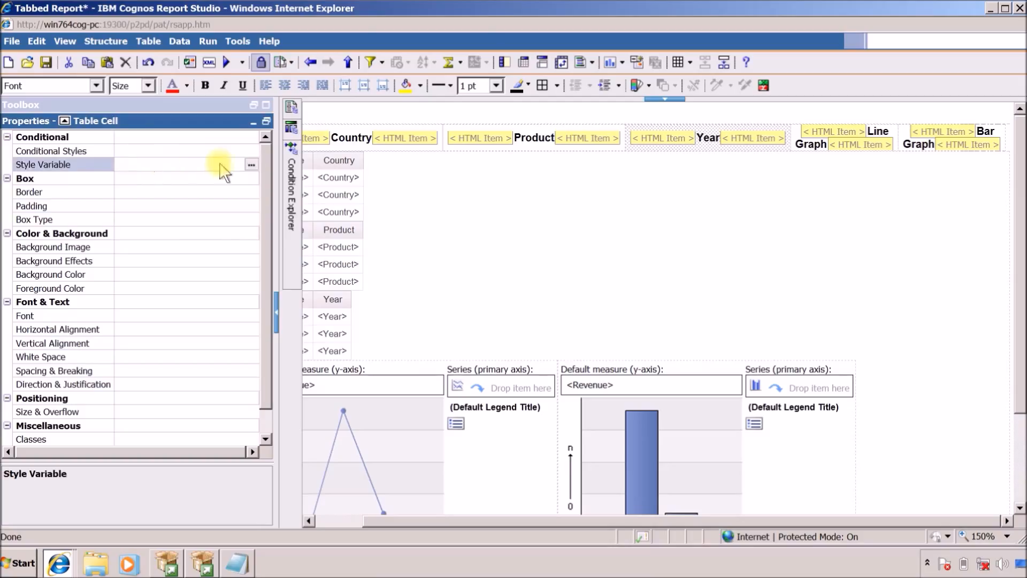
click(251, 165)
click(424, 160)
click(432, 222)
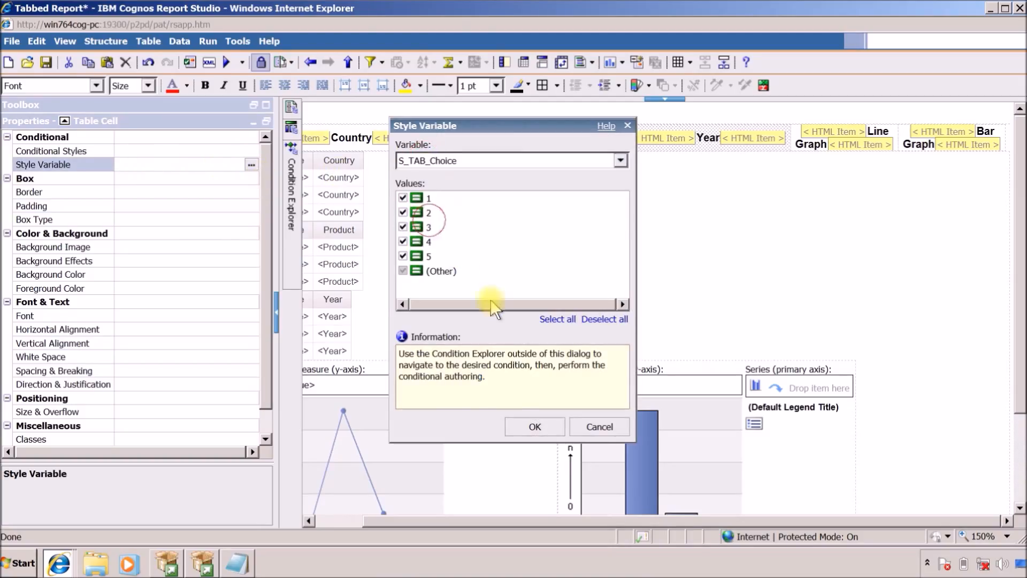
click(532, 428)
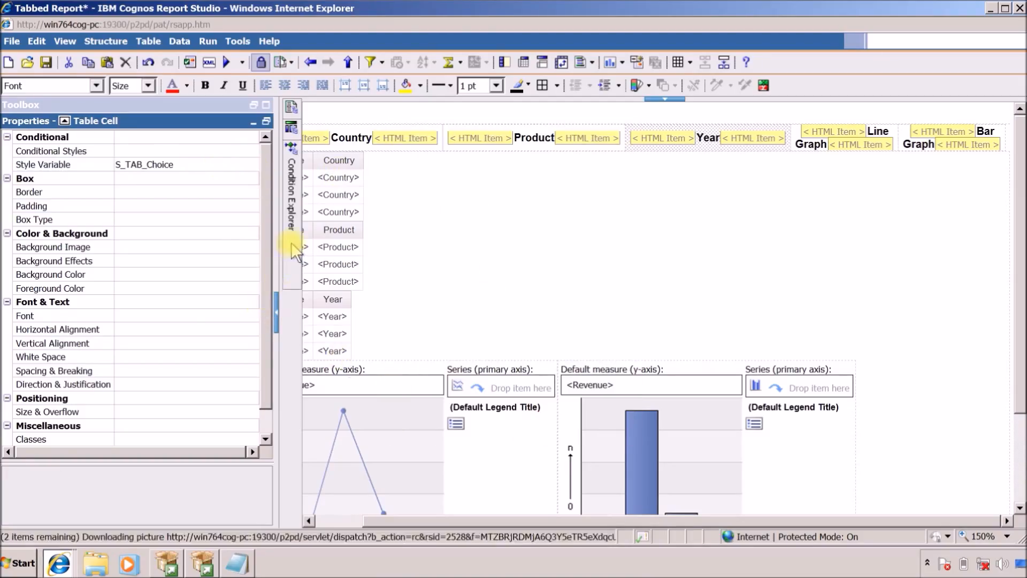
For S_TAB_Choice value 3, set the Year heading cell's background color to Silver and return to the unconditioned layout.
mouse_move(291, 242)
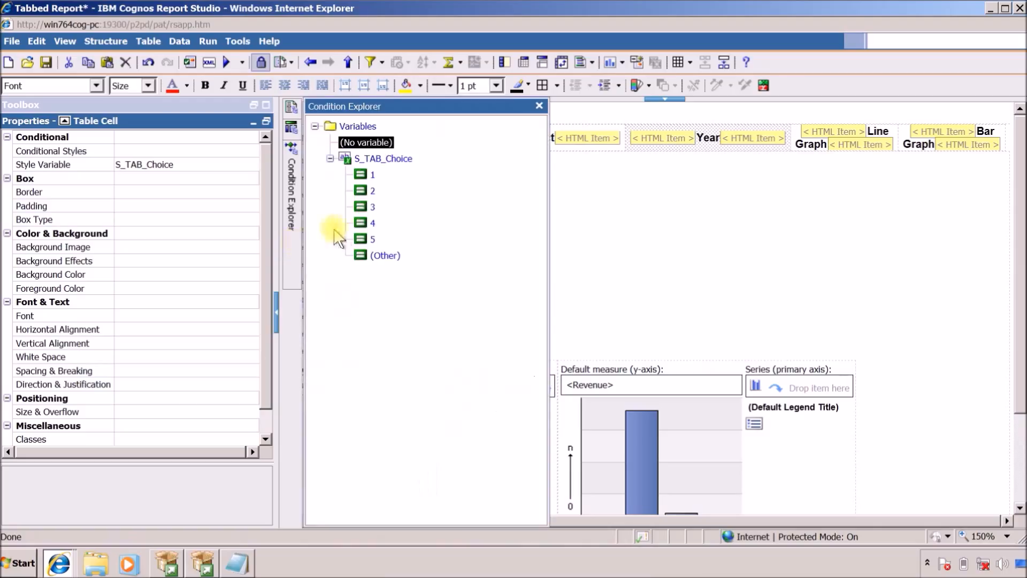
click(373, 208)
click(137, 261)
click(251, 246)
click(253, 260)
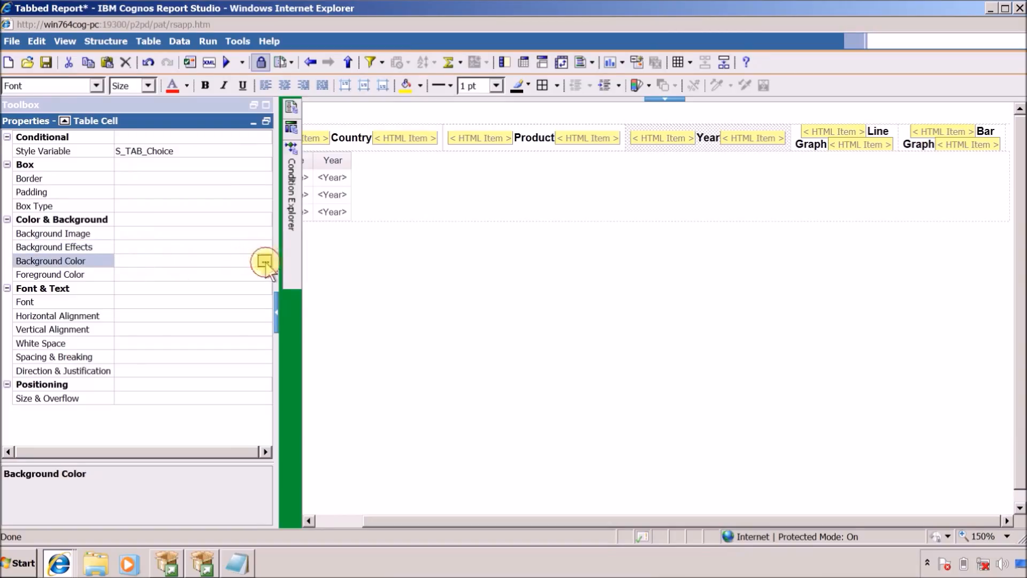
click(264, 261)
click(385, 228)
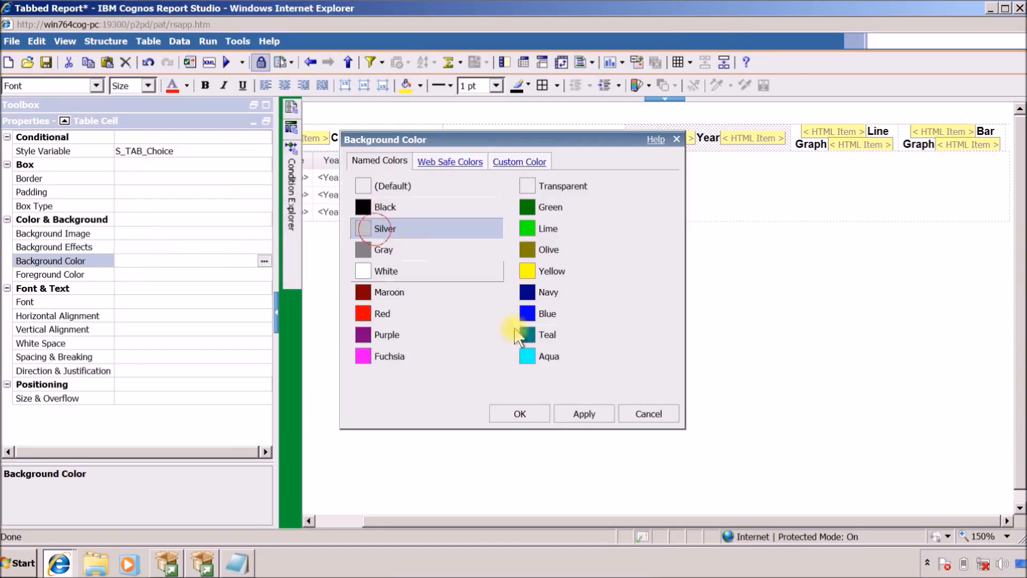
click(557, 417)
click(518, 415)
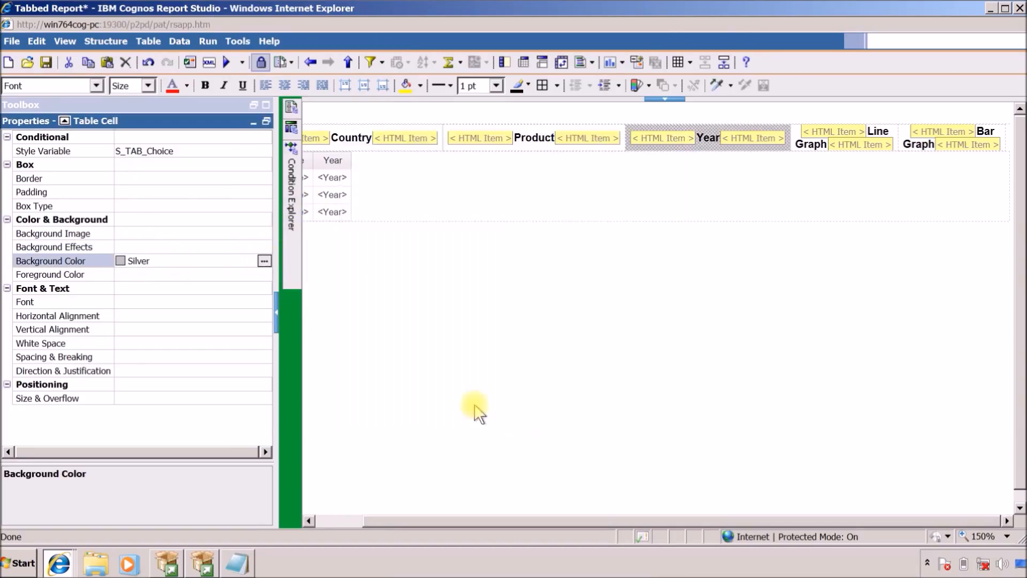
click(293, 369)
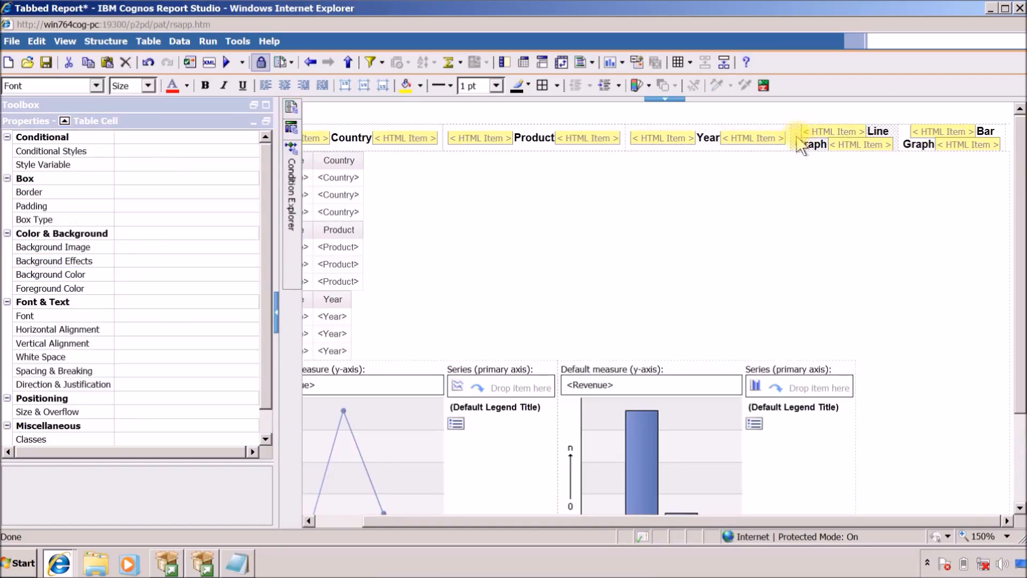
mouse_move(294, 247)
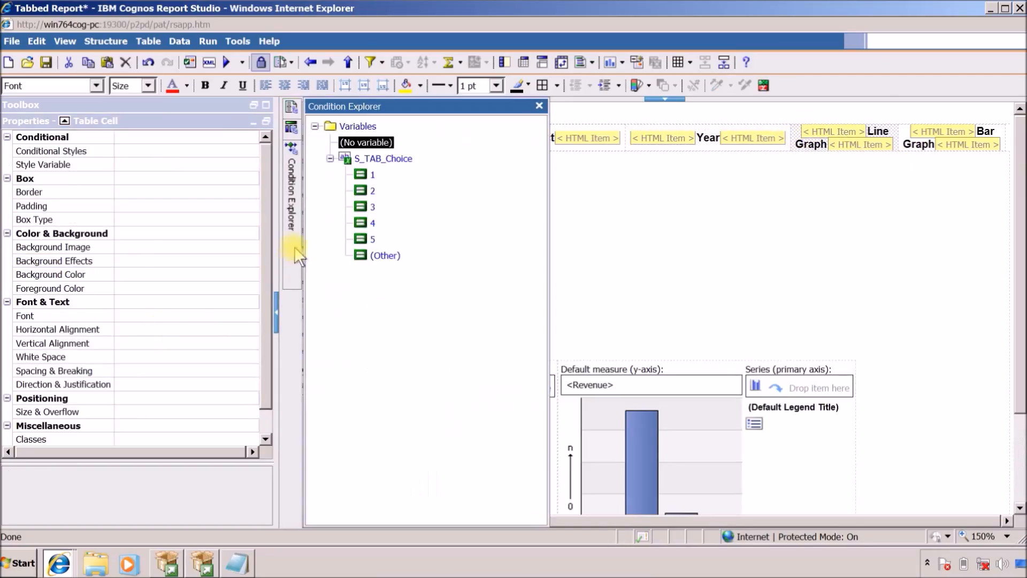
click(369, 223)
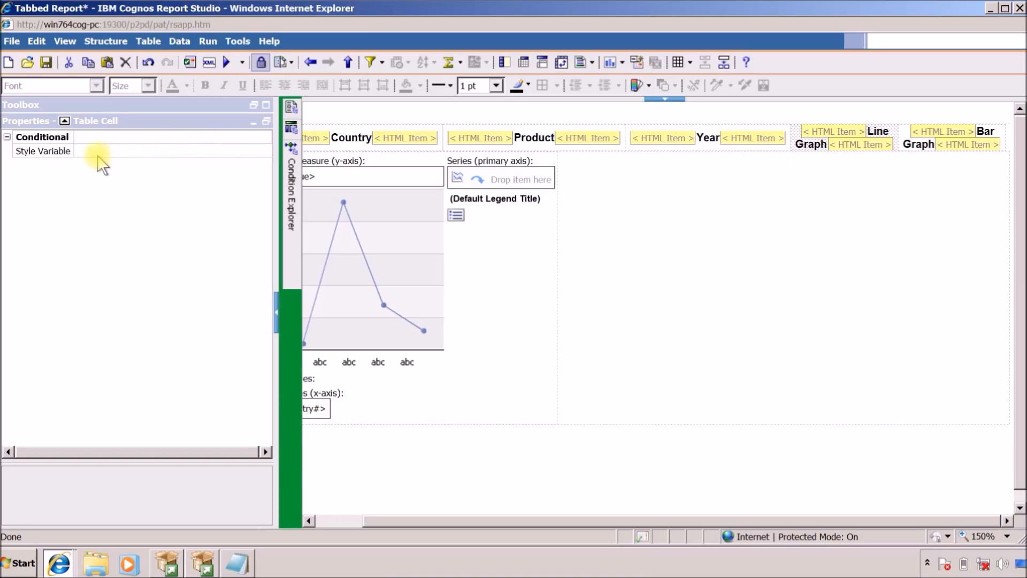
click(298, 301)
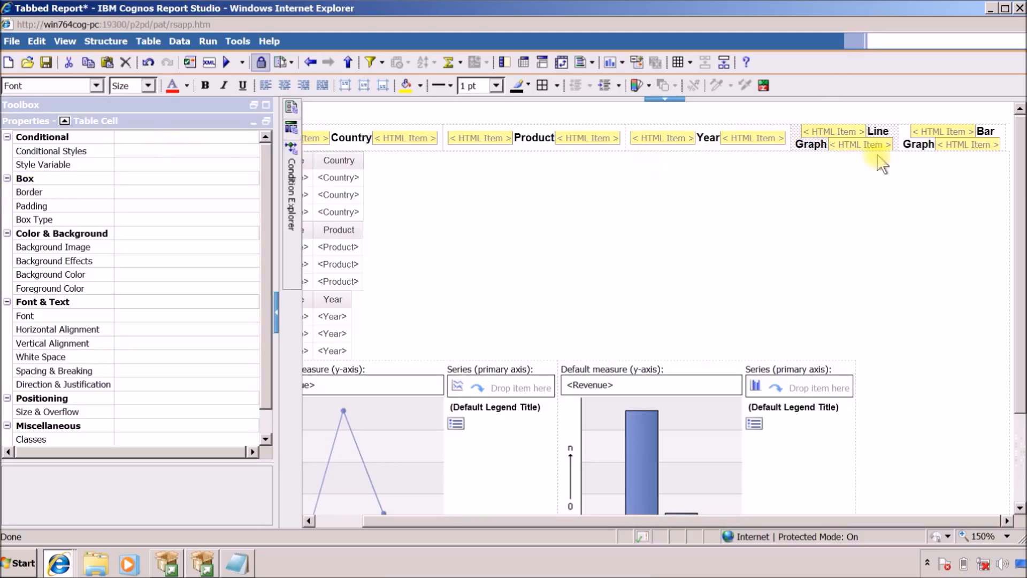
Set the style variable of the Line Graph heading's table cell to S_TAB_Choice with all values selected.
click(255, 164)
click(251, 165)
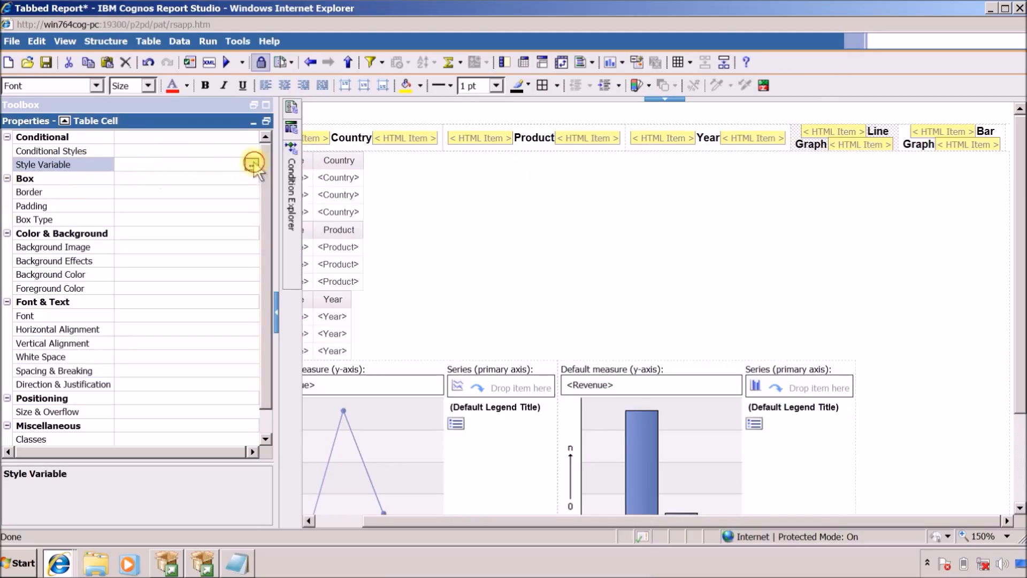
click(433, 160)
click(441, 222)
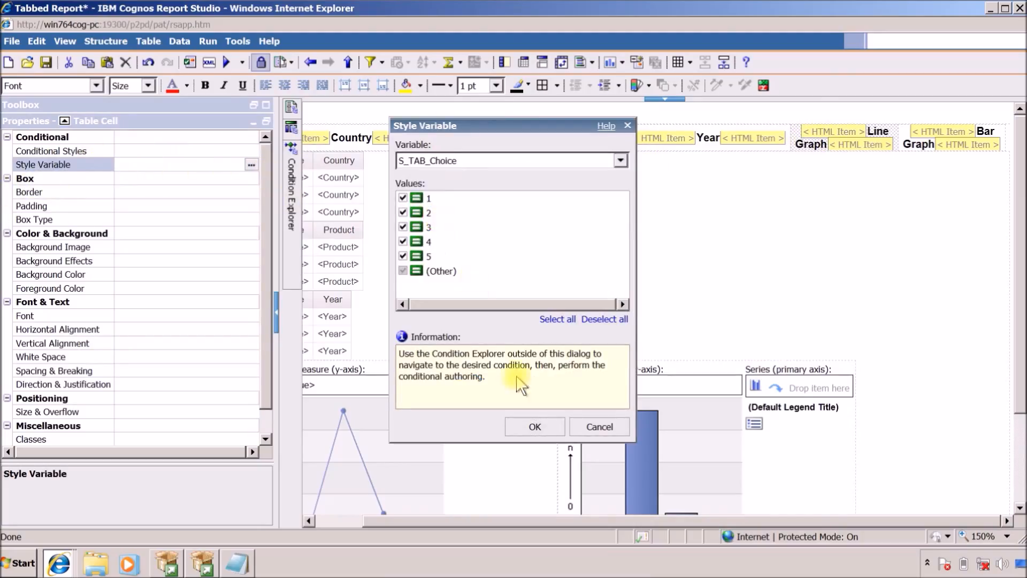
click(534, 426)
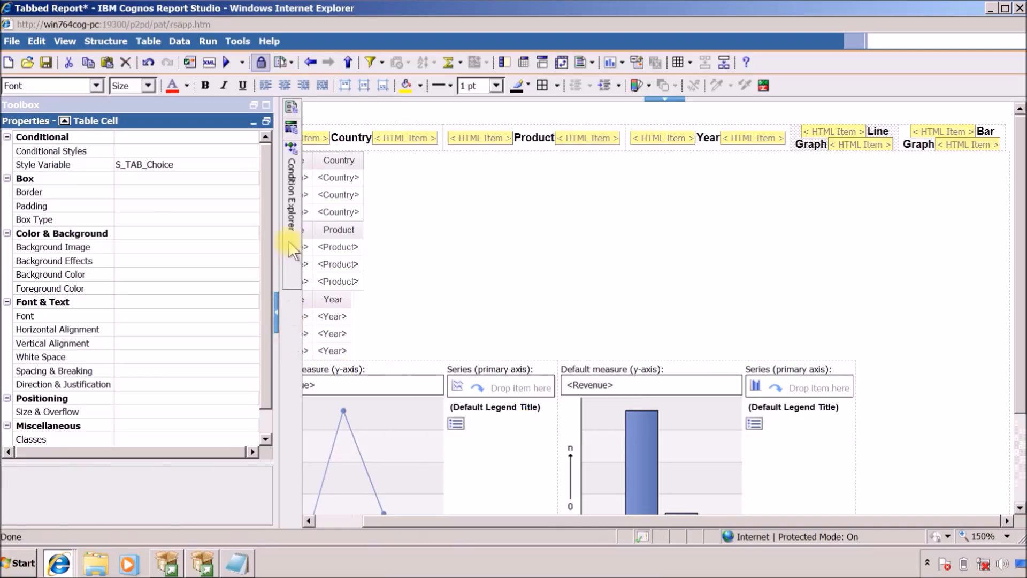
For S_TAB_Choice value 4, set the Line Graph heading cell's background color to Silver and return to the unconditioned layout.
mouse_move(288, 241)
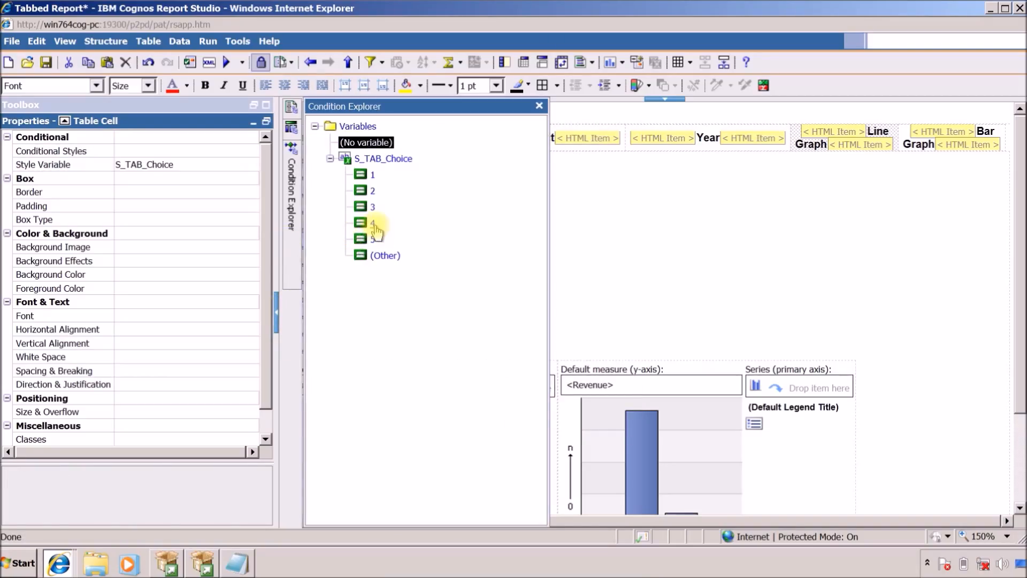
click(374, 223)
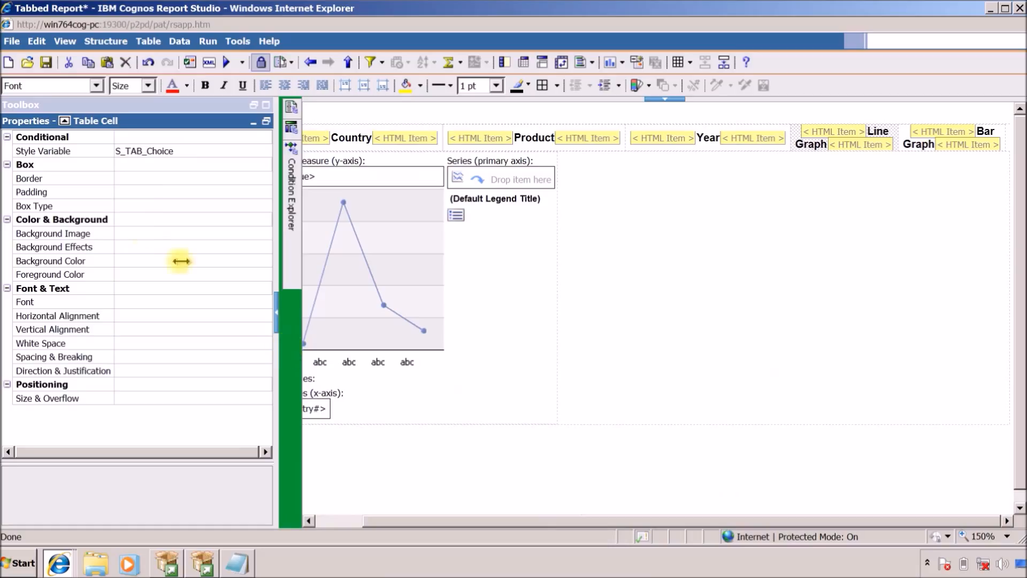
click(140, 261)
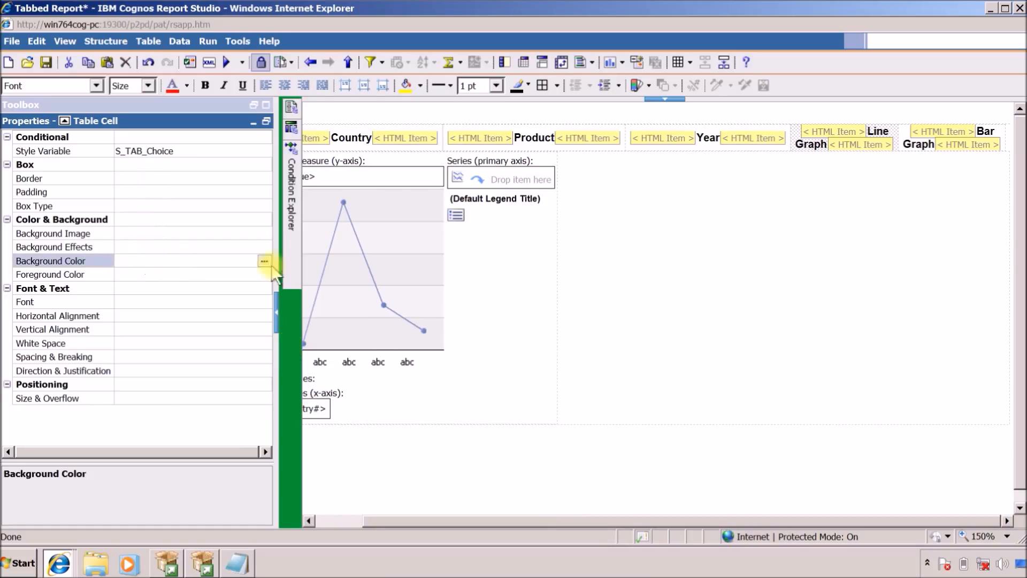
click(265, 262)
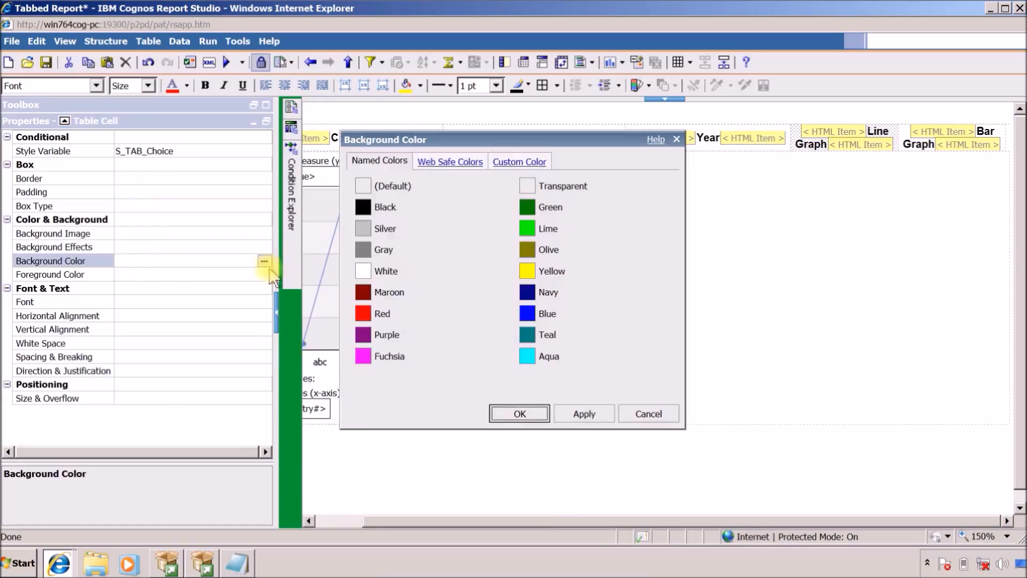
click(390, 228)
click(579, 413)
click(527, 417)
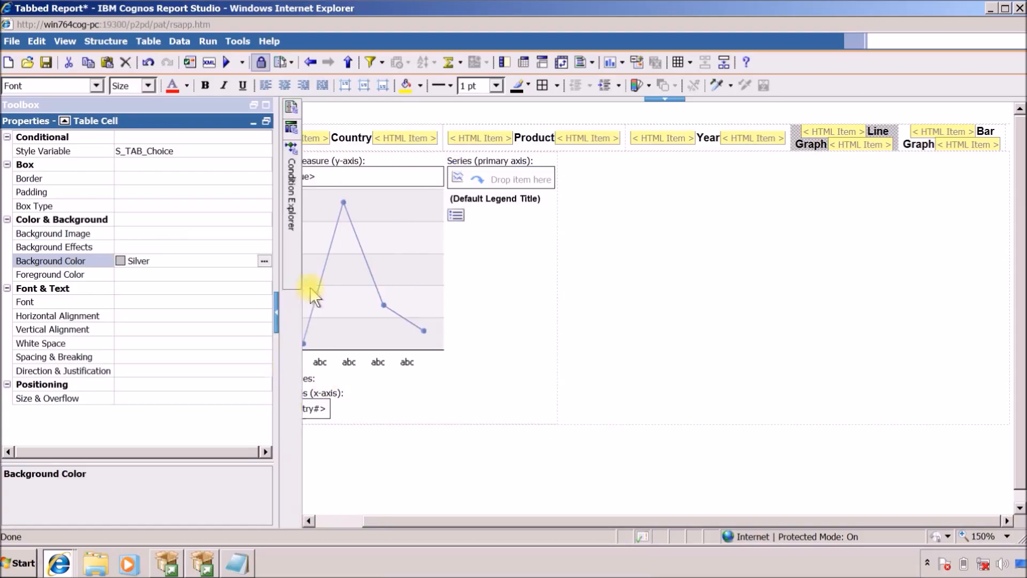
Set the style variable of the Bar Graph heading's table cell to S_TAB_Choice with all values selected.
click(903, 134)
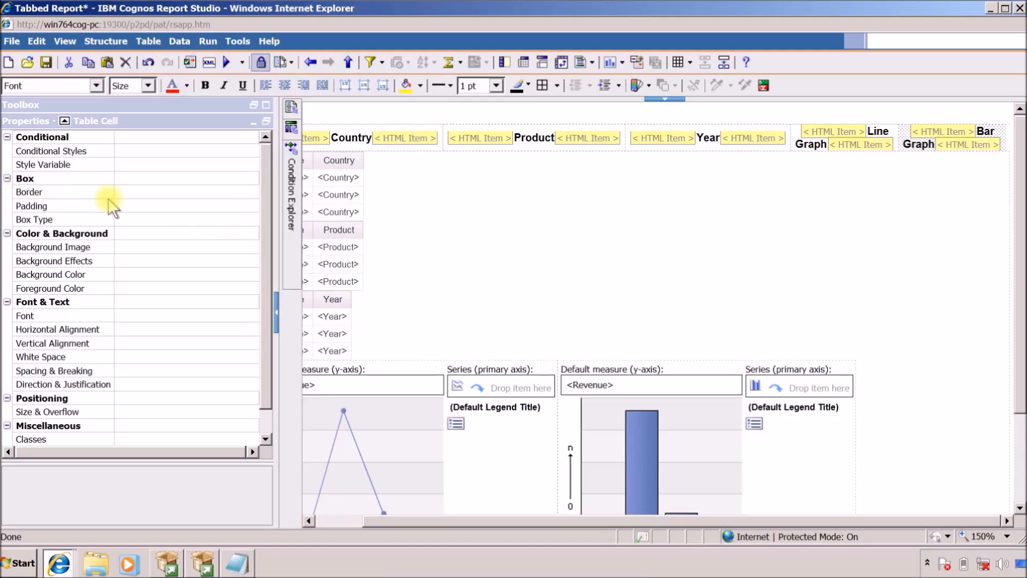
click(124, 165)
click(252, 164)
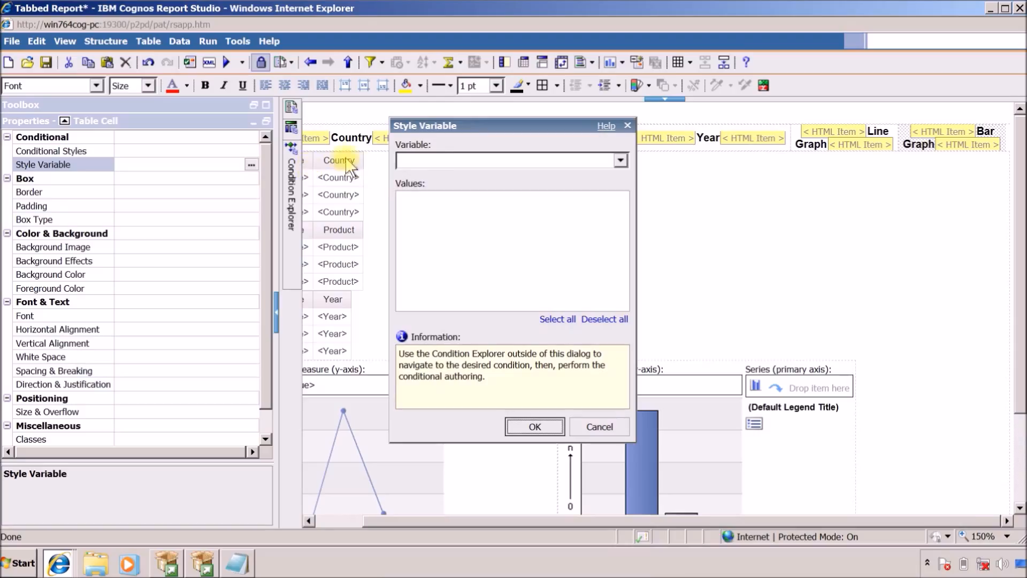
click(441, 161)
click(484, 220)
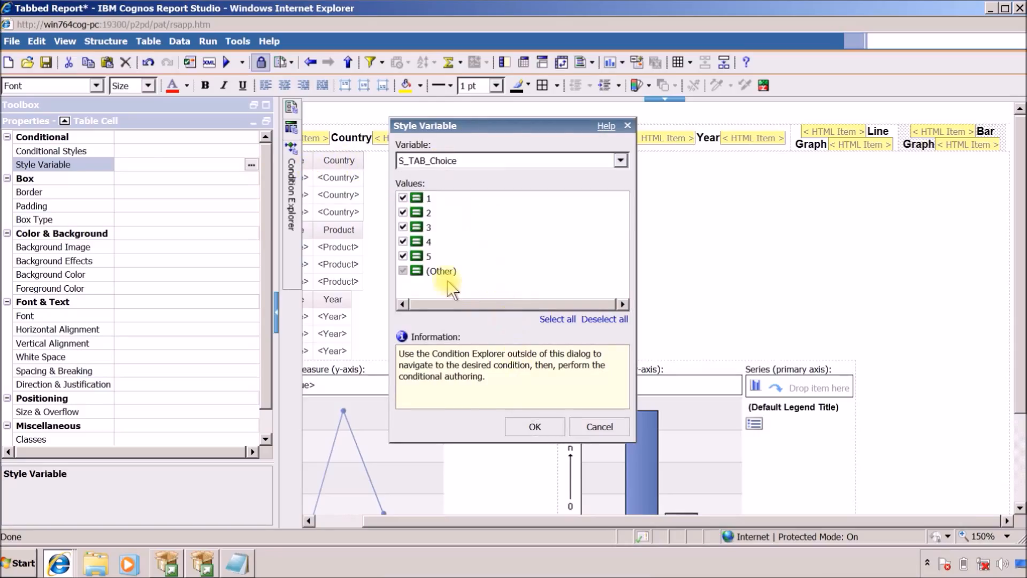
click(535, 426)
For S_TAB_Choice value 5, set the Bar Graph heading cell's background color to Silver and return to the unconditioned layout.
mouse_move(293, 238)
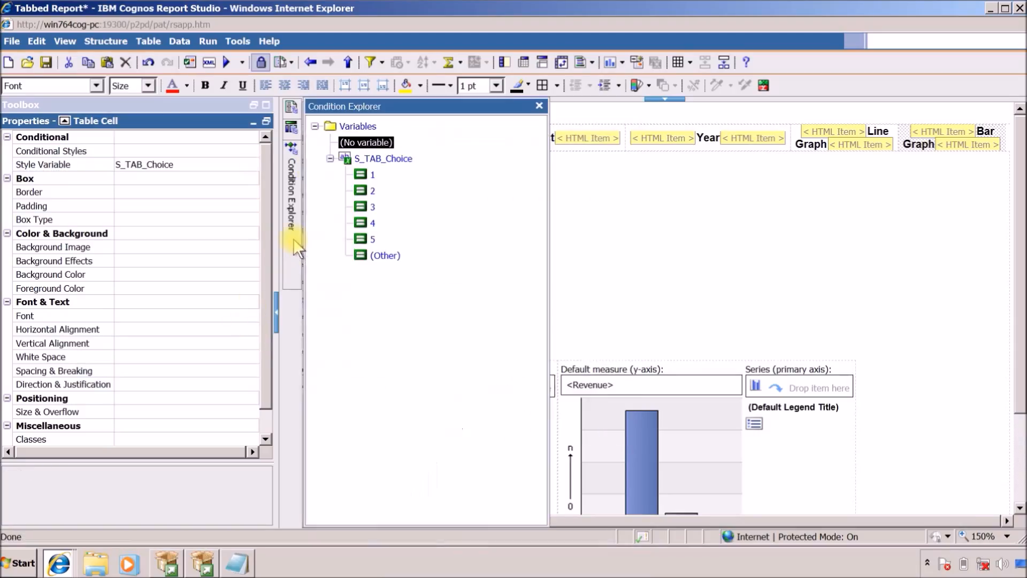
click(370, 240)
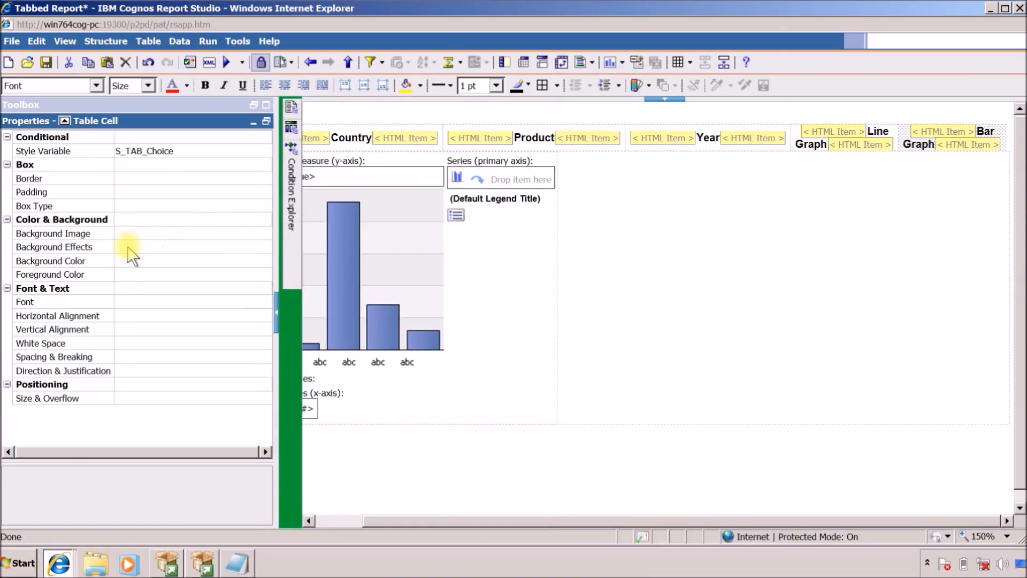
click(127, 261)
click(264, 260)
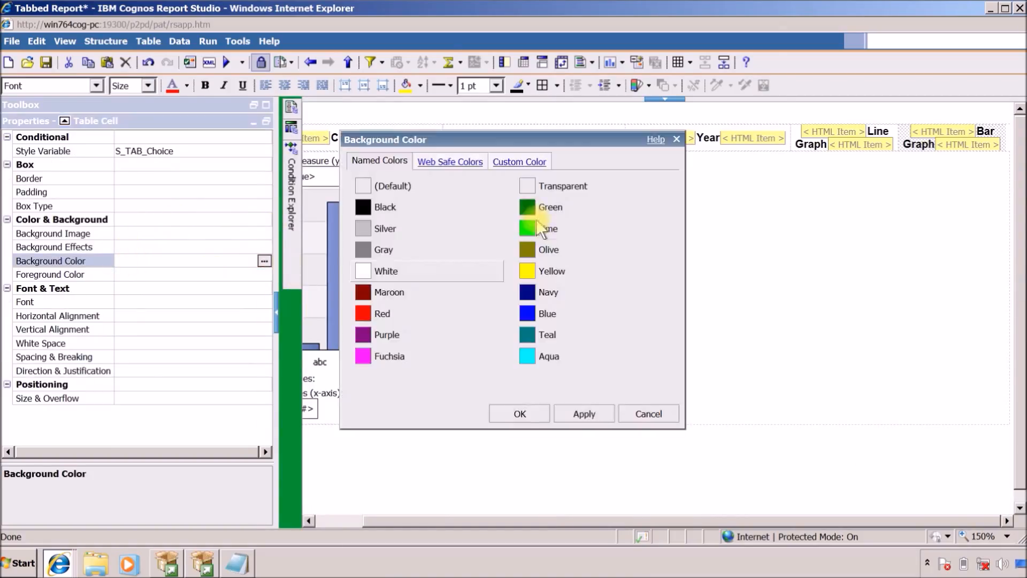
click(382, 227)
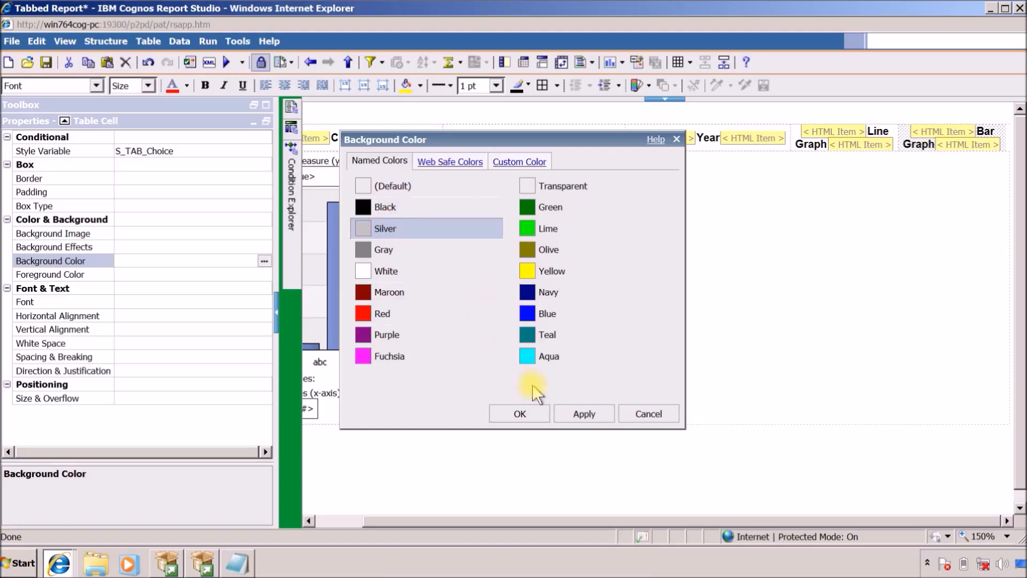
click(583, 413)
click(520, 414)
double_click(284, 304)
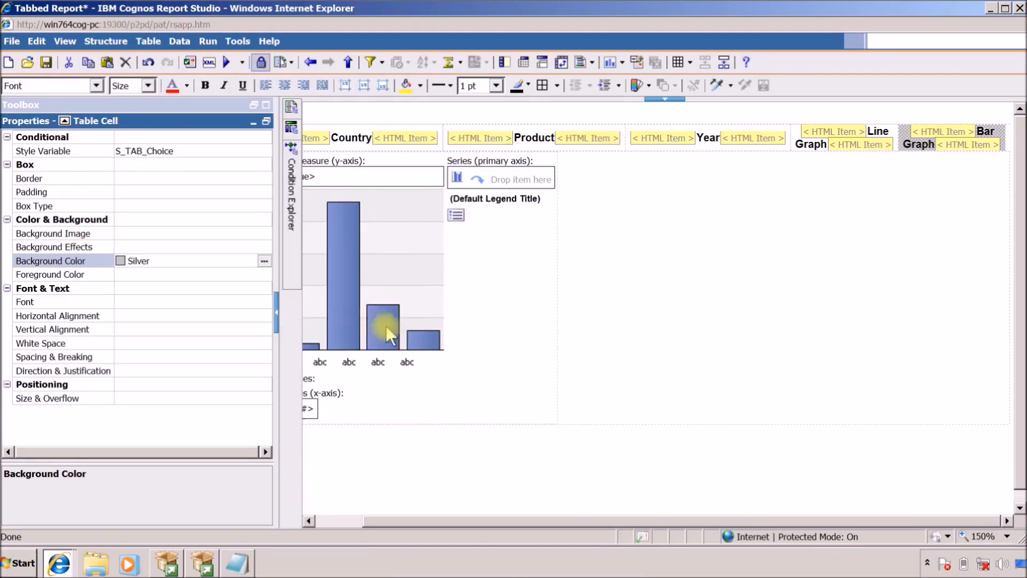
Try a 1 pt solid black border on the whole tab heading table and undo it.
drag(532, 519, 367, 500)
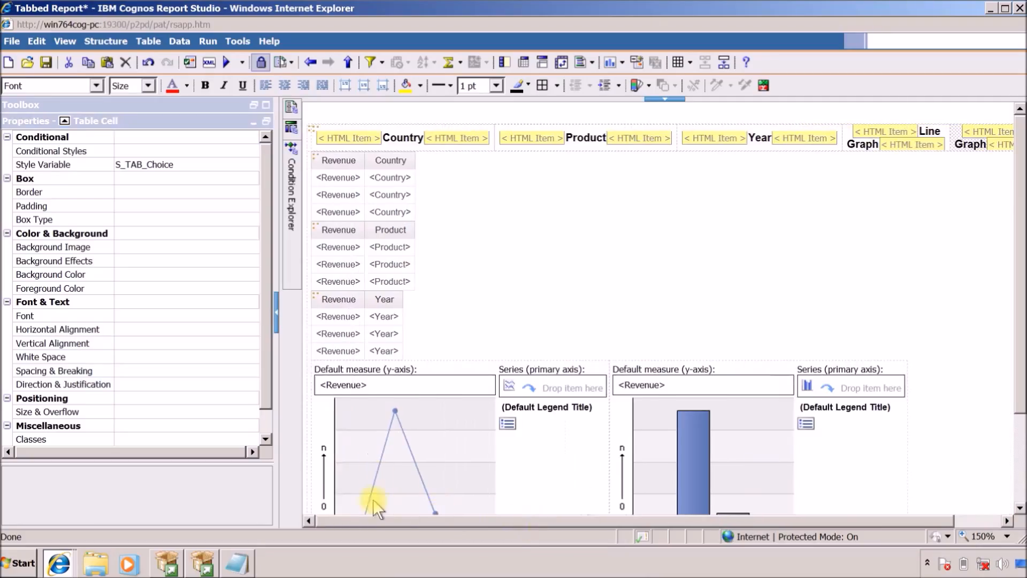
click(315, 132)
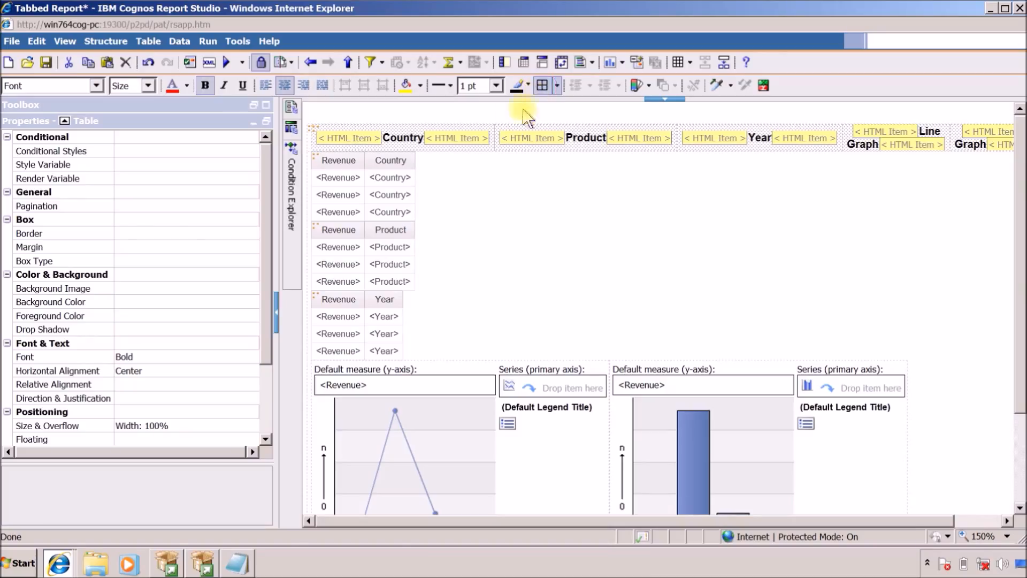
click(542, 85)
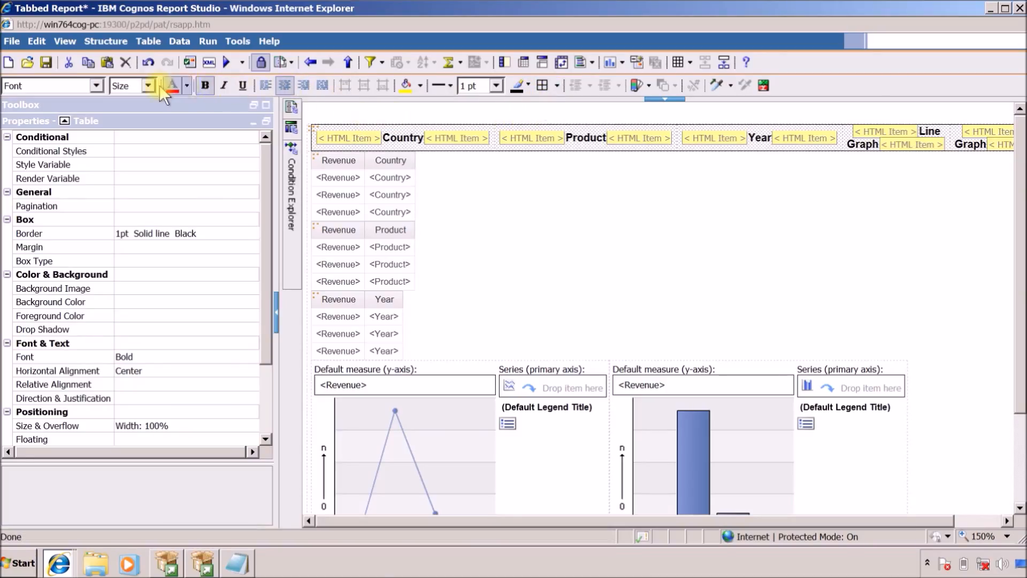
click(152, 60)
Apply a 1 pt solid black border to each tab heading cell: Country, Product, Year, Line Graph and Bar Graph.
click(484, 151)
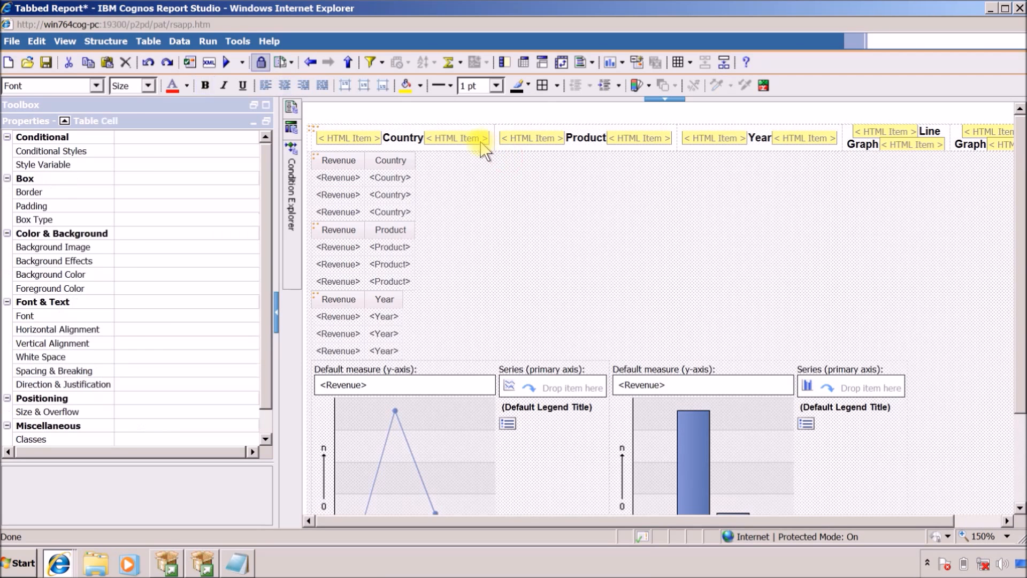
click(542, 86)
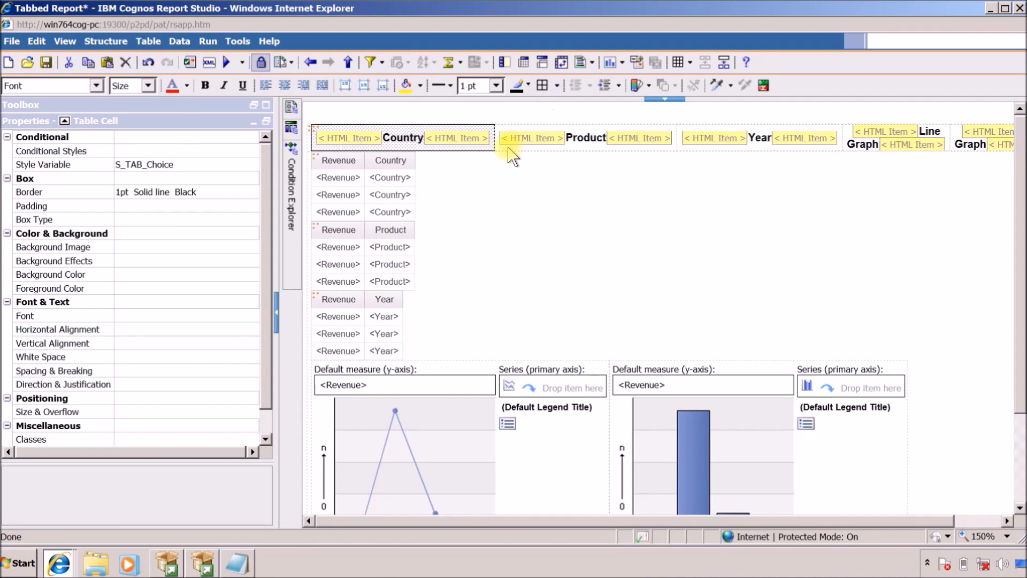
click(542, 85)
click(694, 140)
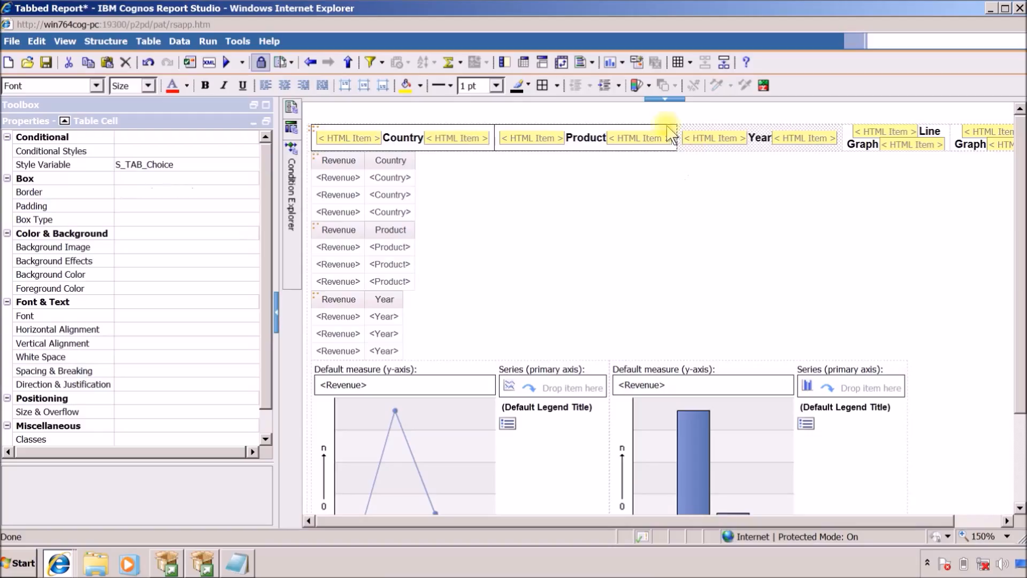
click(543, 85)
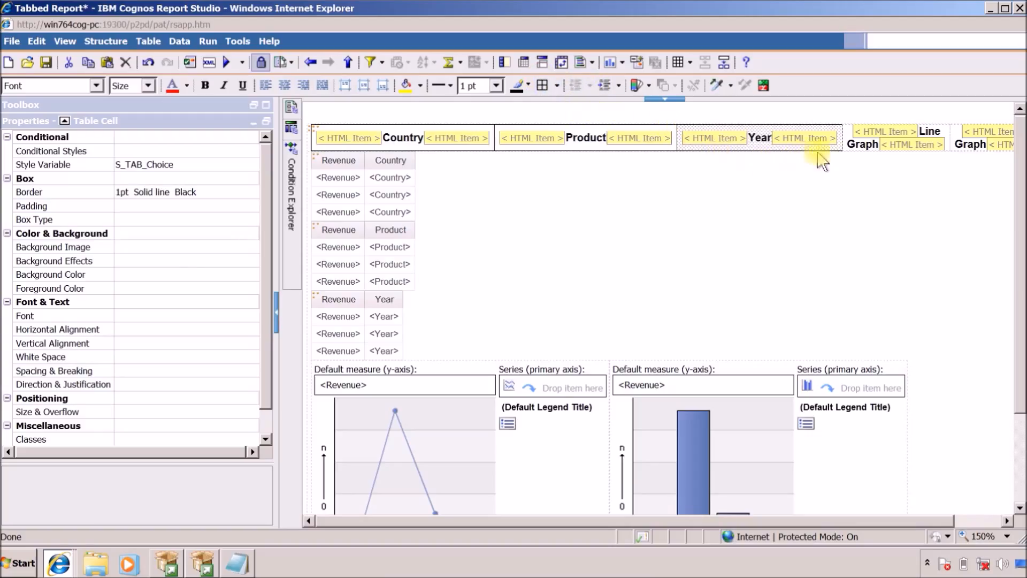
click(845, 150)
click(542, 86)
drag(587, 520, 759, 511)
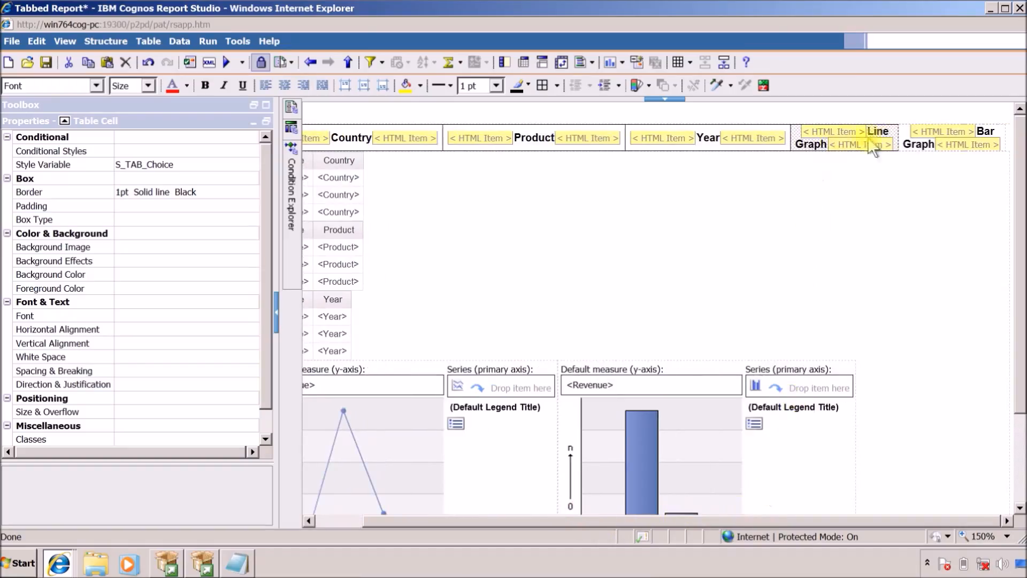
click(904, 143)
click(542, 85)
Apply a 1 pt solid black border to the table cell holding the lists and charts, and run the report.
drag(532, 520, 423, 518)
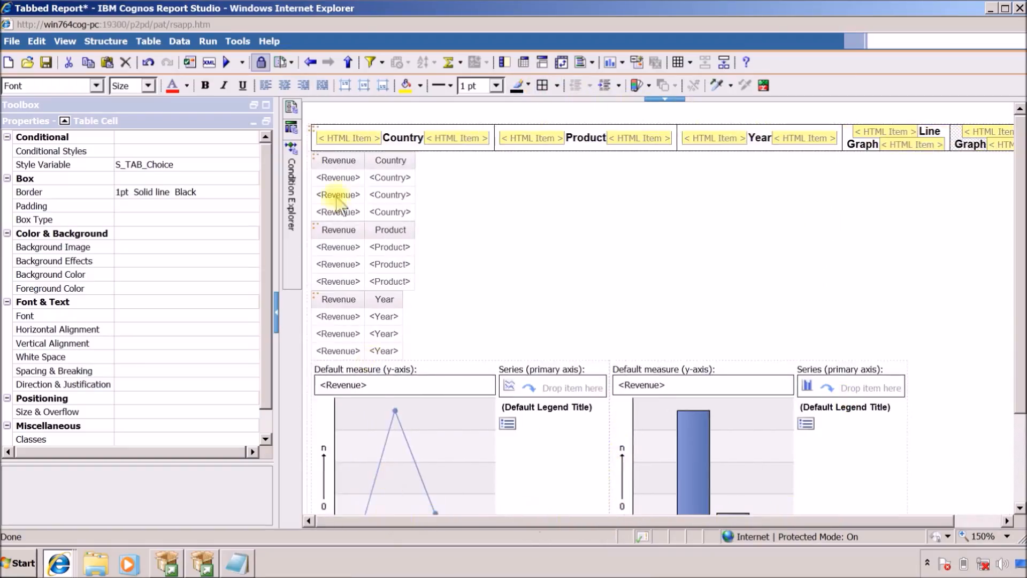
click(309, 185)
click(541, 85)
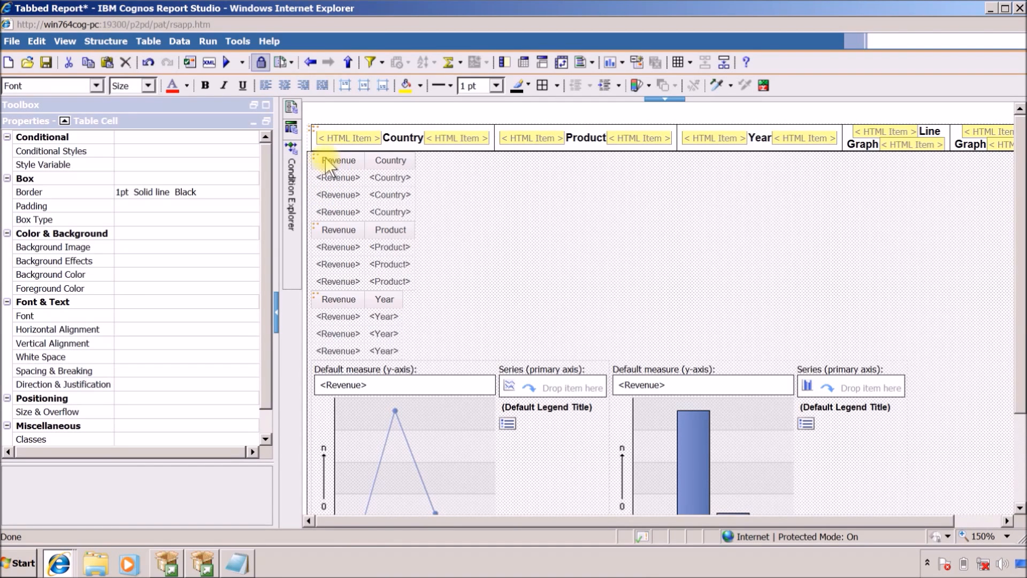
click(227, 65)
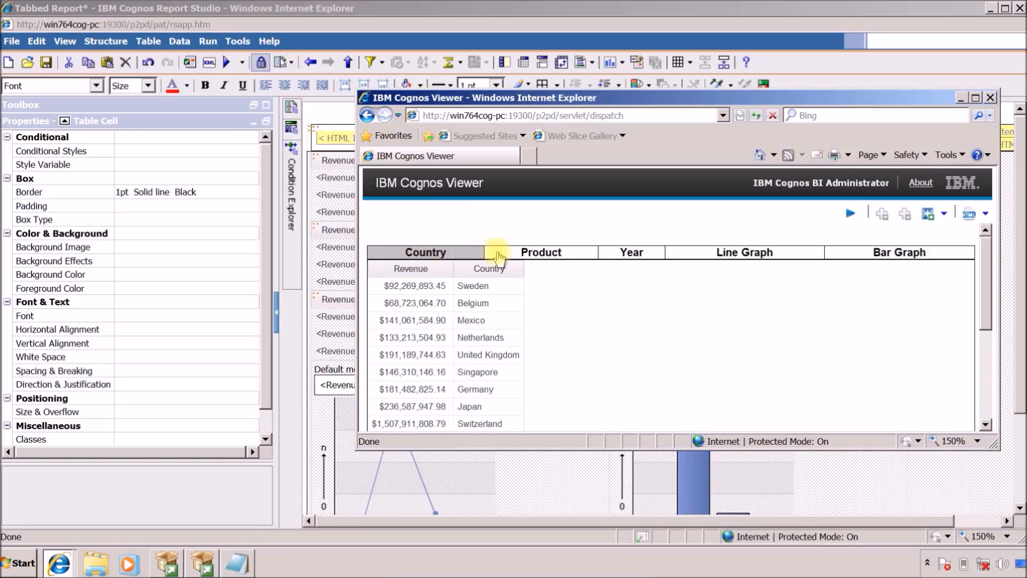
Test the Product, Year, Line Graph and Bar Graph tabs in the bordered report output and close the viewer.
click(497, 255)
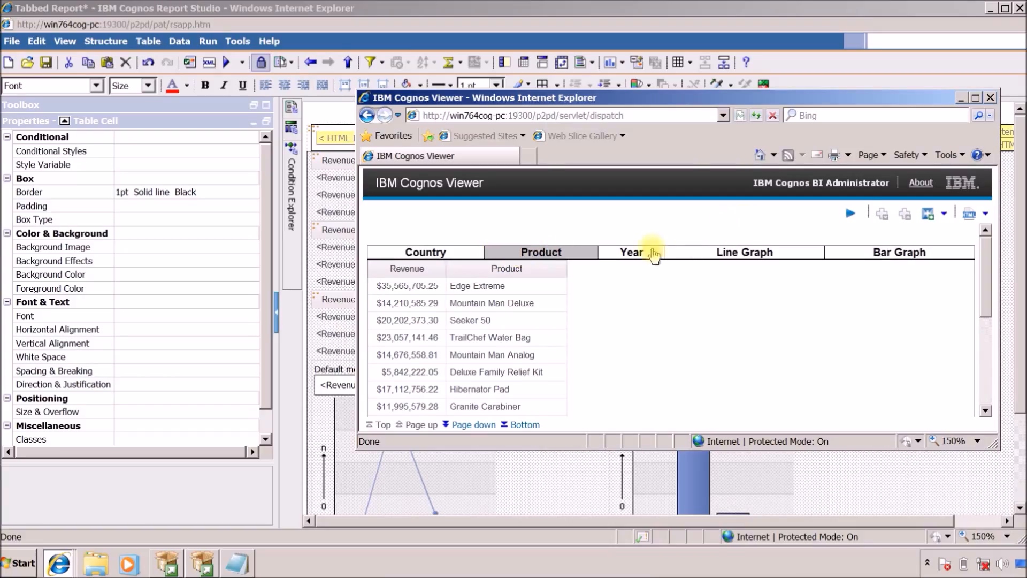
click(607, 253)
click(779, 255)
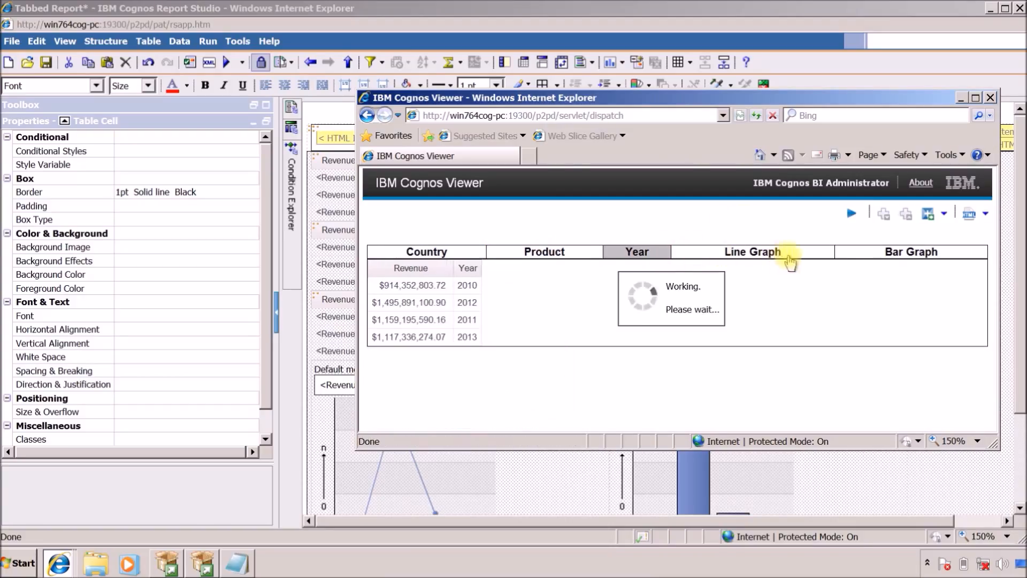
click(842, 256)
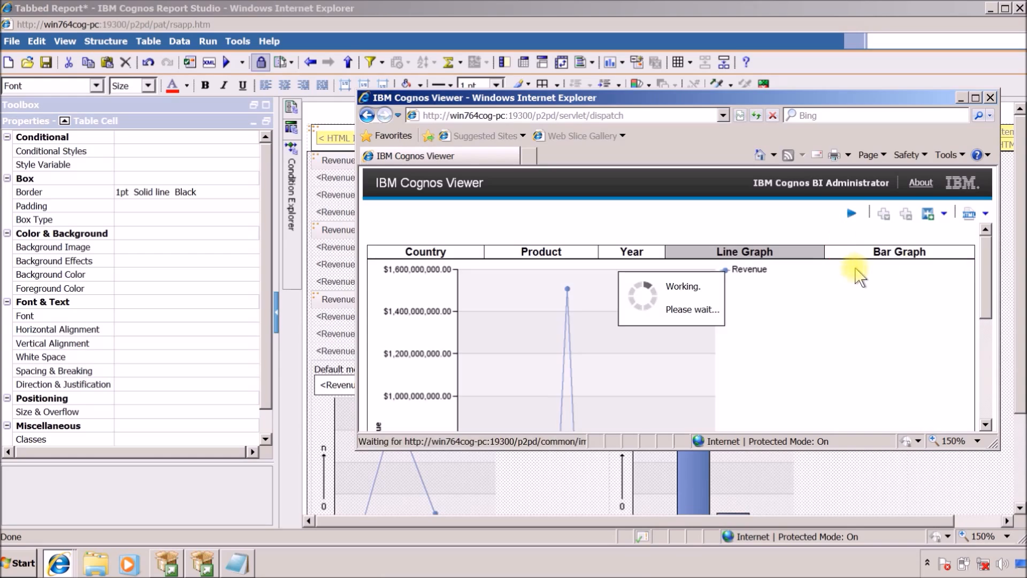
click(991, 98)
Center the contents of the table cell holding the lists and charts, and set its top padding to 20 px.
scroll(568, 230, down, 3)
scroll(578, 229, up, 3)
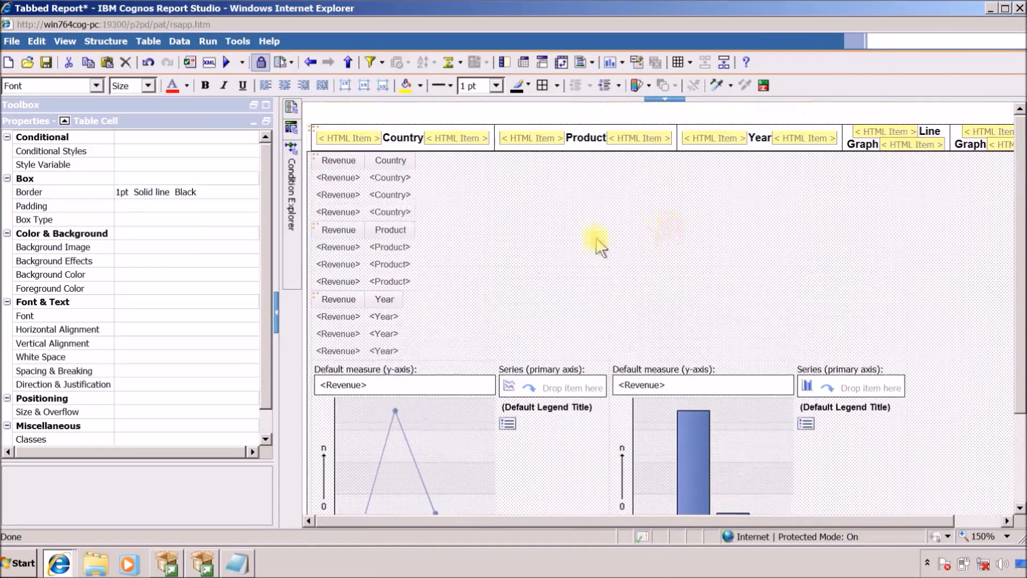
click(285, 85)
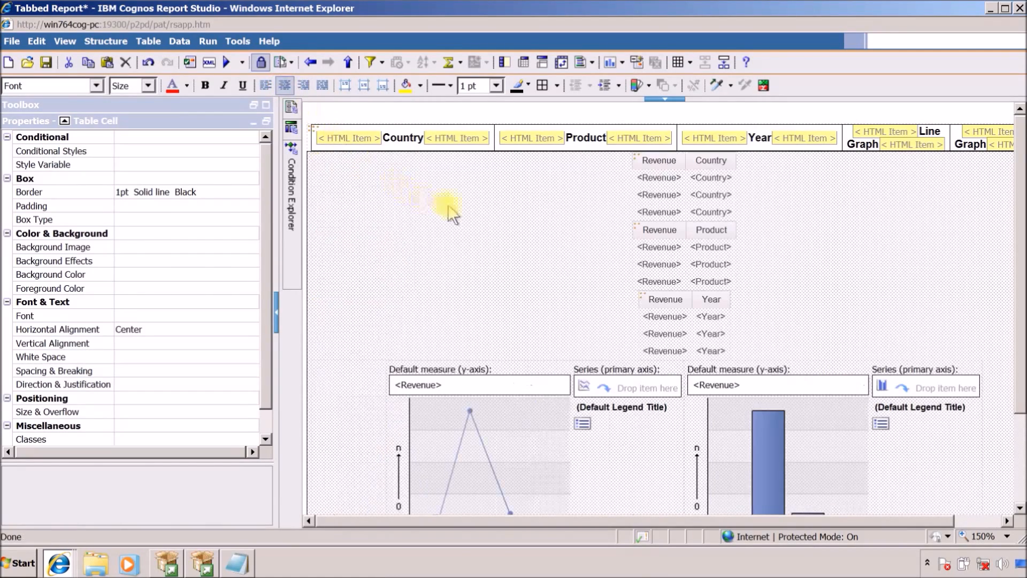
click(179, 206)
click(250, 206)
click(511, 170)
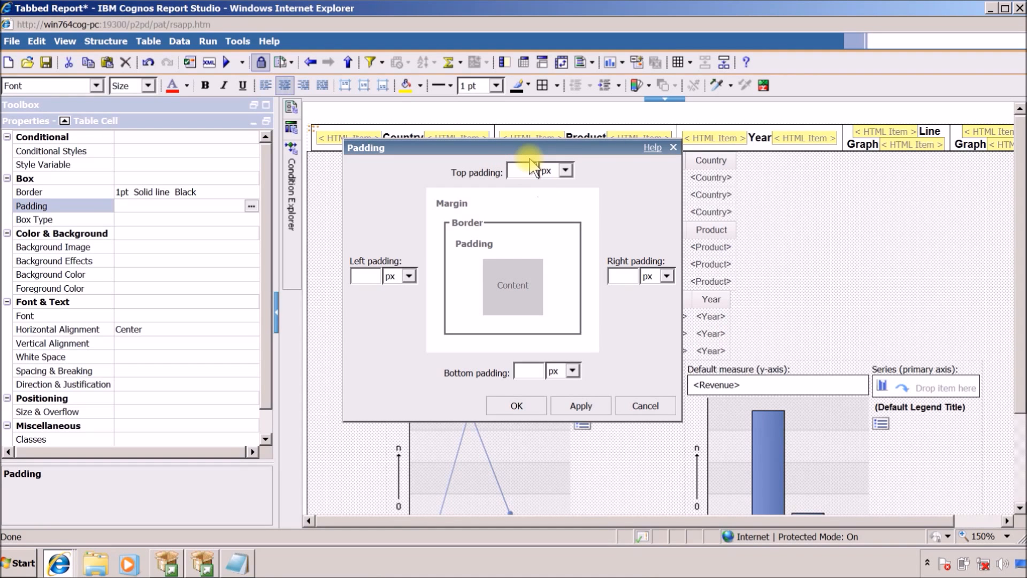
text(20)
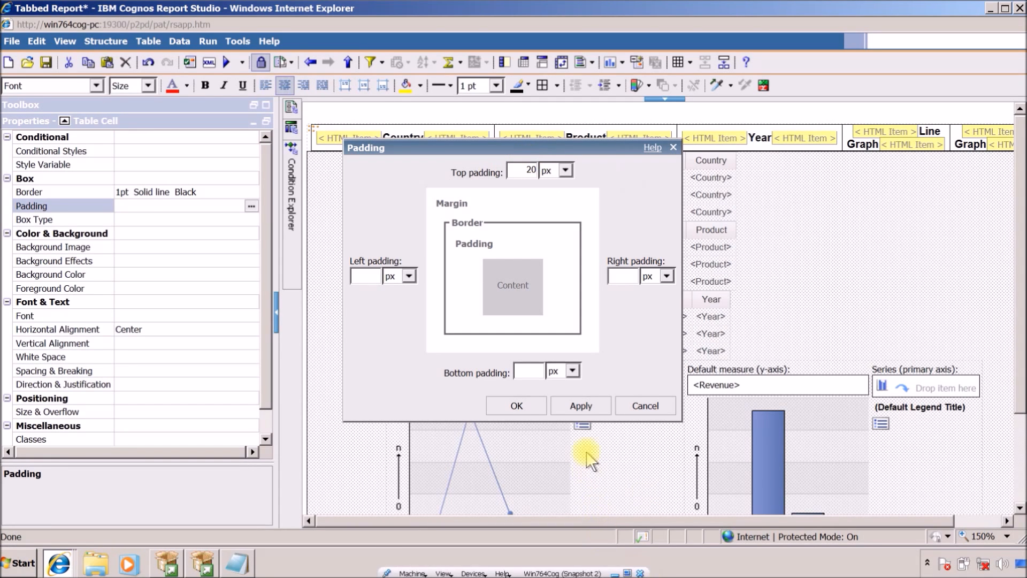
click(581, 406)
click(516, 406)
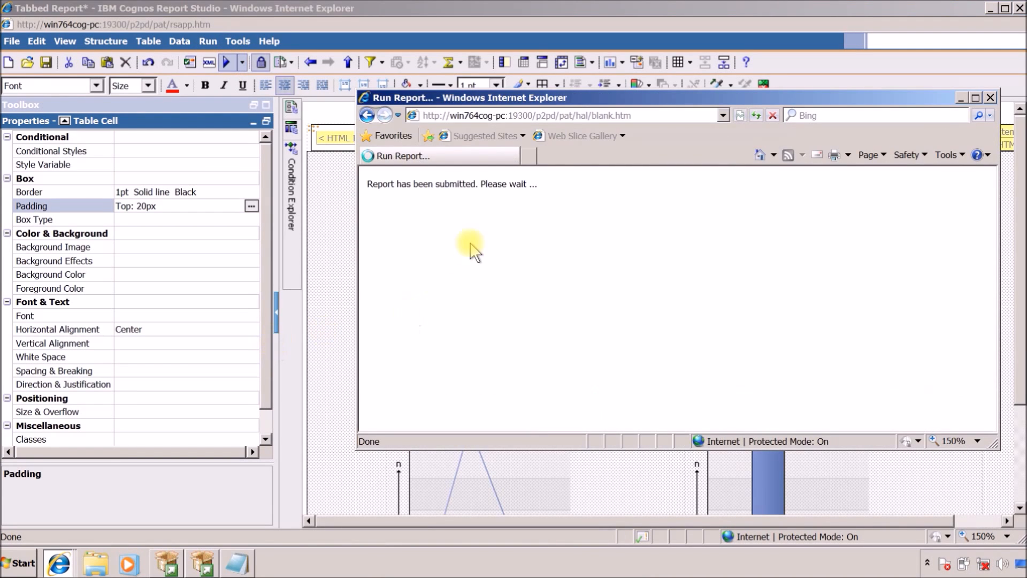
Check the alignment and top spacing of the Country list in the report output and close the viewer.
scroll(471, 239, down, 5)
scroll(473, 250, up, 5)
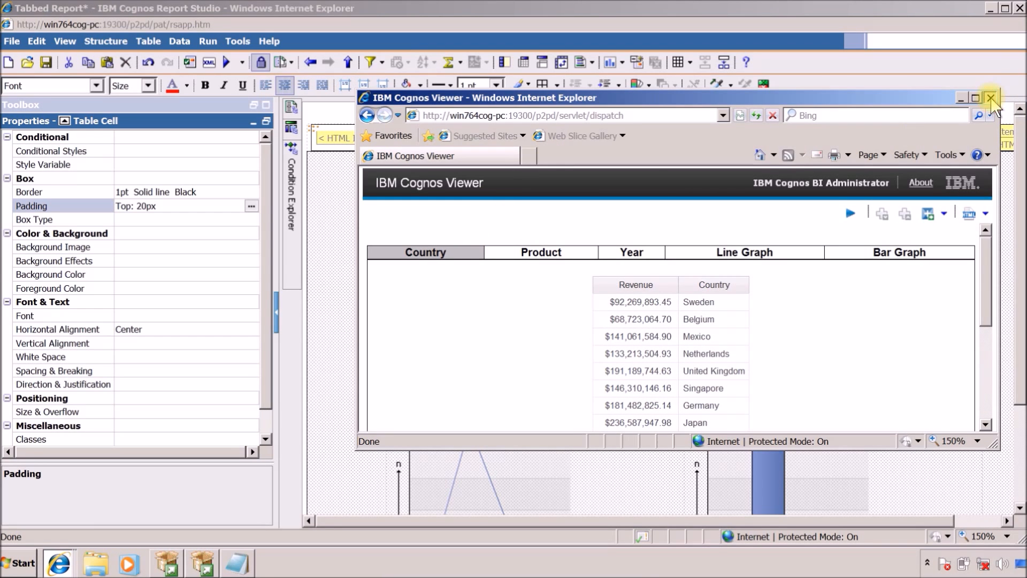
click(990, 98)
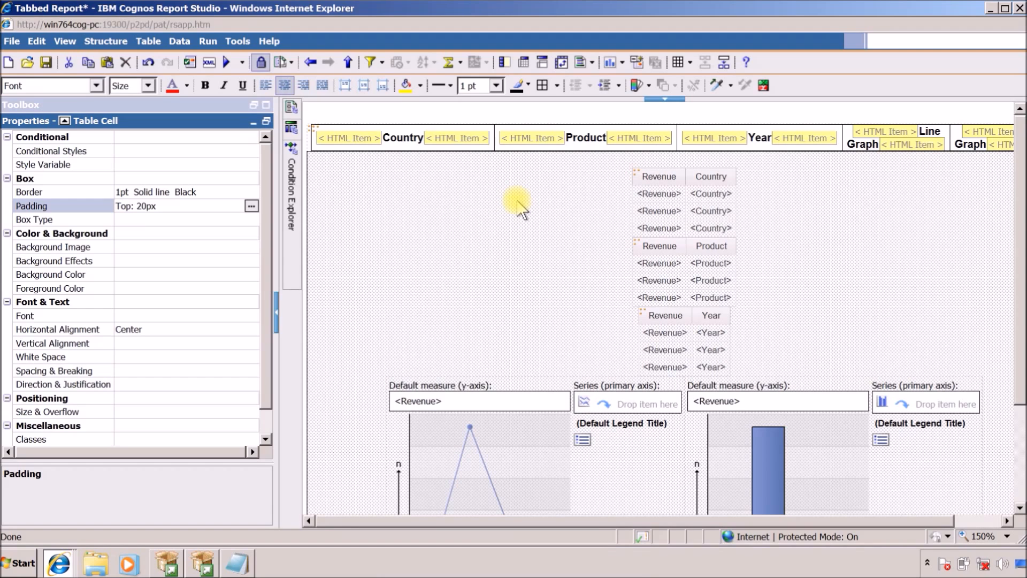
Extend the HTML item before the Country heading with onmouseover and onmouseout handlers that set the background to 'yellow' and 'white'.
click(337, 138)
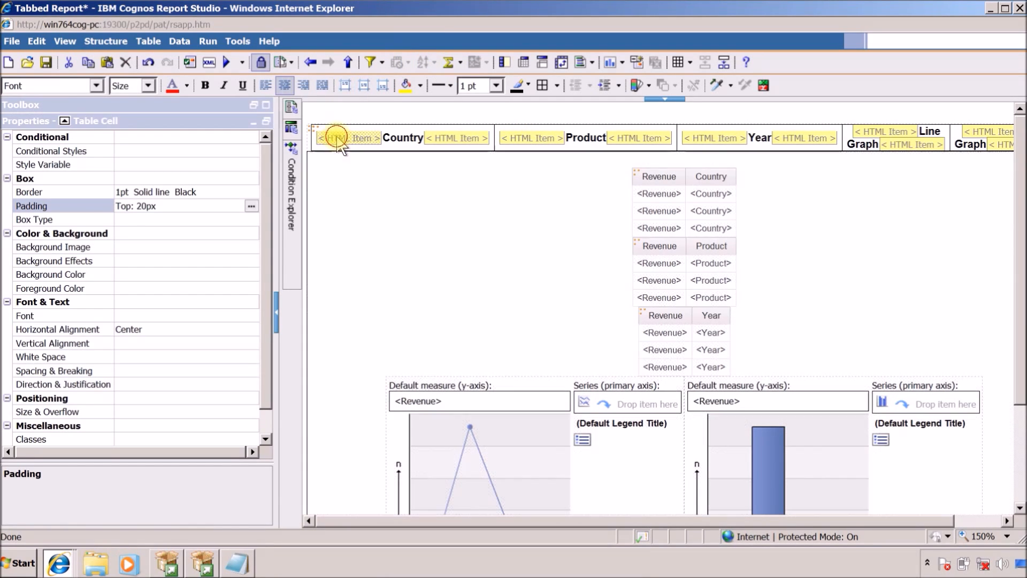
double_click(337, 138)
click(557, 149)
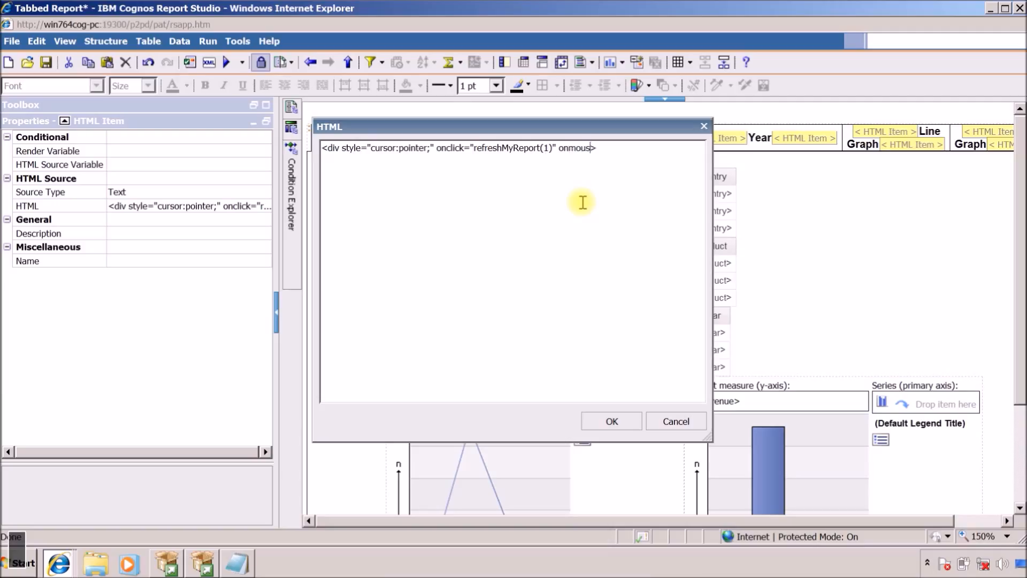
text(onmouseover=")
text(thi)
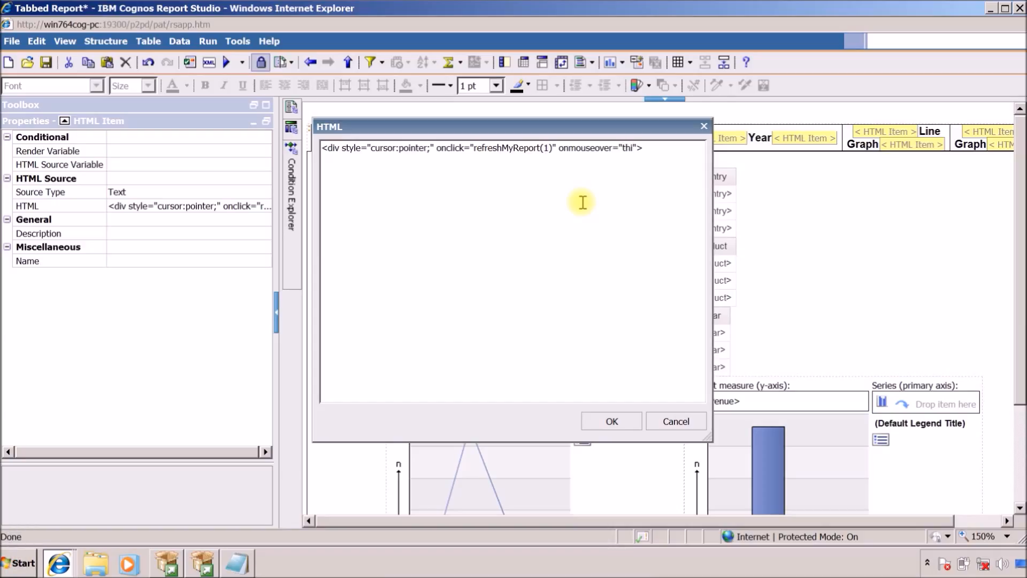
text(s.bac)
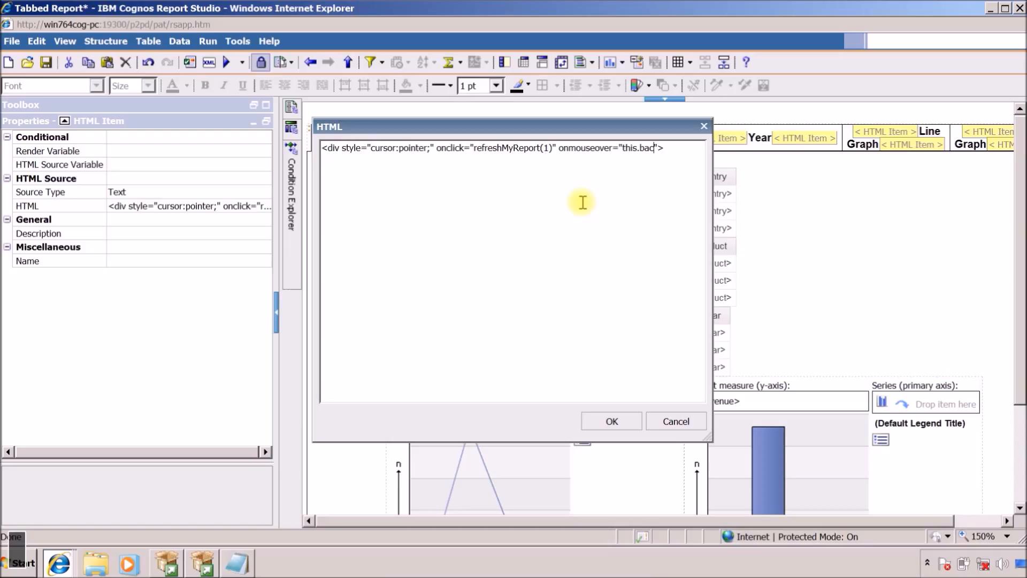
key(BackSpace)
key(BackSpace)
key(BackSpace)
text(style=)
key(BackSpace)
text(.backg)
text(roundColor = 'yellow'"; onmouseout="this.style.backgroundColor='white';)
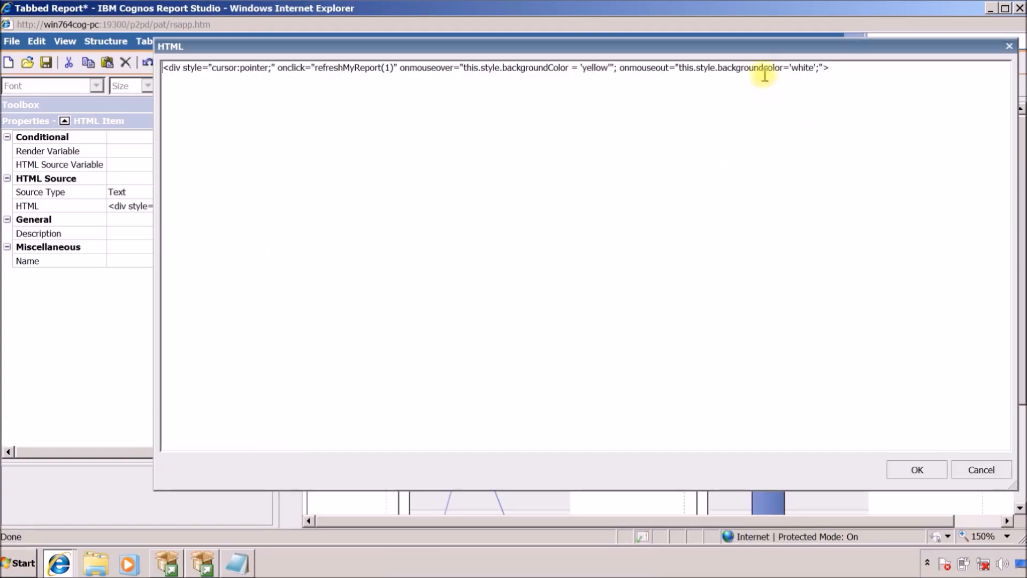
Correct the onmouseout handler's property capitalization to backgroundColor and accept the HTML change.
click(764, 67)
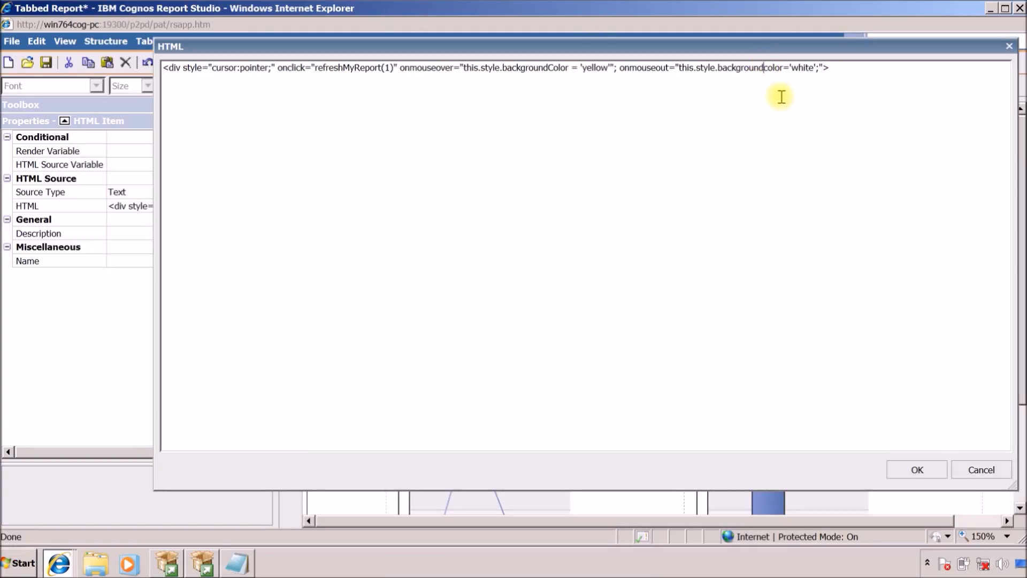
text(C)
key(Delete)
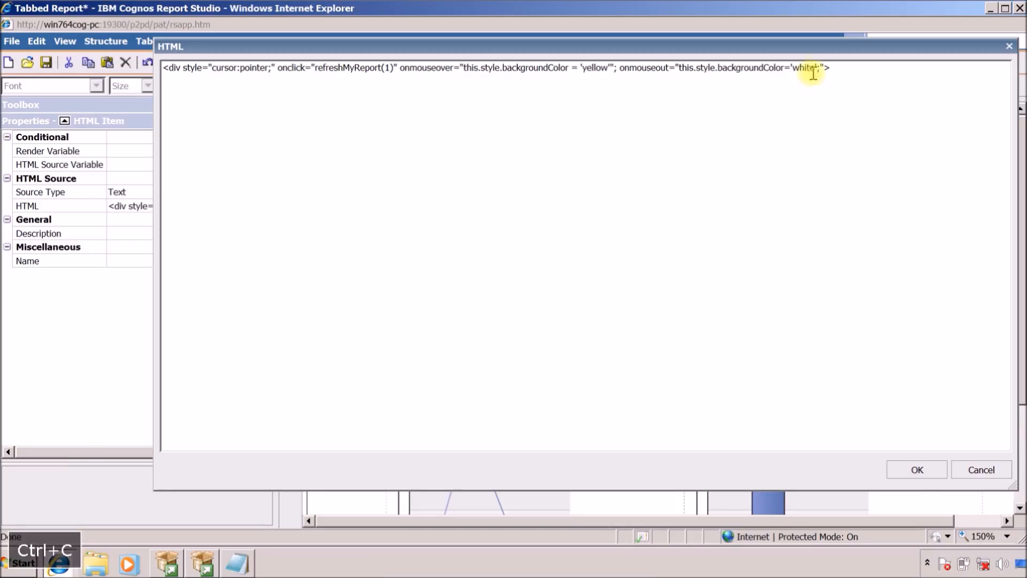
click(914, 470)
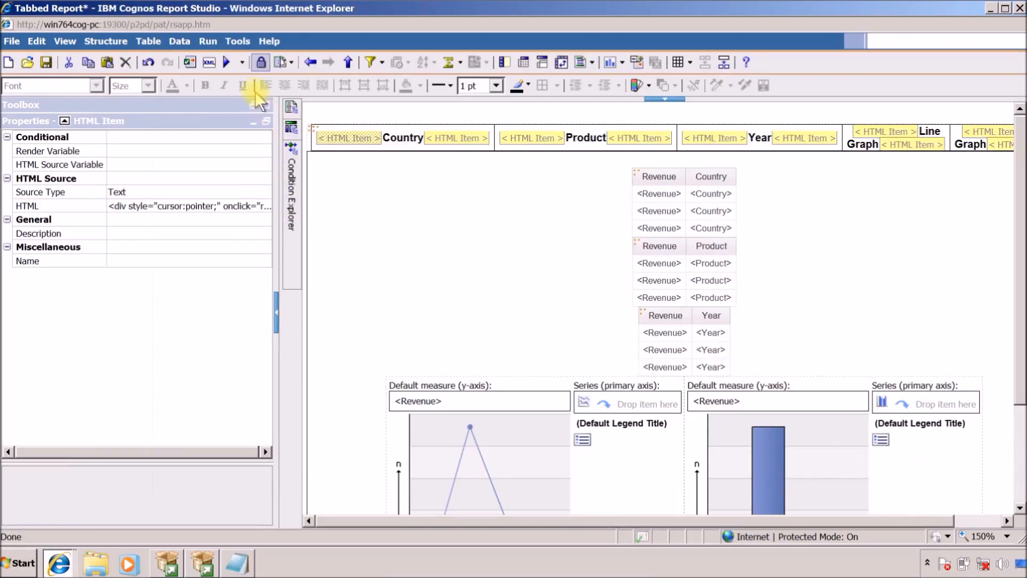
Run the report in a maximized viewer, test the Country heading's mouse-over coloring, and rerun the report.
click(227, 62)
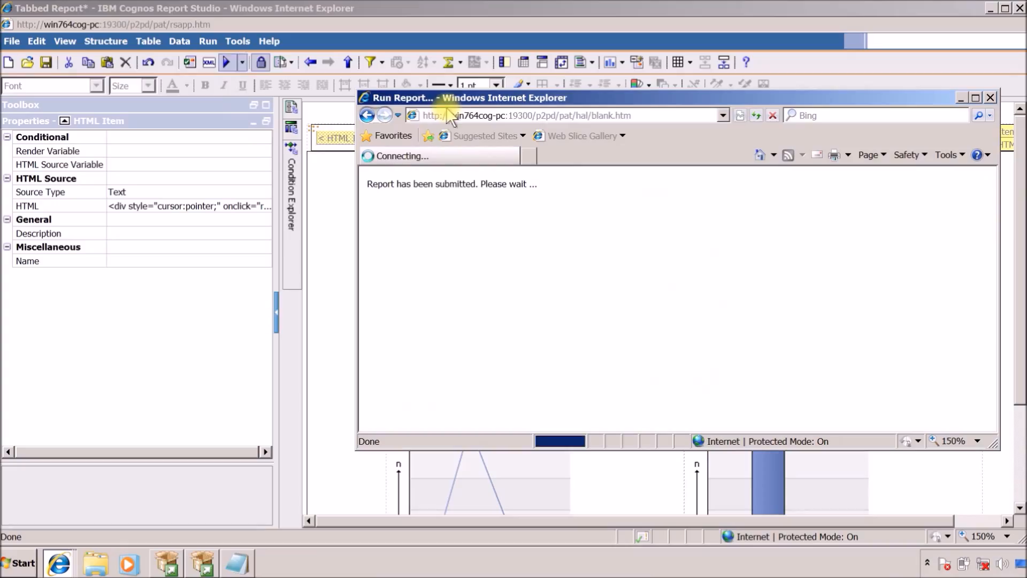
click(458, 96)
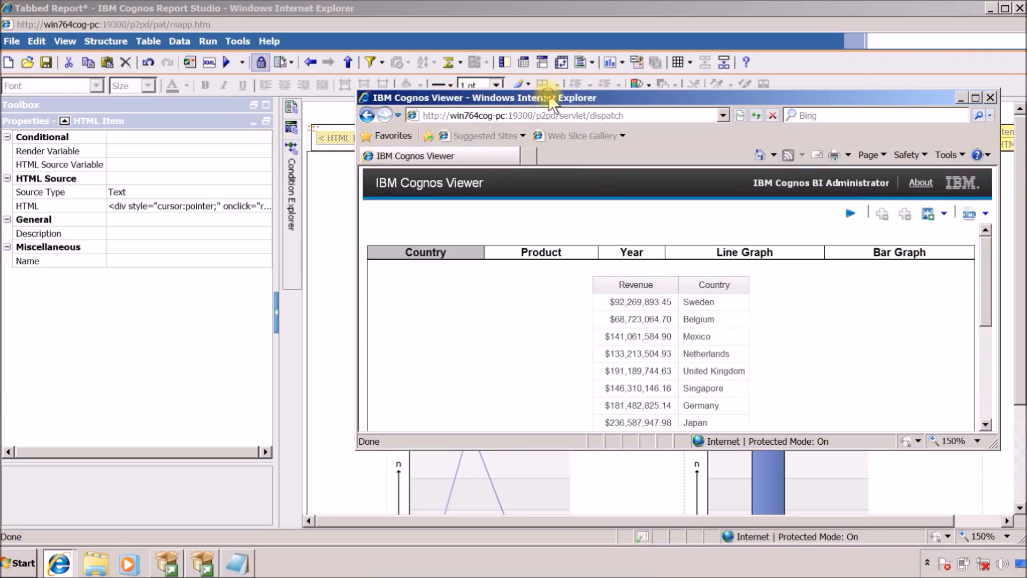
click(976, 98)
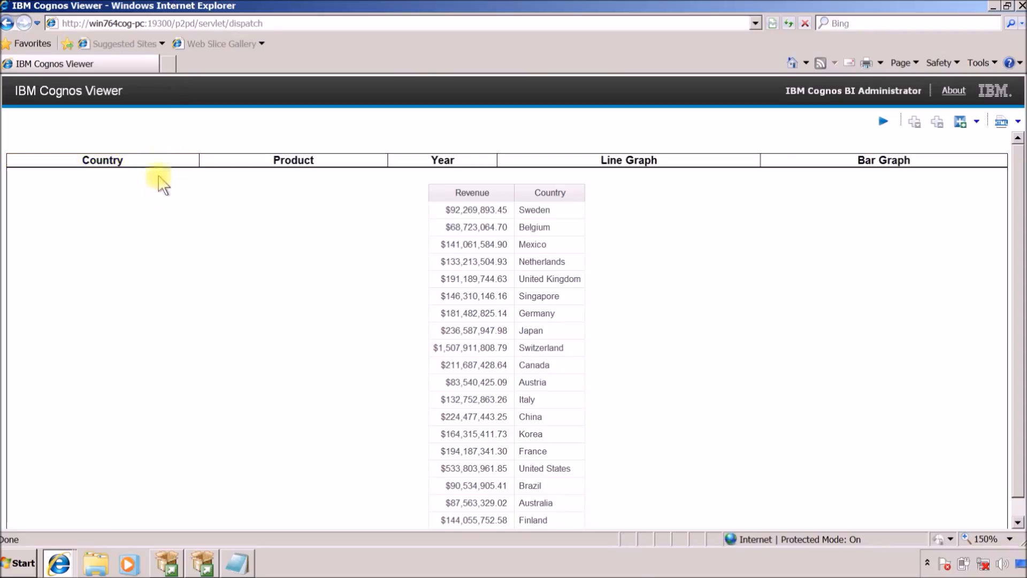
click(166, 163)
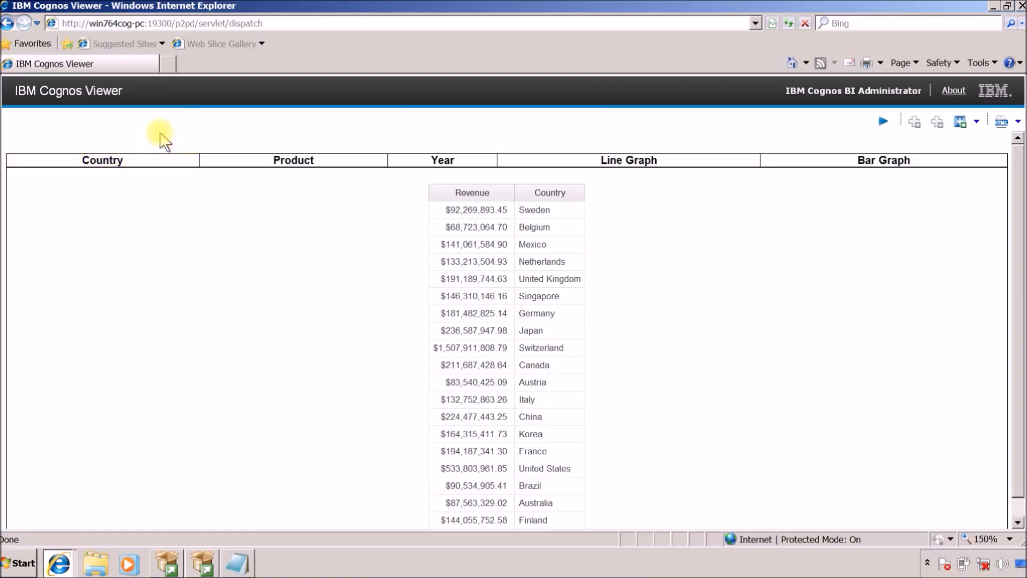
click(882, 121)
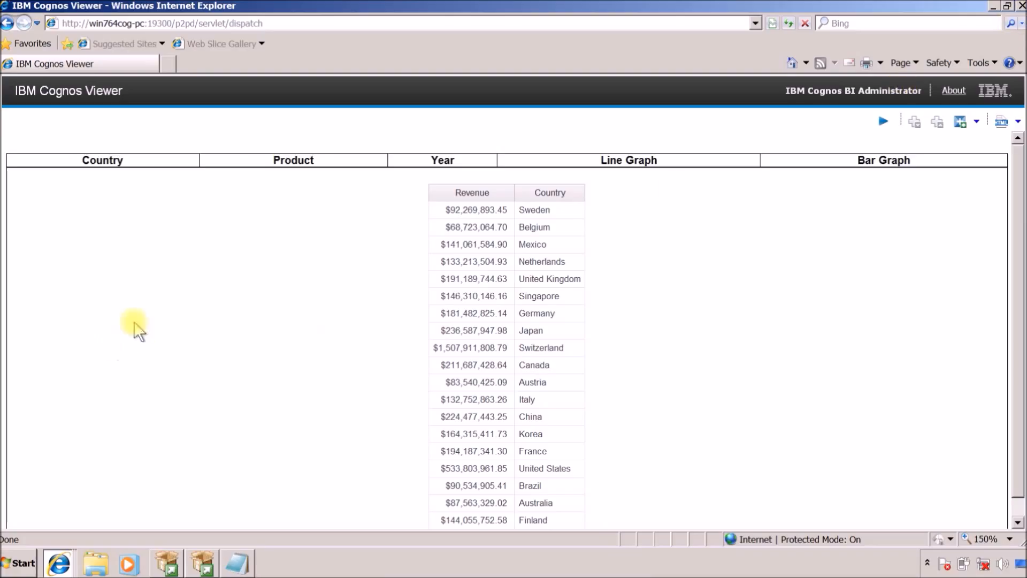
Cycle the rerun report through the Product, Year, Line Graph and Bar Graph tabs.
click(228, 163)
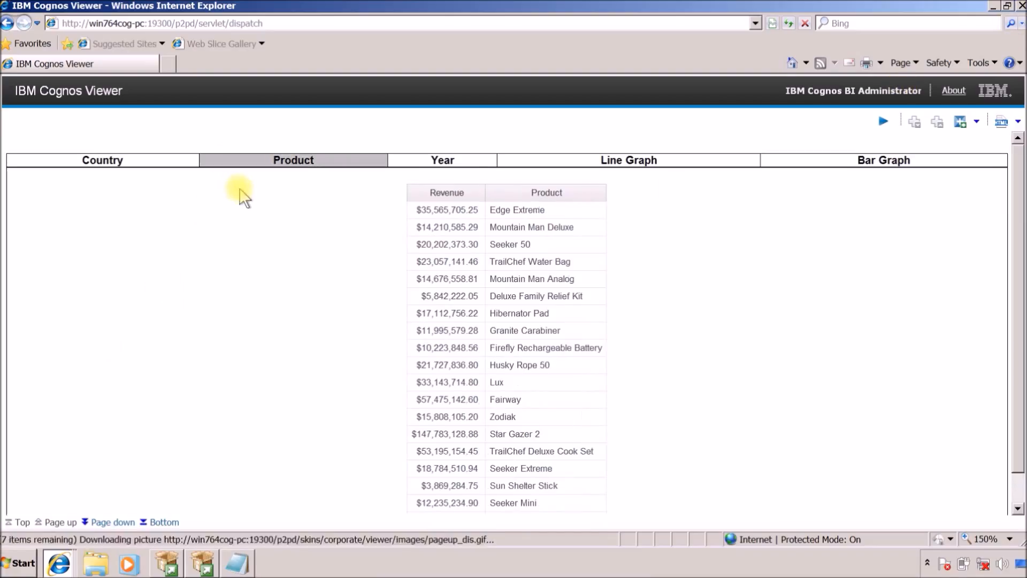
click(414, 163)
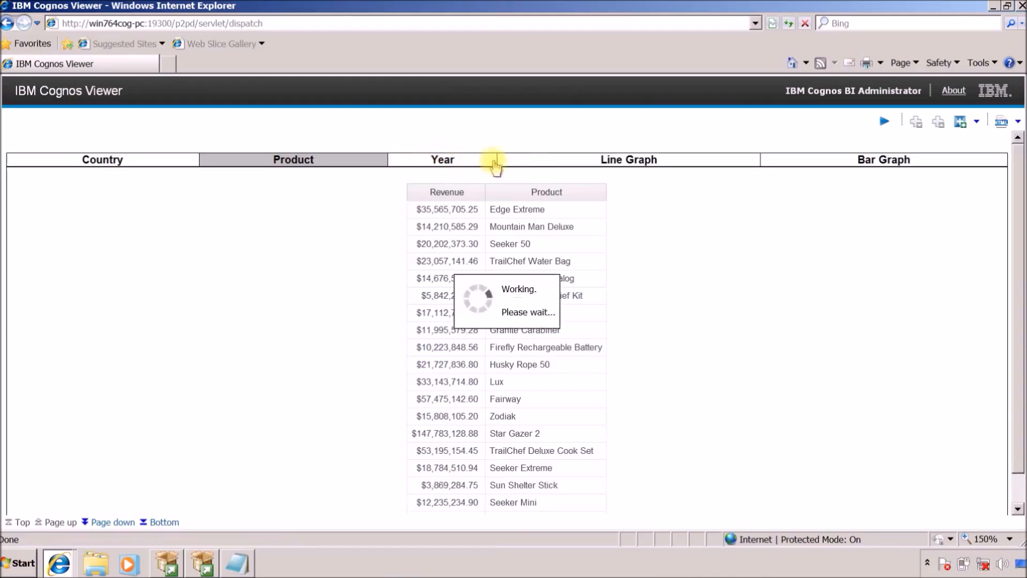
click(549, 161)
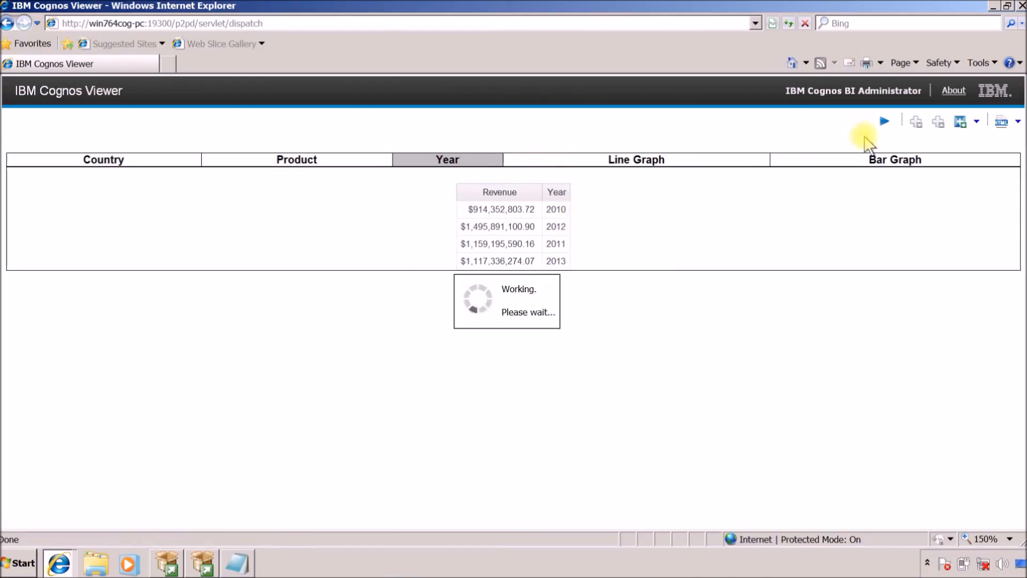
click(825, 163)
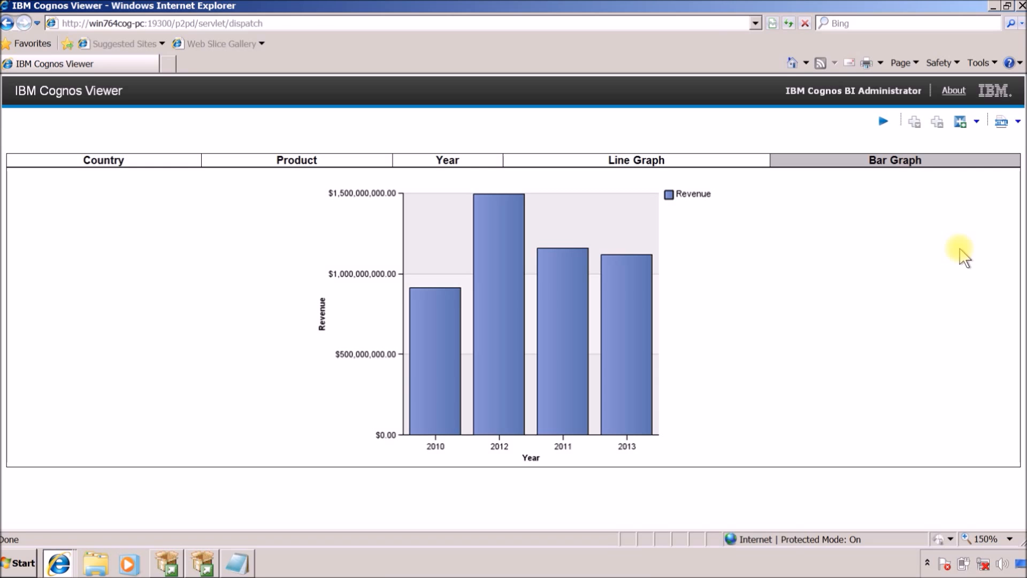
Switch to the Tabbed Report_1 window in Report Studio and select its Year heading text.
click(58, 558)
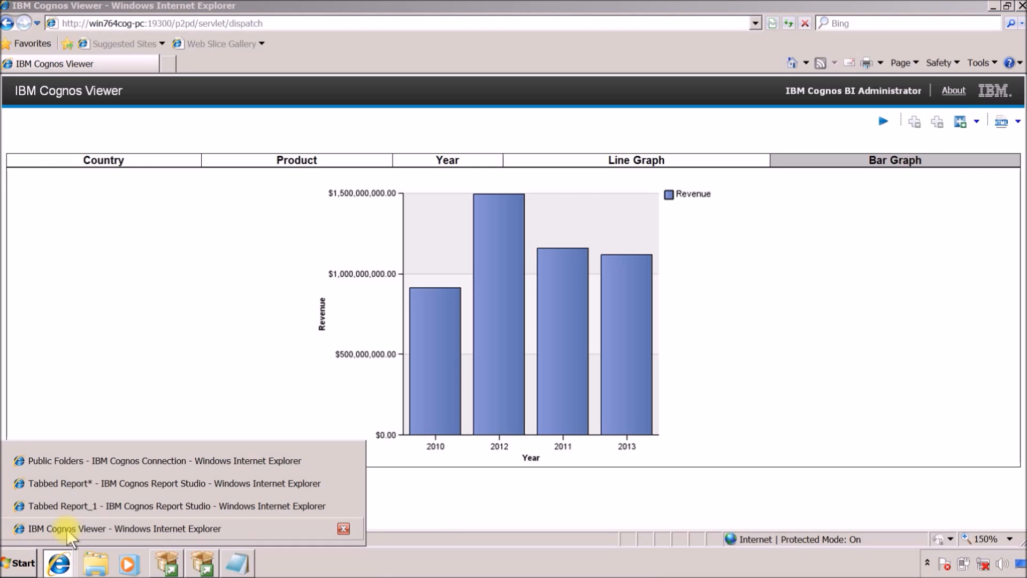
click(86, 506)
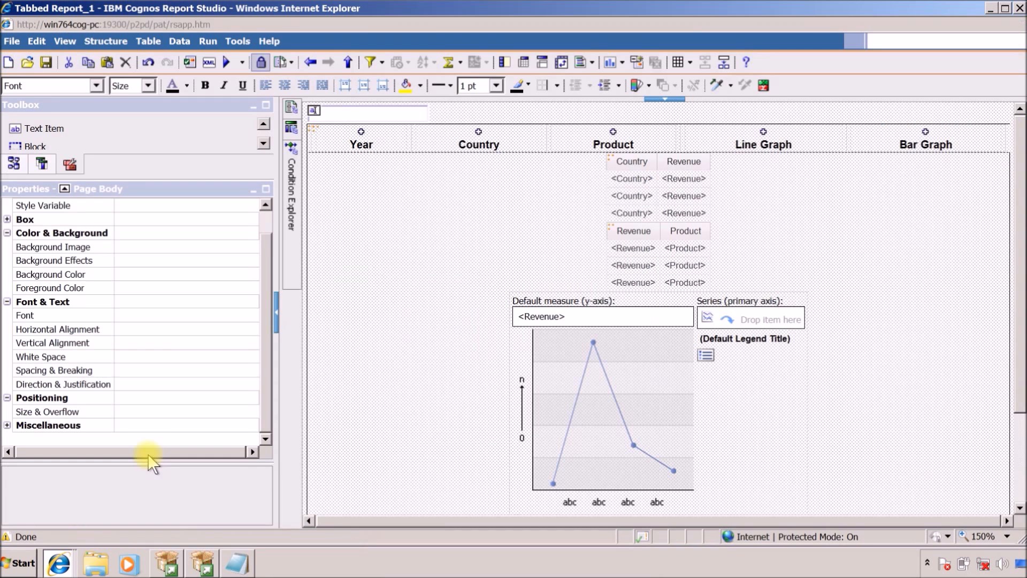
click(386, 148)
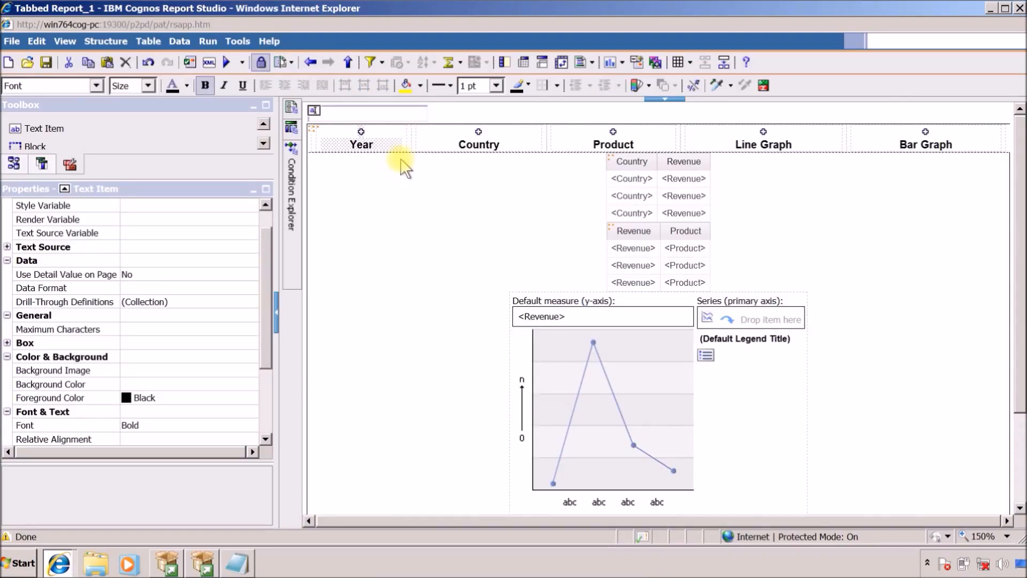